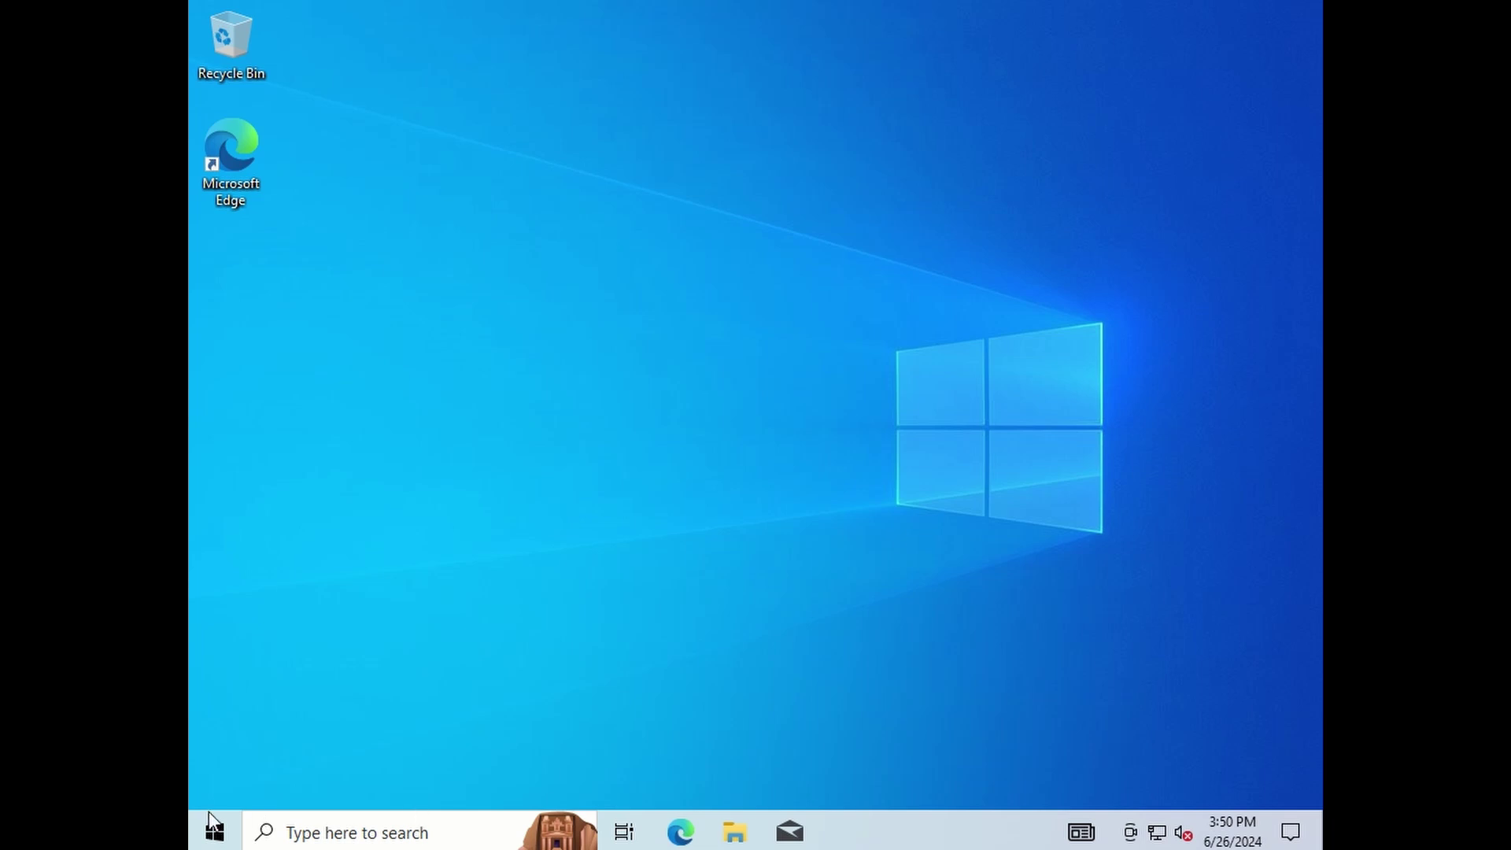
# - Turn off News and interests and hide the Meet Now tray icon
pyautogui.rightClick(984, 828)
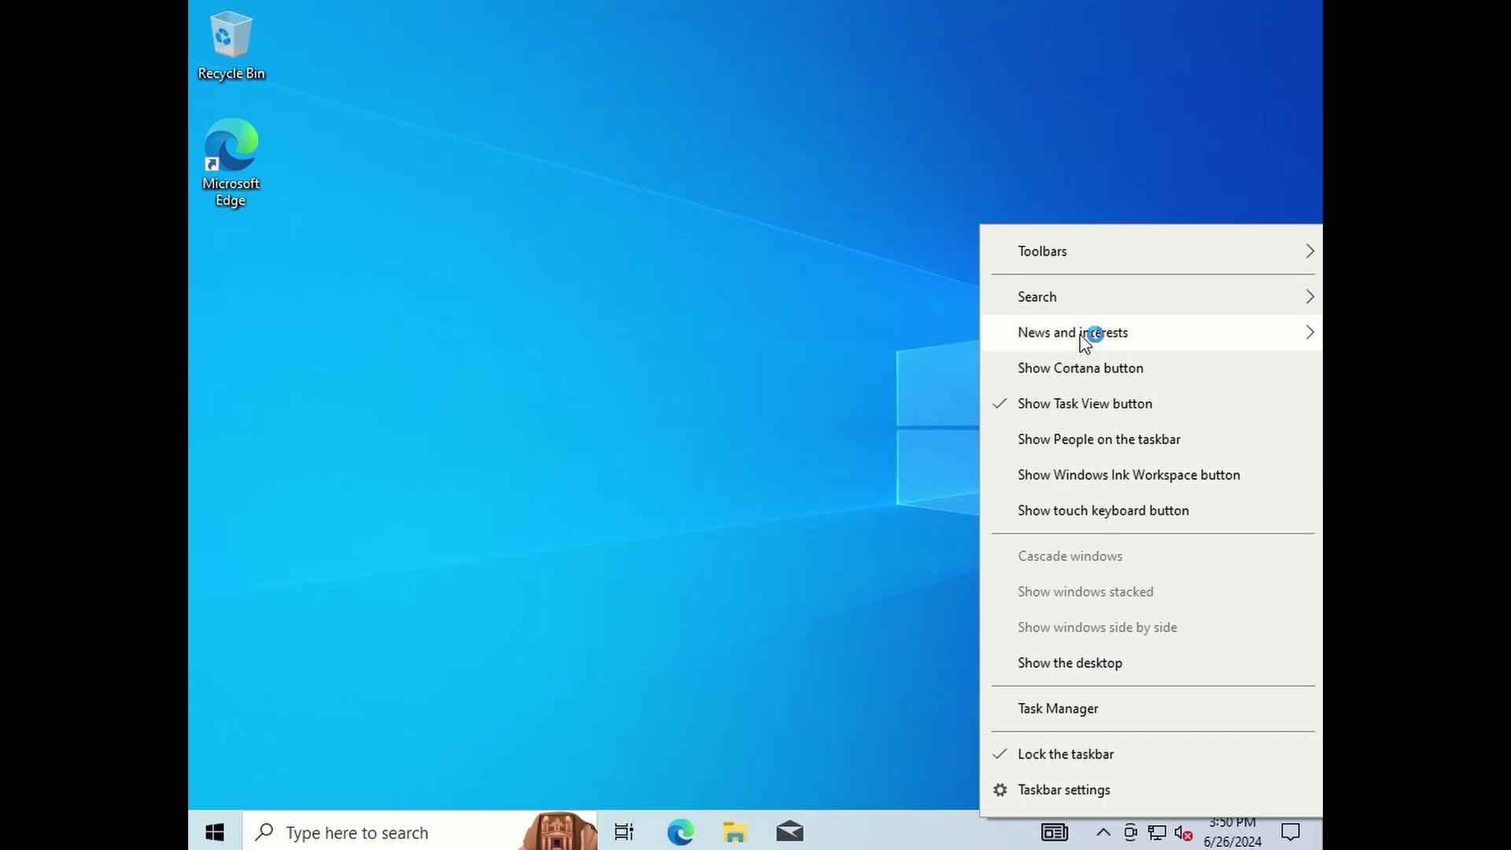
pyautogui.moveTo(1094, 330)
pyautogui.click(802, 411)
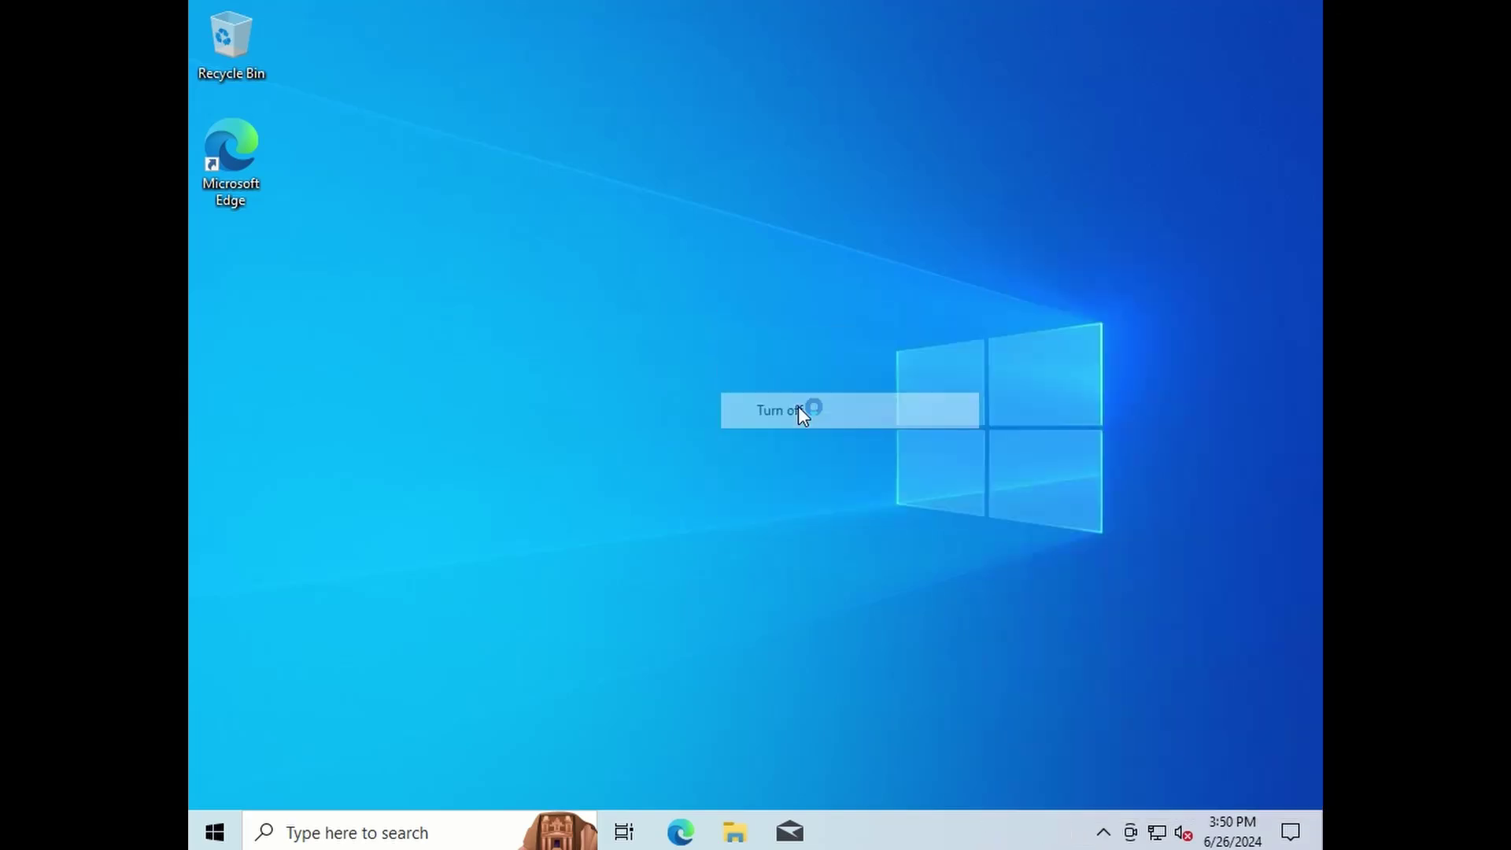
pyautogui.rightClick(1131, 826)
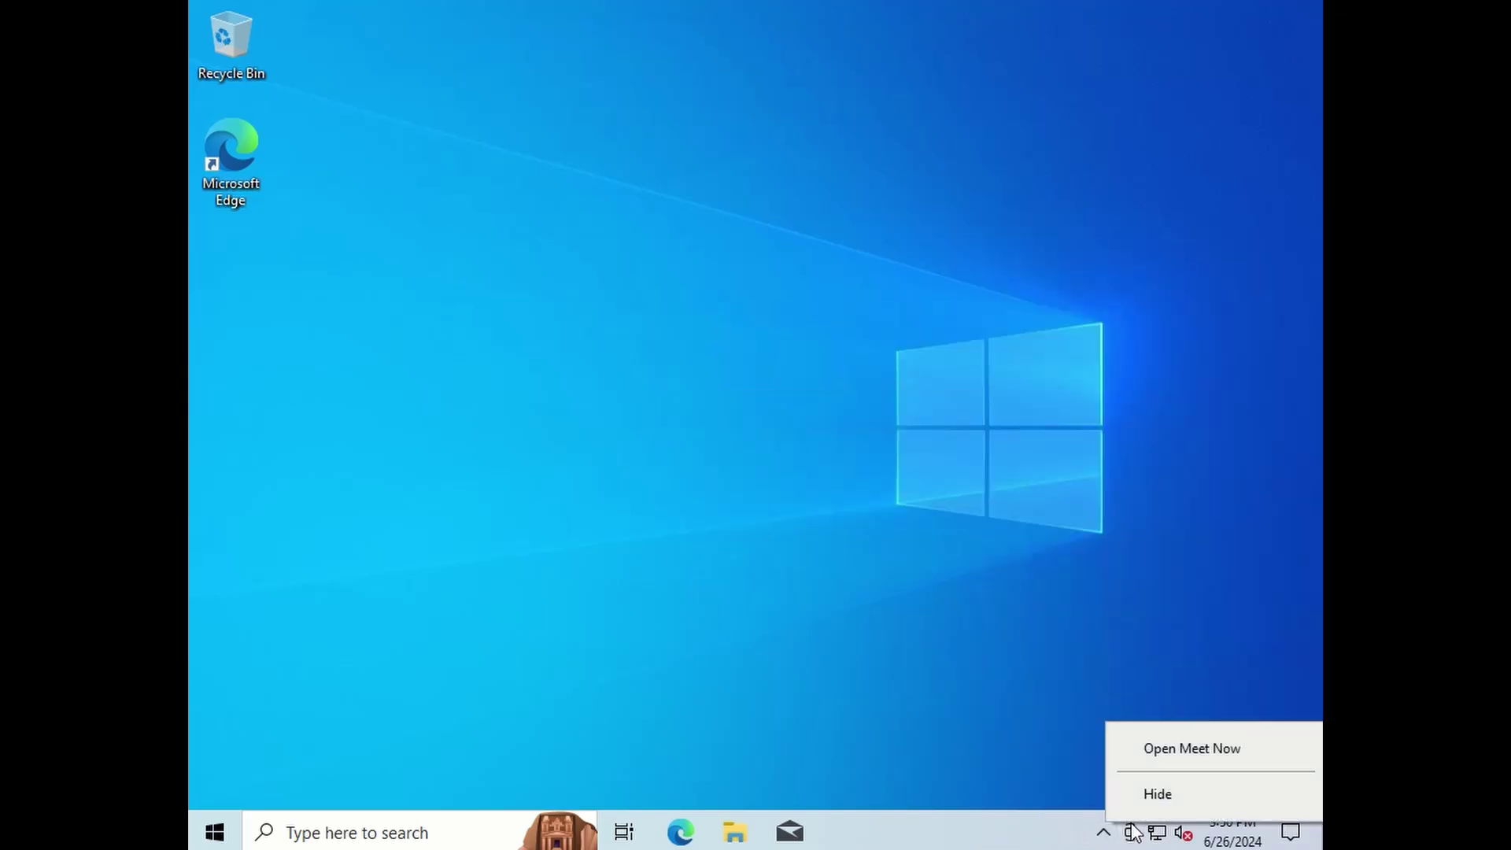
pyautogui.click(1146, 791)
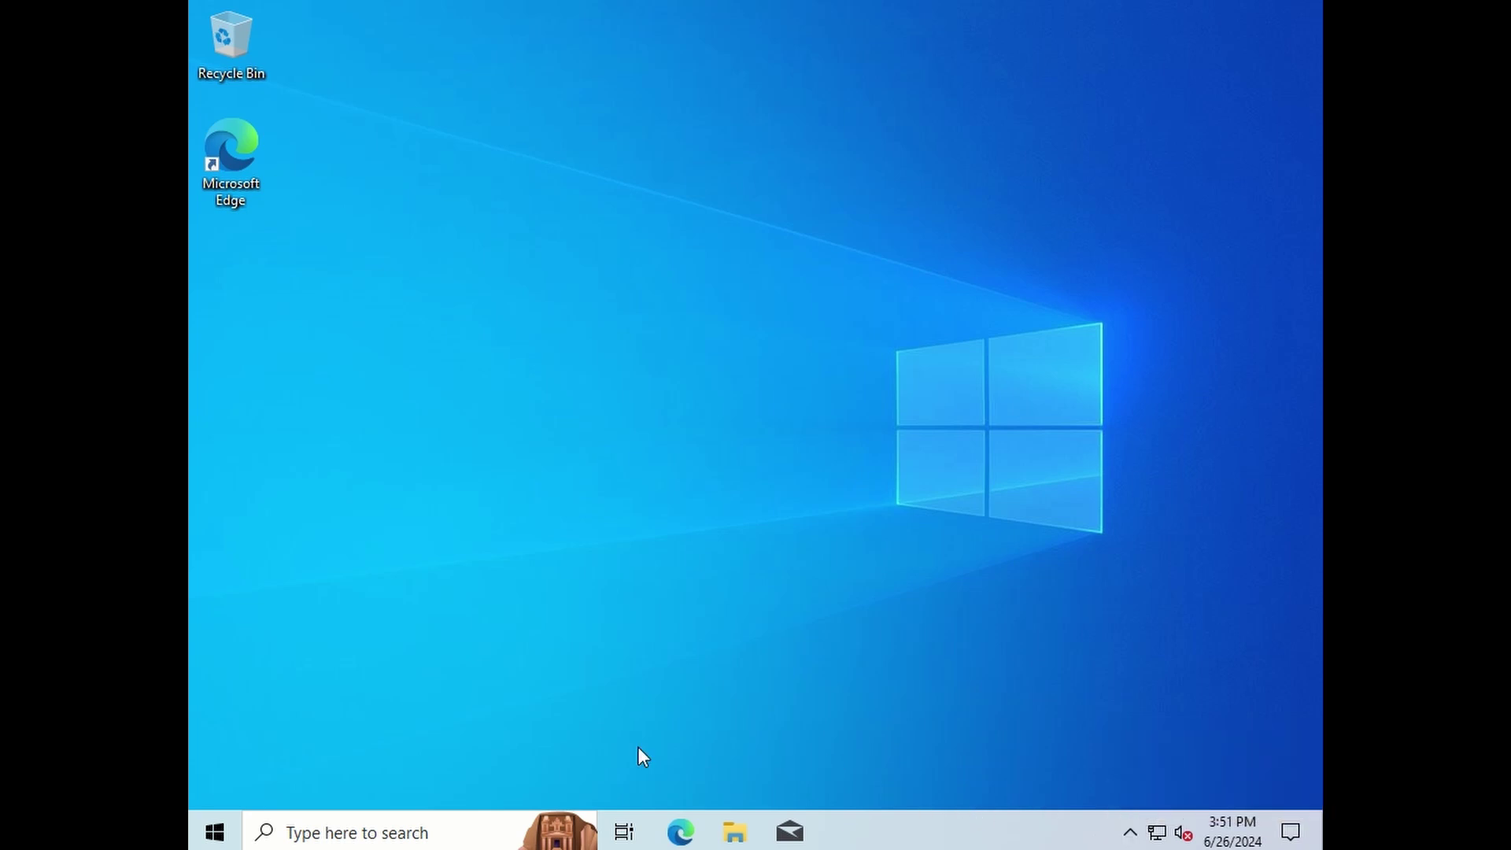
# - Show taskbar search as an icon only and unpin Mail from the taskbar
pyautogui.rightClick(990, 835)
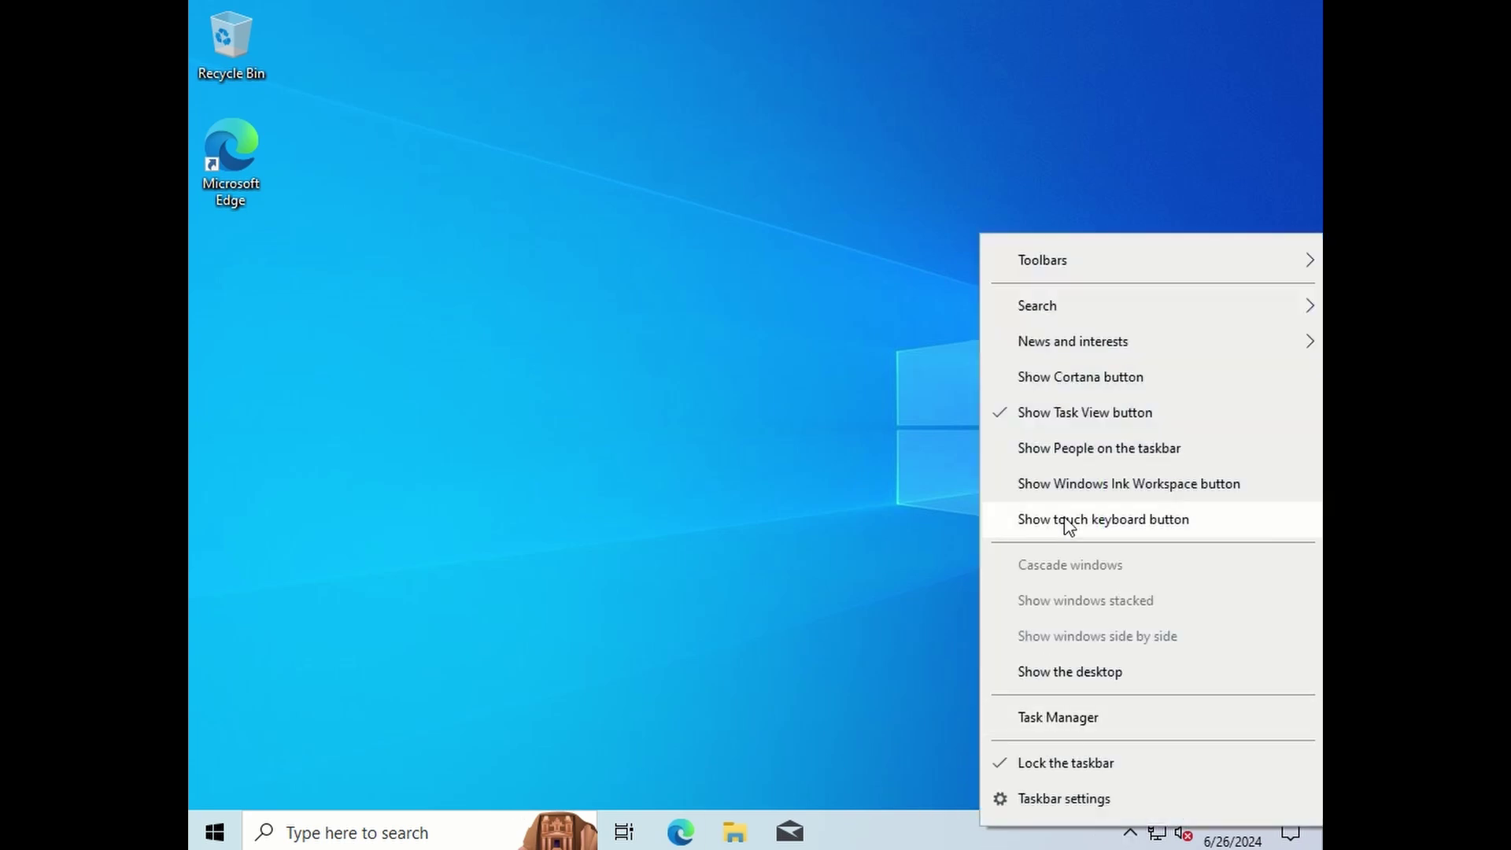
pyautogui.moveTo(1093, 352)
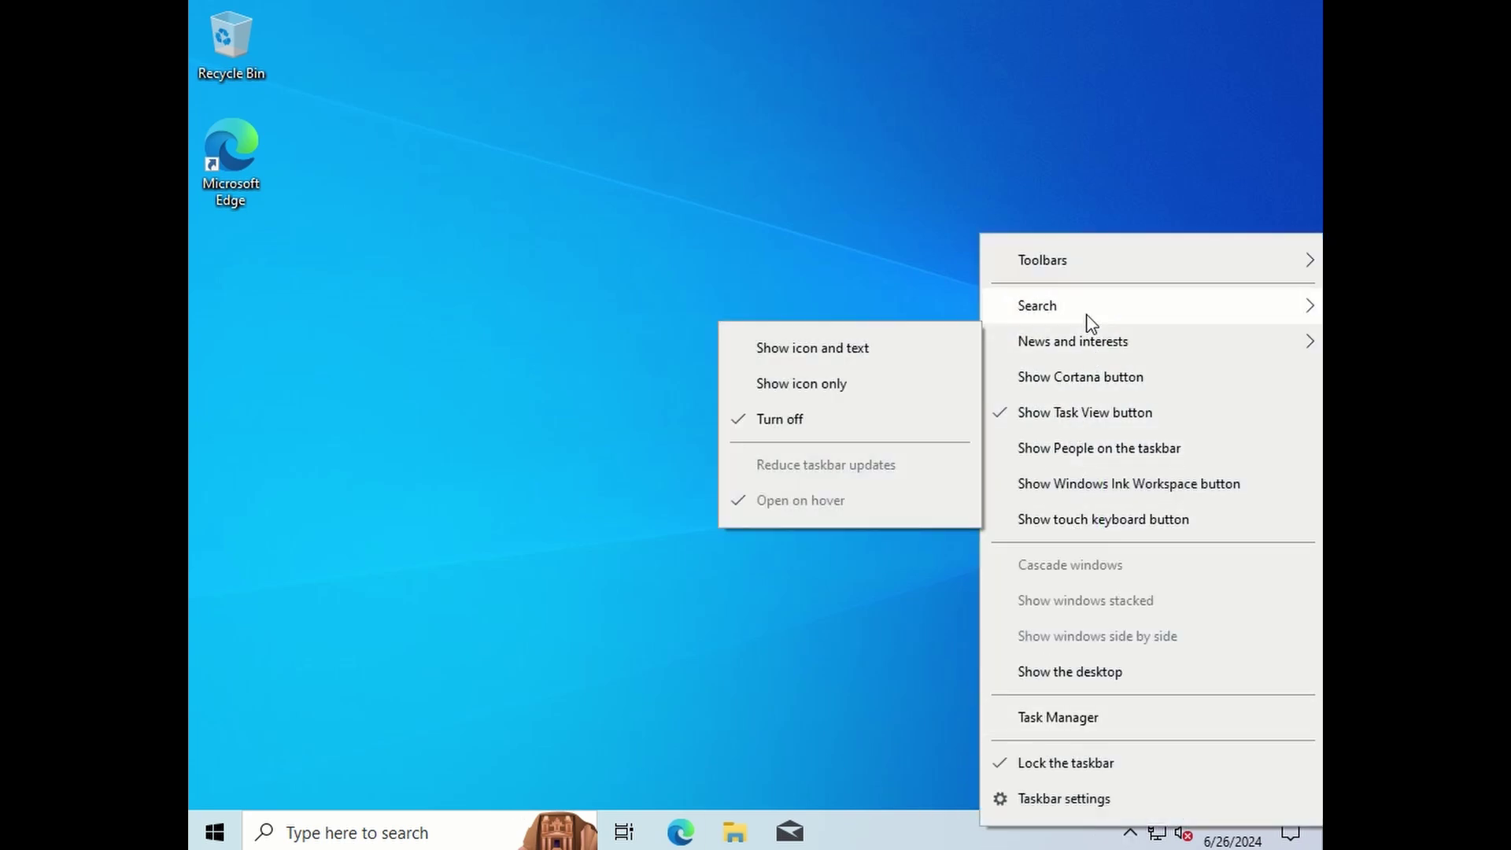
pyautogui.moveTo(1088, 313)
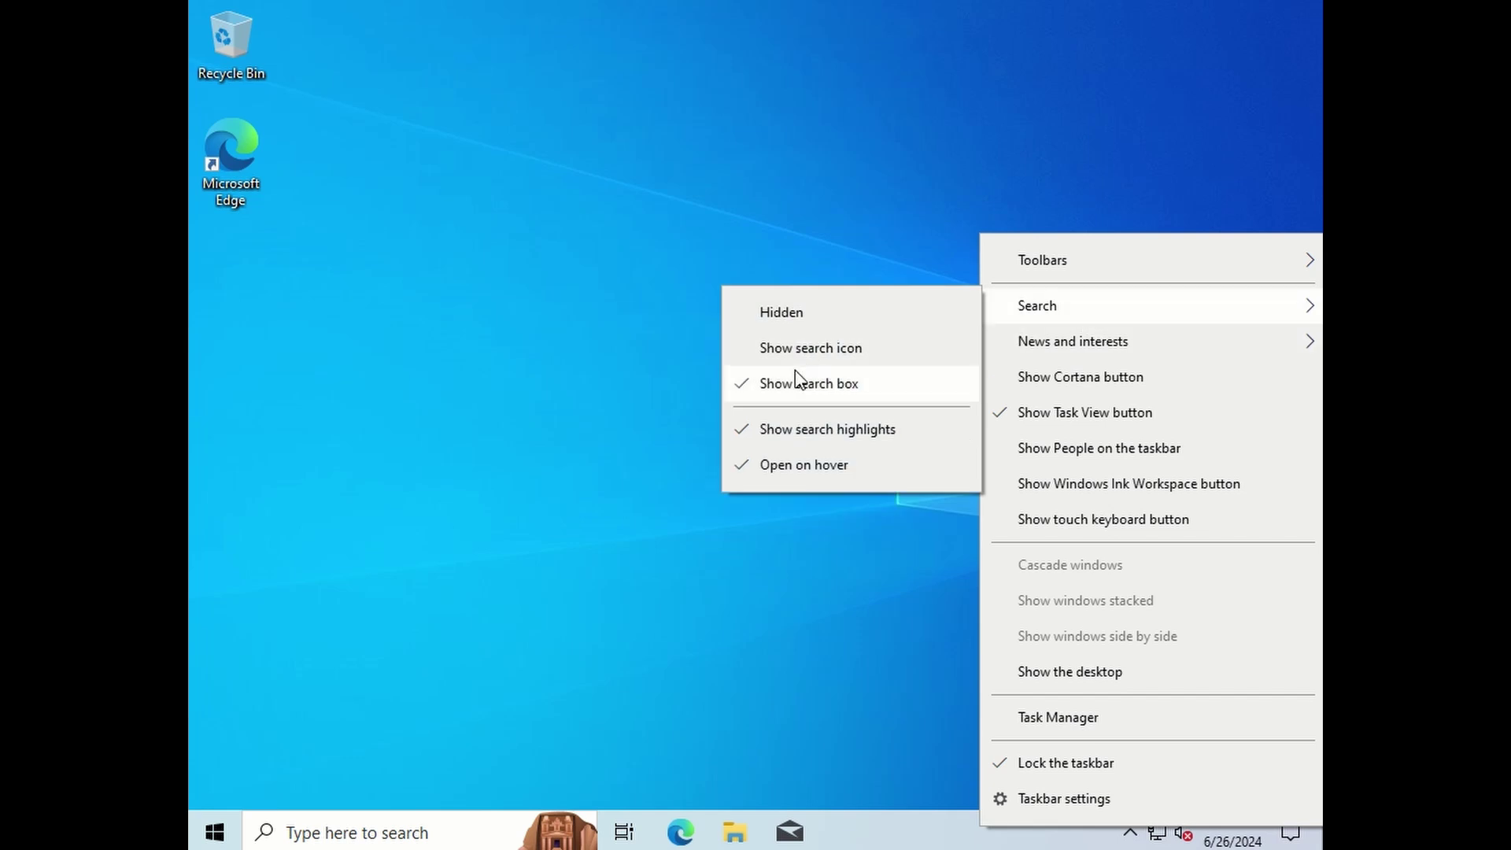
pyautogui.click(836, 351)
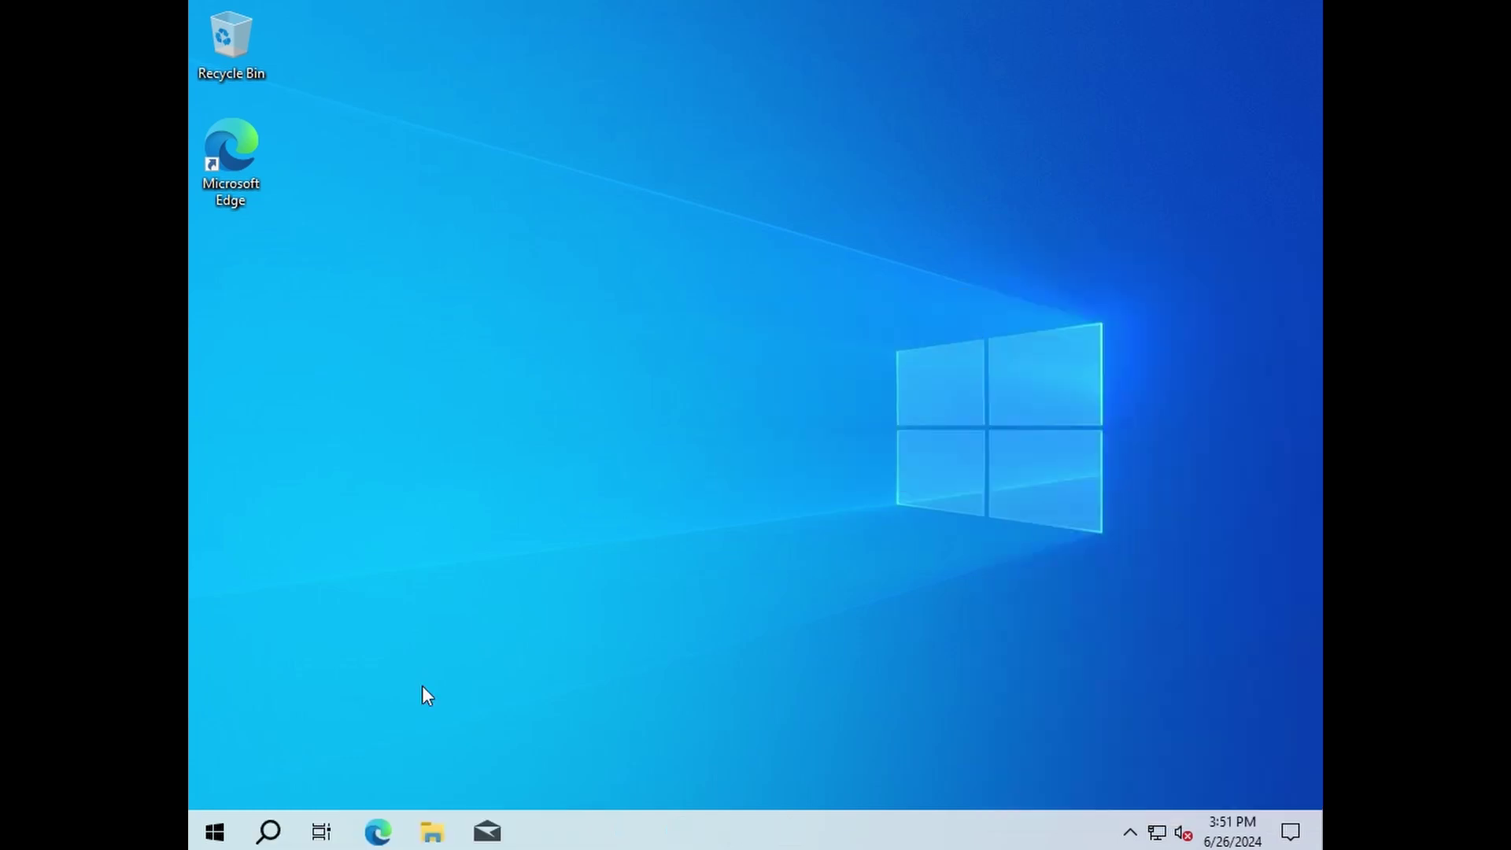
pyautogui.rightClick(512, 821)
pyautogui.click(461, 795)
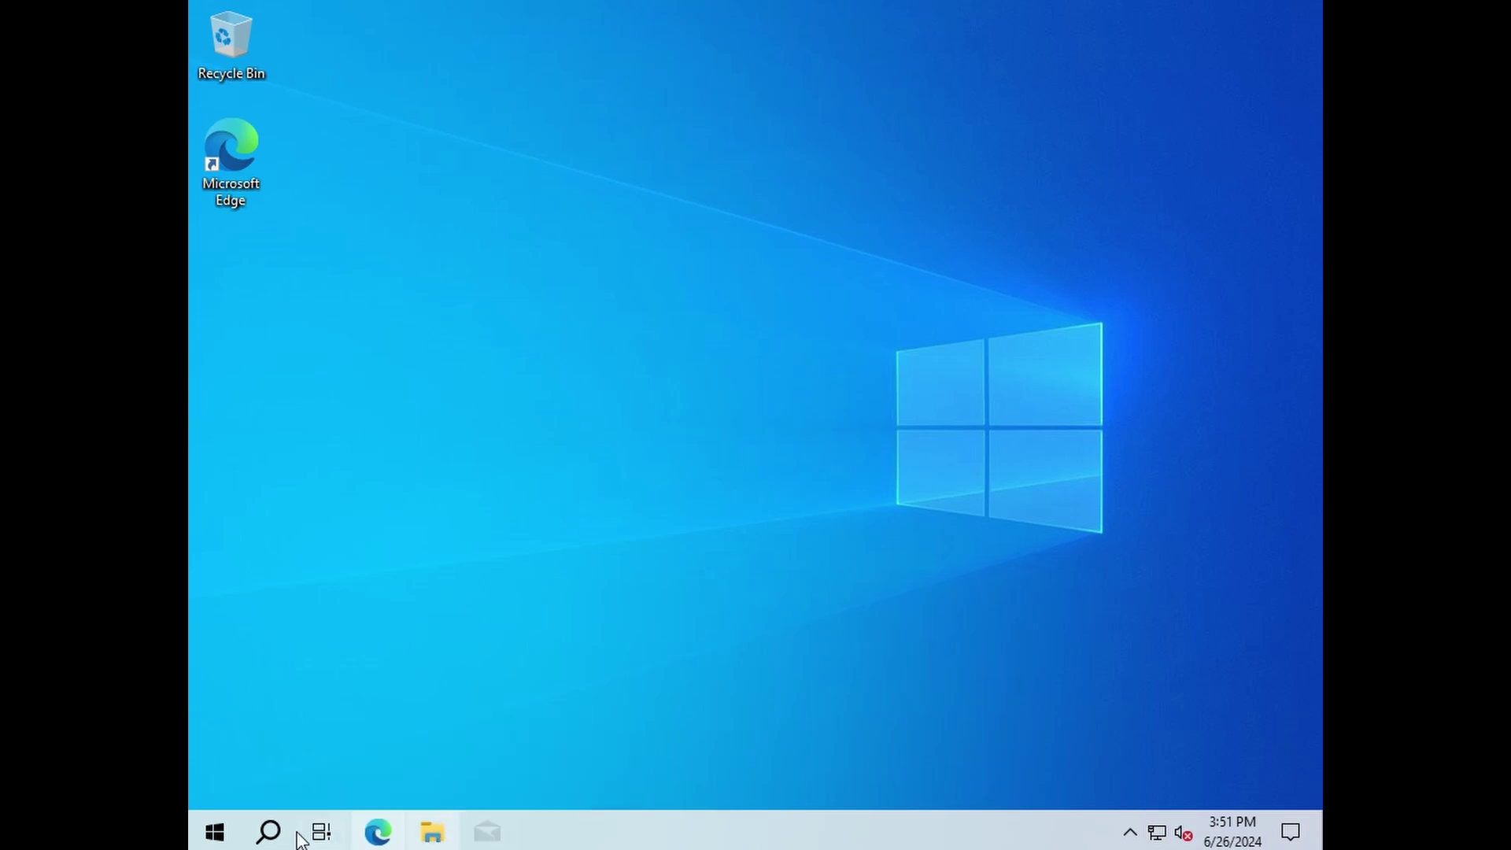
# - Search 'add' and open the Add or remove programs settings
pyautogui.click(215, 834)
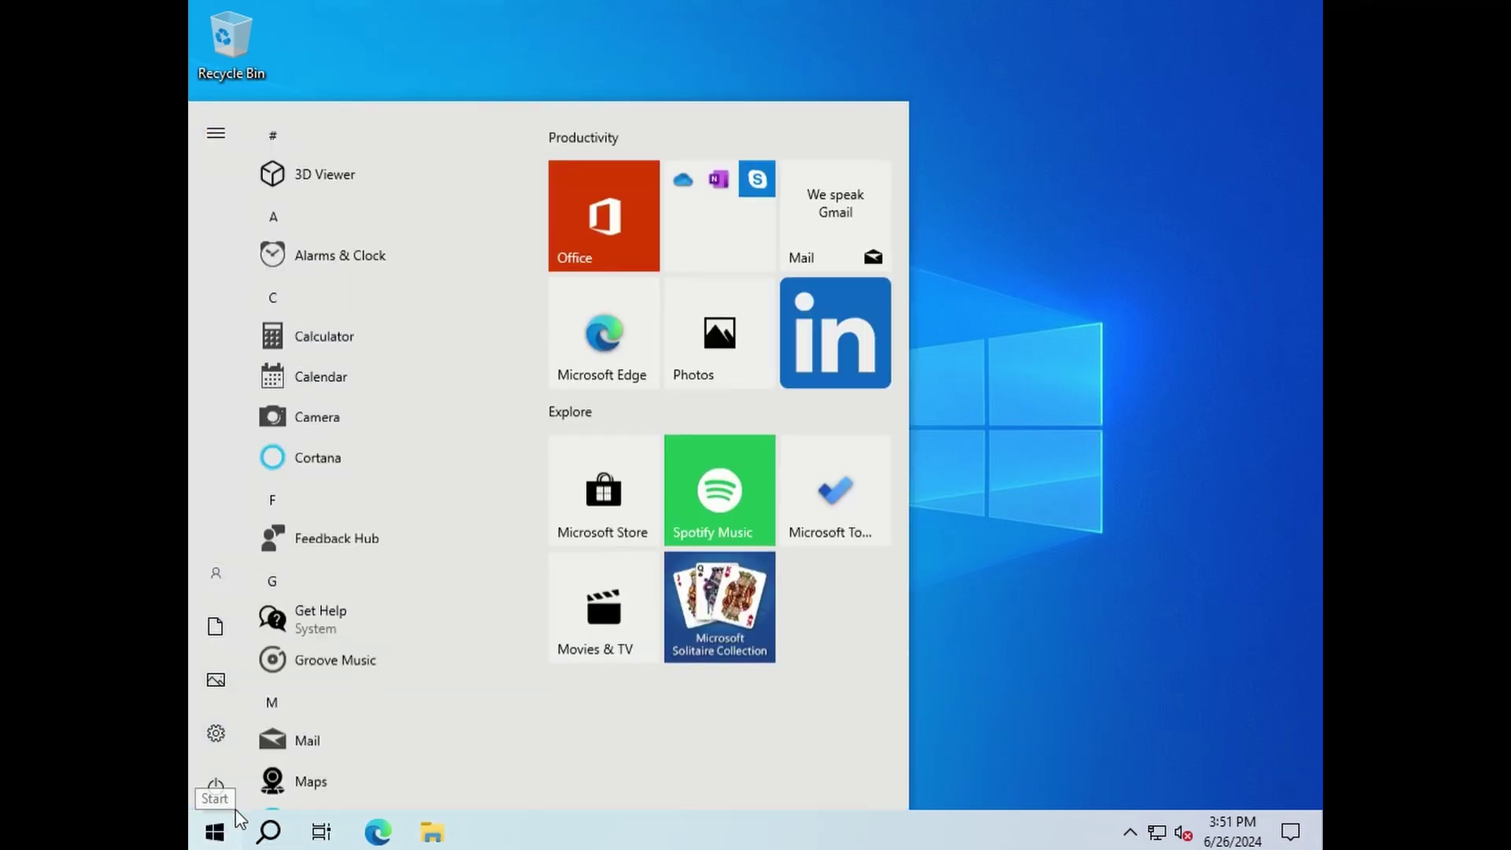
pyautogui.click(269, 833)
pyautogui.write('add')
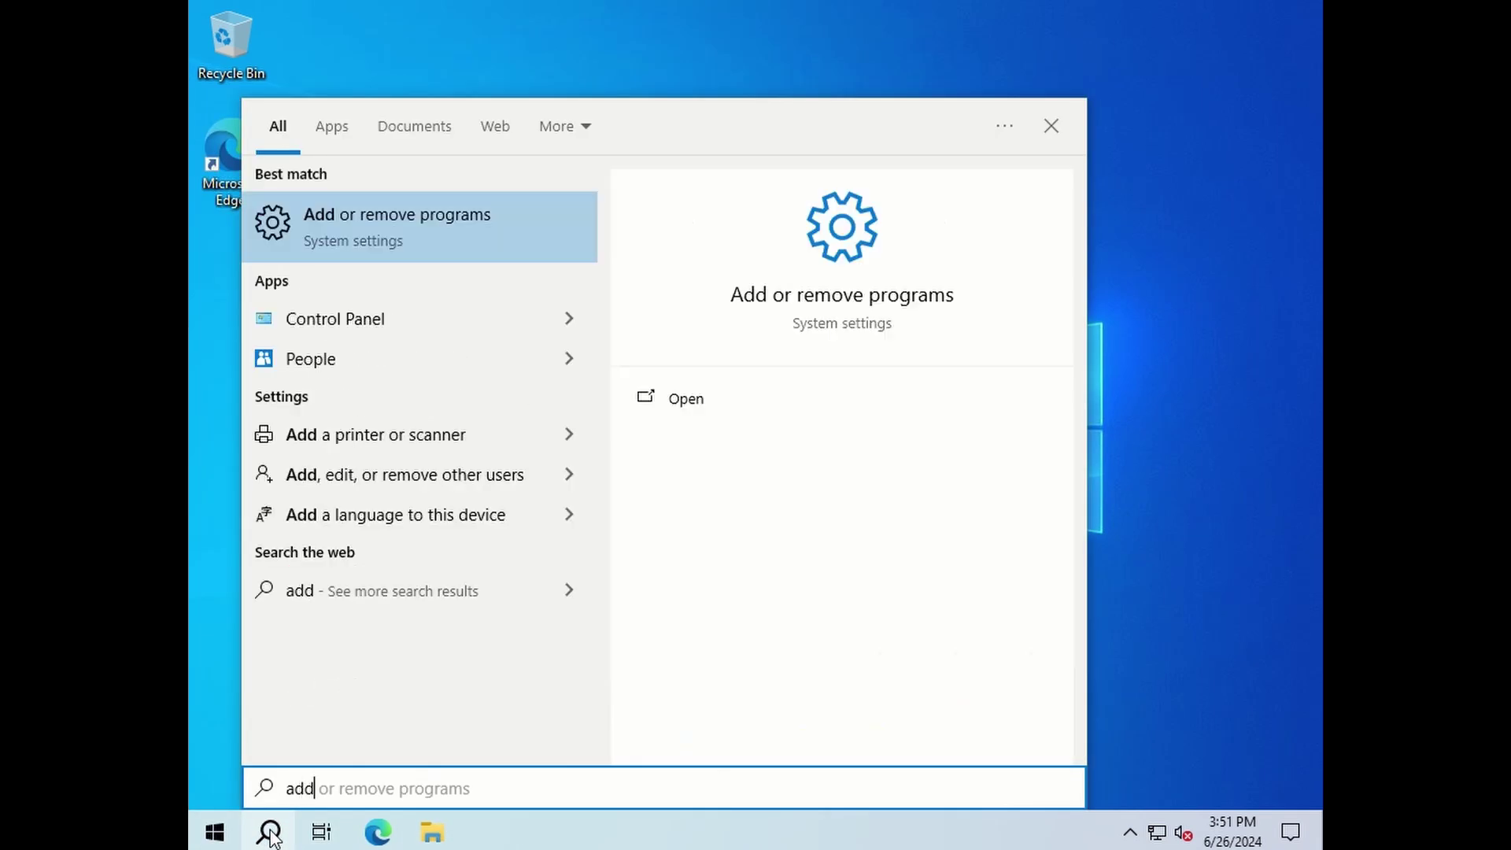
pyautogui.click(411, 213)
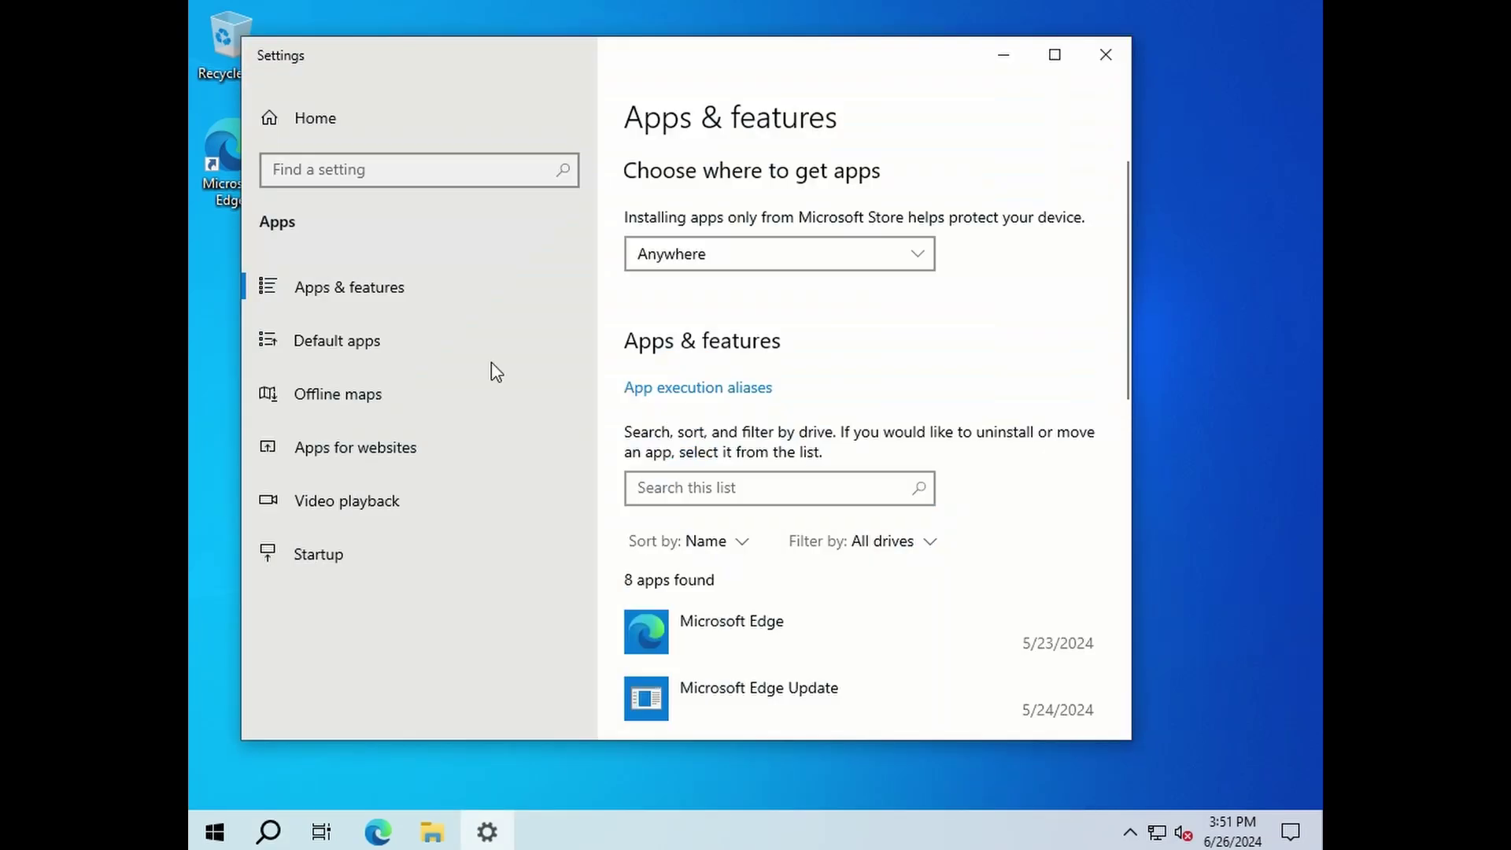
# - Uninstall the Office app from the Apps & features list
pyautogui.scroll(-5, 1002, 522)
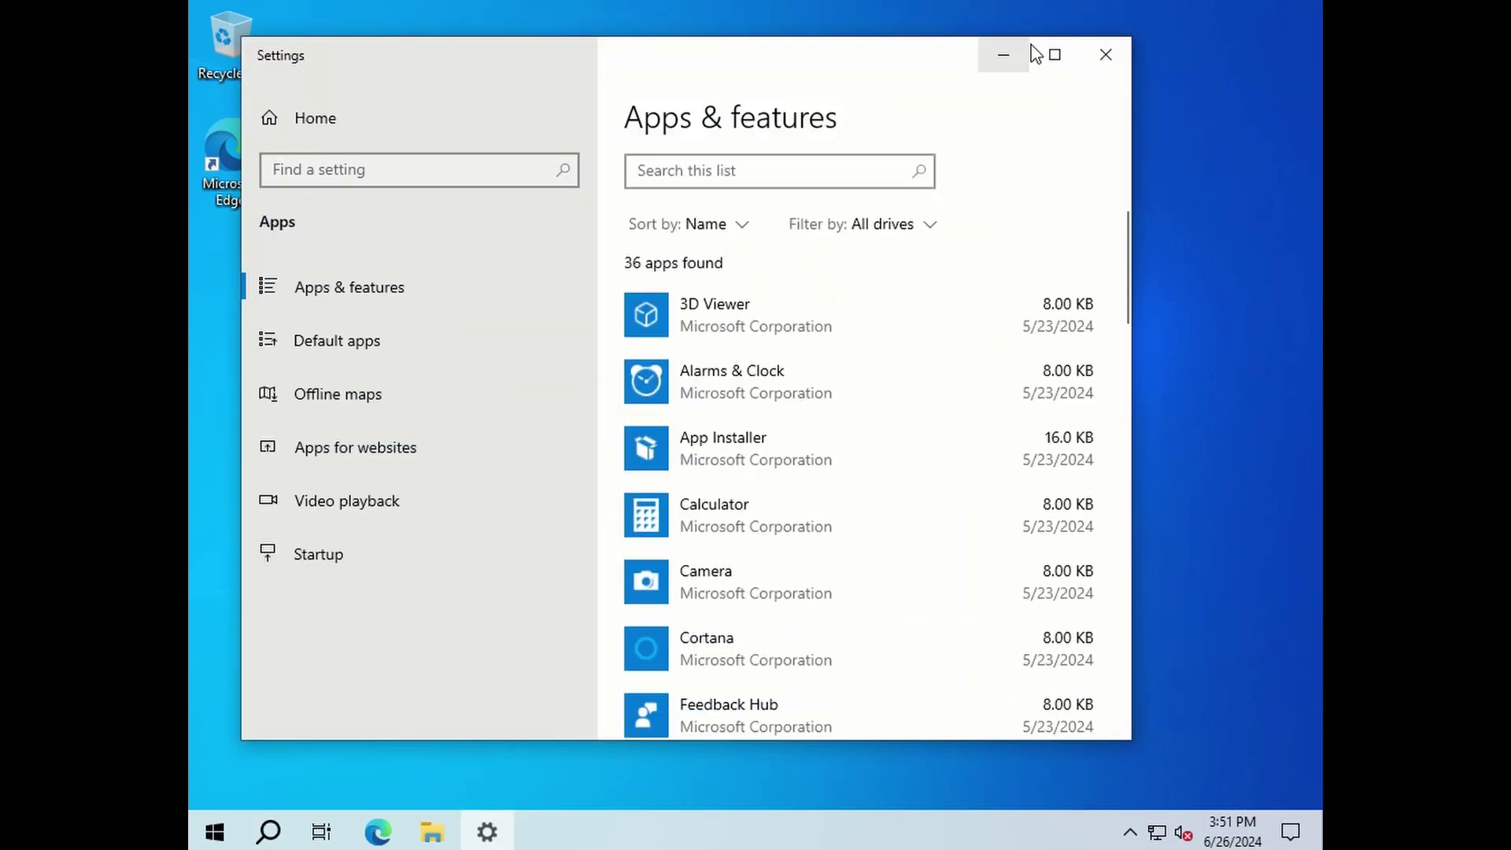
pyautogui.scroll(-5, 952, 273)
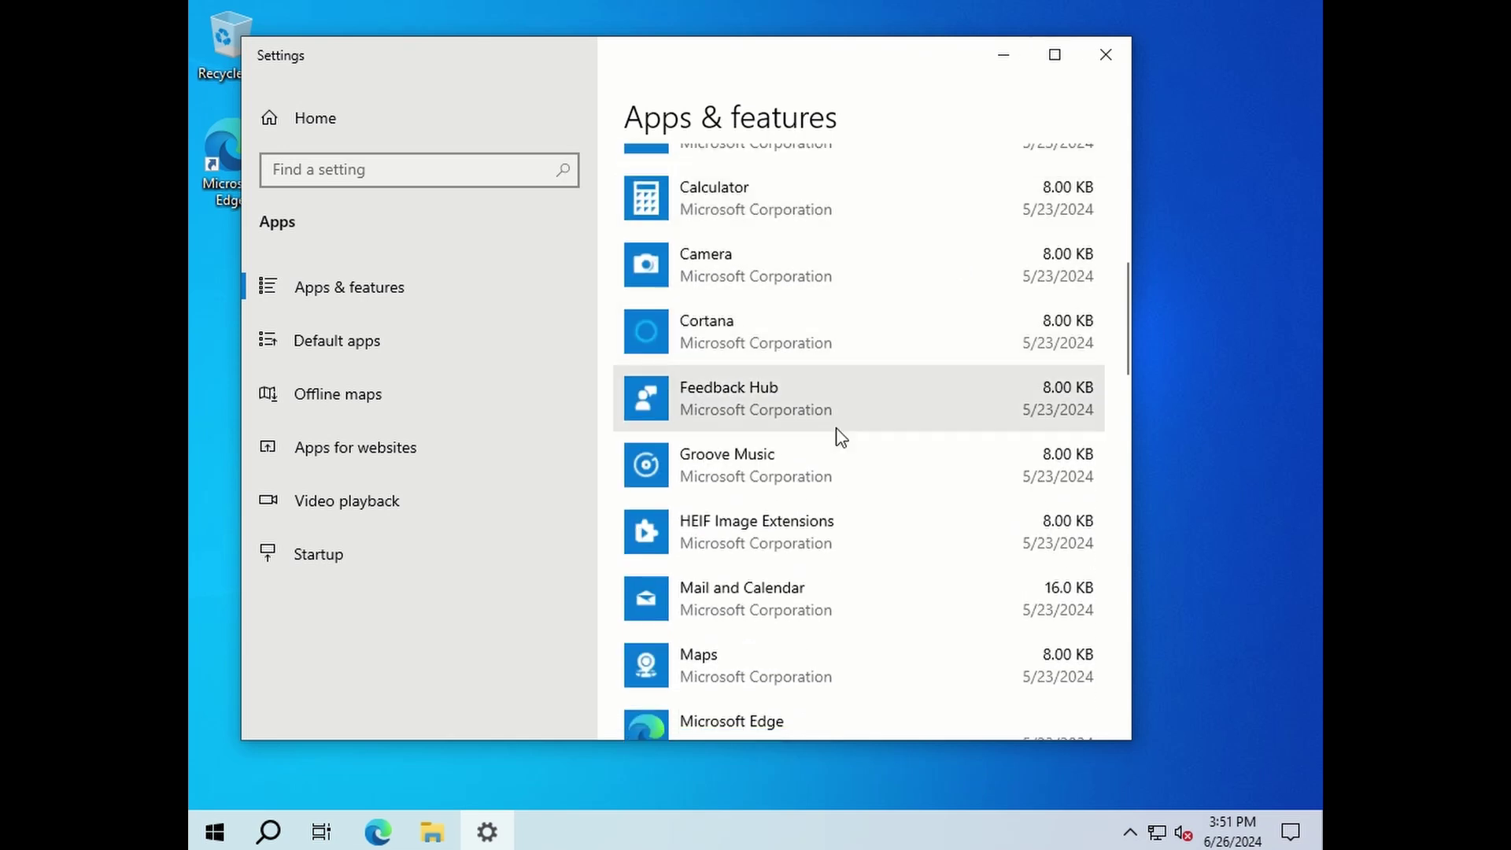
pyautogui.scroll(-6, 831, 507)
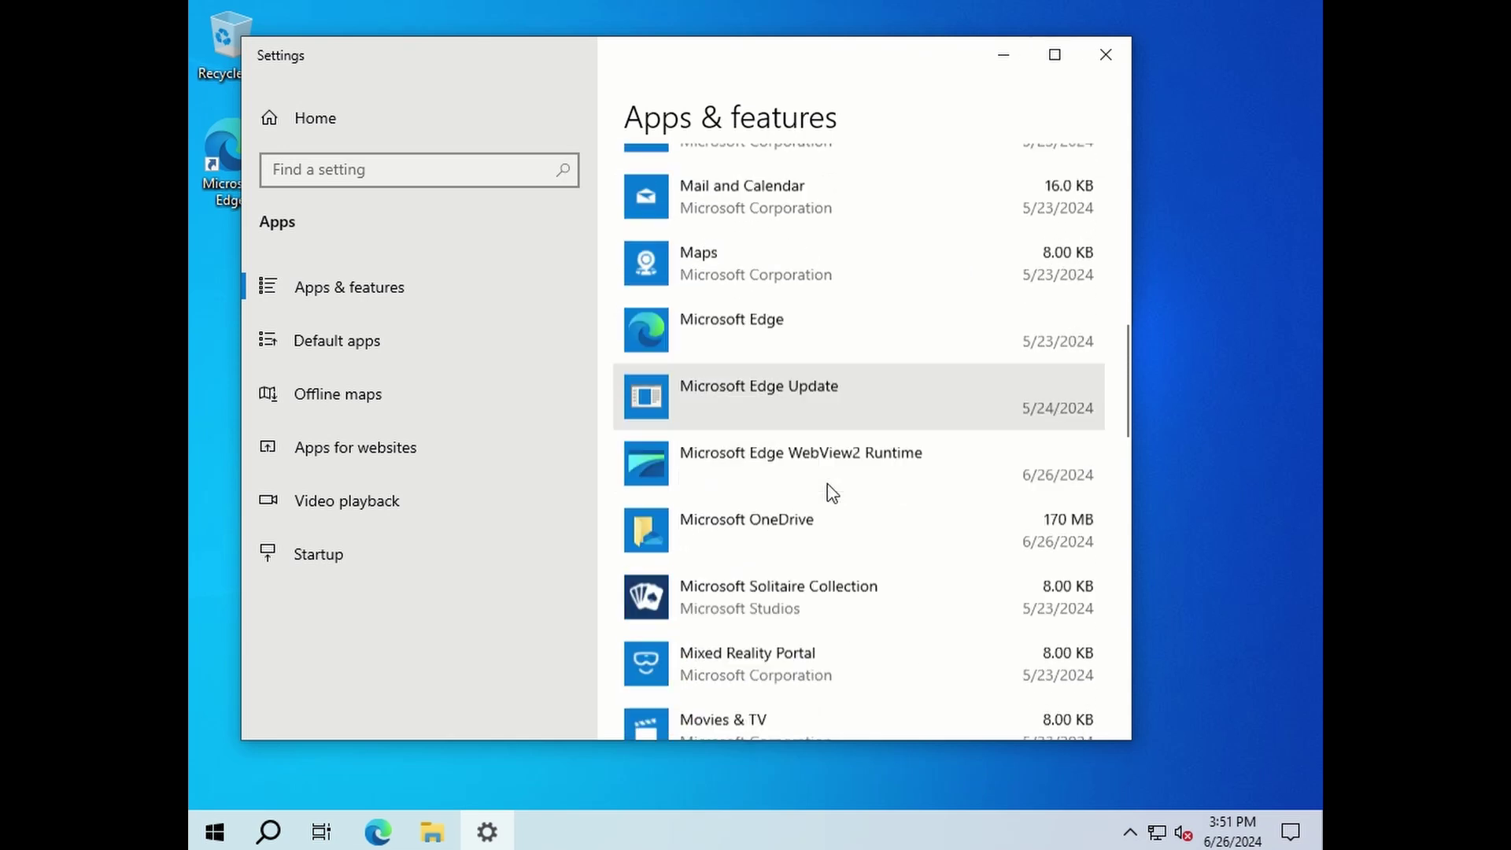
pyautogui.scroll(-3, 832, 495)
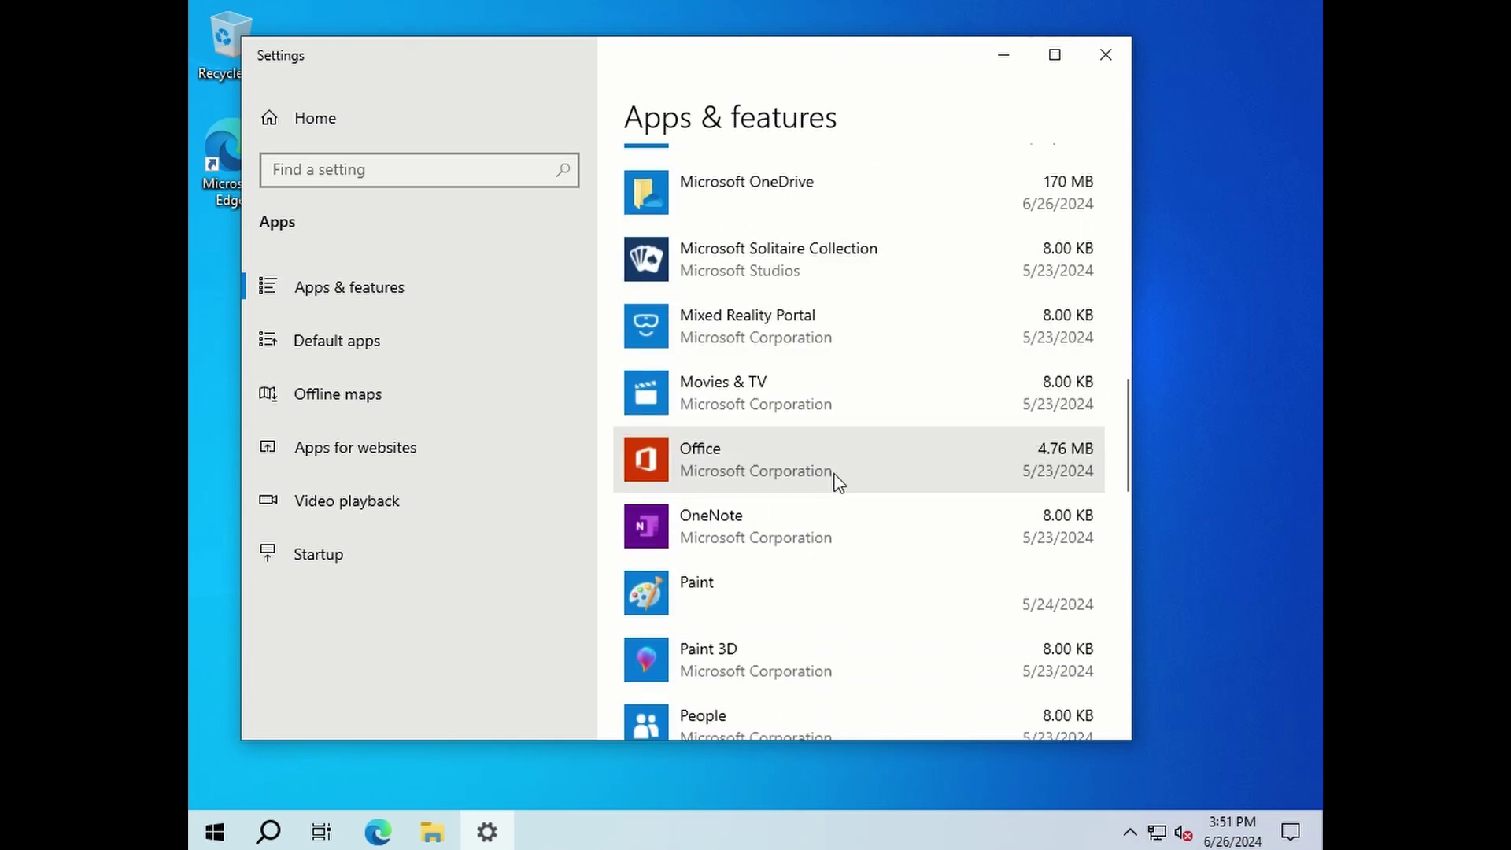
pyautogui.click(906, 455)
pyautogui.click(1043, 555)
pyautogui.click(1067, 498)
# - Uninstall the Xbox and Xbox Live apps
pyautogui.scroll(-2, 858, 606)
pyautogui.scroll(-5, 871, 485)
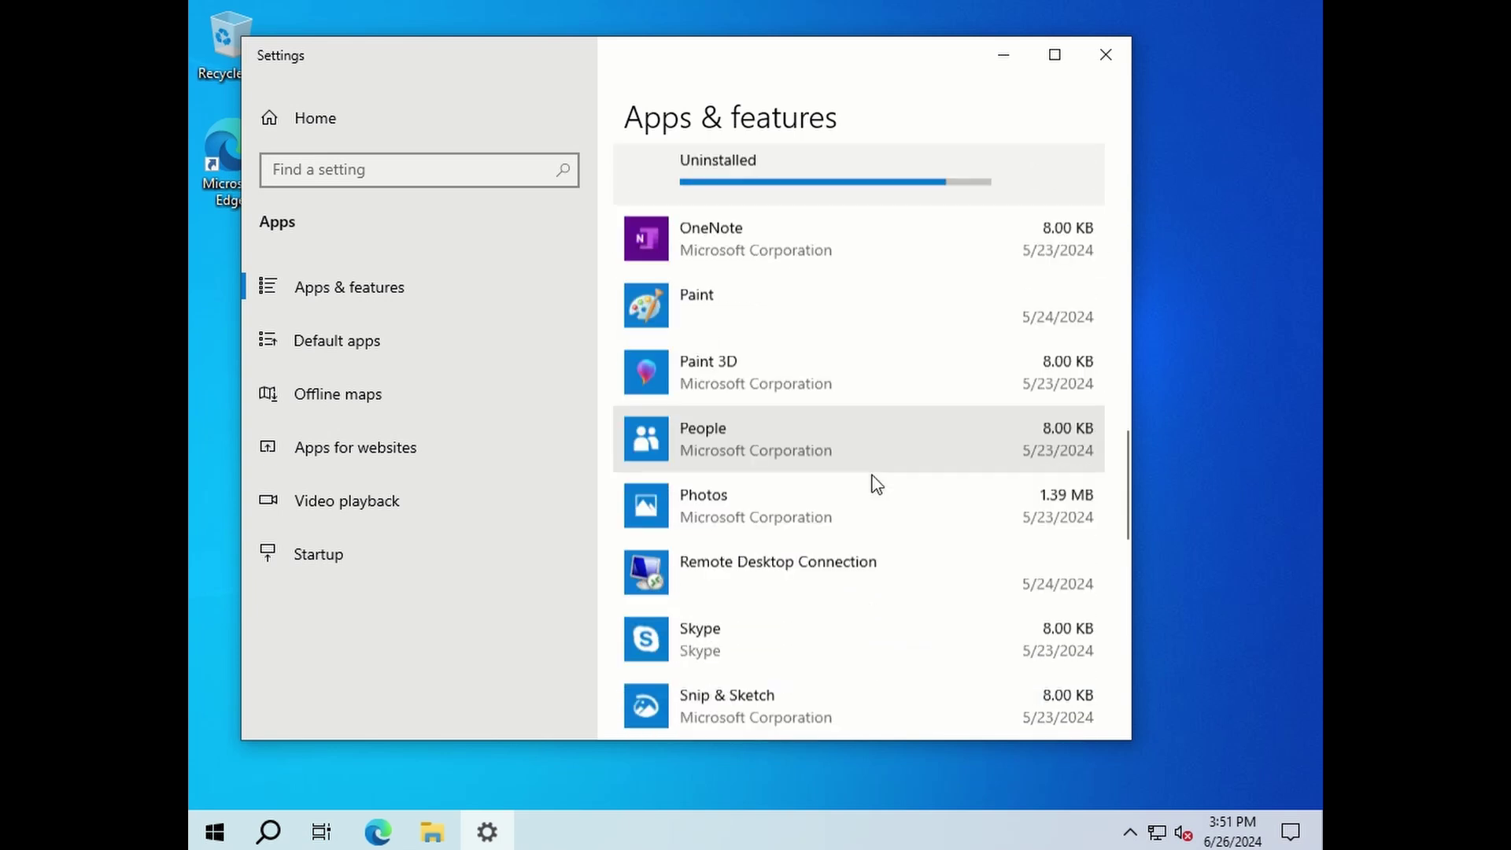
pyautogui.scroll(-7, 876, 483)
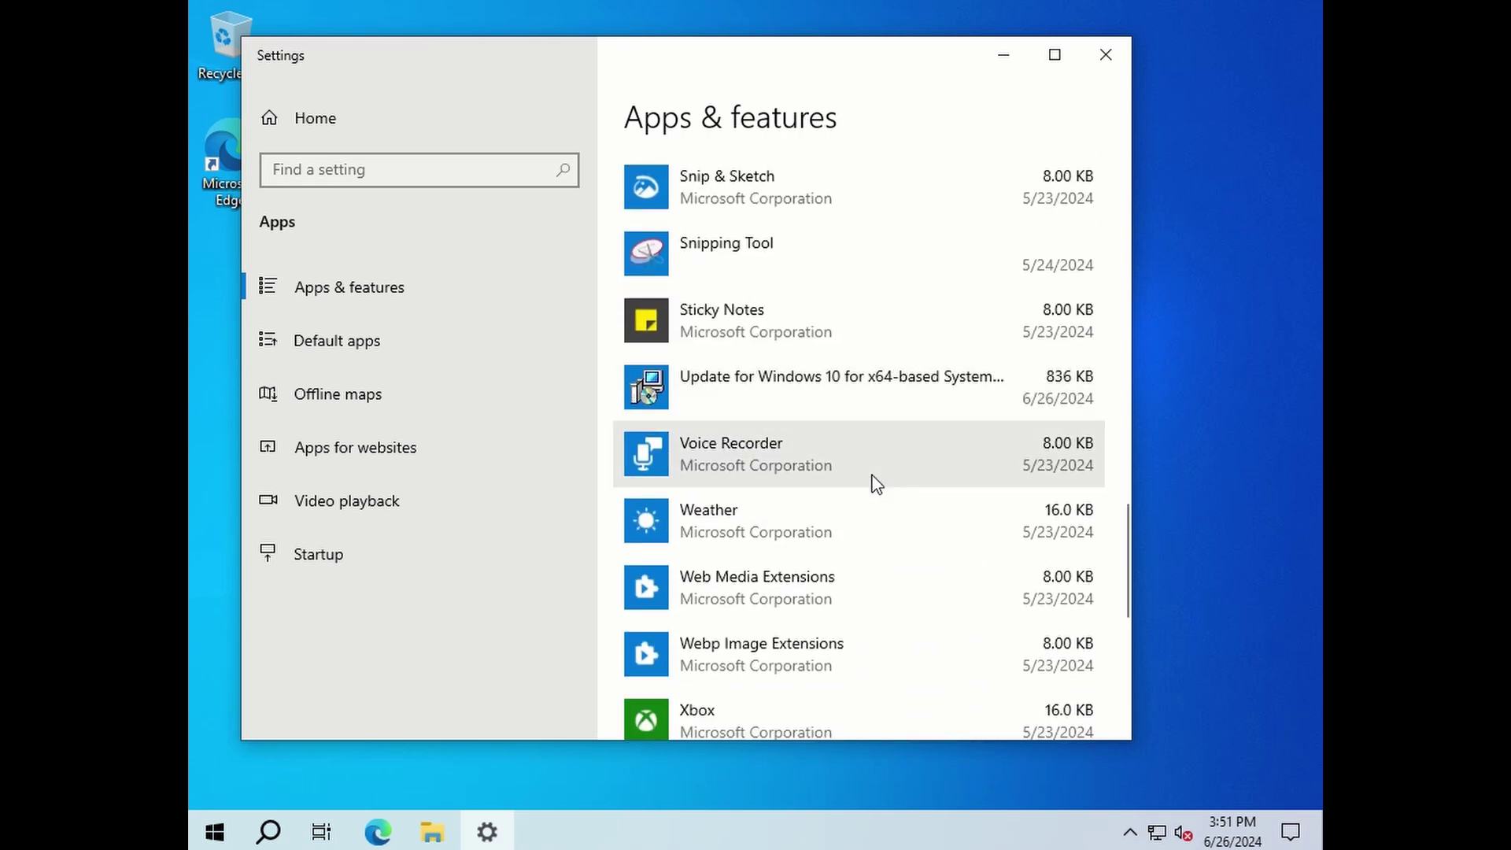
pyautogui.click(872, 507)
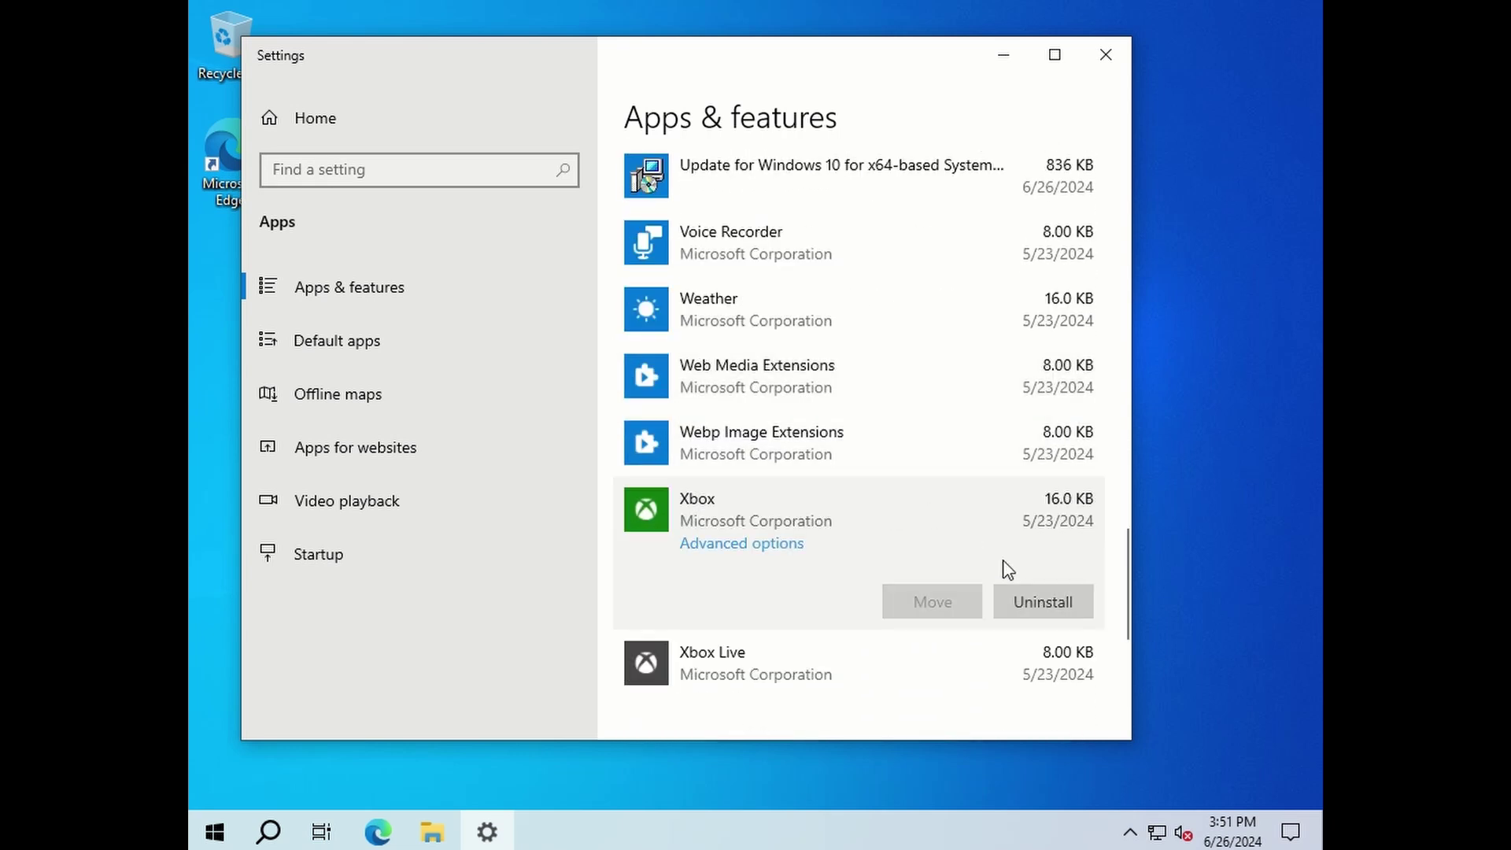
pyautogui.click(1023, 601)
pyautogui.click(1067, 548)
pyautogui.click(889, 639)
pyautogui.click(1061, 668)
pyautogui.click(1066, 614)
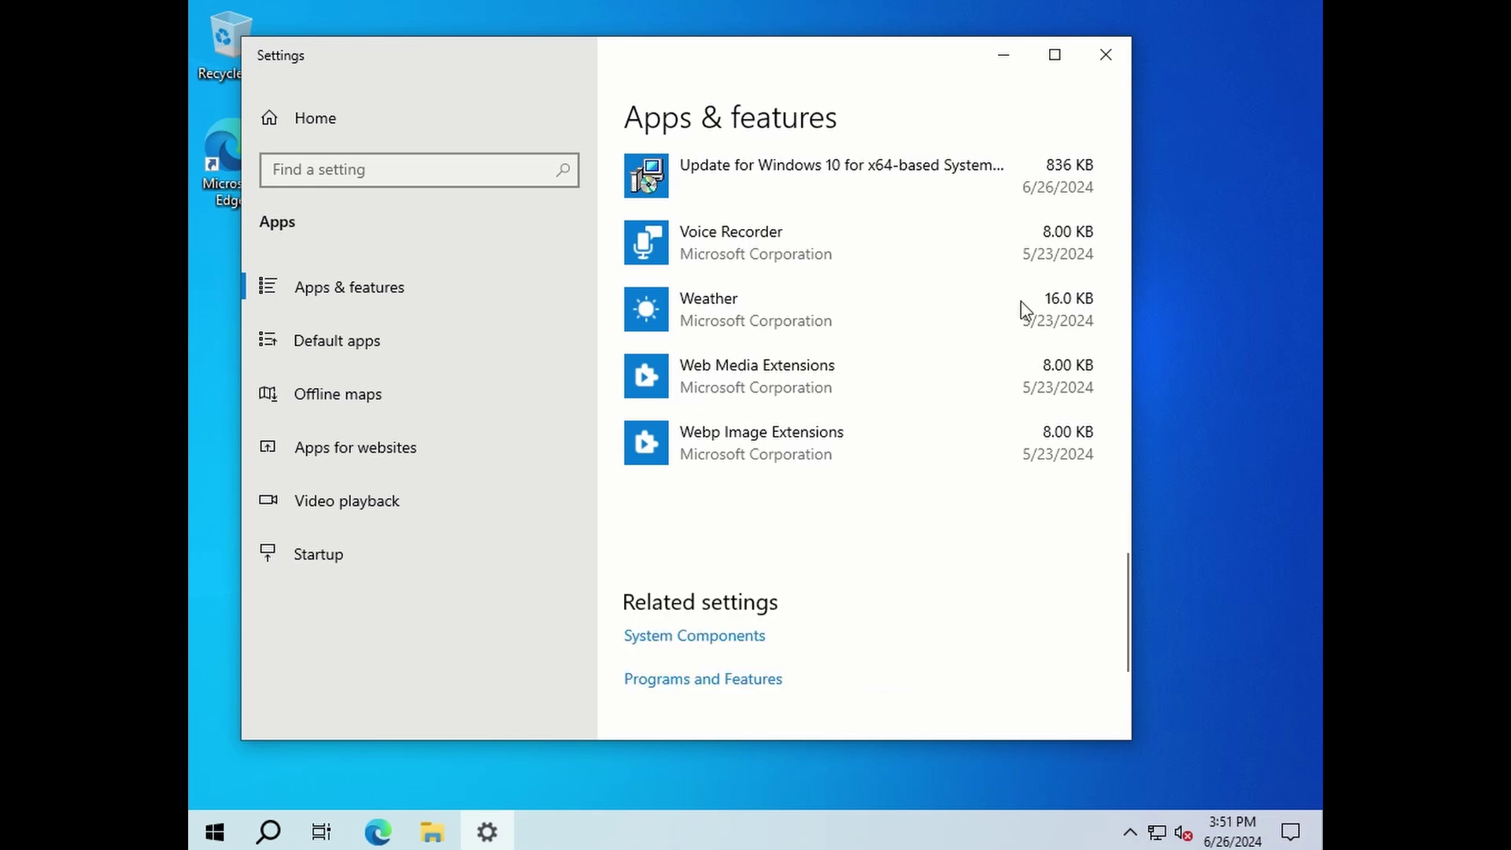
# - Close Settings and open the Windows Security dashboard from the hidden tray icons
pyautogui.click(1115, 50)
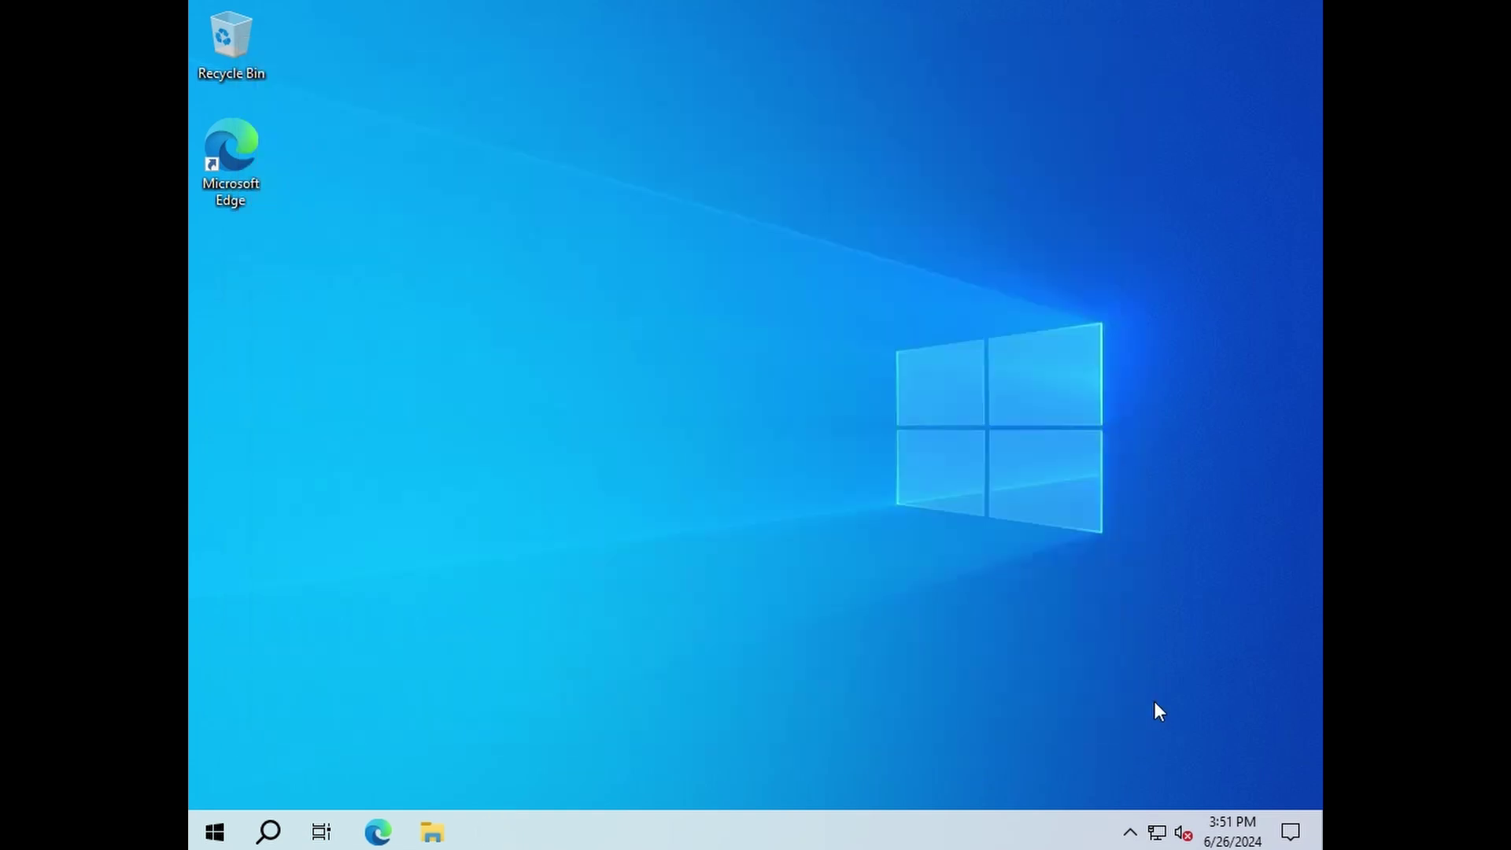
pyautogui.click(1128, 832)
pyautogui.rightClick(1108, 792)
pyautogui.click(1121, 786)
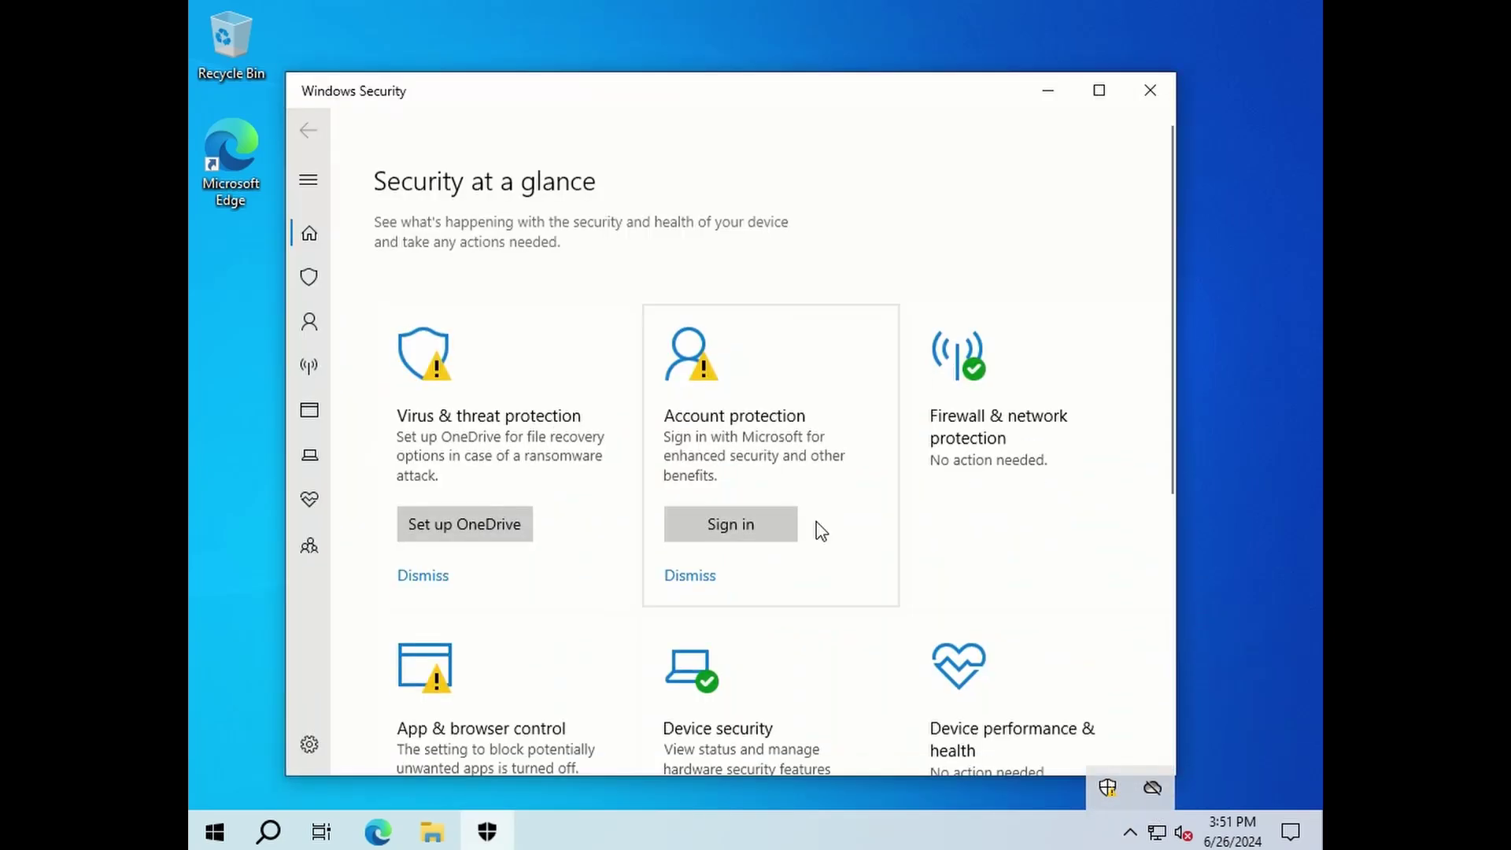
# - Dismiss the OneDrive and account sign-in suggestions and turn on potentially unwanted app blocking
pyautogui.click(425, 576)
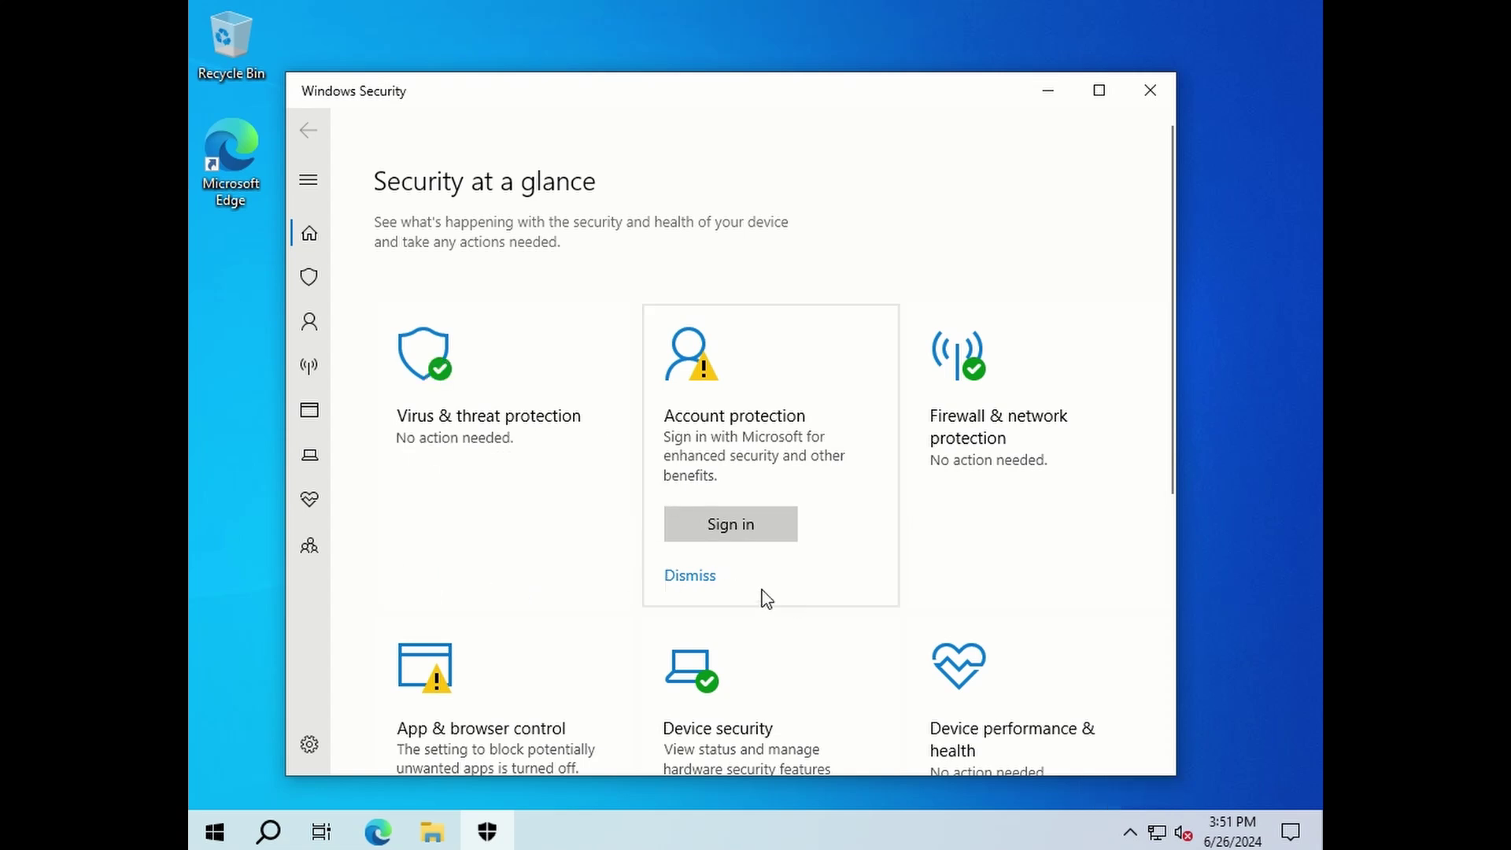
pyautogui.click(694, 584)
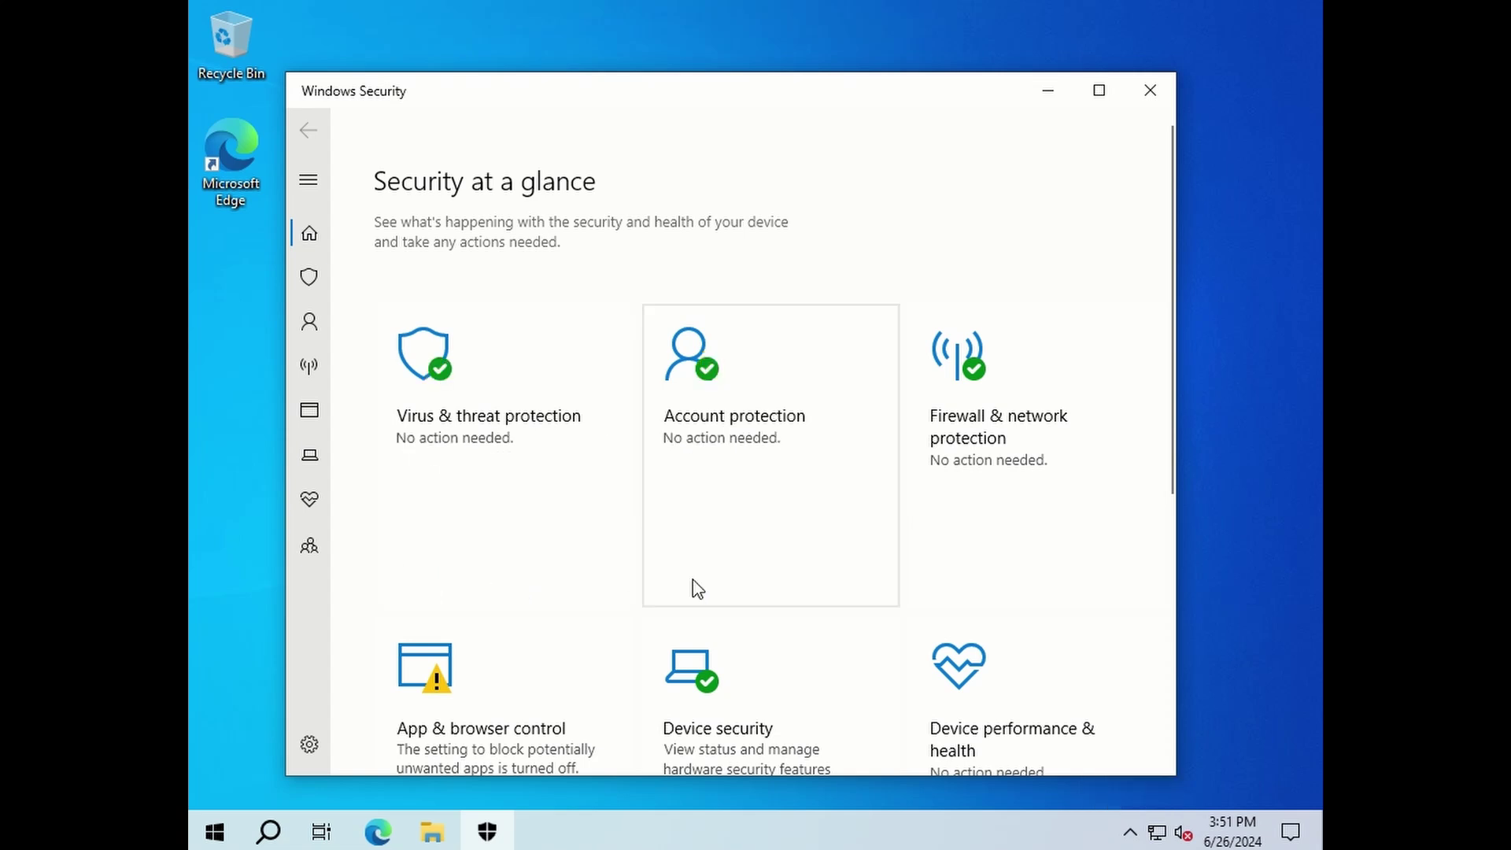
pyautogui.scroll(-3, 557, 624)
pyautogui.click(479, 644)
pyautogui.click(665, 567)
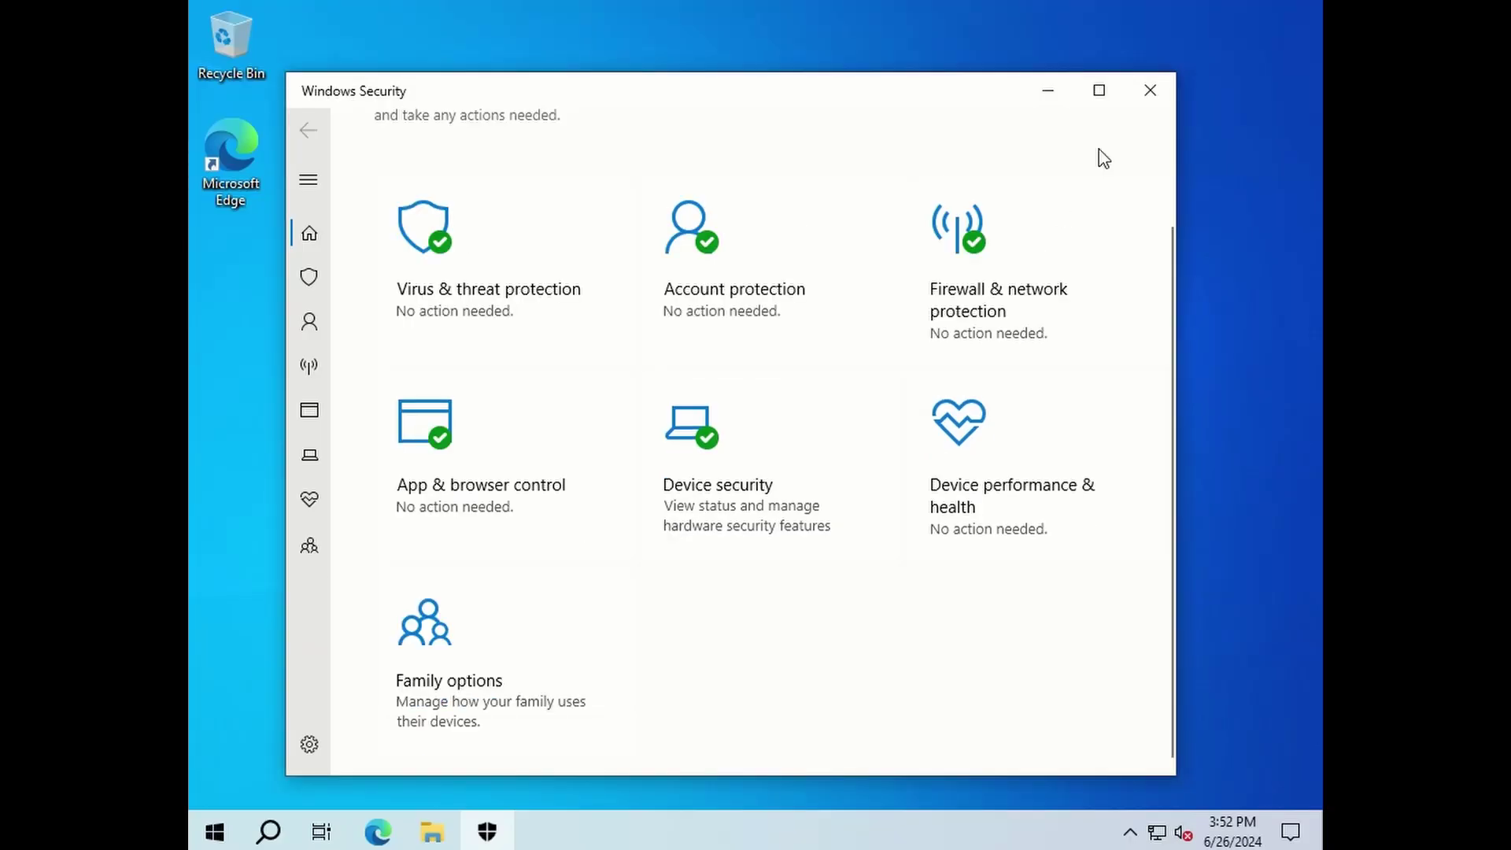
# - Close Windows Security and search the web for 'google chrome download' in Edge
pyautogui.click(1152, 91)
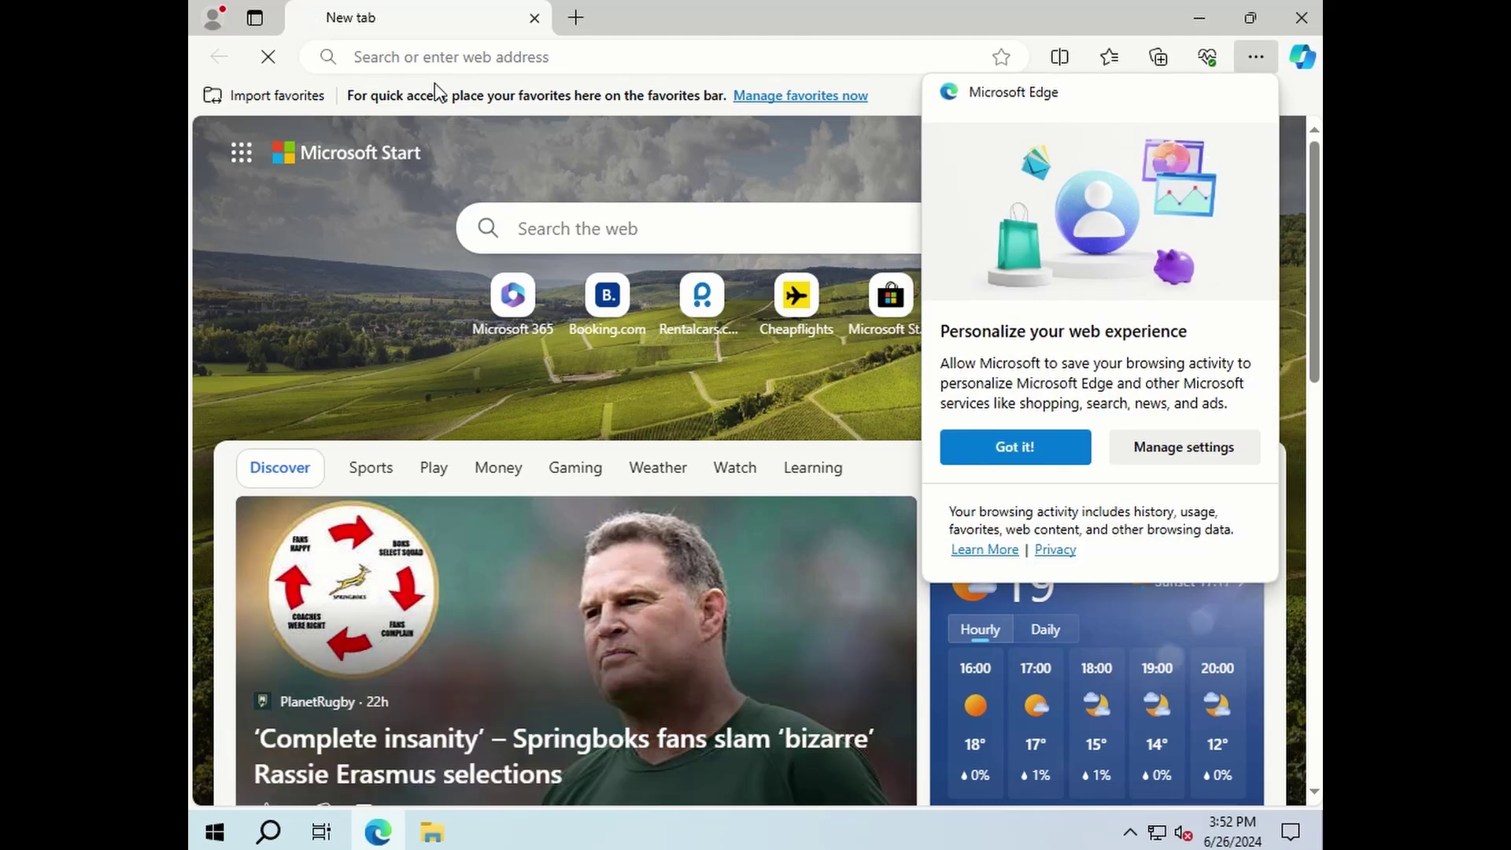
pyautogui.click(437, 57)
pyautogui.write('google')
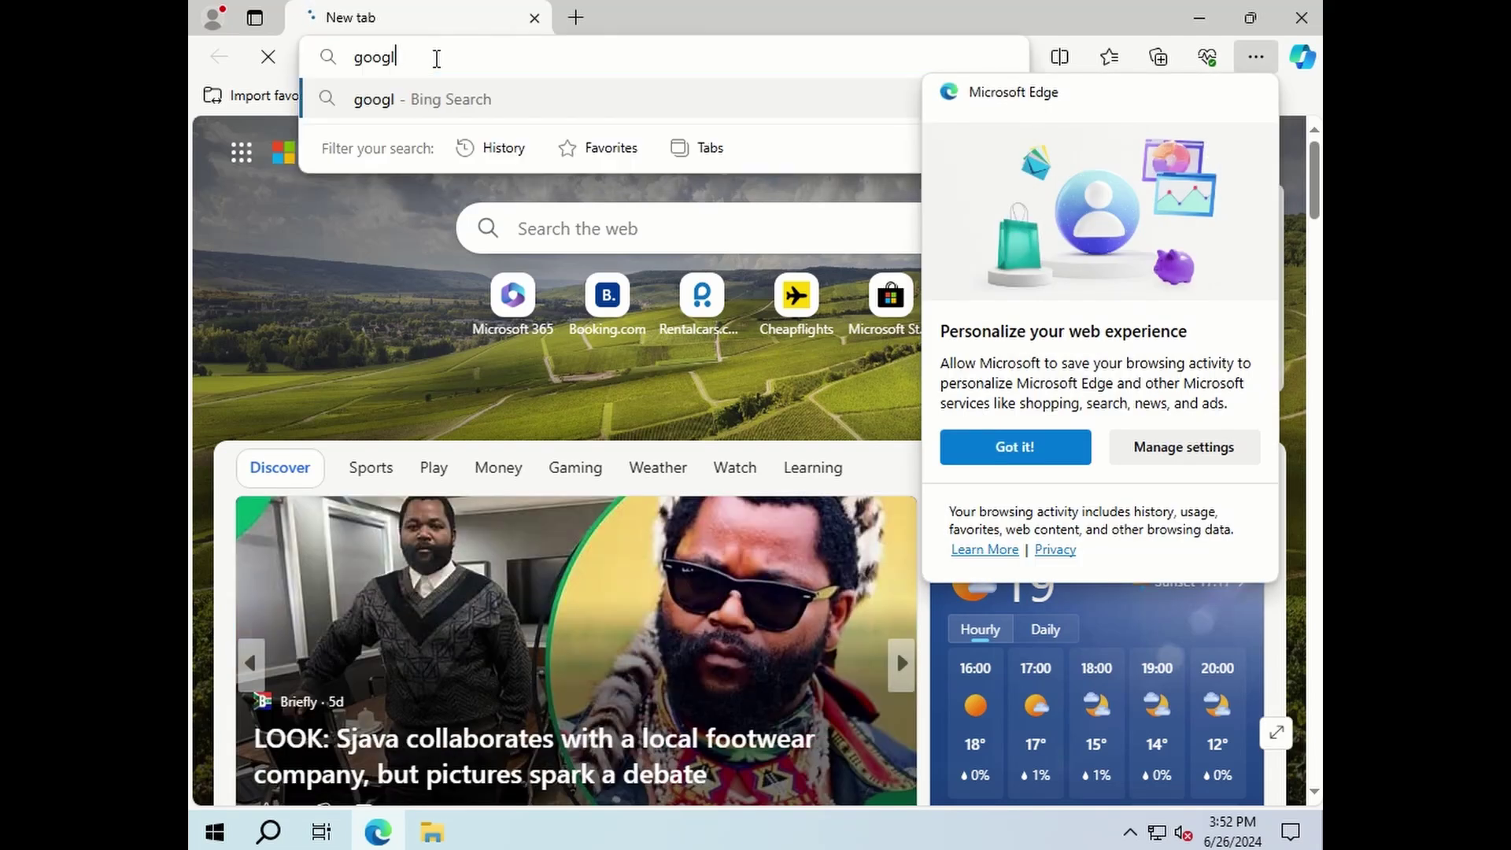
pyautogui.write('chrome download')
pyautogui.press('Return')
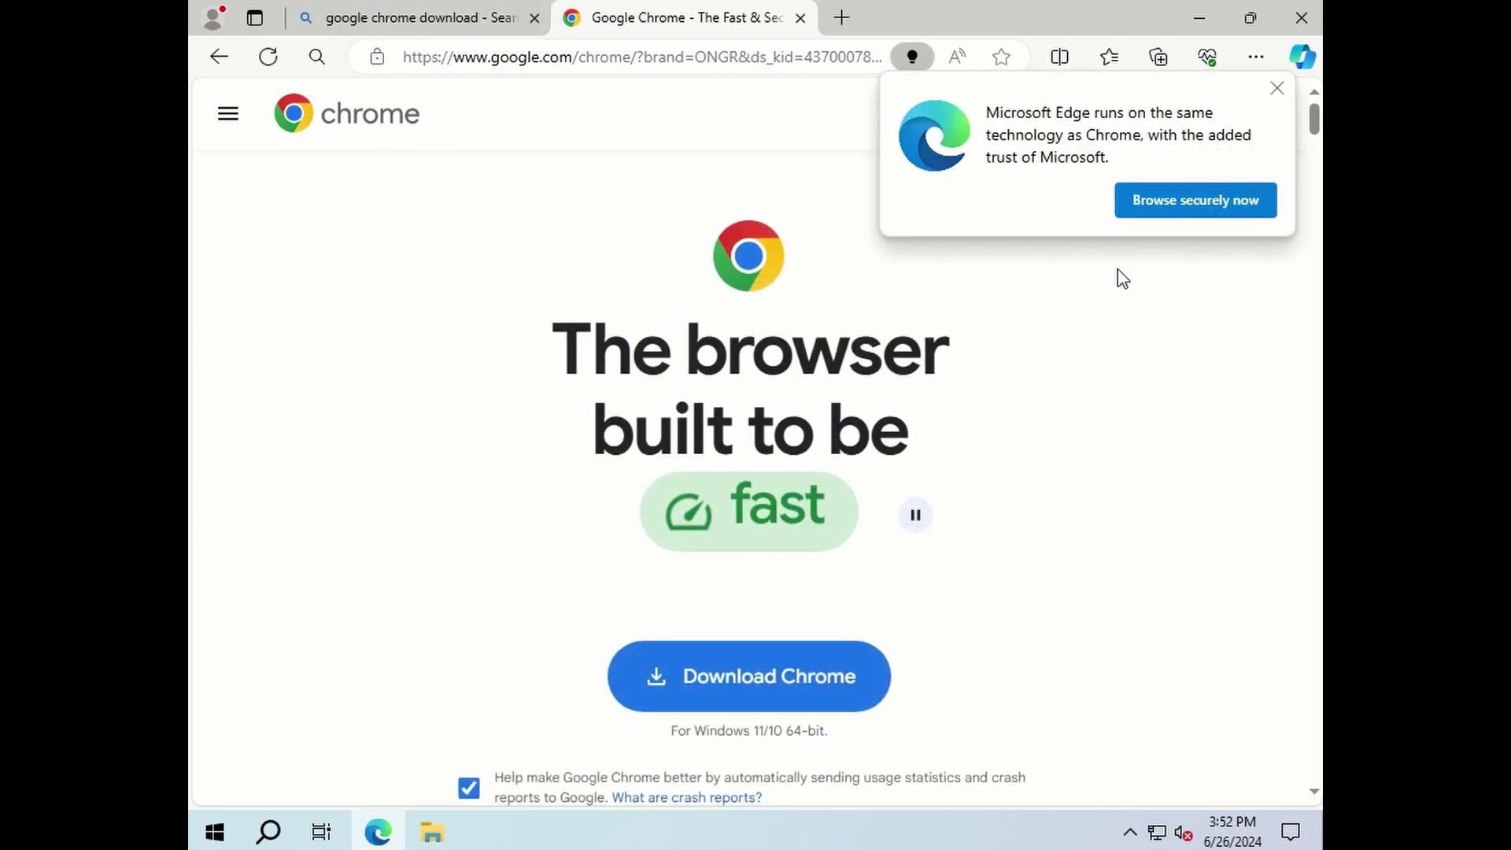
# - Opt out of usage statistics and download the ChromeSetup.exe installer manually
pyautogui.click(1276, 90)
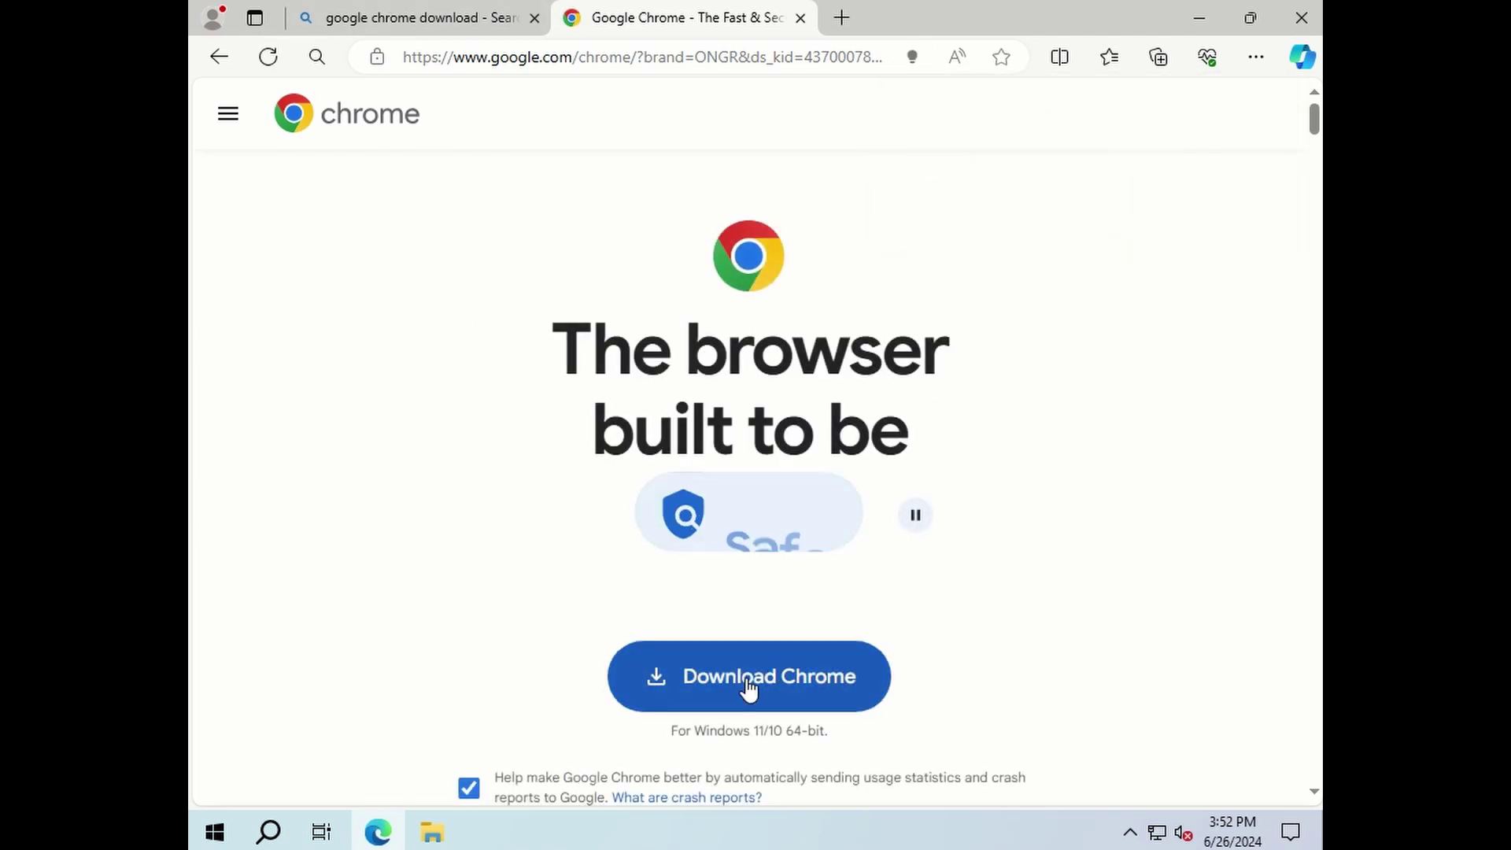
pyautogui.scroll(-1, 438, 645)
pyautogui.click(466, 680)
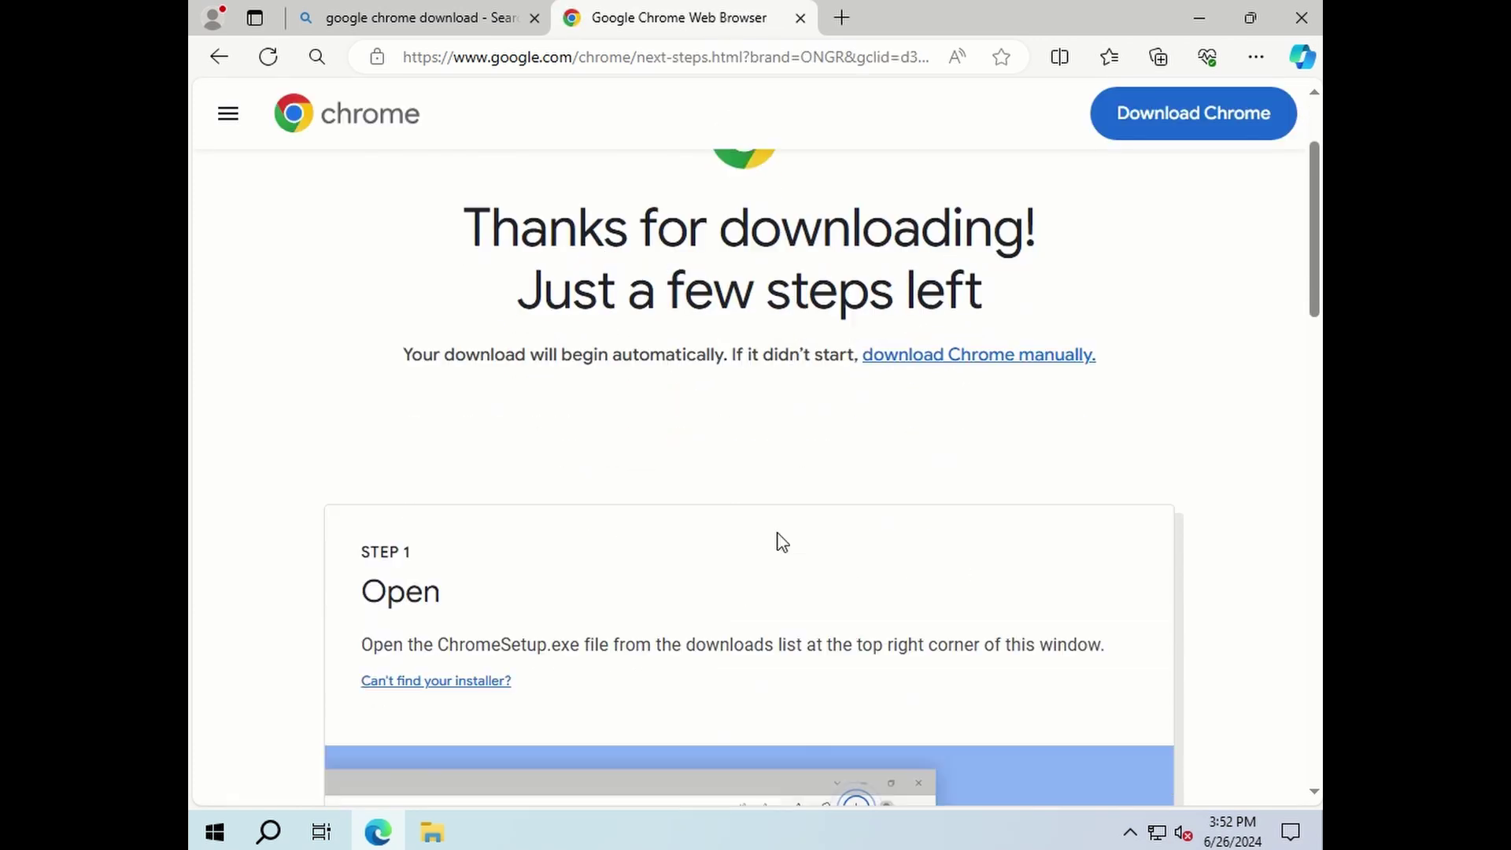
pyautogui.click(1190, 118)
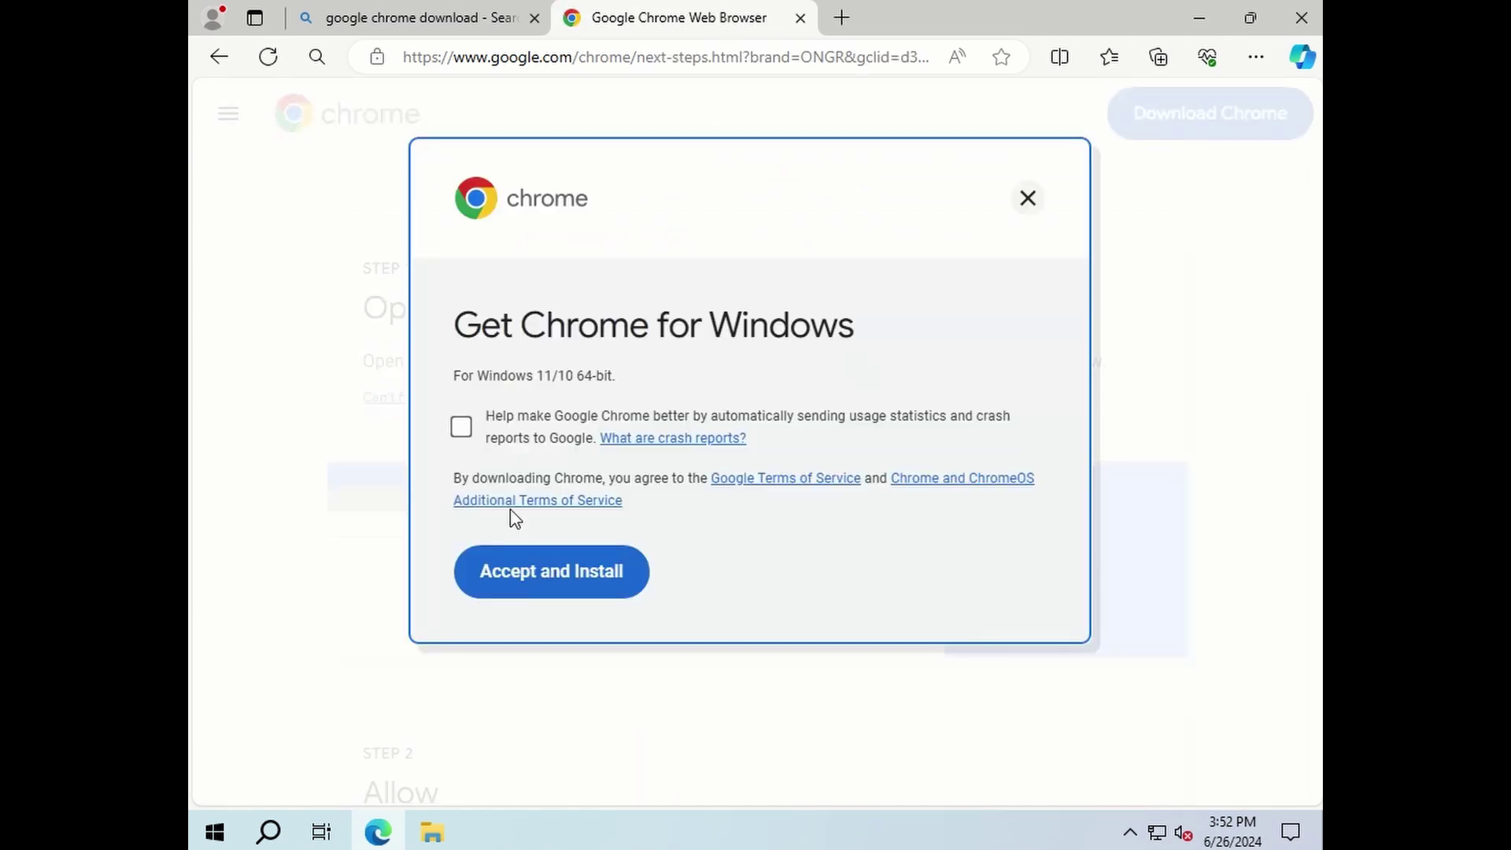
pyautogui.click(577, 586)
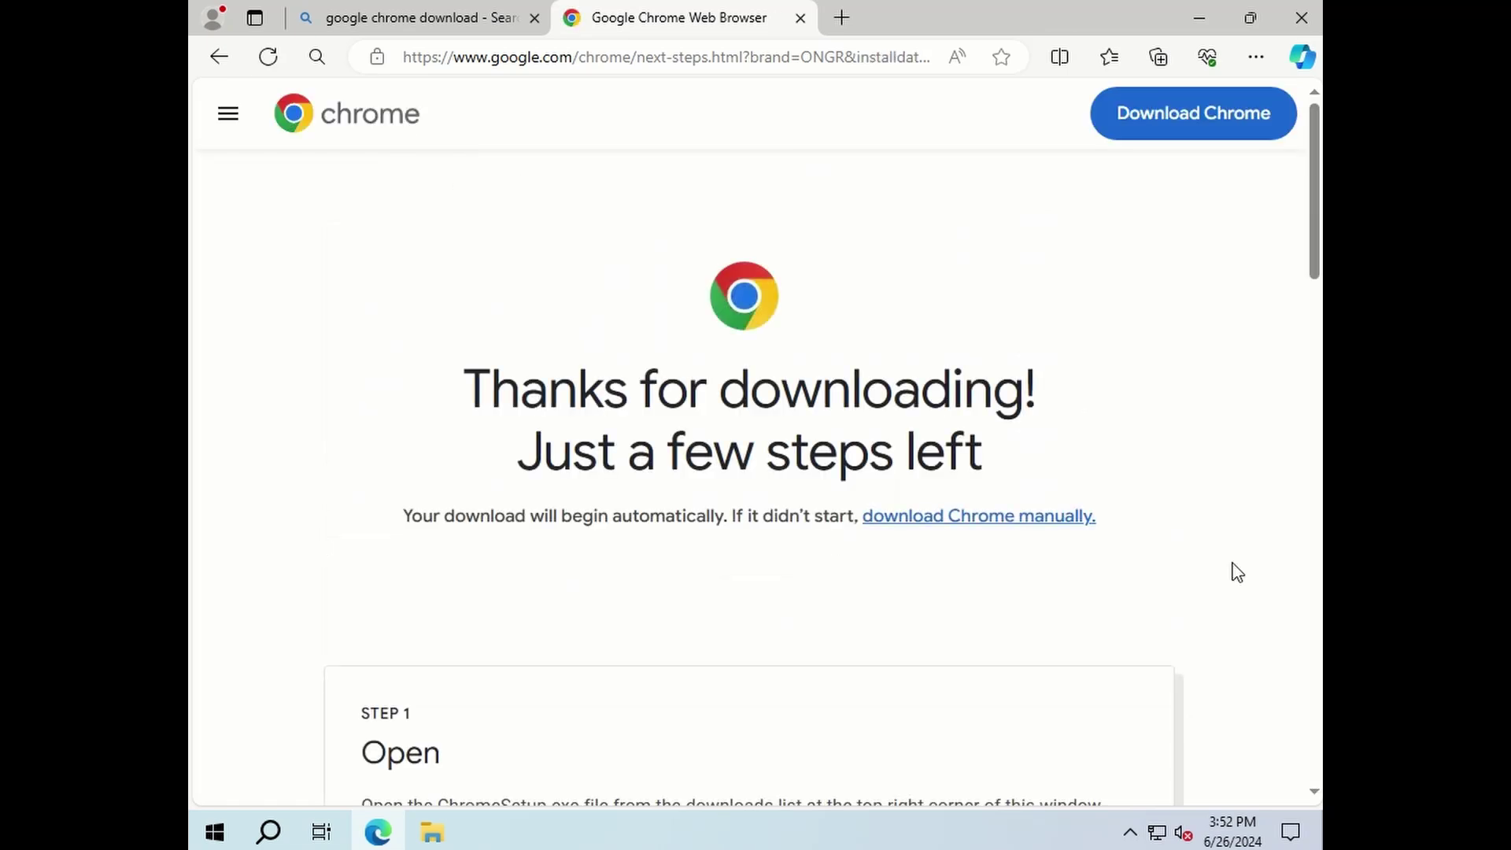
pyautogui.click(920, 519)
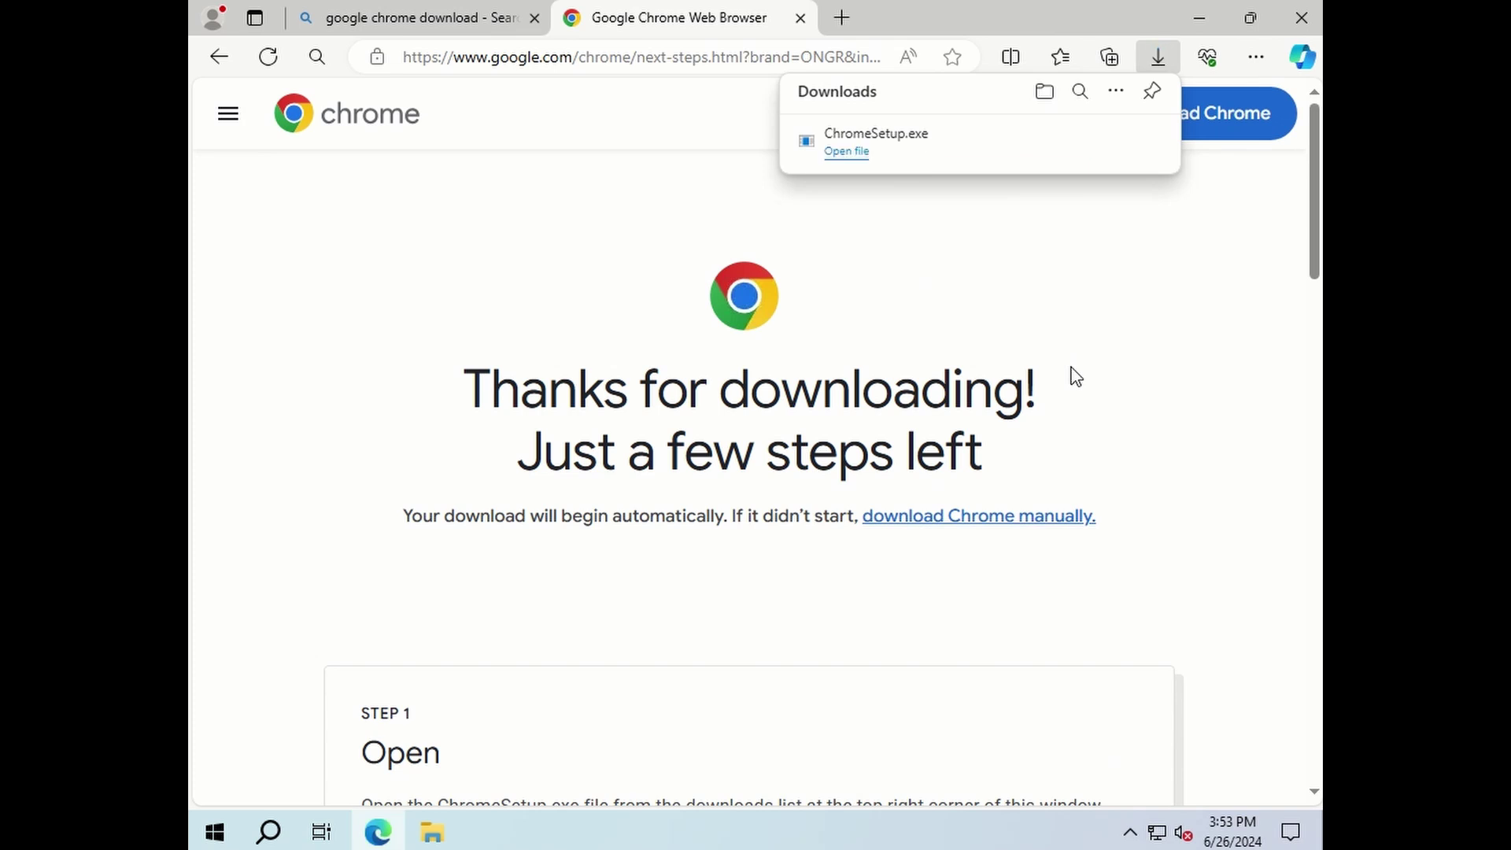
# - Run ChromeSetup.exe with admin approval, then skip Chrome sign-in and default-browser setup
pyautogui.click(848, 152)
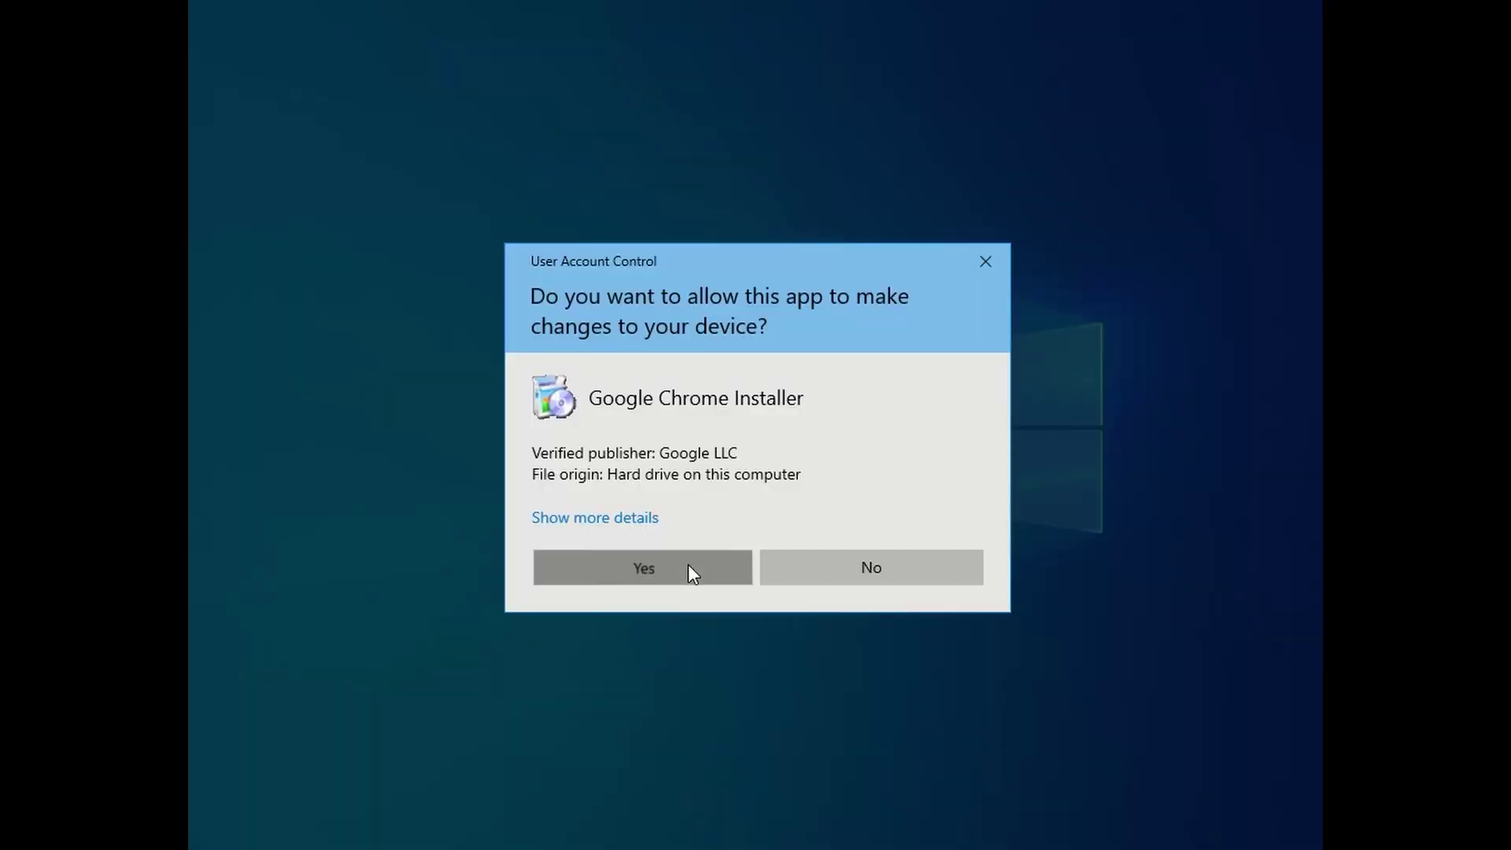
pyautogui.click(690, 571)
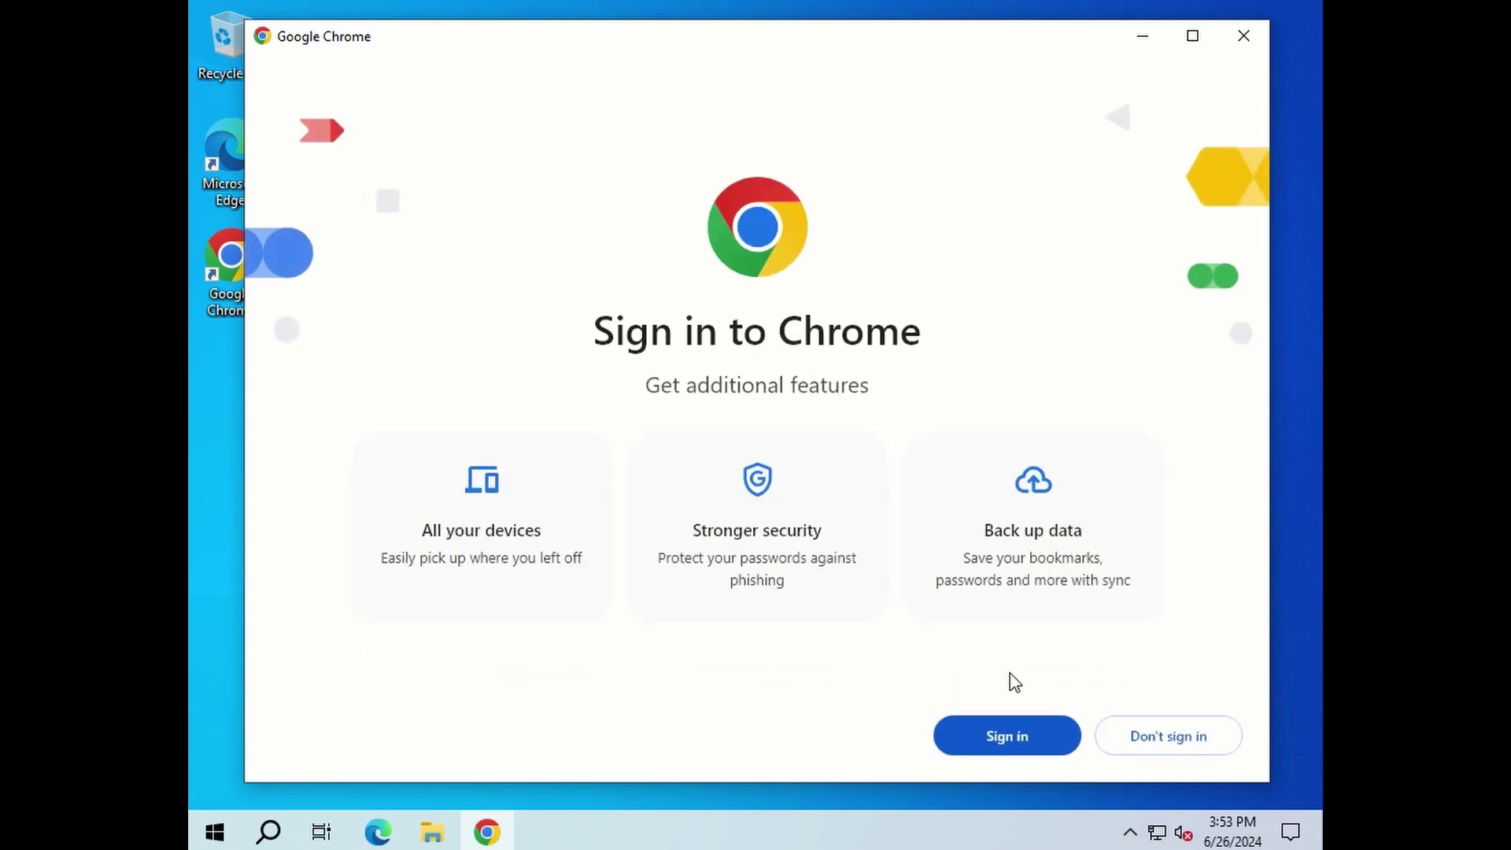
pyautogui.click(1185, 751)
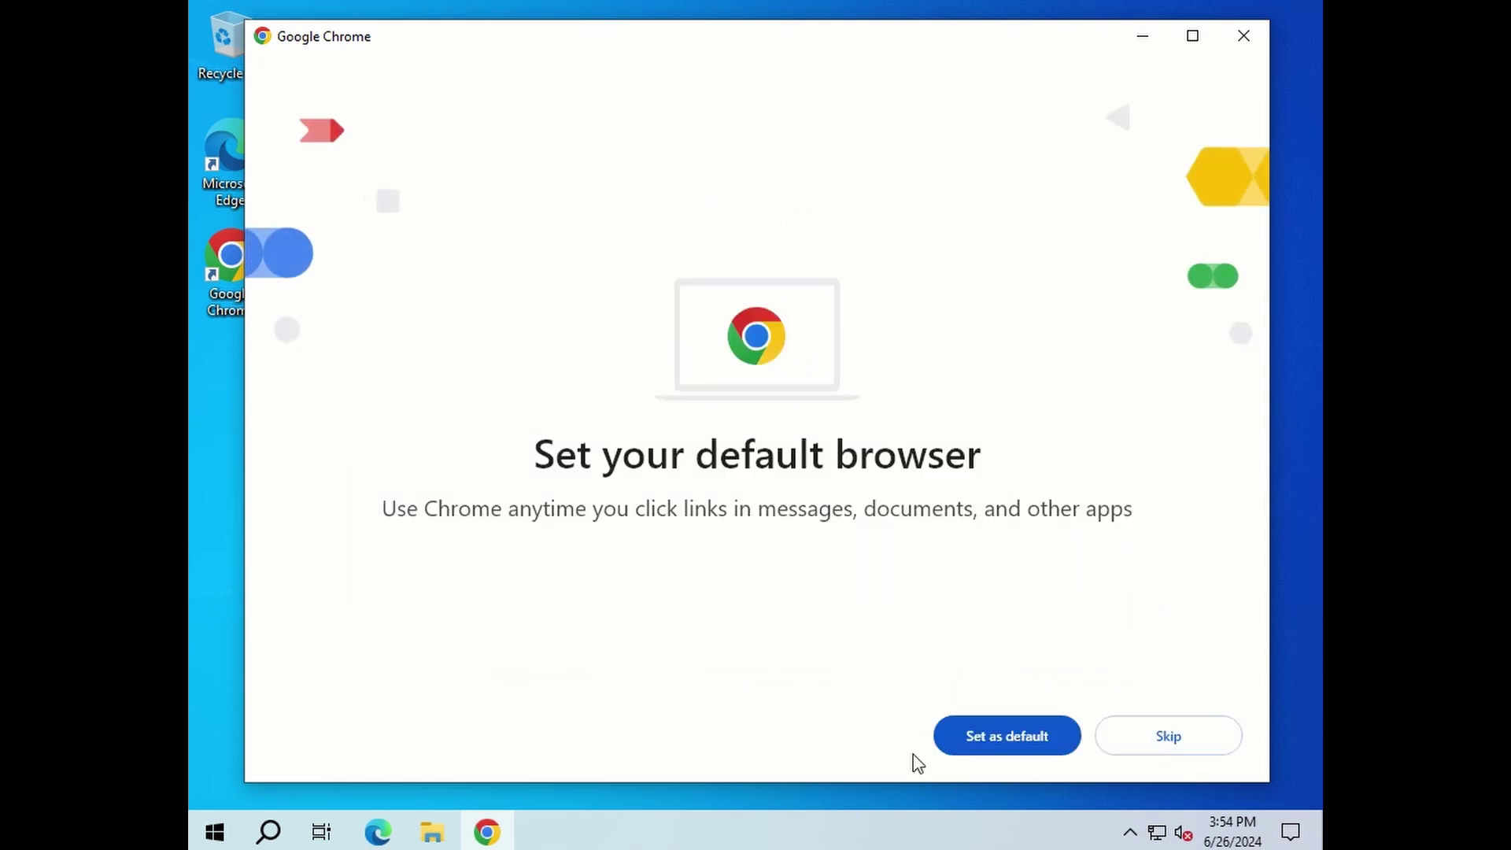
pyautogui.click(1165, 743)
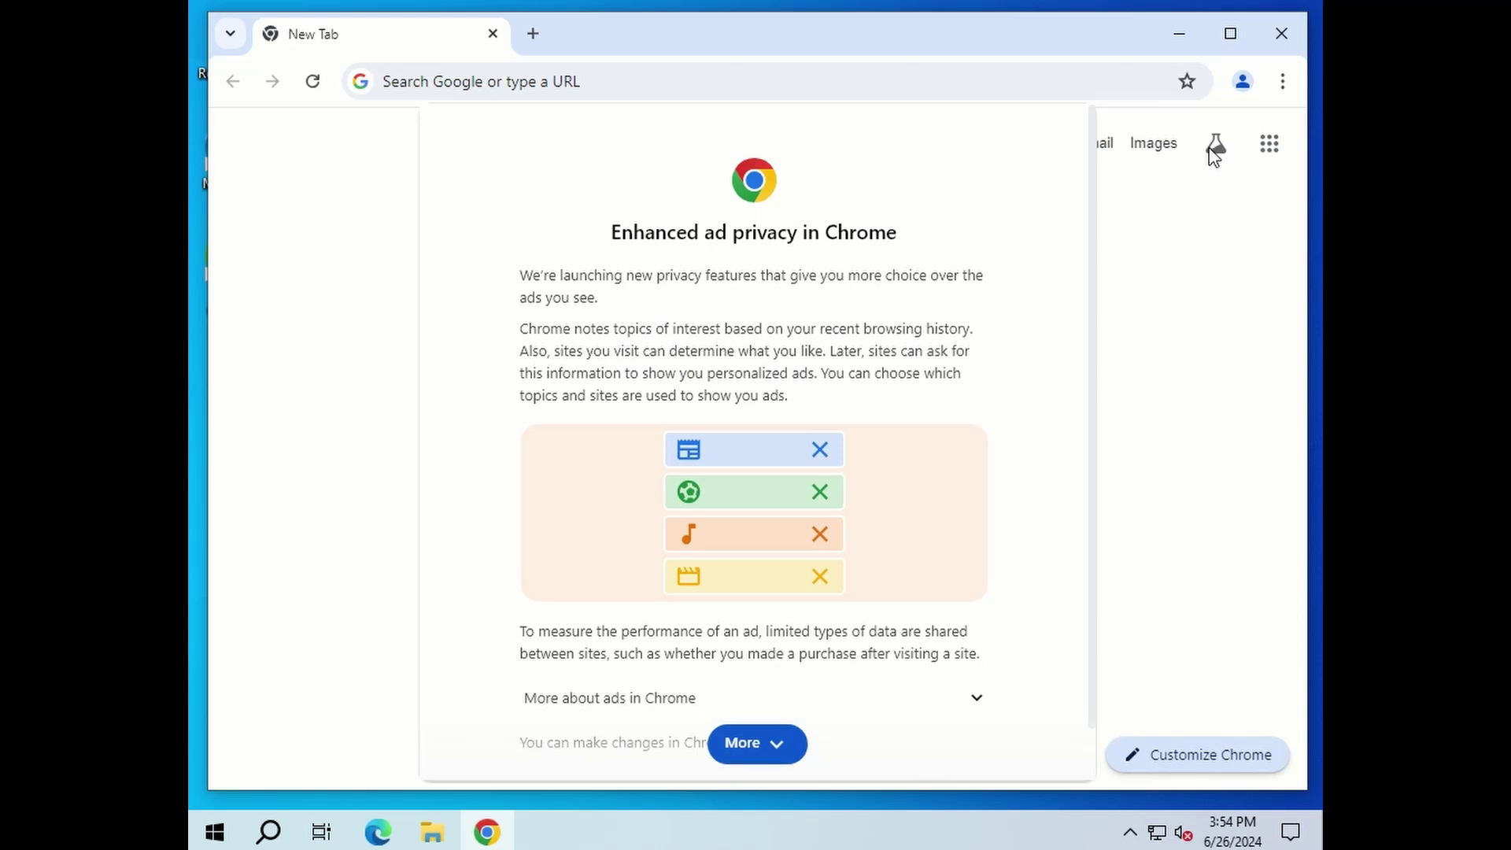
pyautogui.scroll(-1, 957, 583)
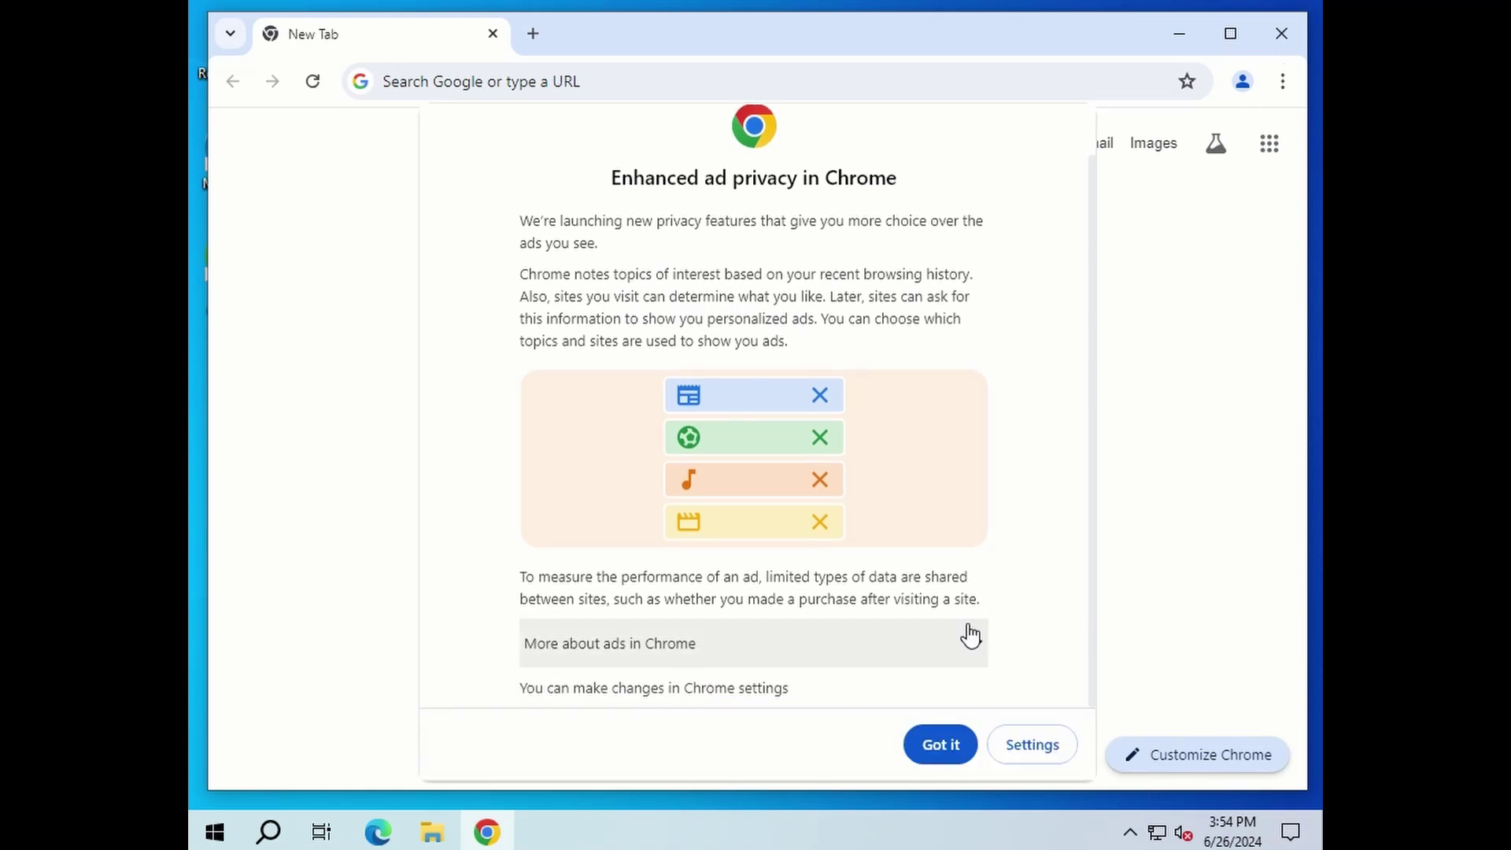
# - Dismiss the ad privacy notice and restart Chrome from its desktop shortcut
pyautogui.click(962, 743)
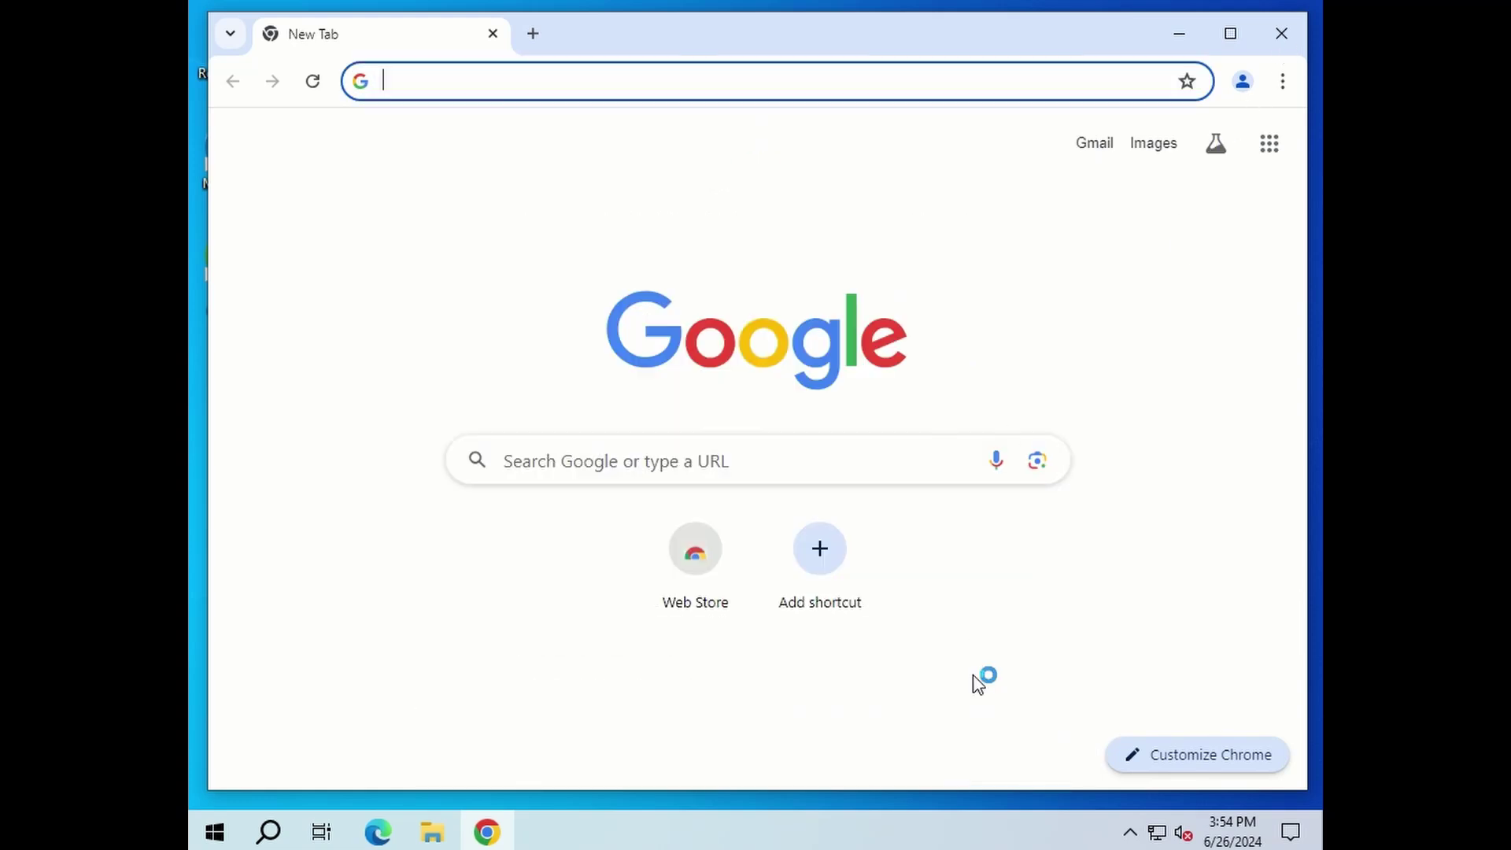
pyautogui.click(1282, 35)
pyautogui.doubleClick(237, 282)
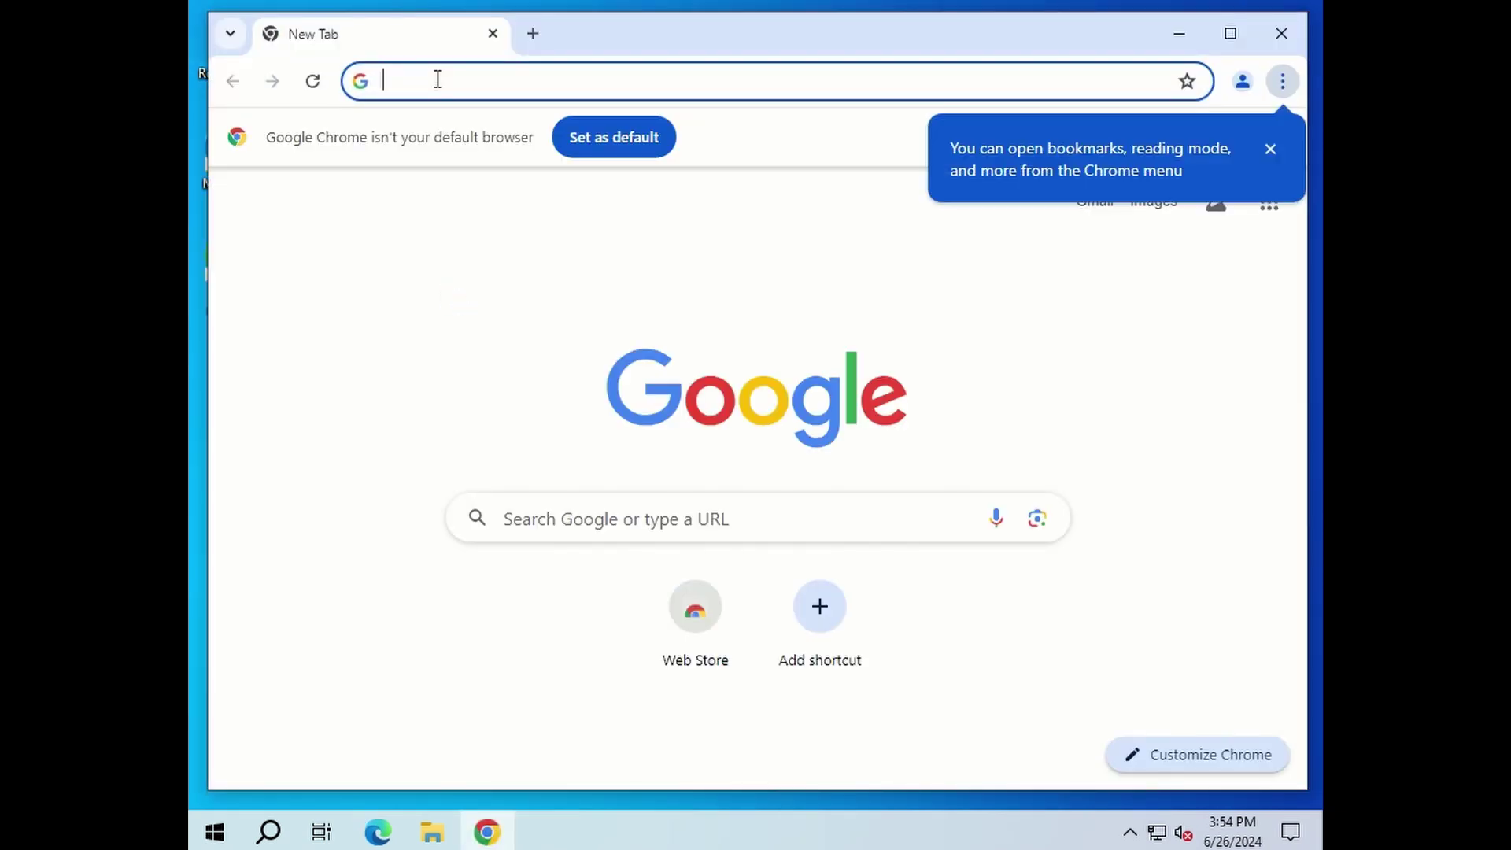
# - Search 'firefox' and download the 64-bit English installer from Mozilla's download page
pyautogui.write('fir')
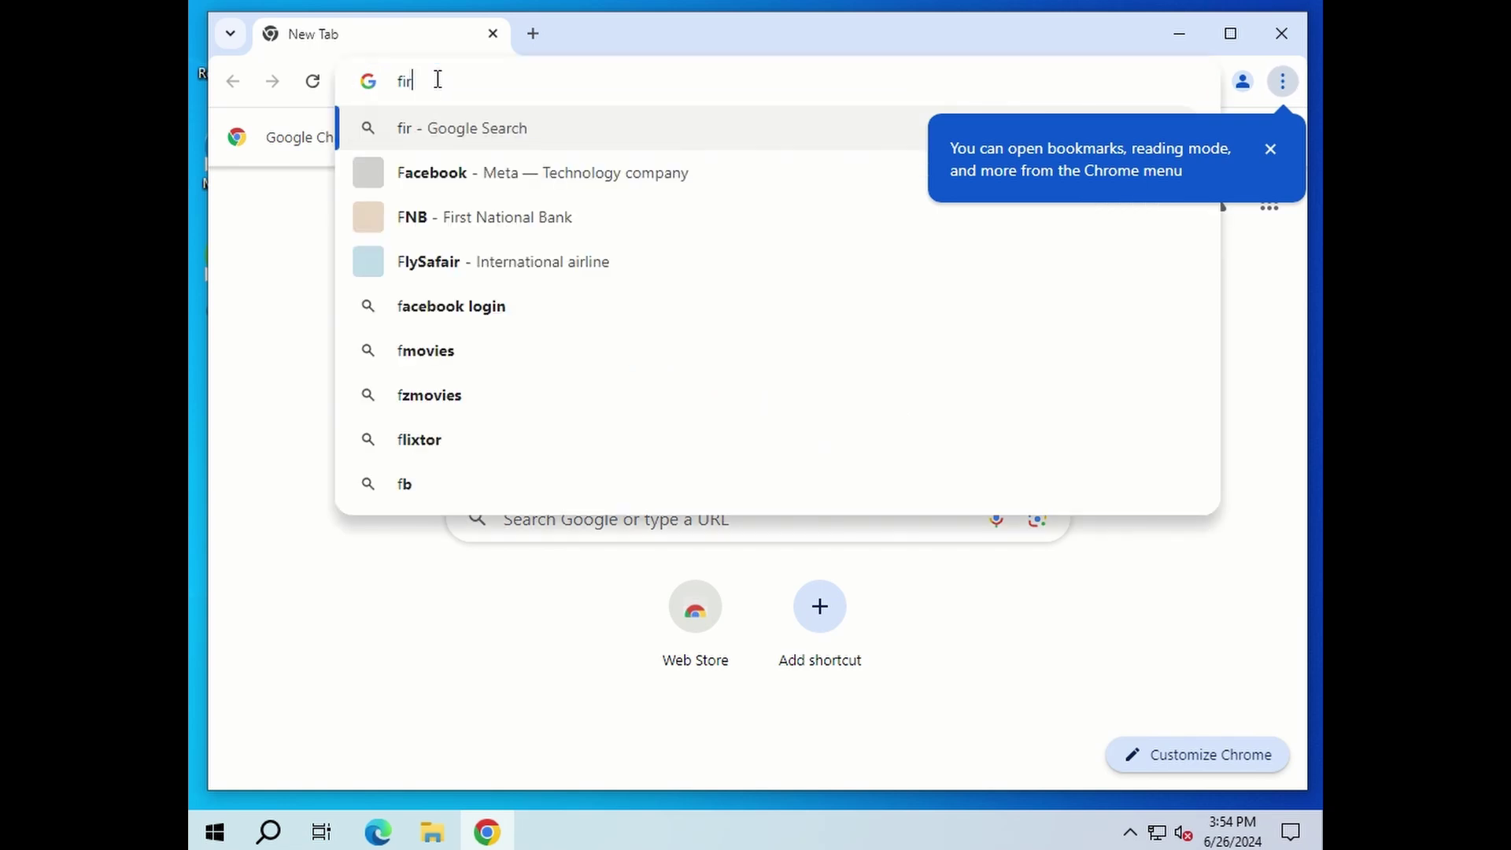
pyautogui.write('efox')
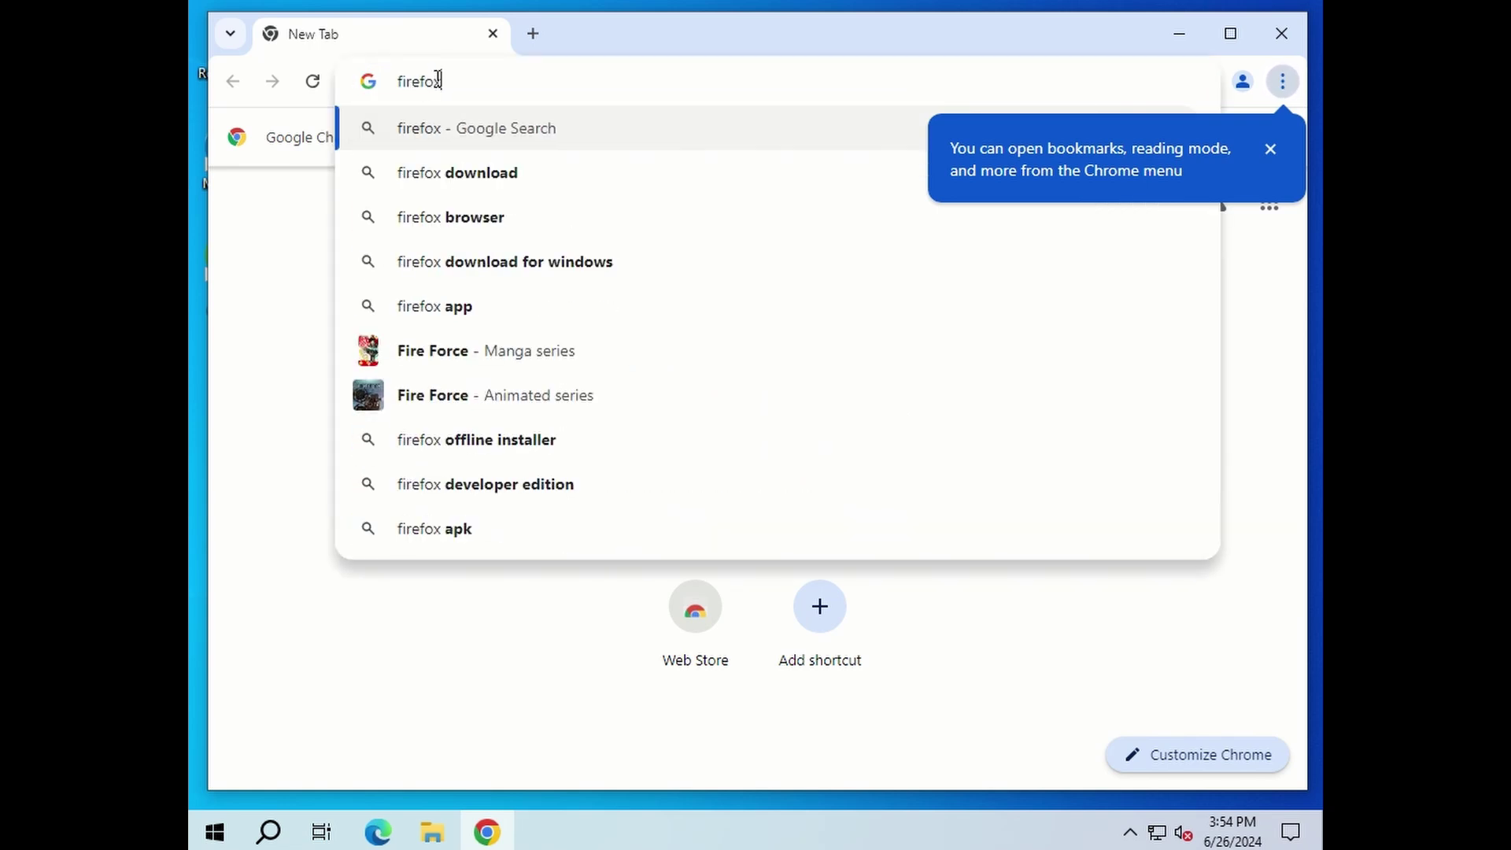
pyautogui.press('Return')
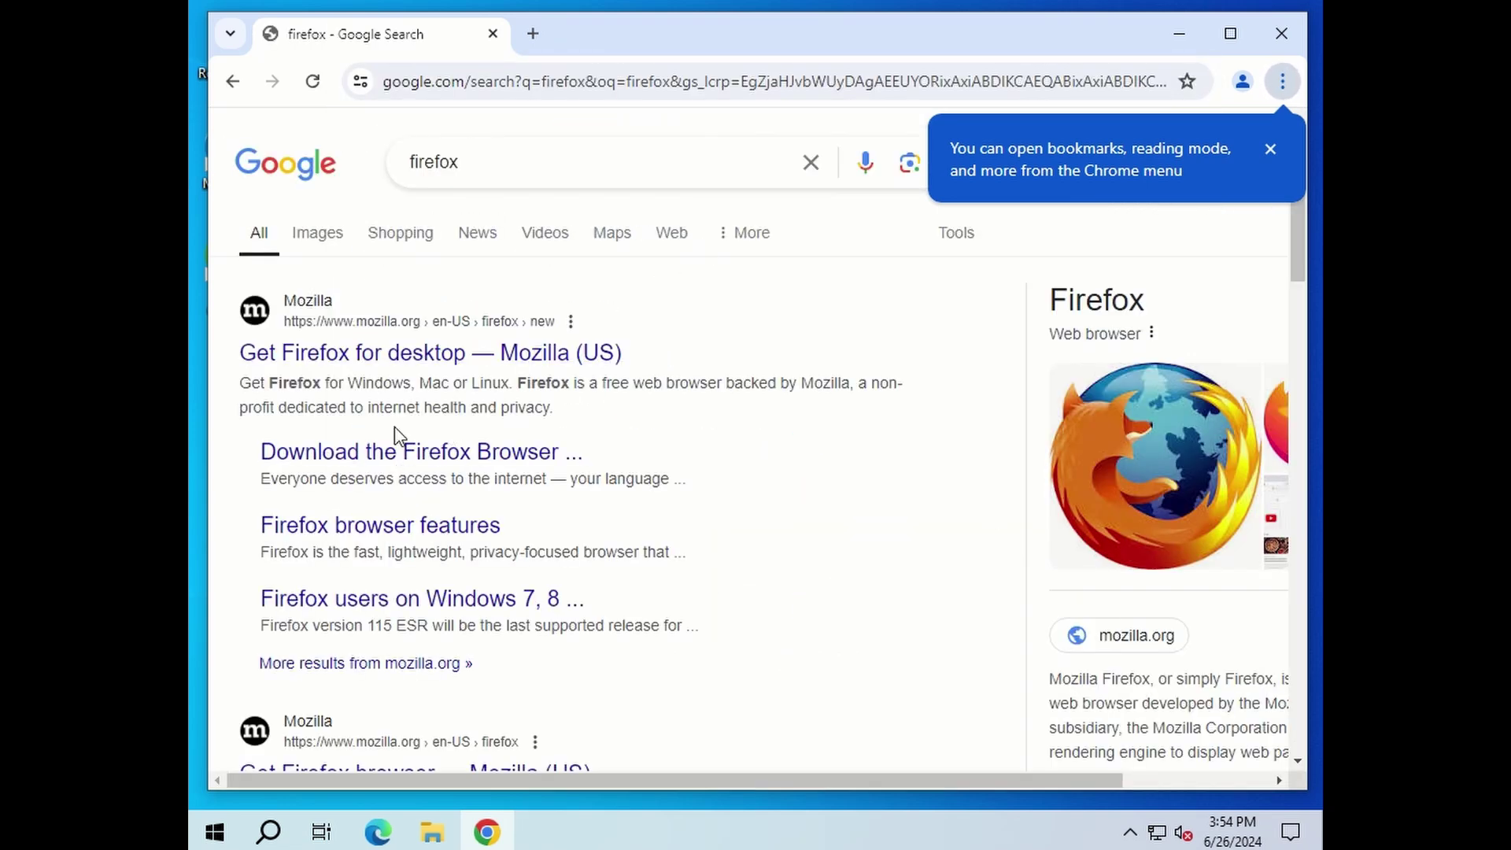
pyautogui.click(387, 458)
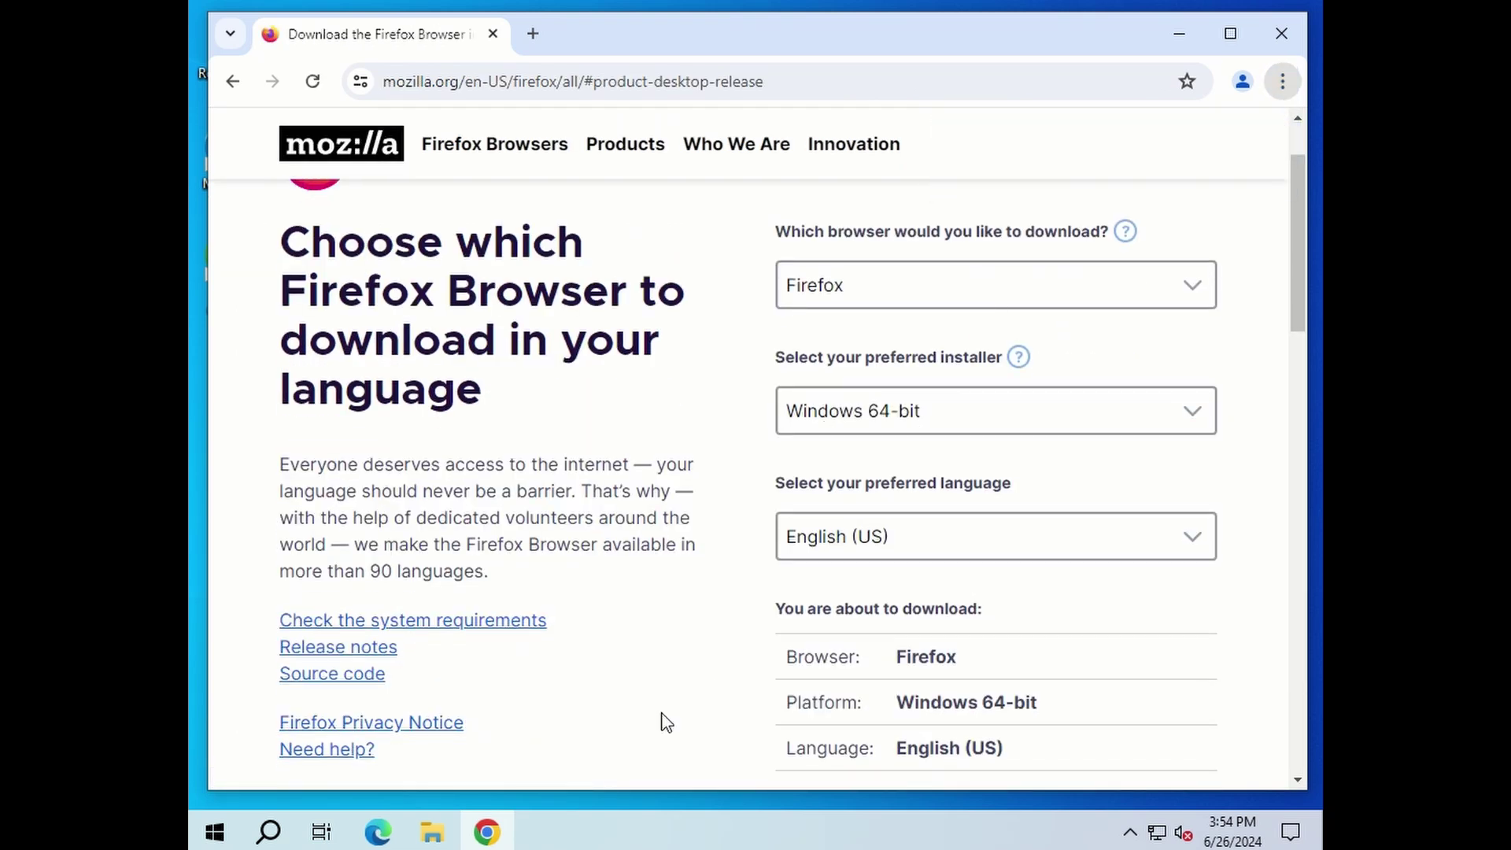
pyautogui.scroll(-5, 750, 722)
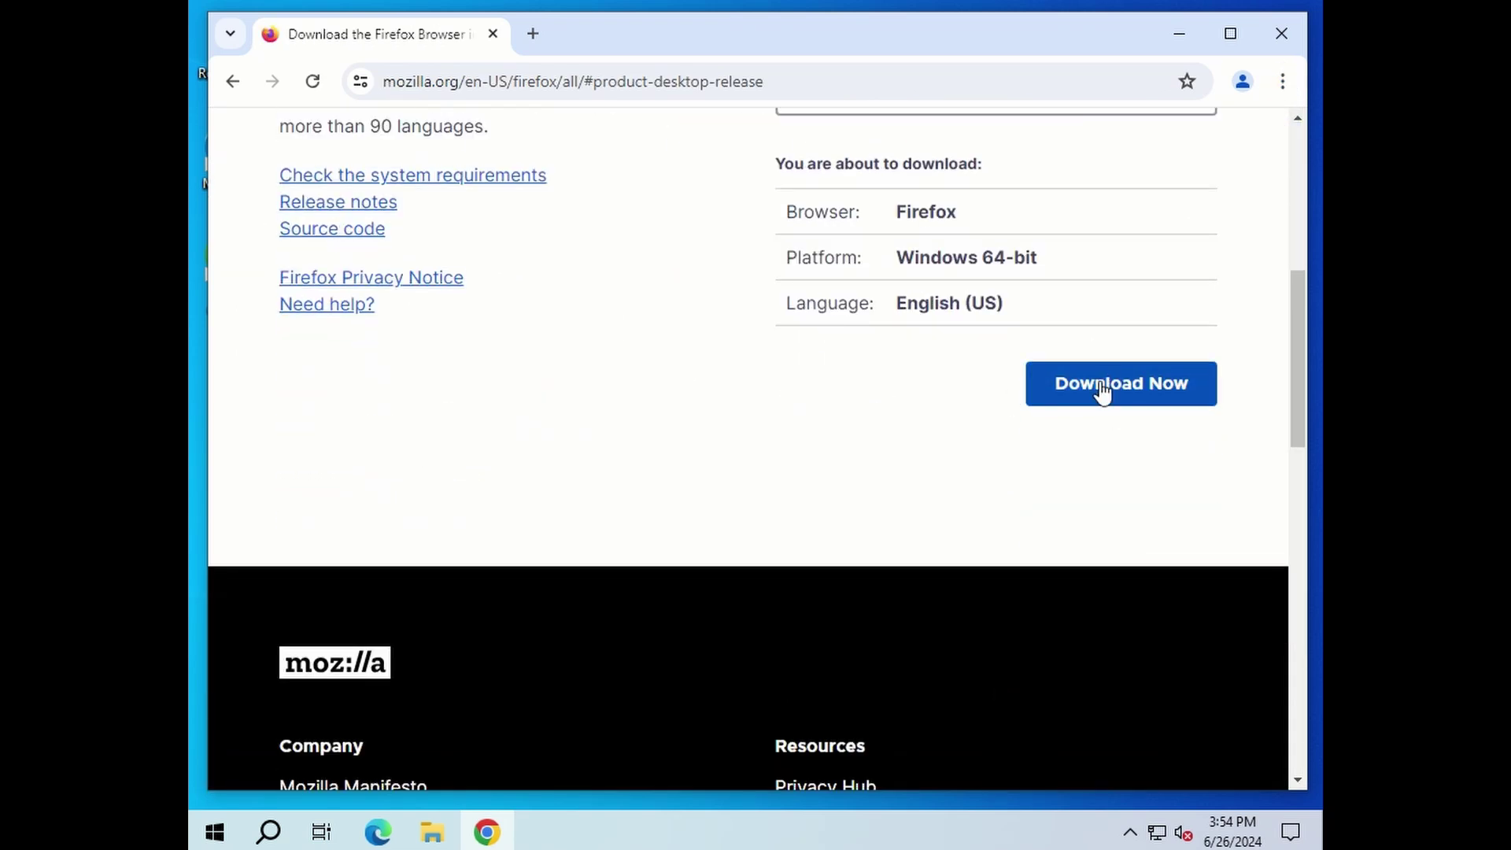
pyautogui.click(1131, 397)
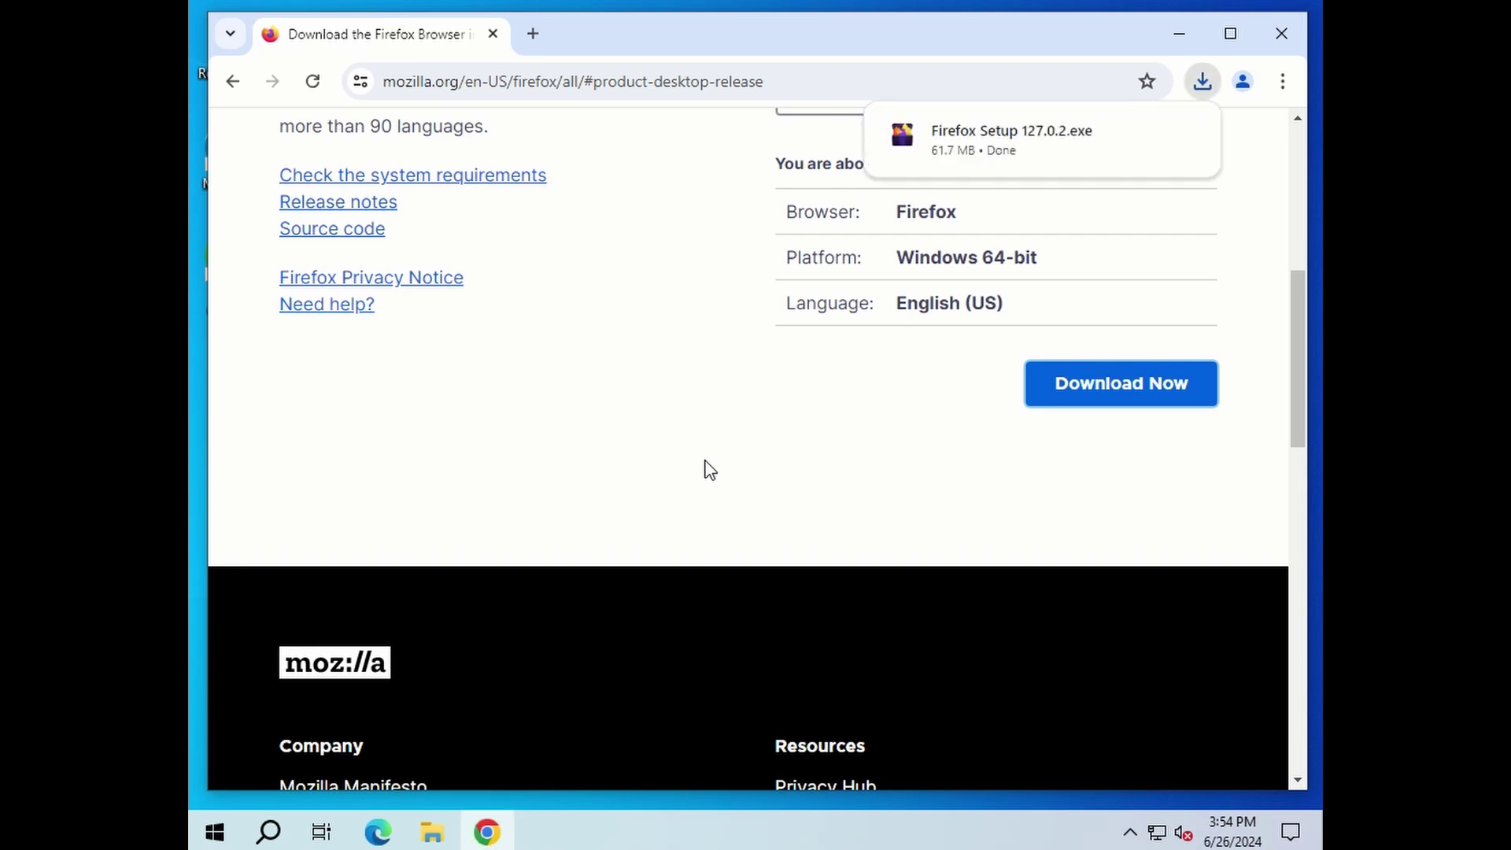
# - Close Chrome and run Firefox Setup 127.0.2 from the Downloads folder in File Explorer
pyautogui.click(1279, 28)
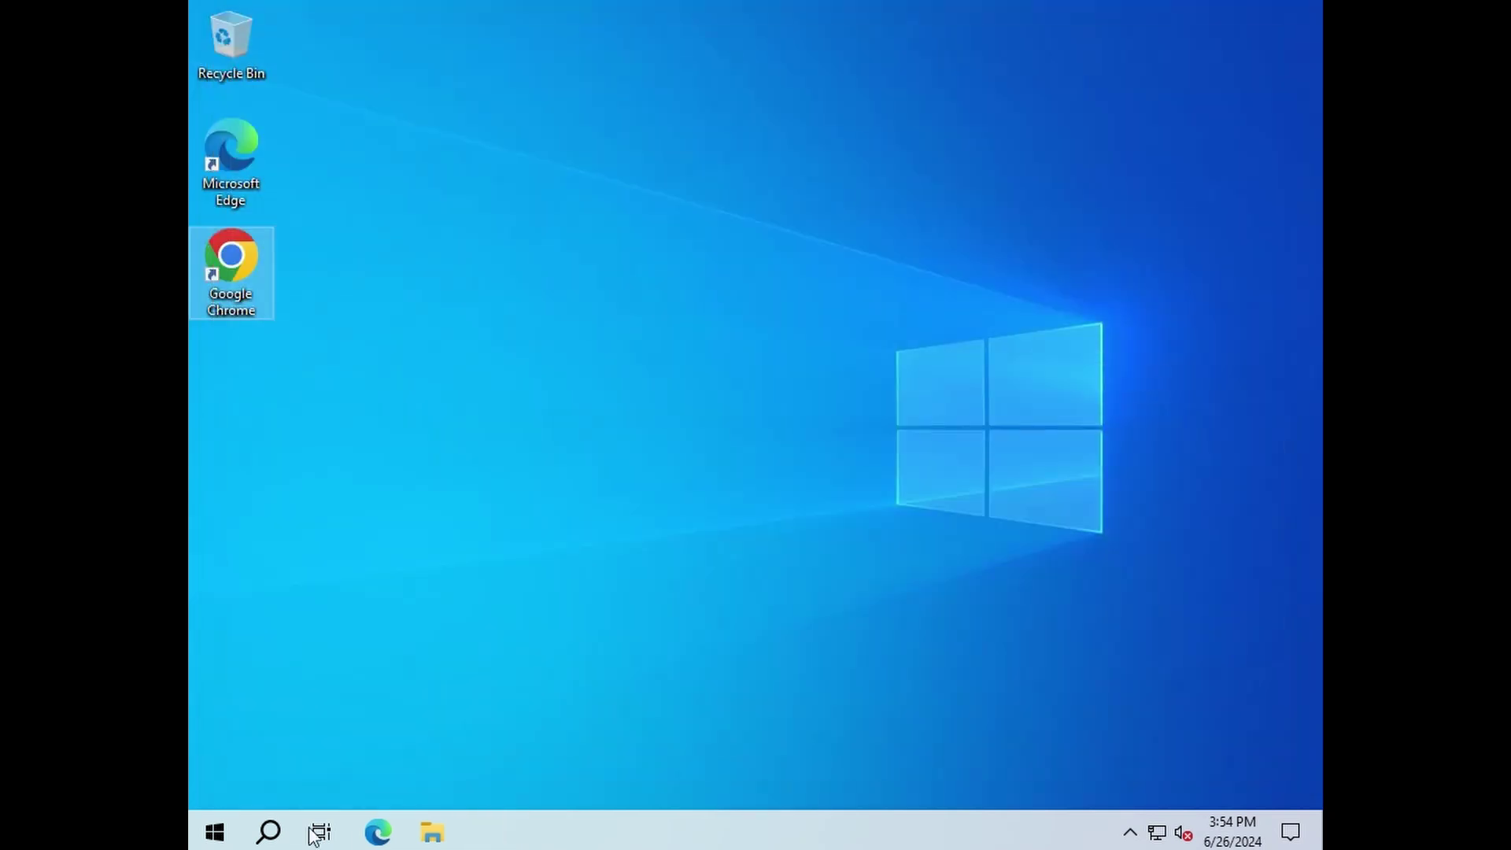
pyautogui.click(429, 836)
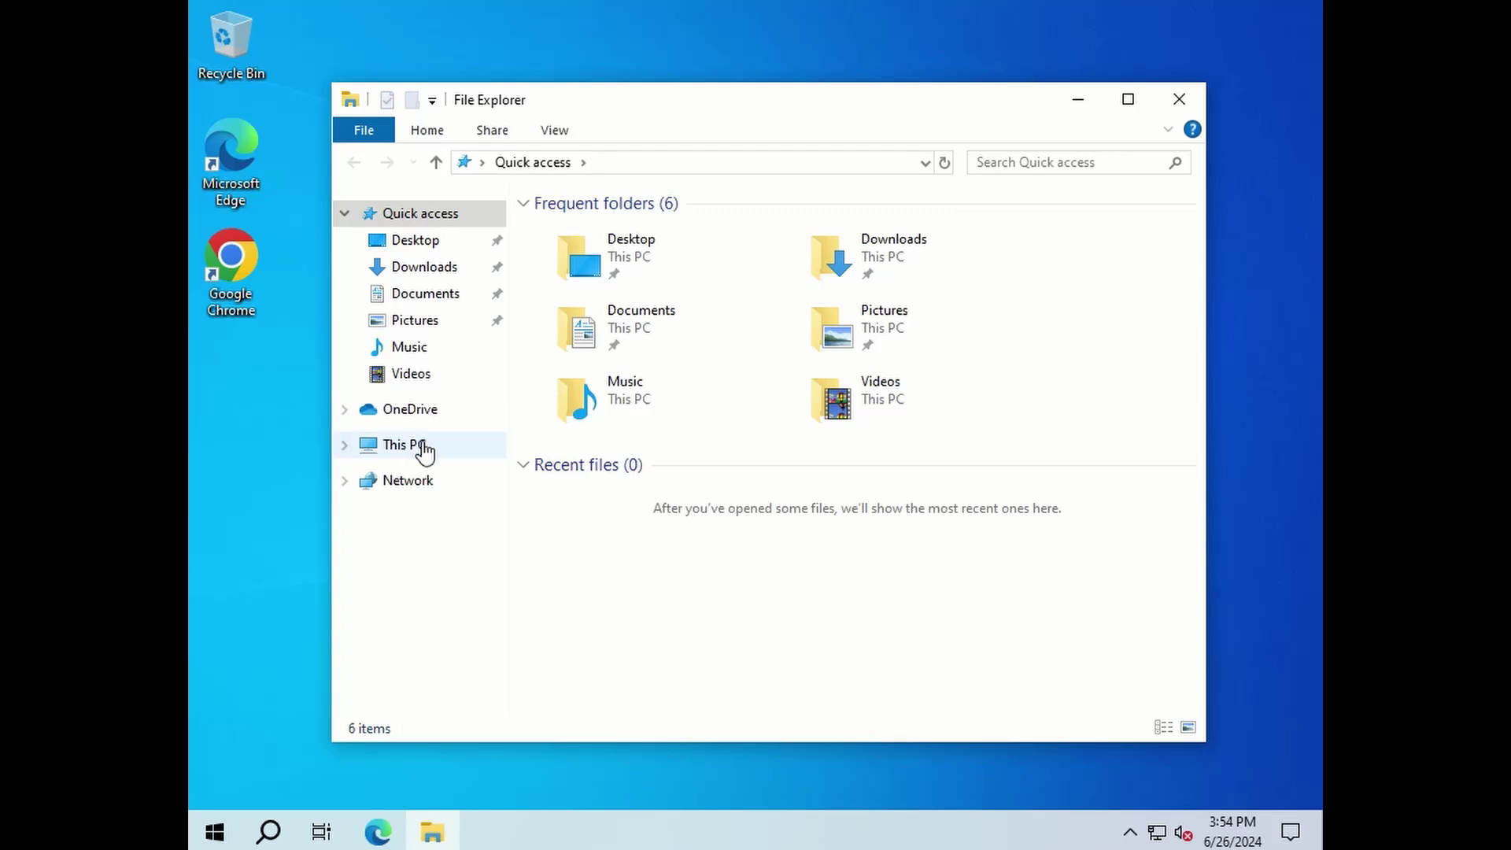
pyautogui.click(423, 449)
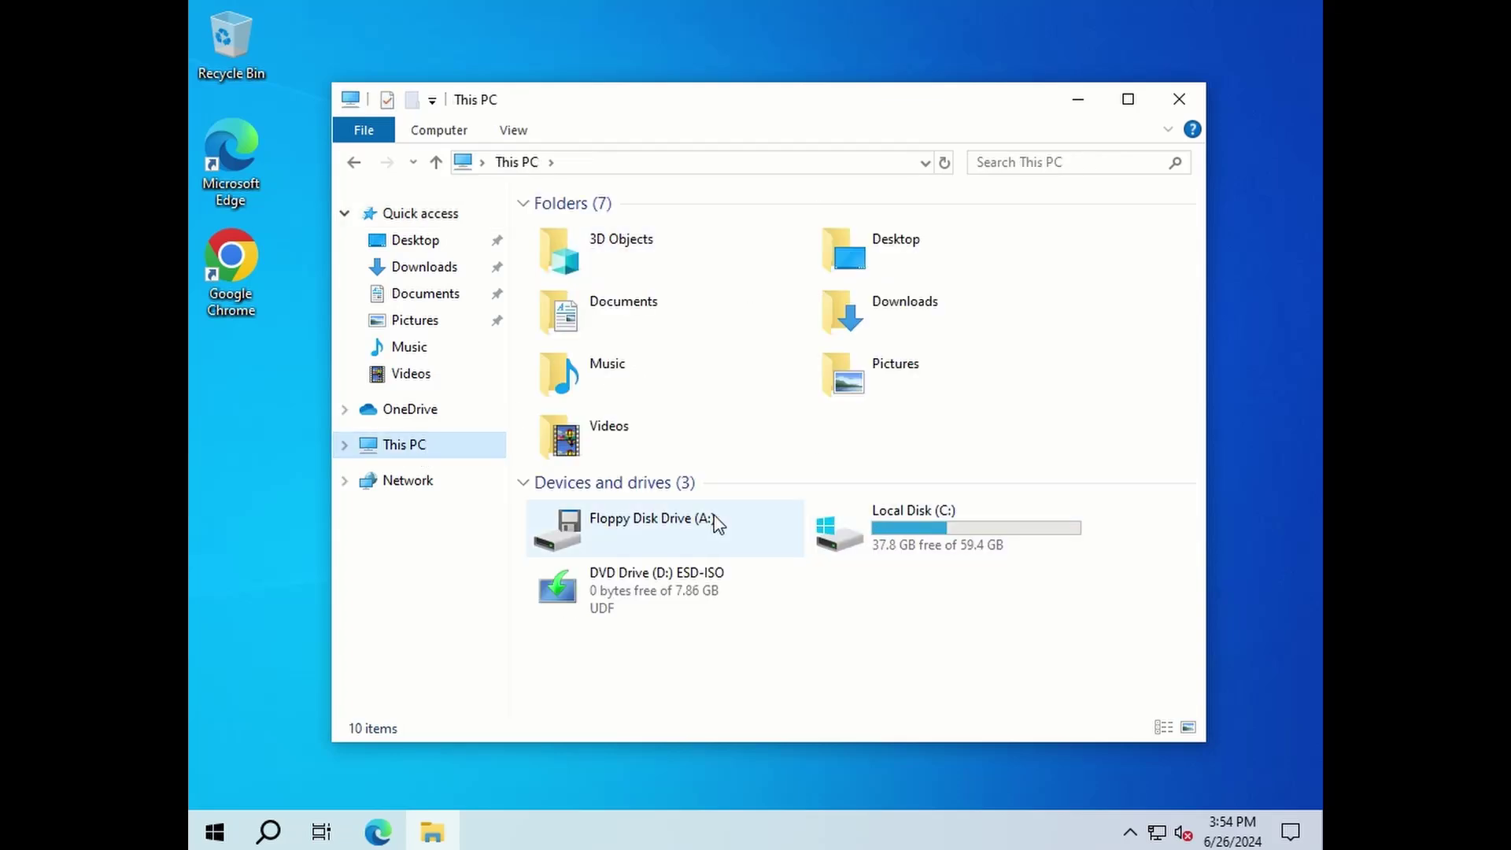
pyautogui.doubleClick(864, 307)
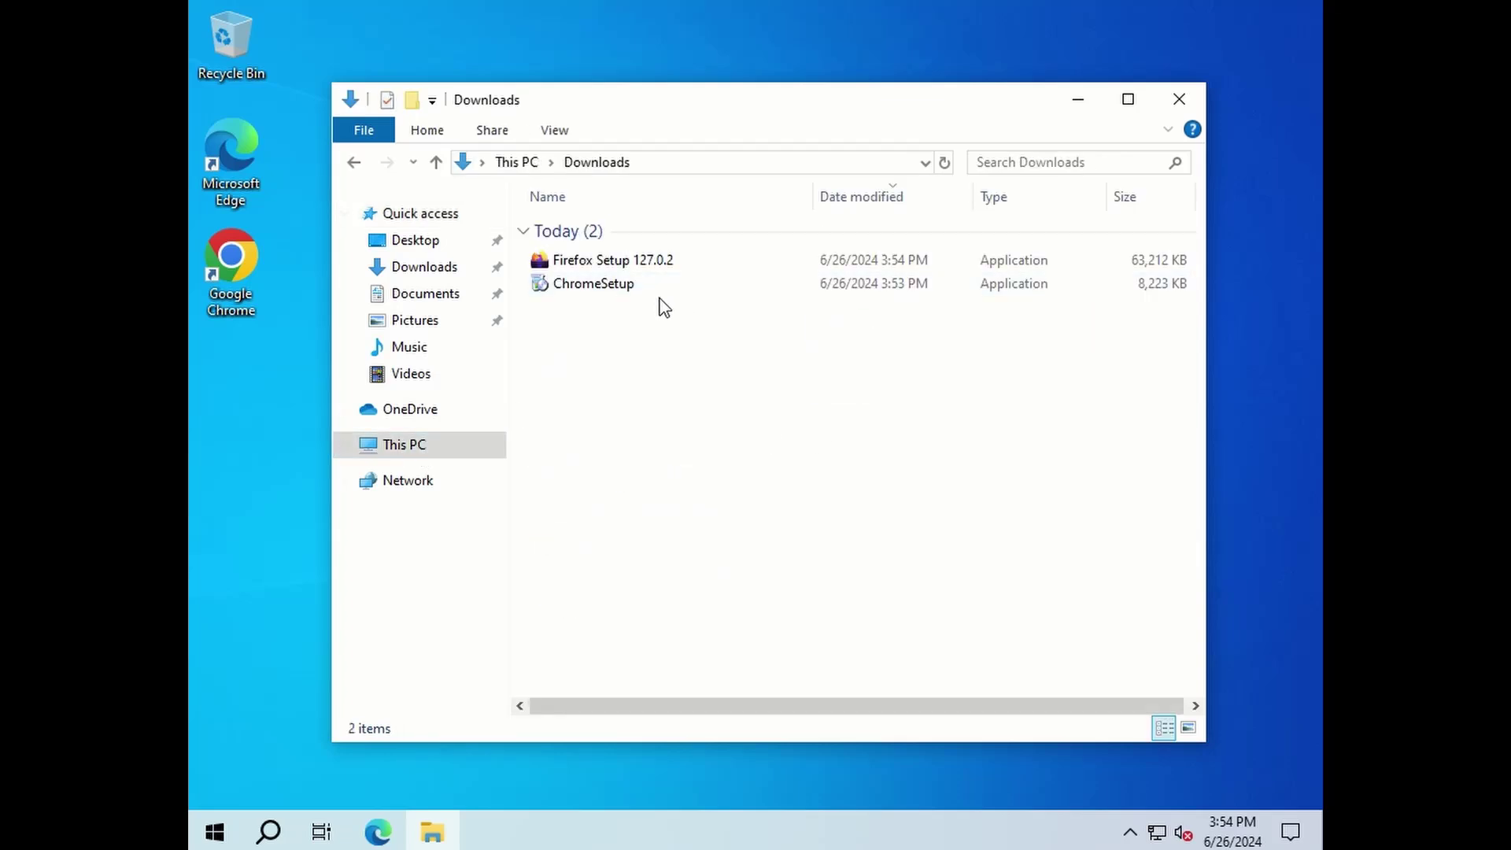
pyautogui.doubleClick(639, 265)
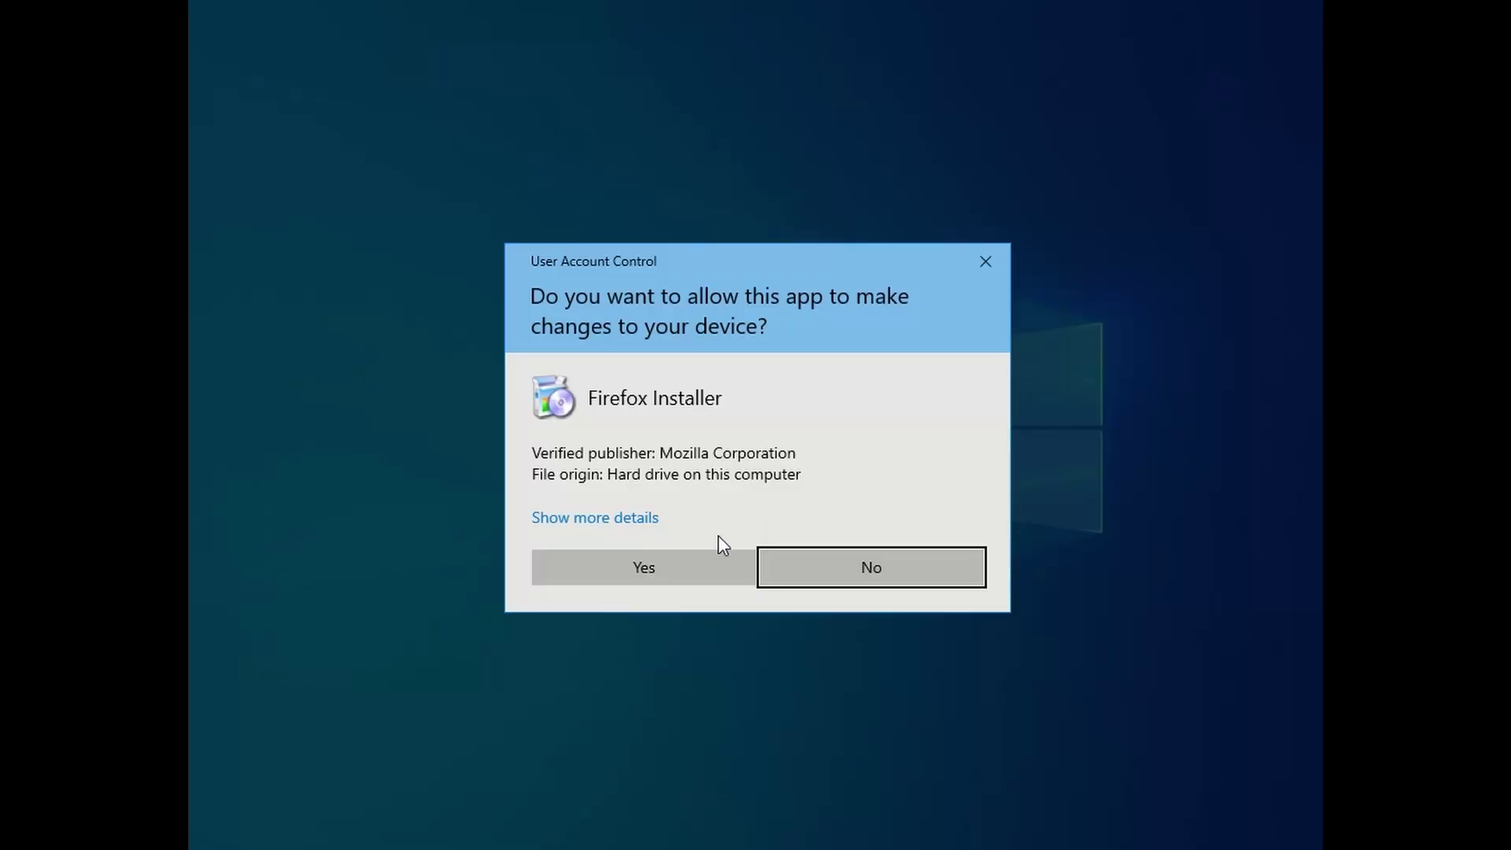
# - Install Firefox with the Standard setup type and decline pinning it to the taskbar
pyautogui.click(713, 565)
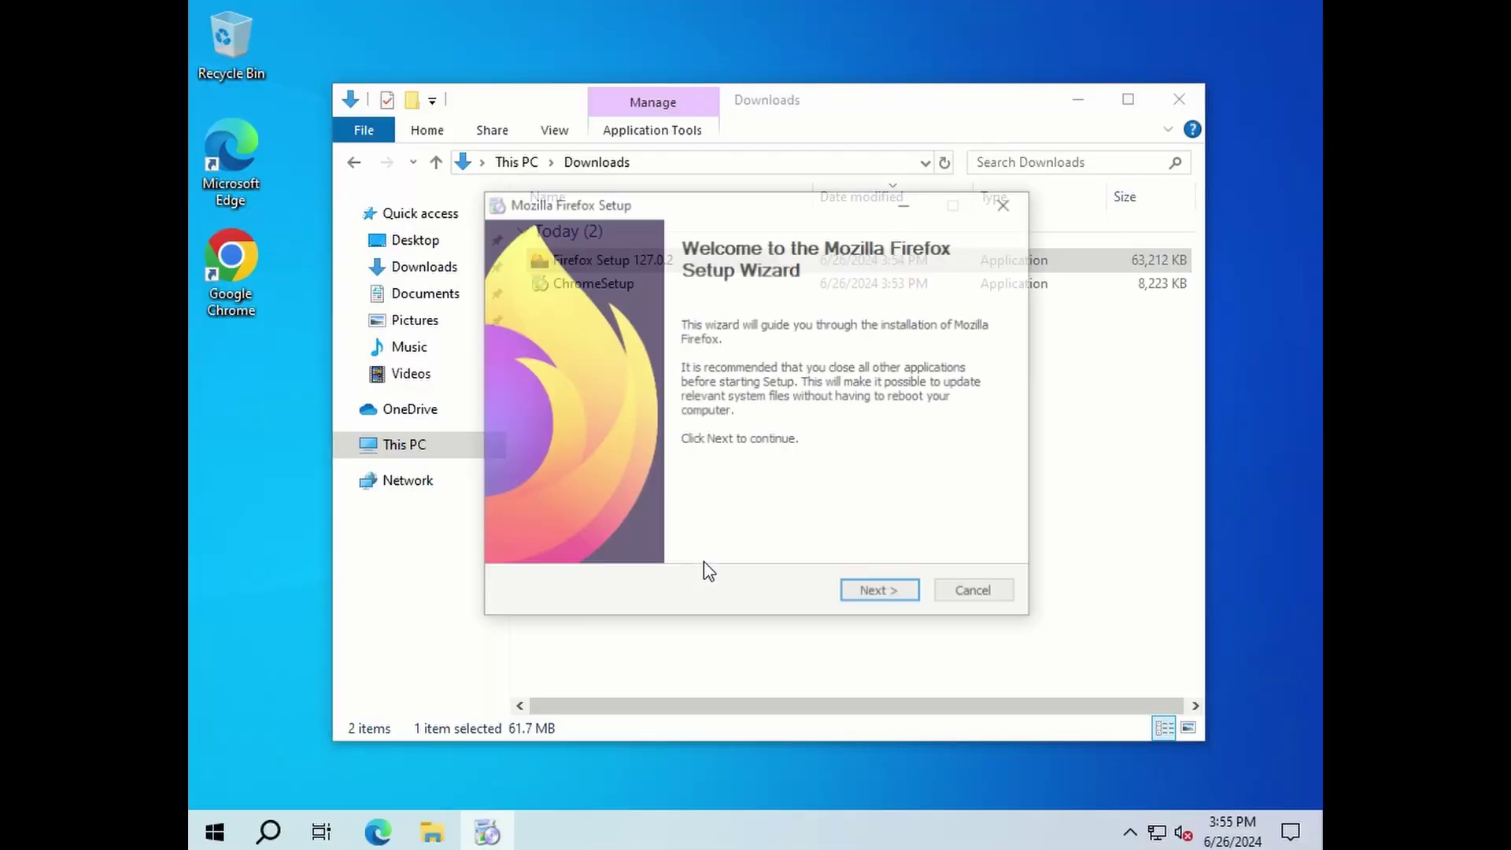
pyautogui.click(882, 589)
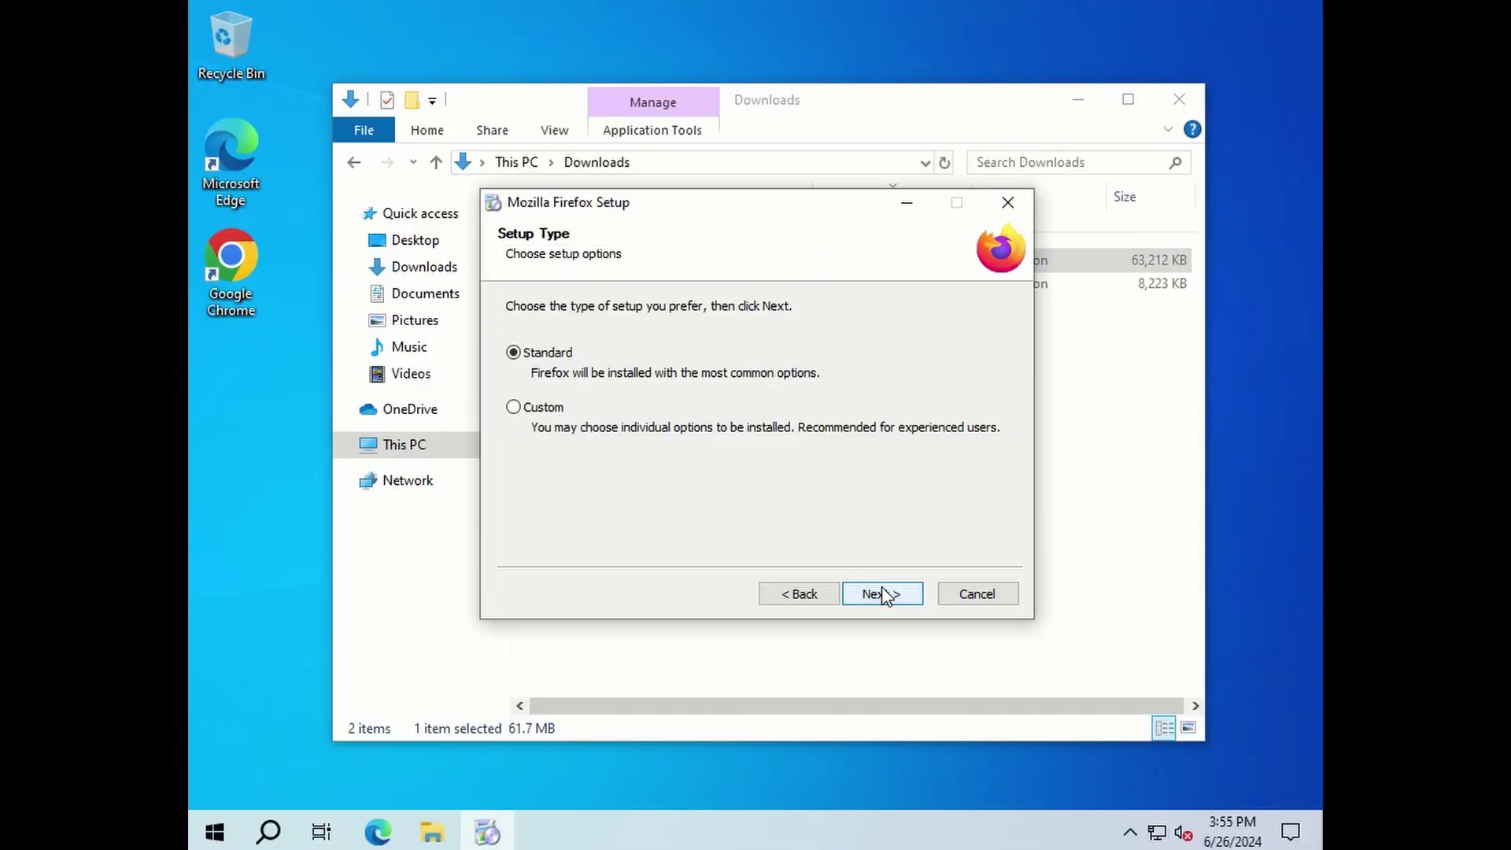
pyautogui.click(882, 590)
pyautogui.click(881, 590)
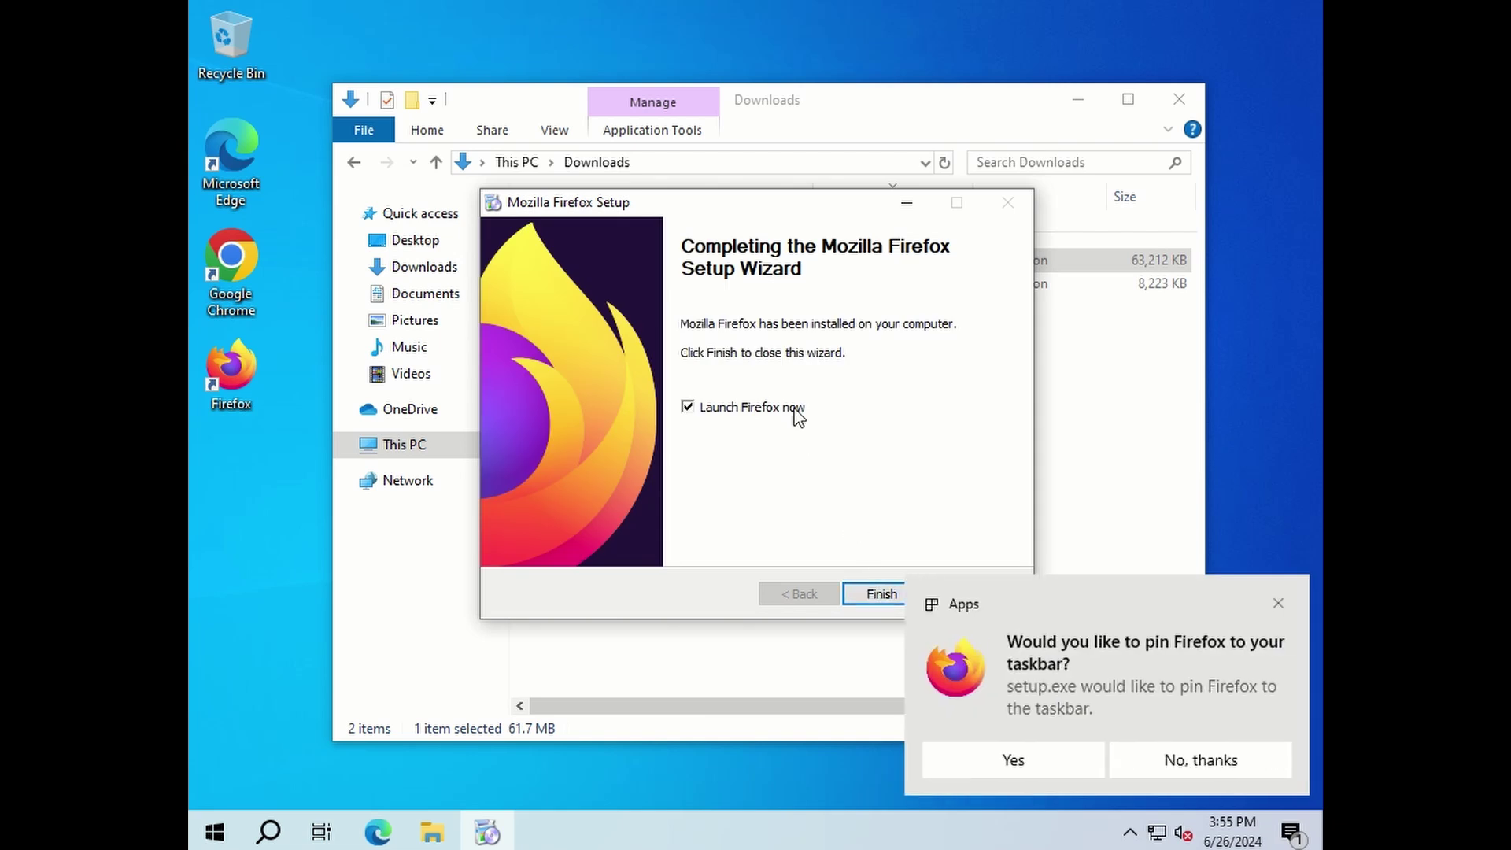
pyautogui.click(879, 593)
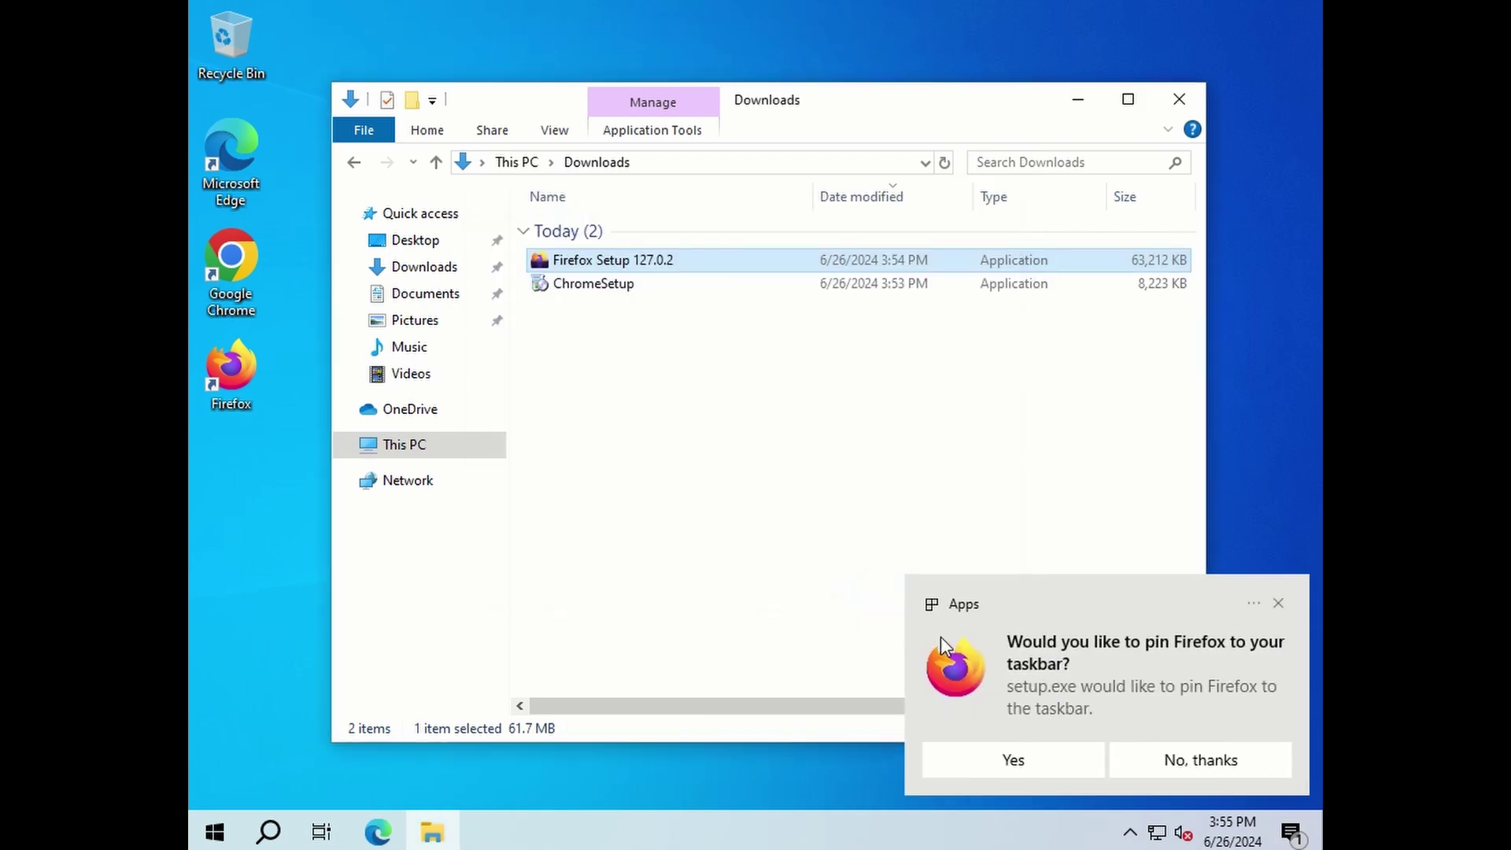
pyautogui.click(1228, 759)
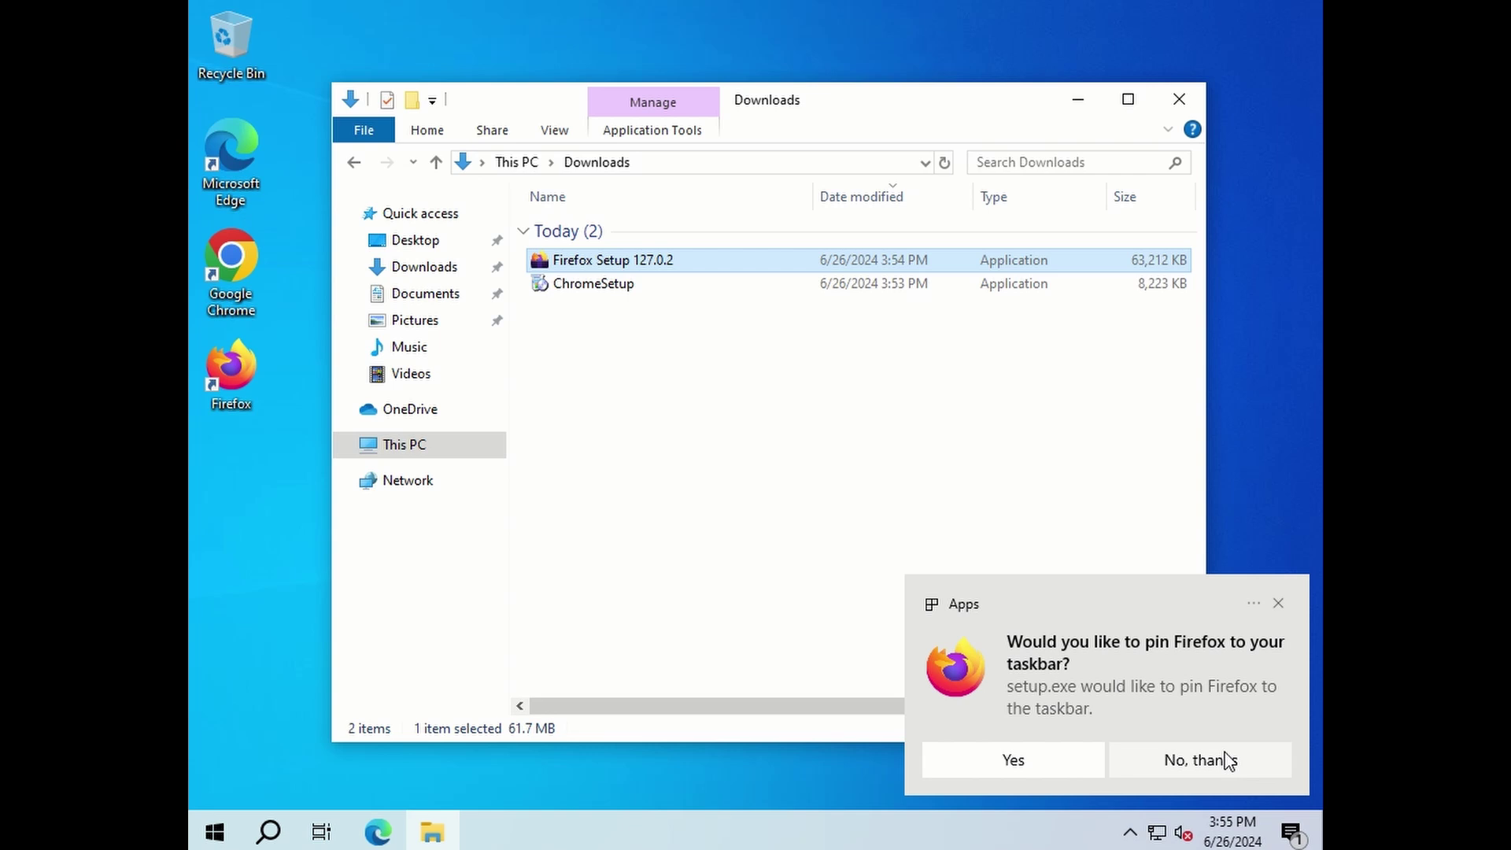
# - Close Downloads; in Firefox onboarding, untick default browser and import, skip sync and add-ons
pyautogui.click(1181, 101)
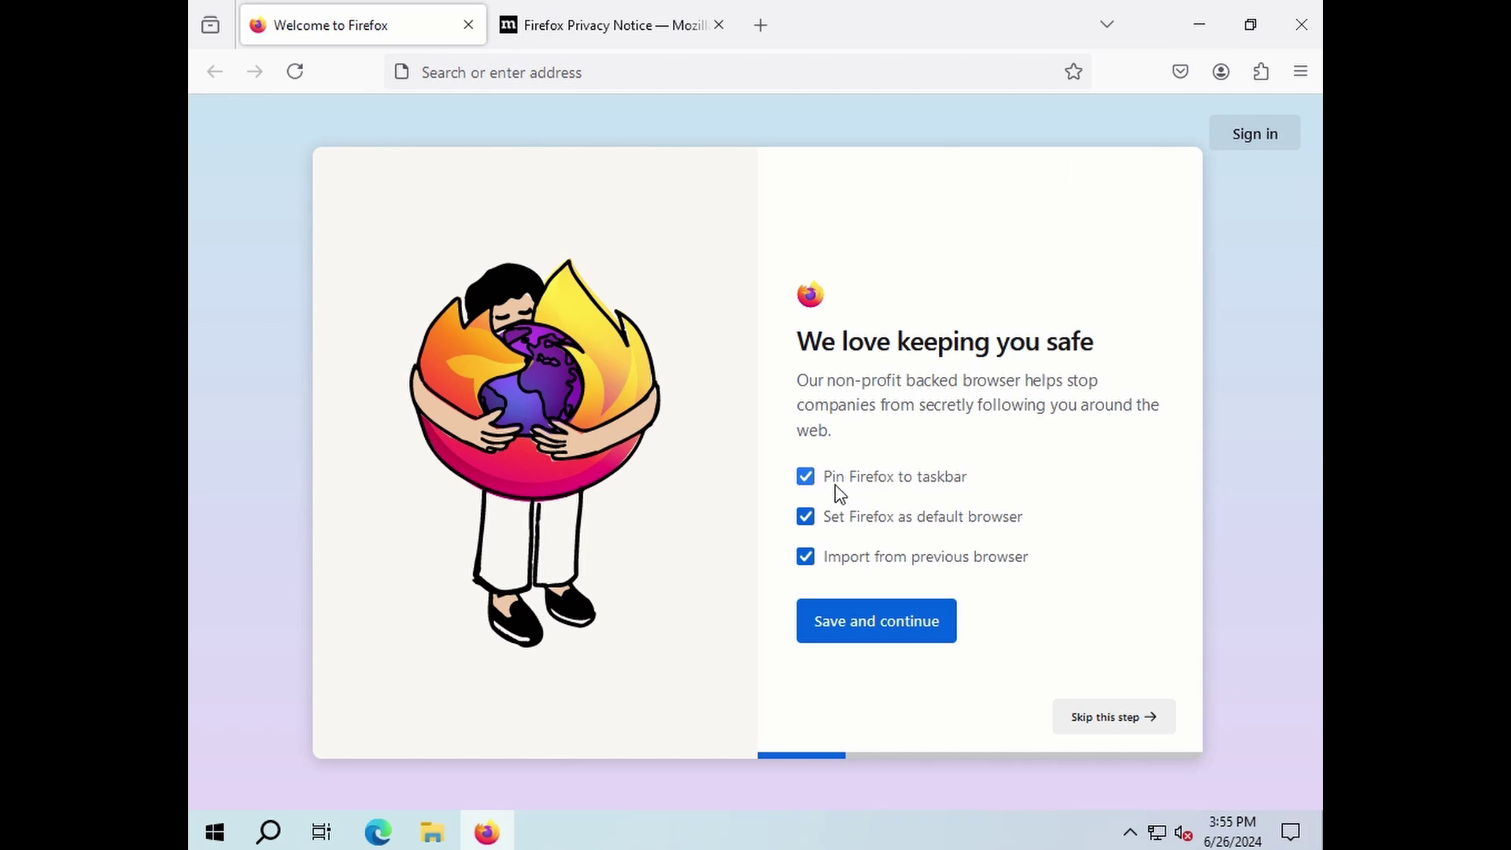
pyautogui.click(836, 519)
pyautogui.click(839, 567)
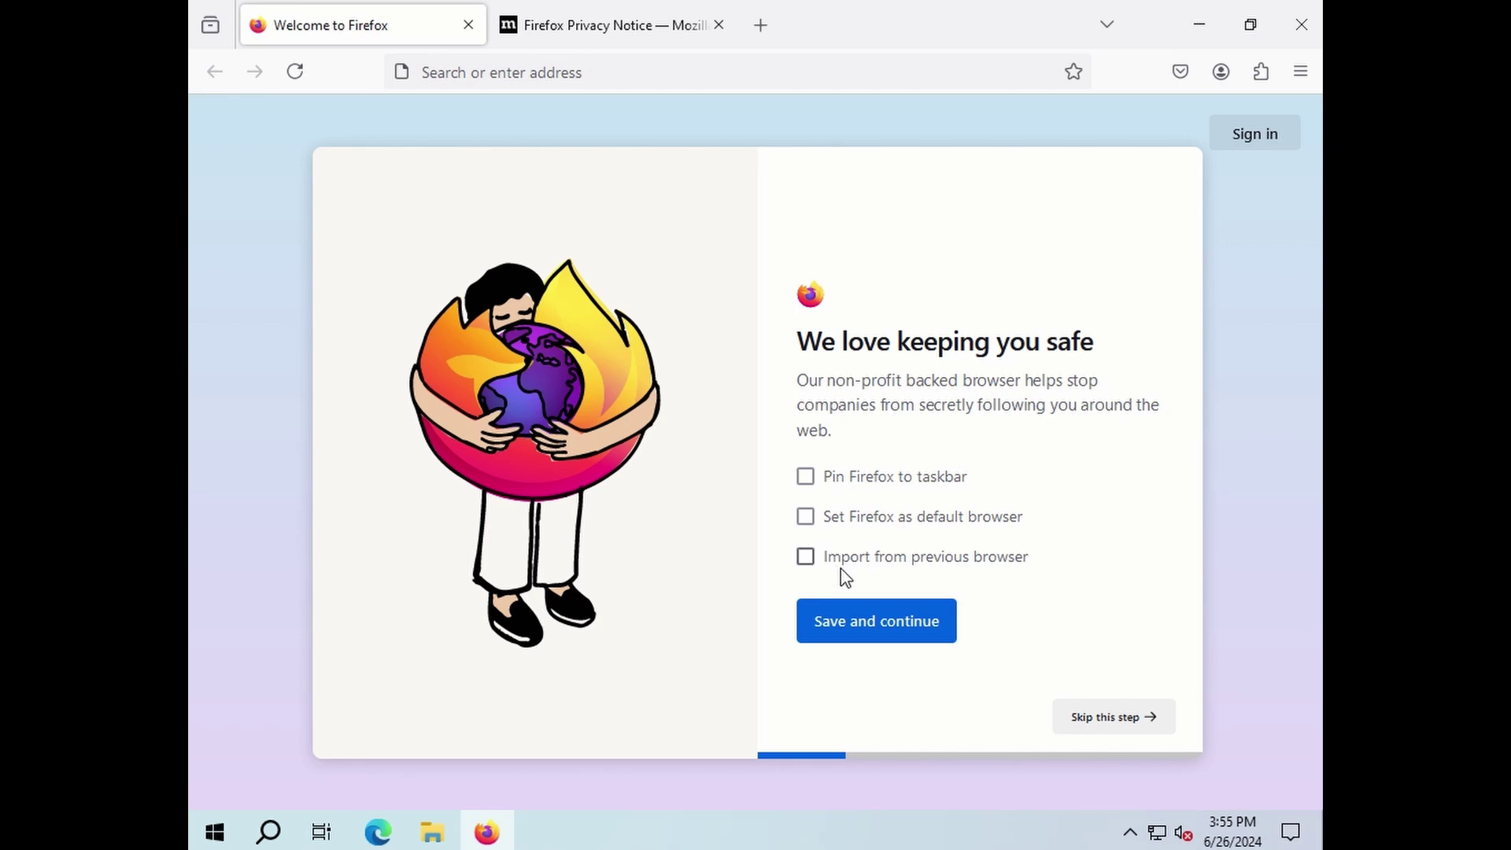
pyautogui.click(900, 640)
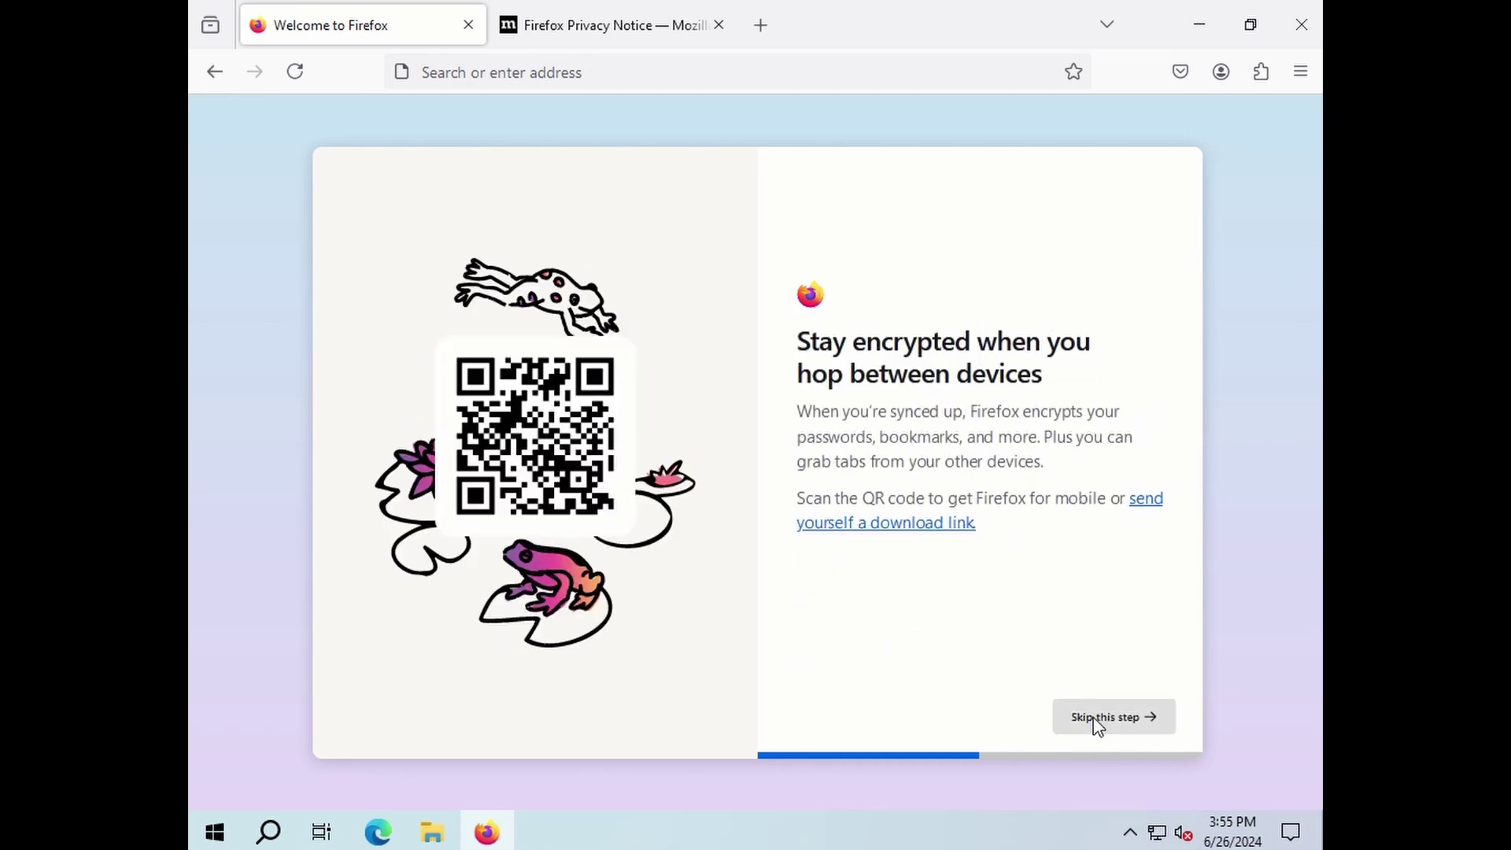
pyautogui.click(1098, 725)
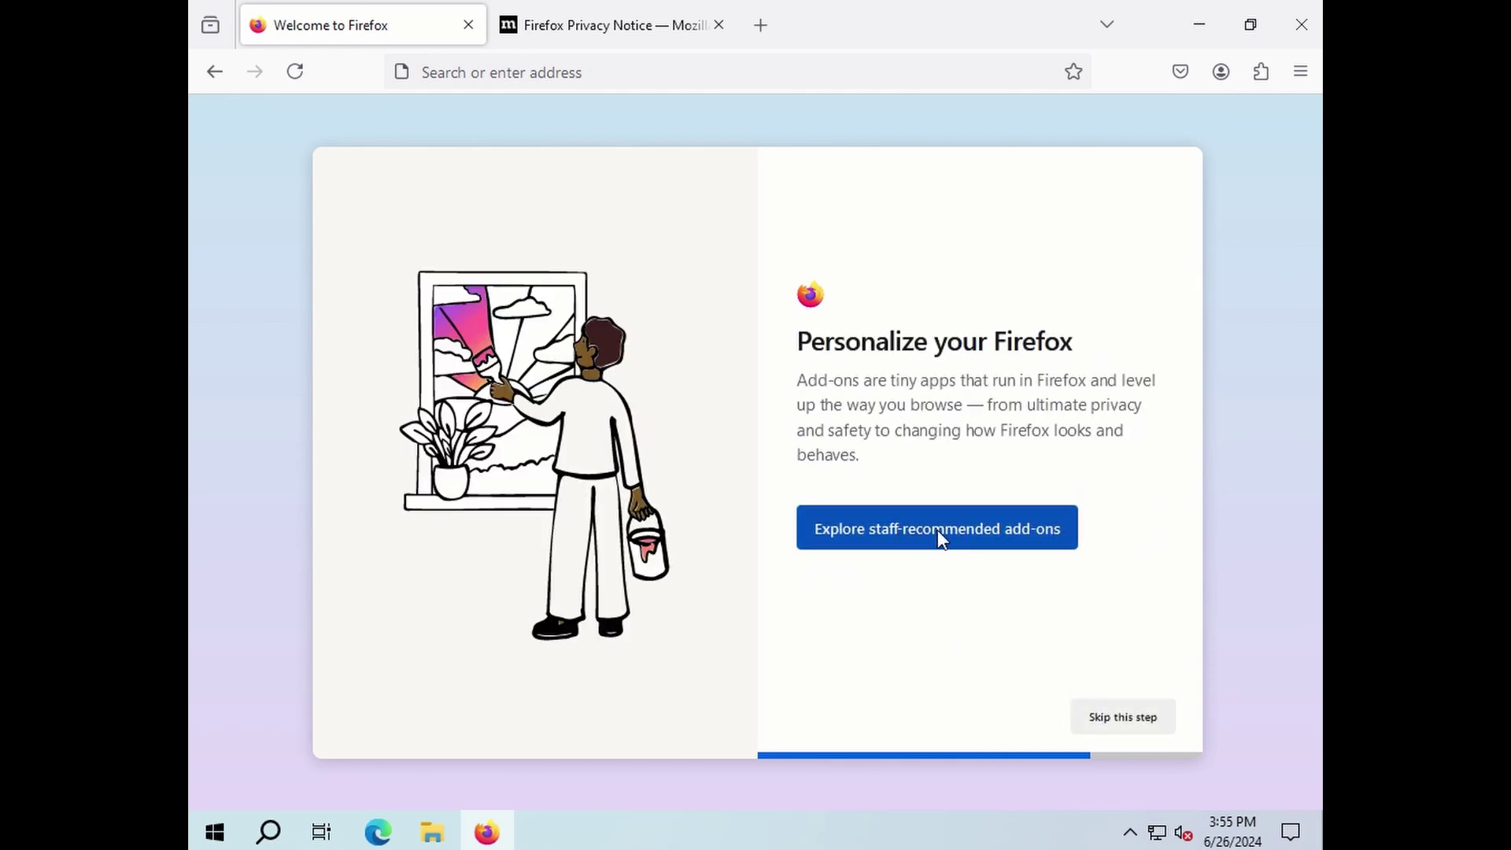
pyautogui.click(1151, 726)
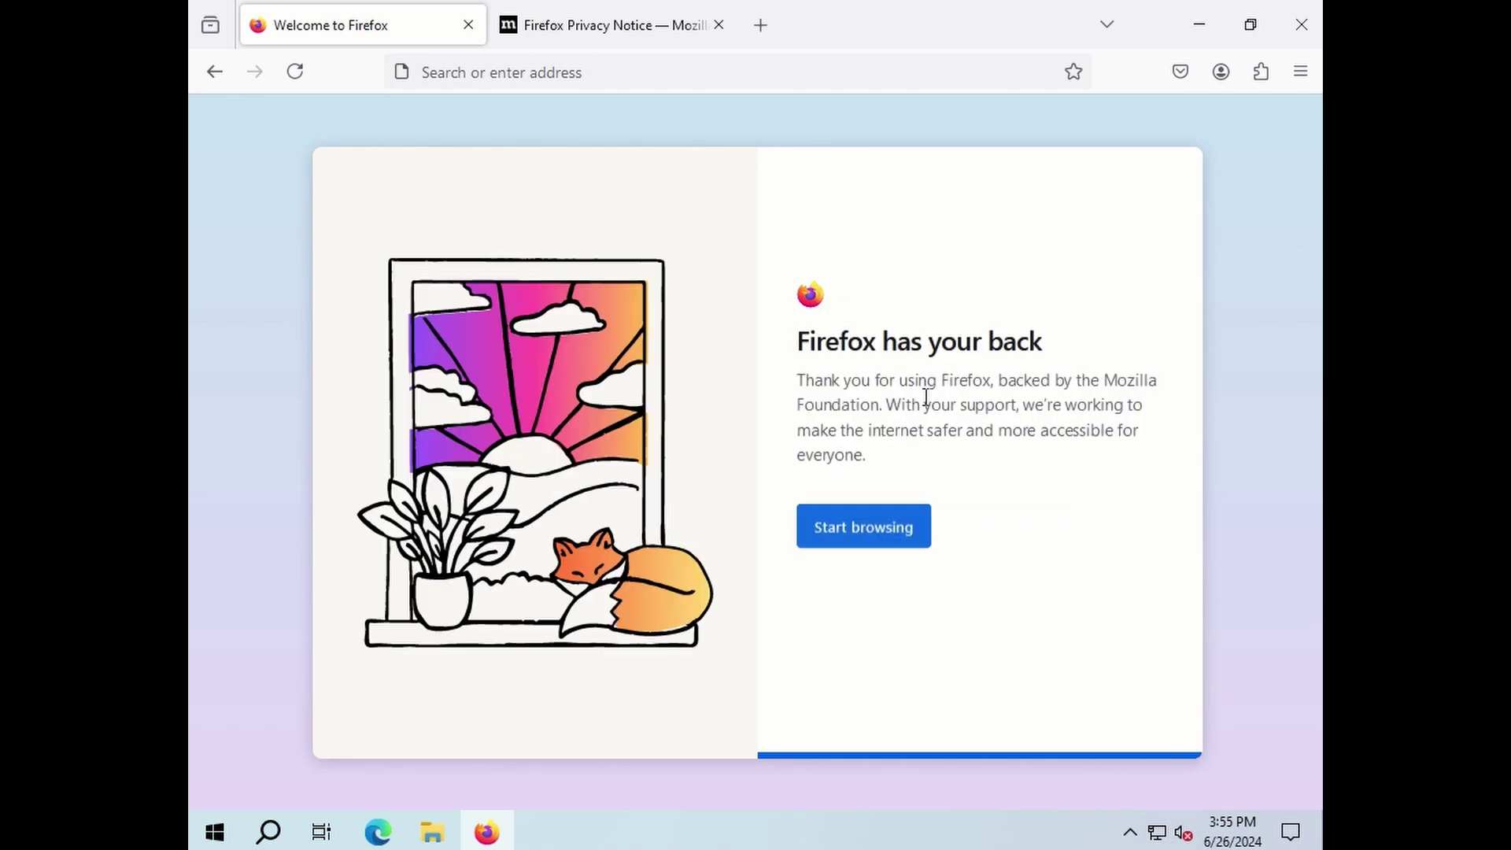
# - Finish Firefox onboarding and search for 'adobe reader download'
pyautogui.click(864, 528)
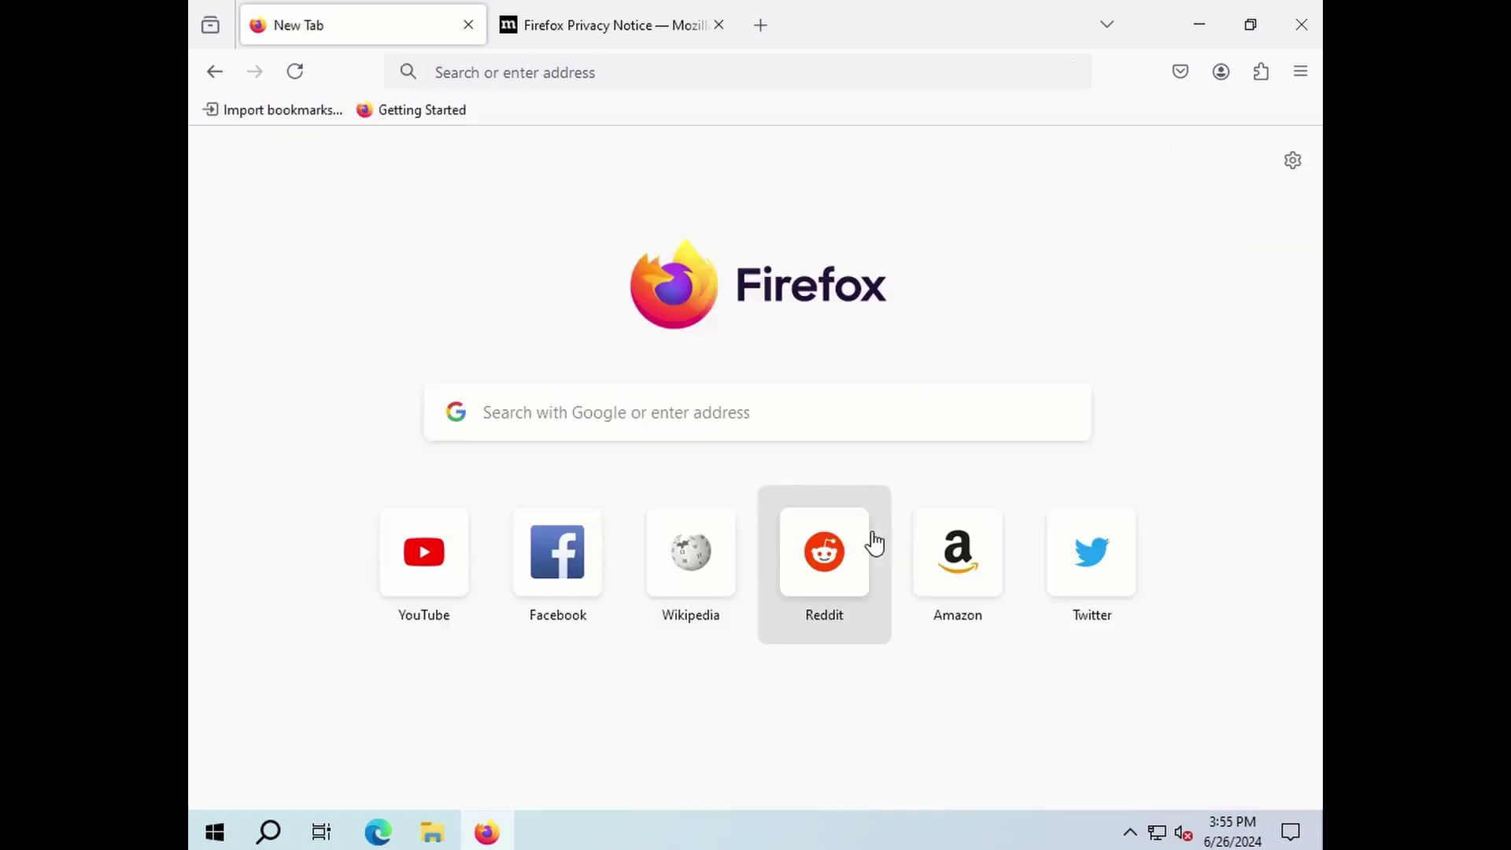
pyautogui.click(695, 83)
pyautogui.write('adobe')
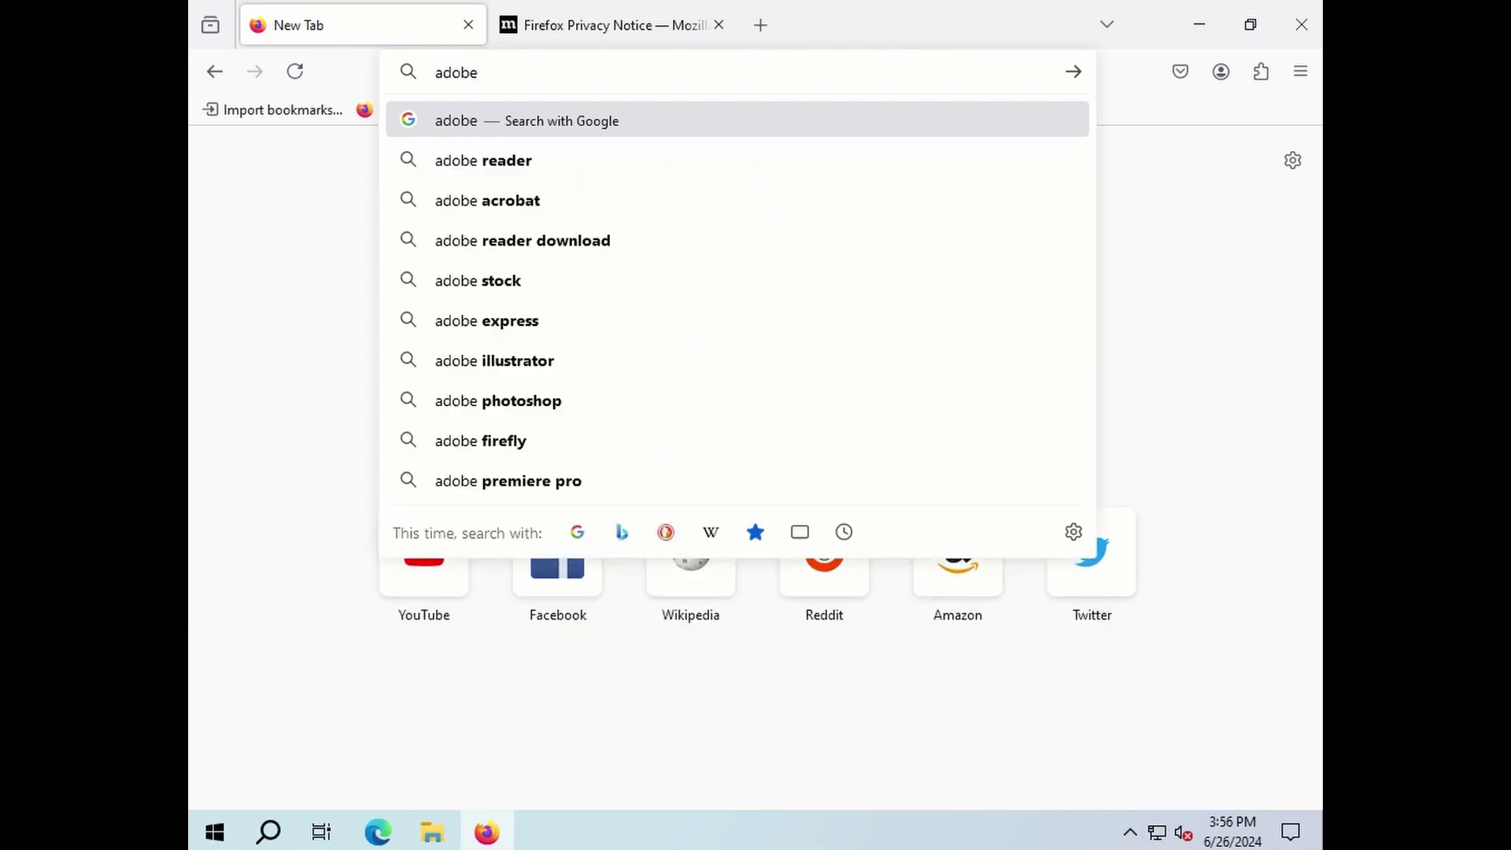
pyautogui.press('Down')
pyautogui.press('Down')
pyautogui.press('Down')
pyautogui.press('Down')
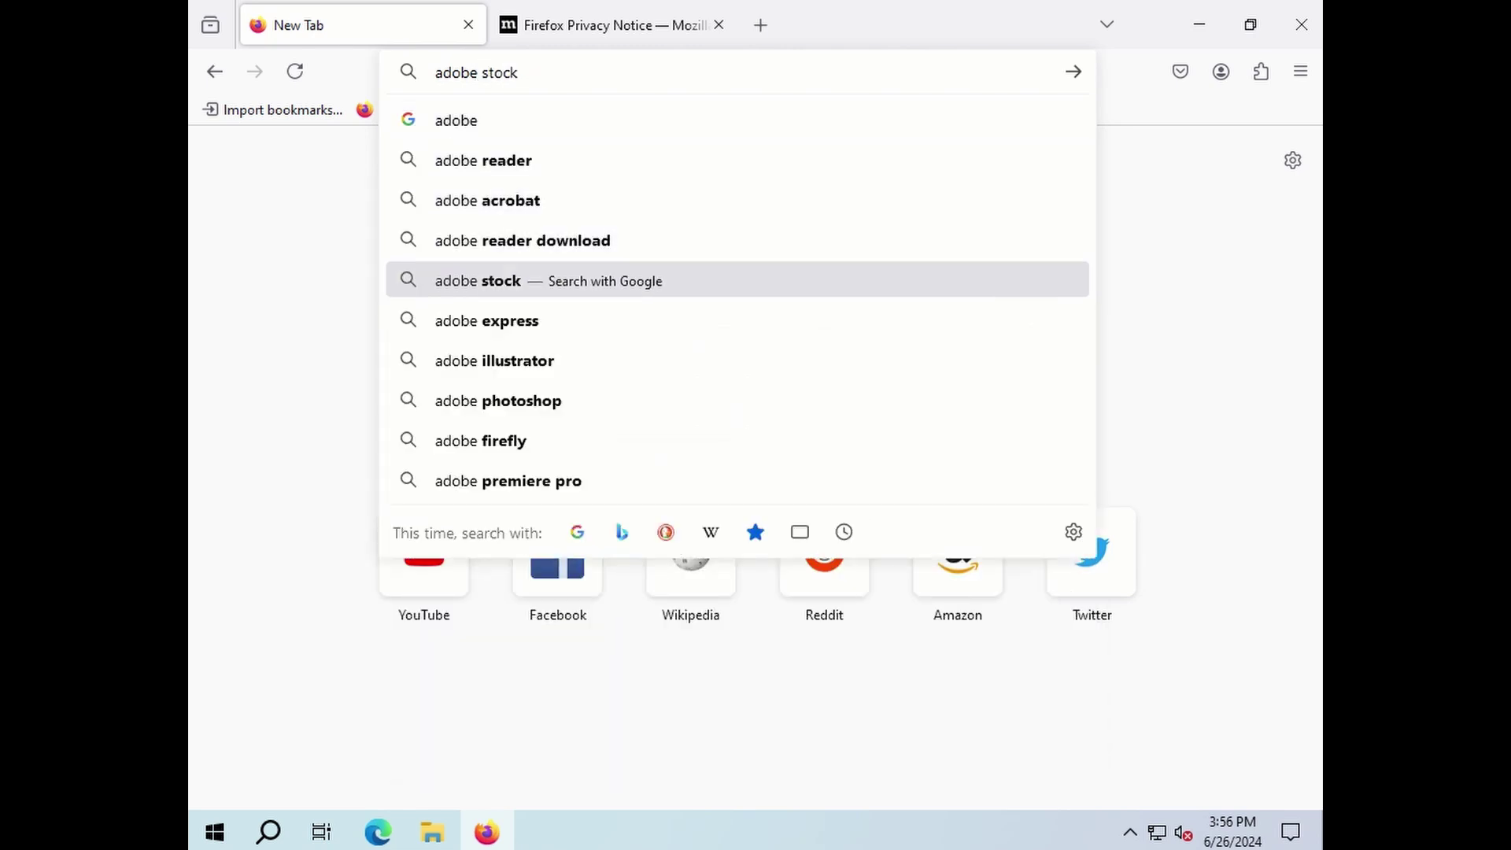
pyautogui.press('Up')
pyautogui.press('Return')
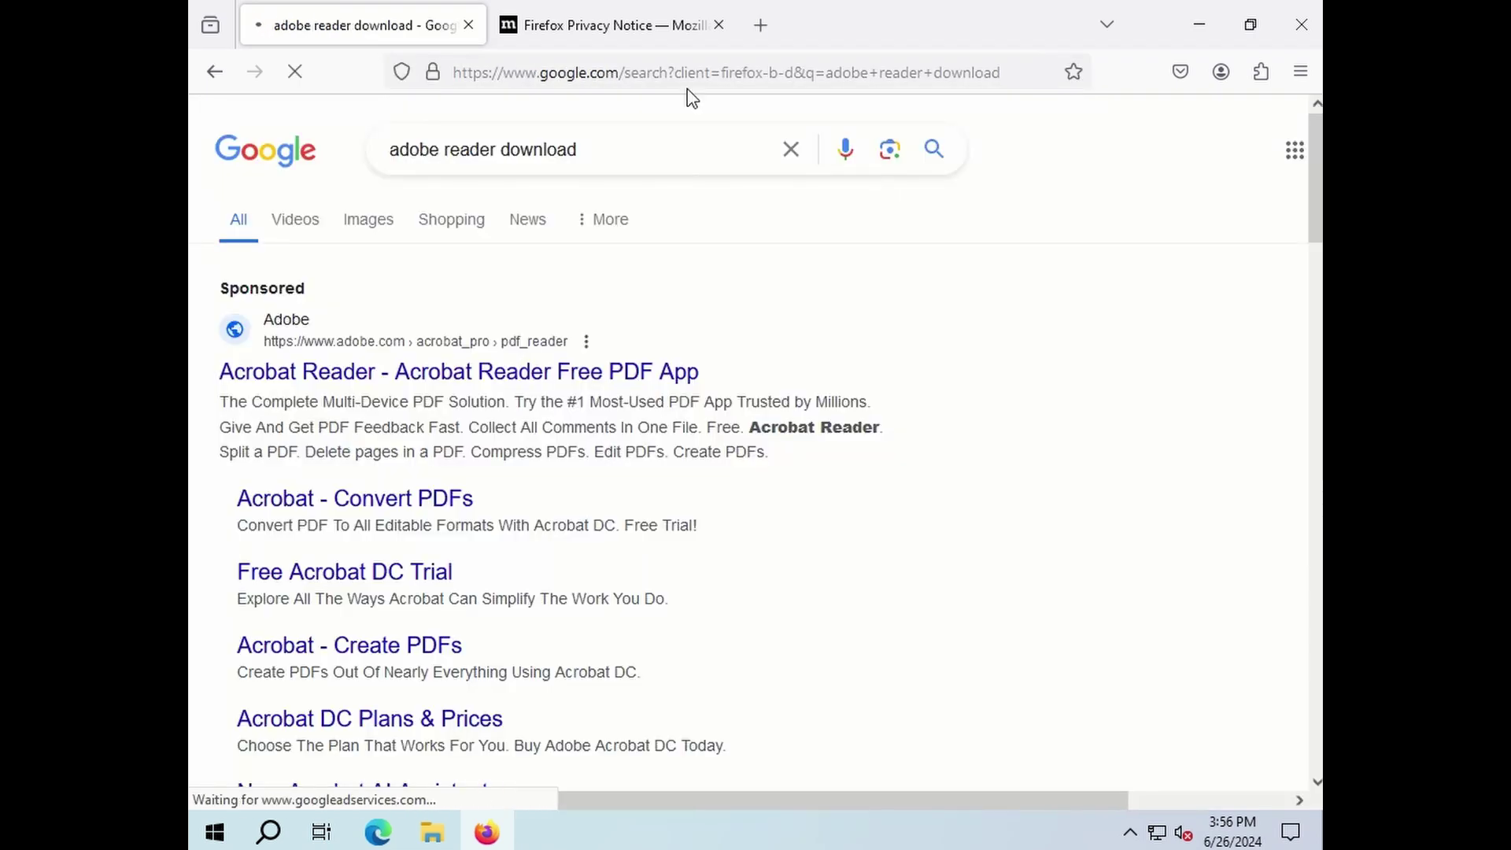
# - On Adobe's Acrobat Reader page, untick McAfee Security Scan Plus and download the installer
pyautogui.scroll(-4, 701, 540)
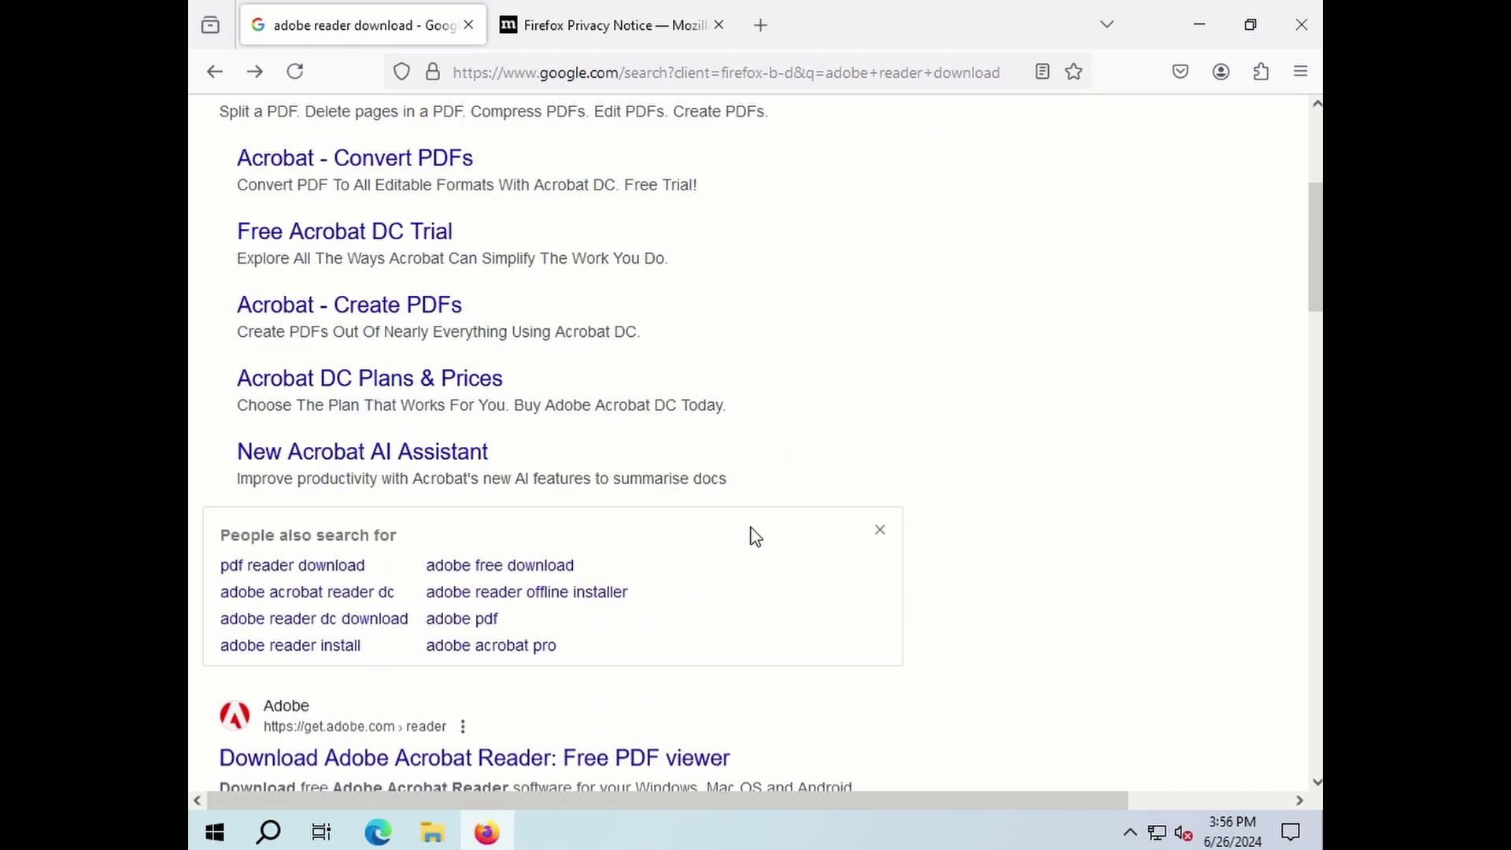
pyautogui.scroll(-3, 753, 533)
pyautogui.scroll(-3, 1023, 716)
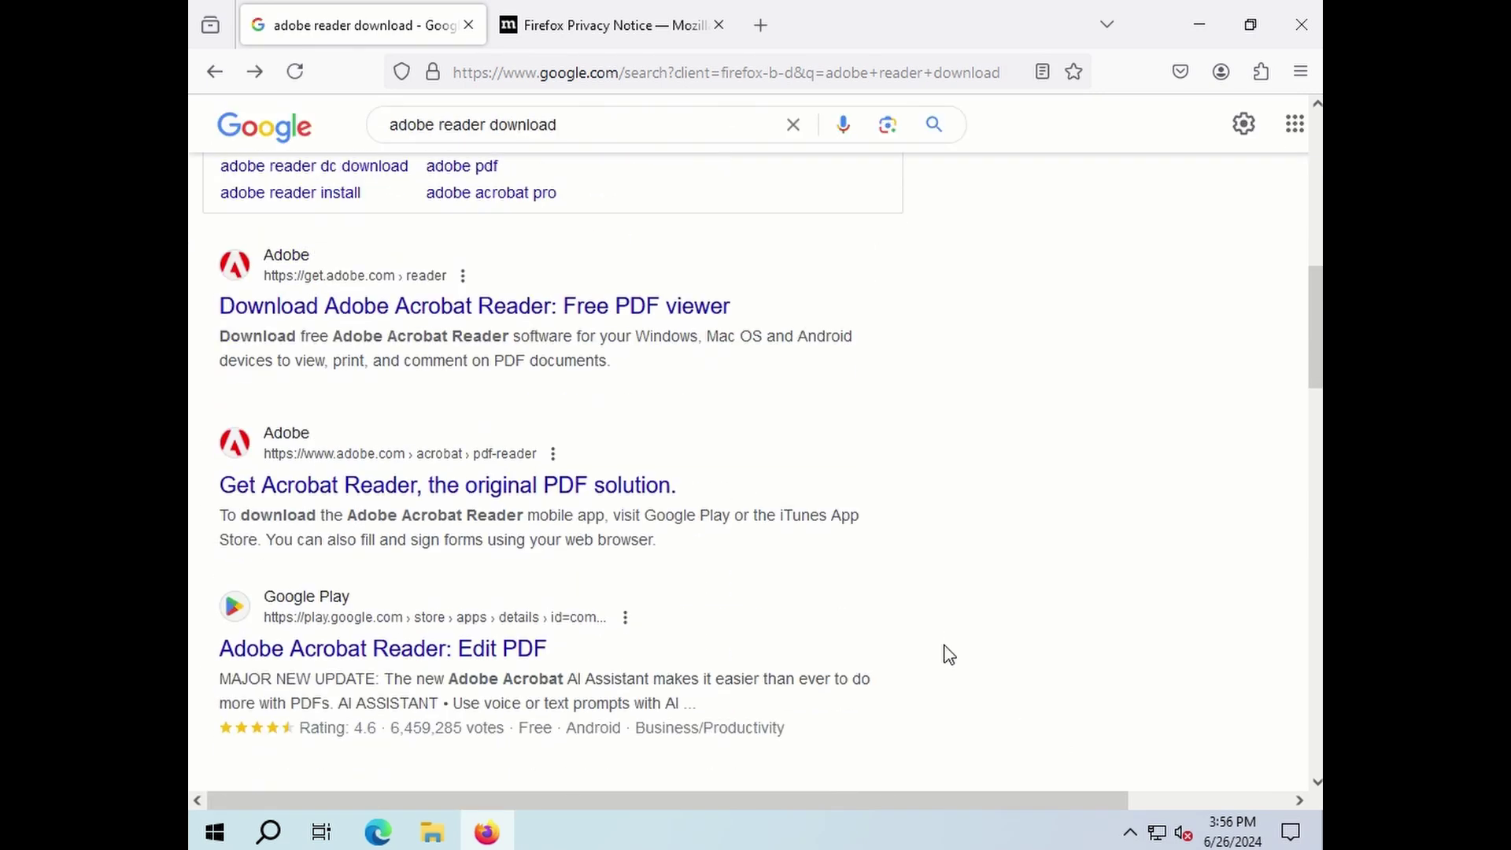
pyautogui.click(451, 307)
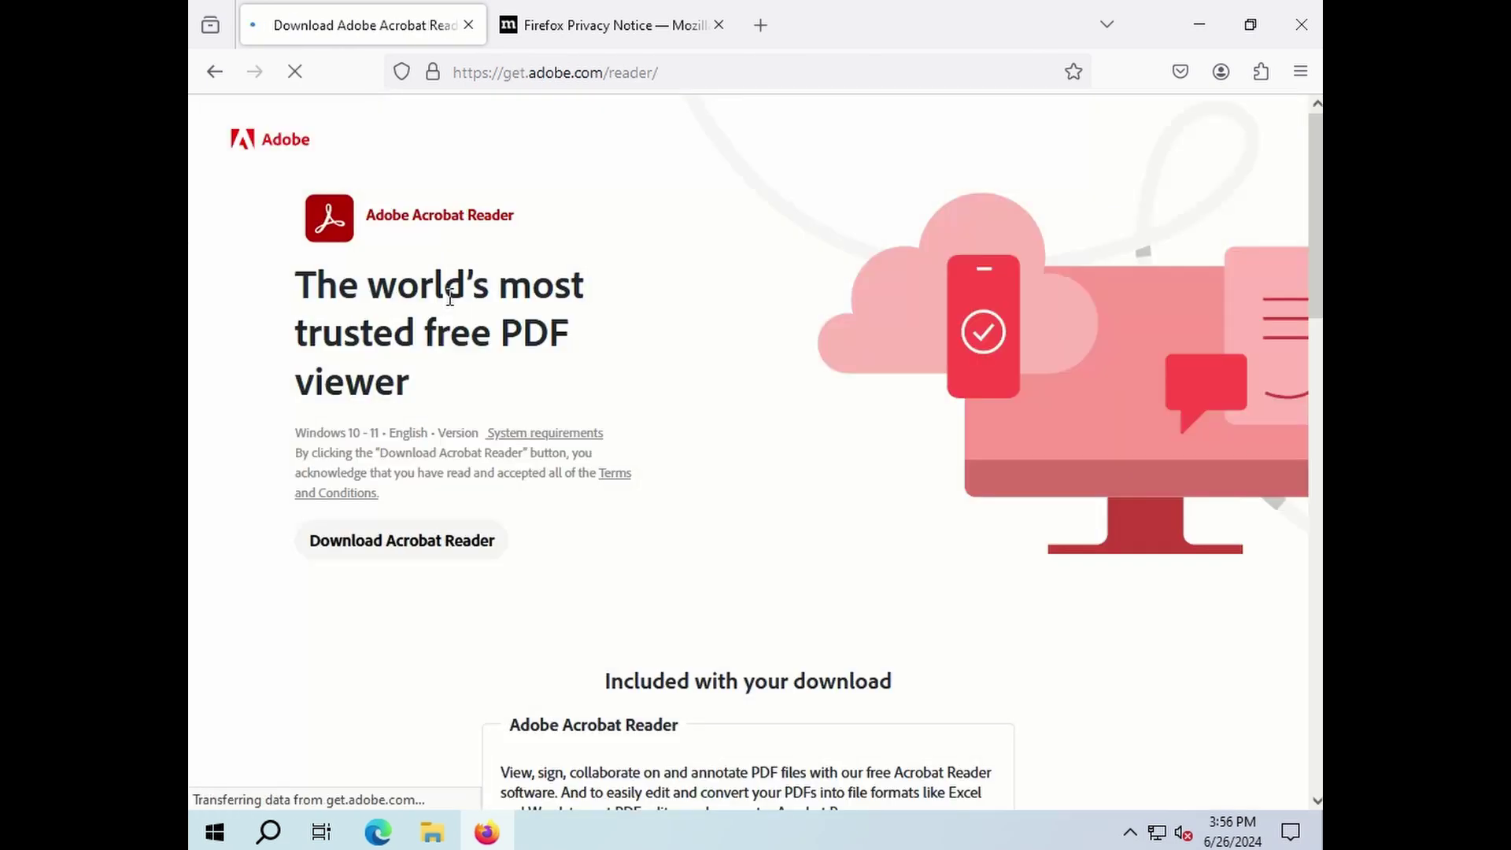
pyautogui.scroll(-2, 734, 533)
pyautogui.scroll(-1, 734, 535)
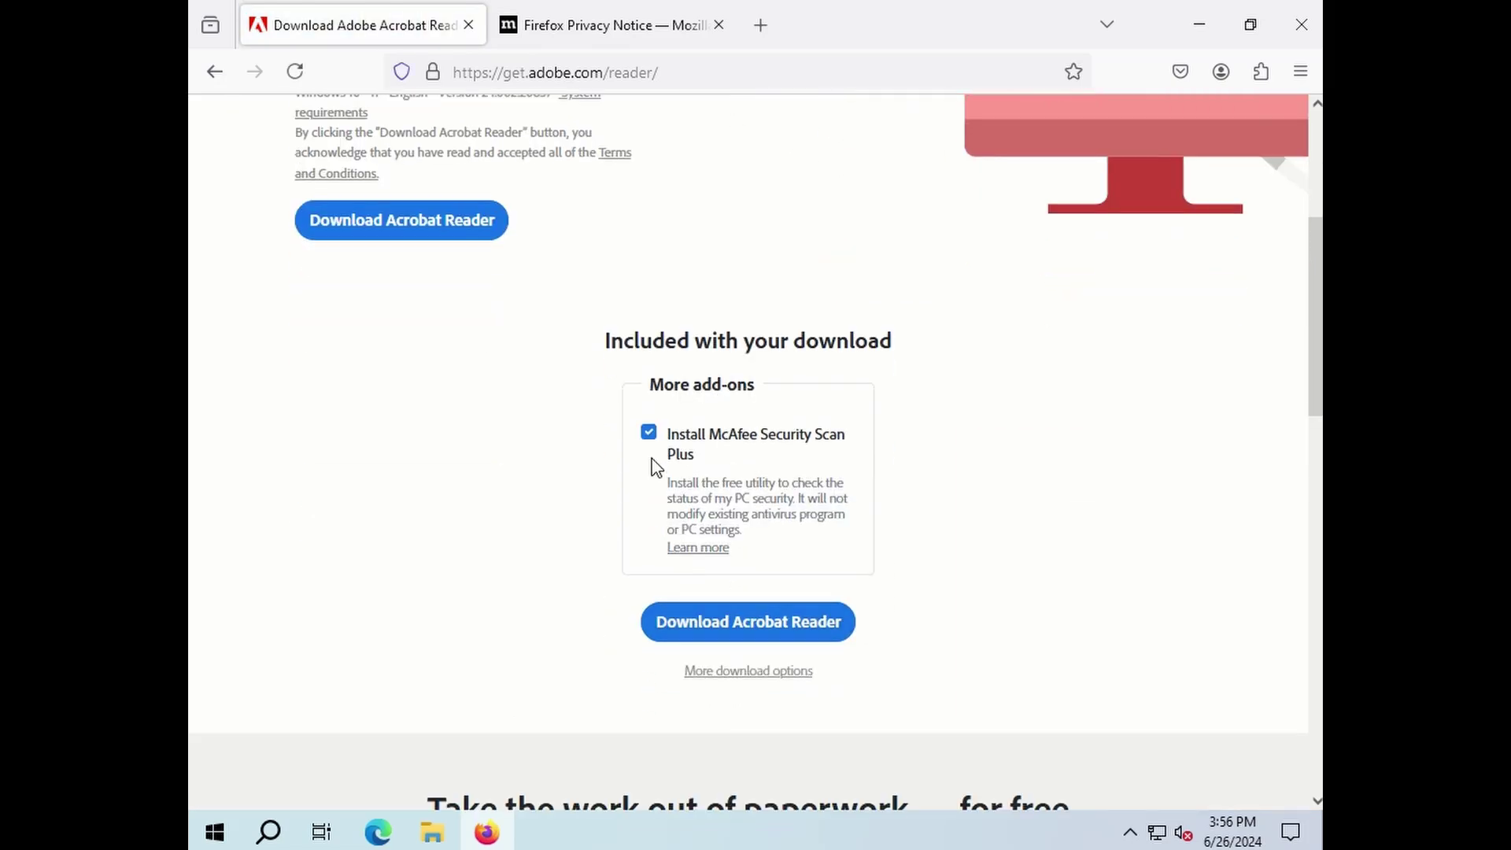
pyautogui.click(650, 433)
pyautogui.click(729, 638)
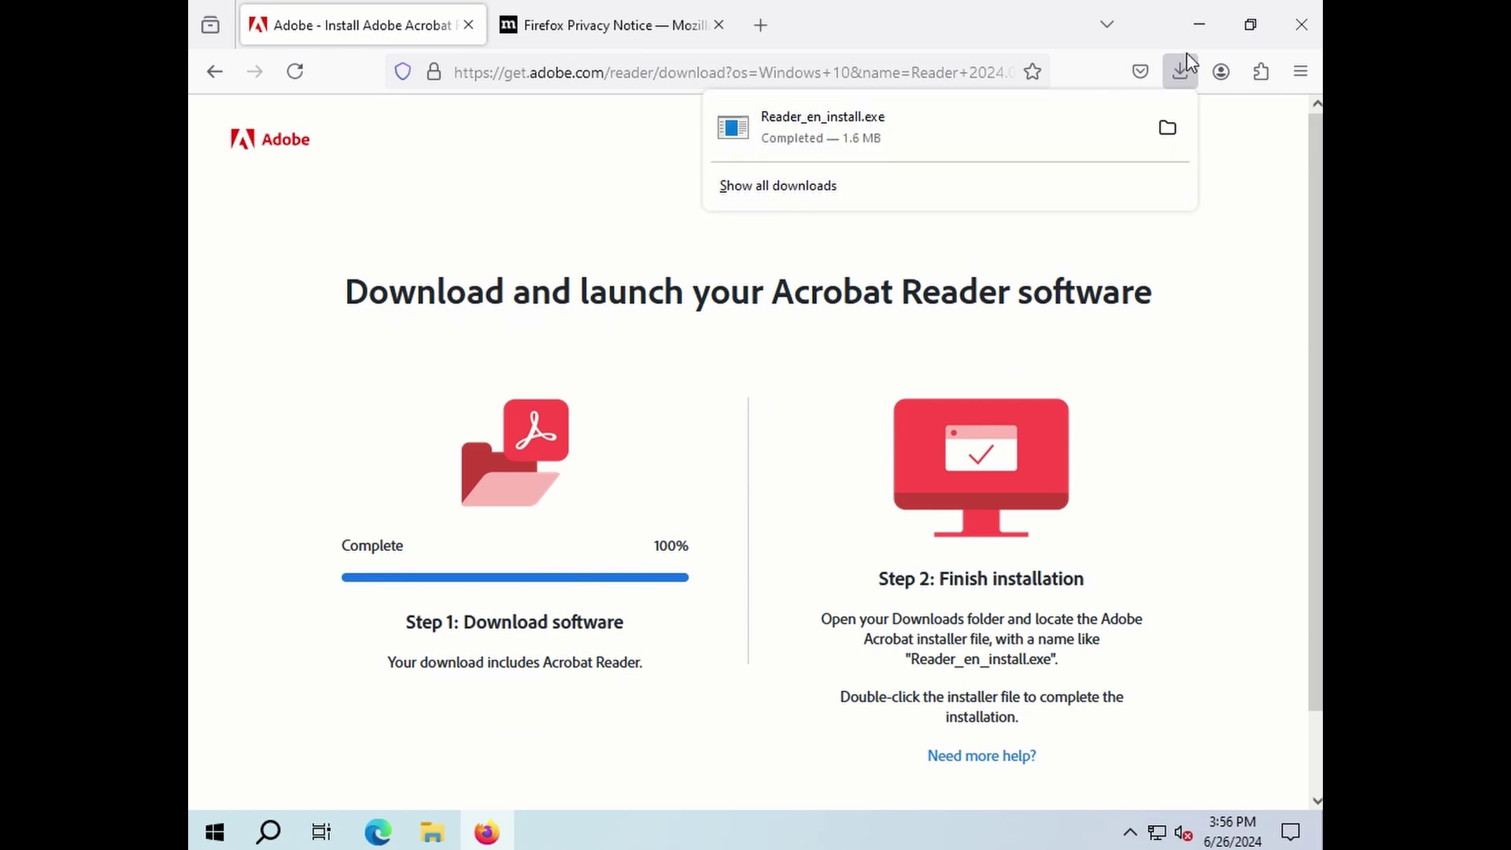
# - Launch the downloaded Reader installer and approve its administrator prompt
pyautogui.click(825, 120)
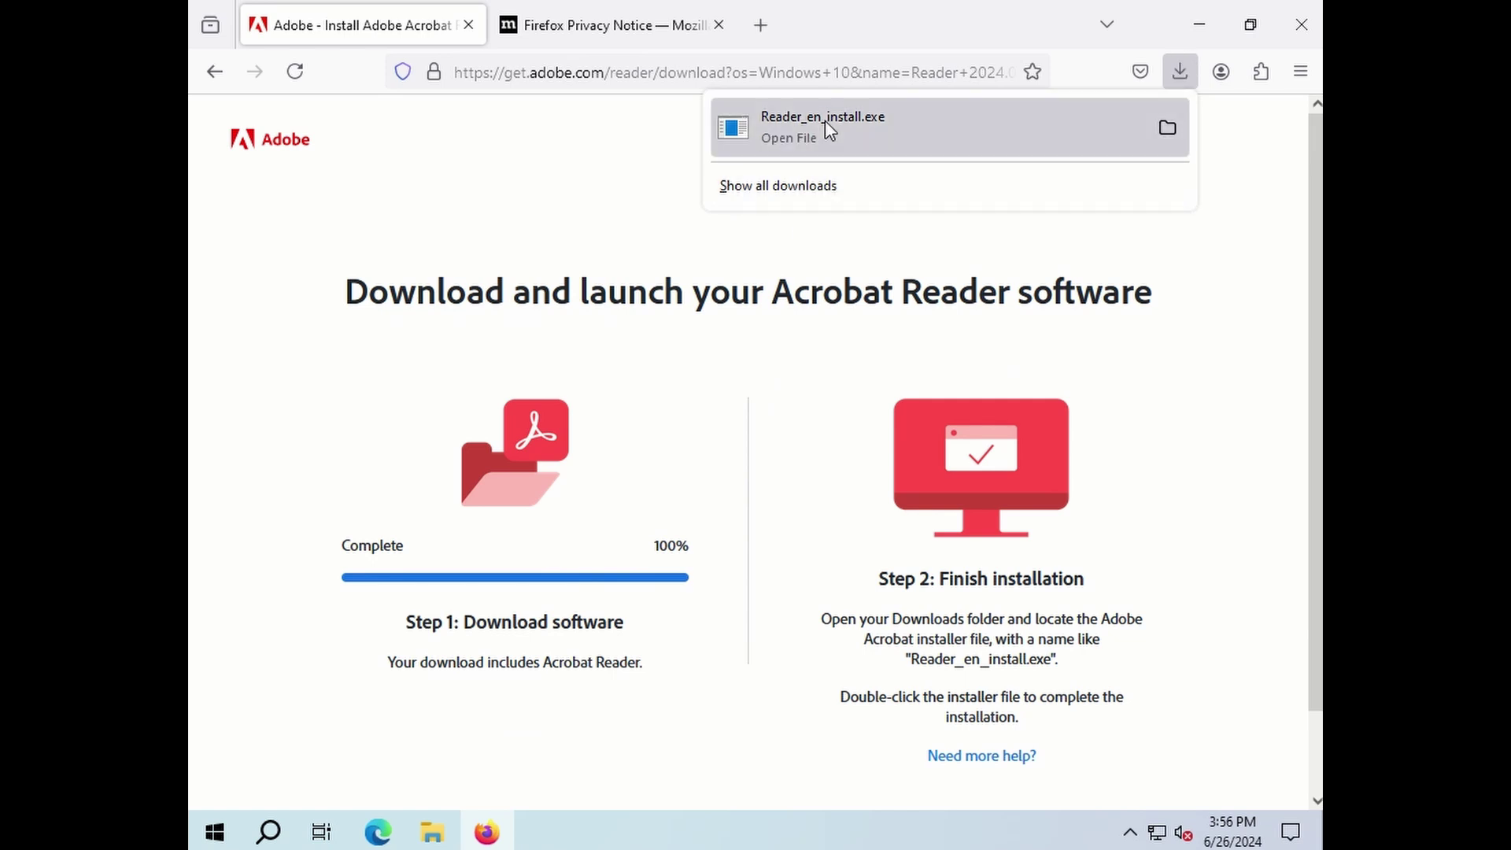
pyautogui.click(1205, 27)
pyautogui.click(699, 565)
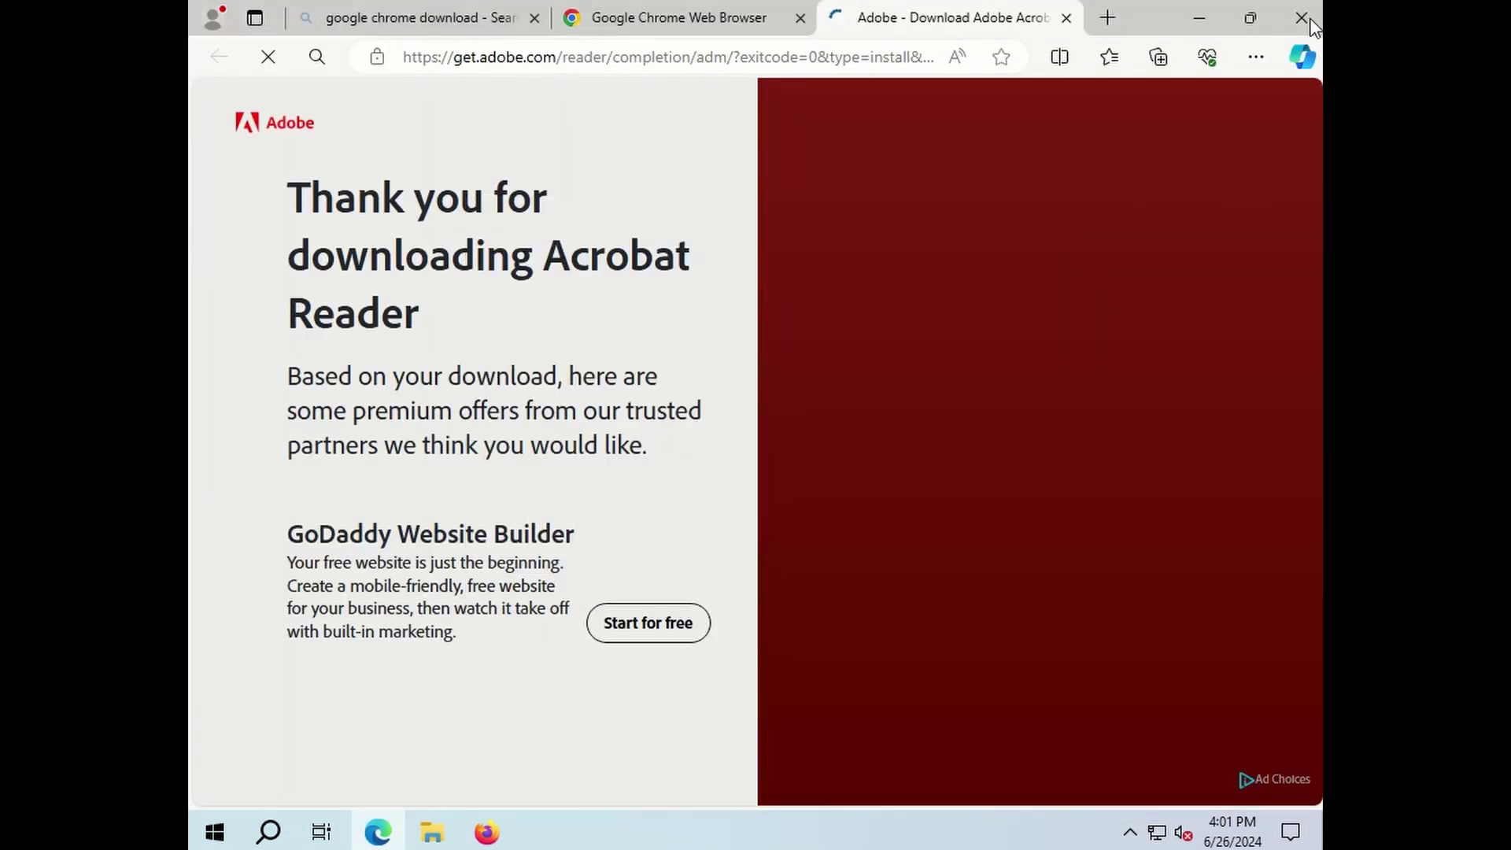
# - Star the Welcome file, close Acrobat Reader, and set Adobe Acrobat as the .pdf default
pyautogui.click(1311, 26)
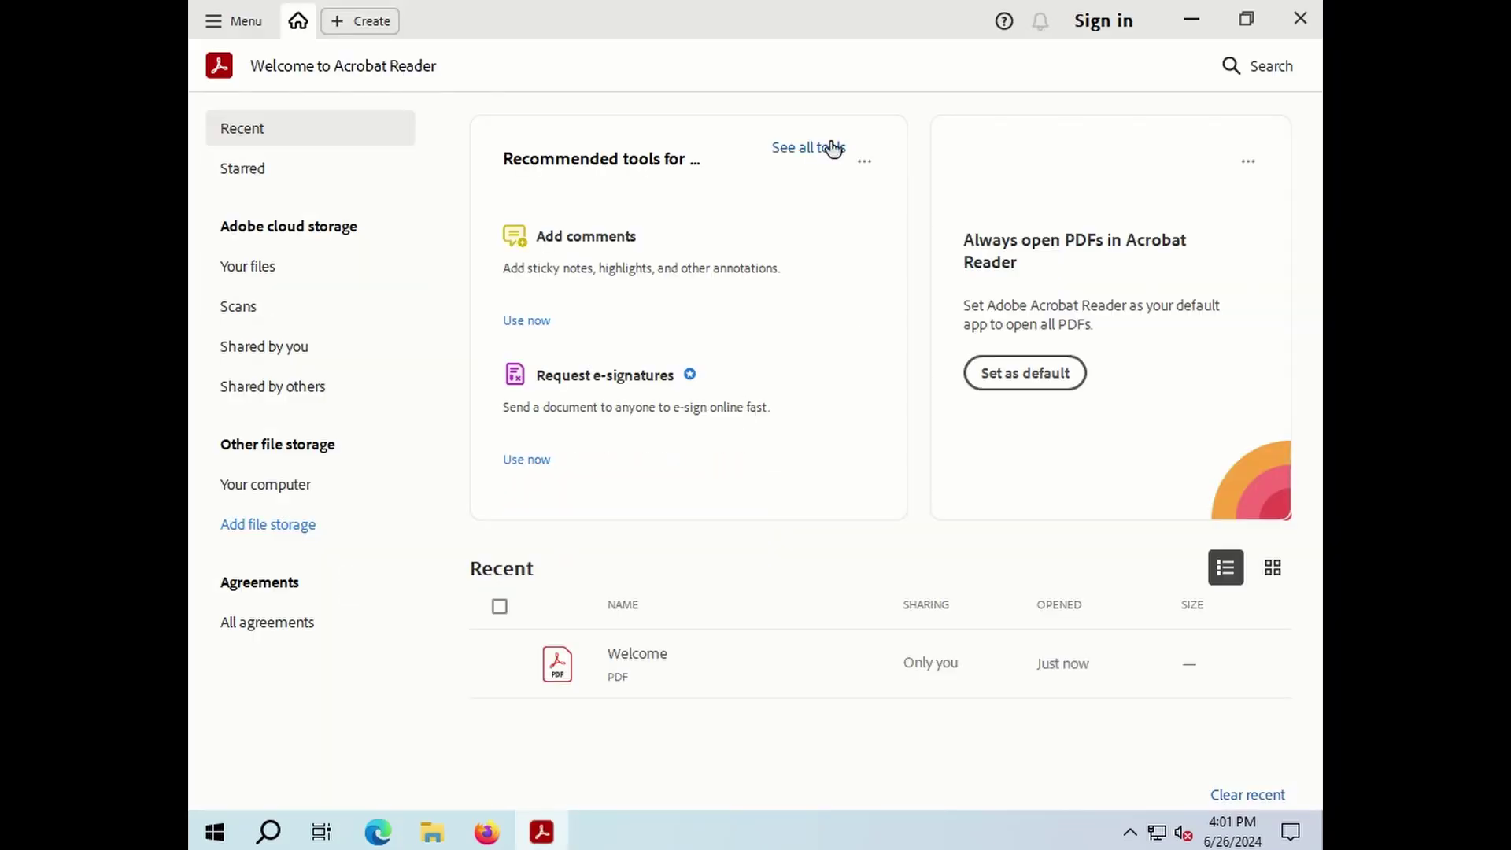
pyautogui.click(683, 650)
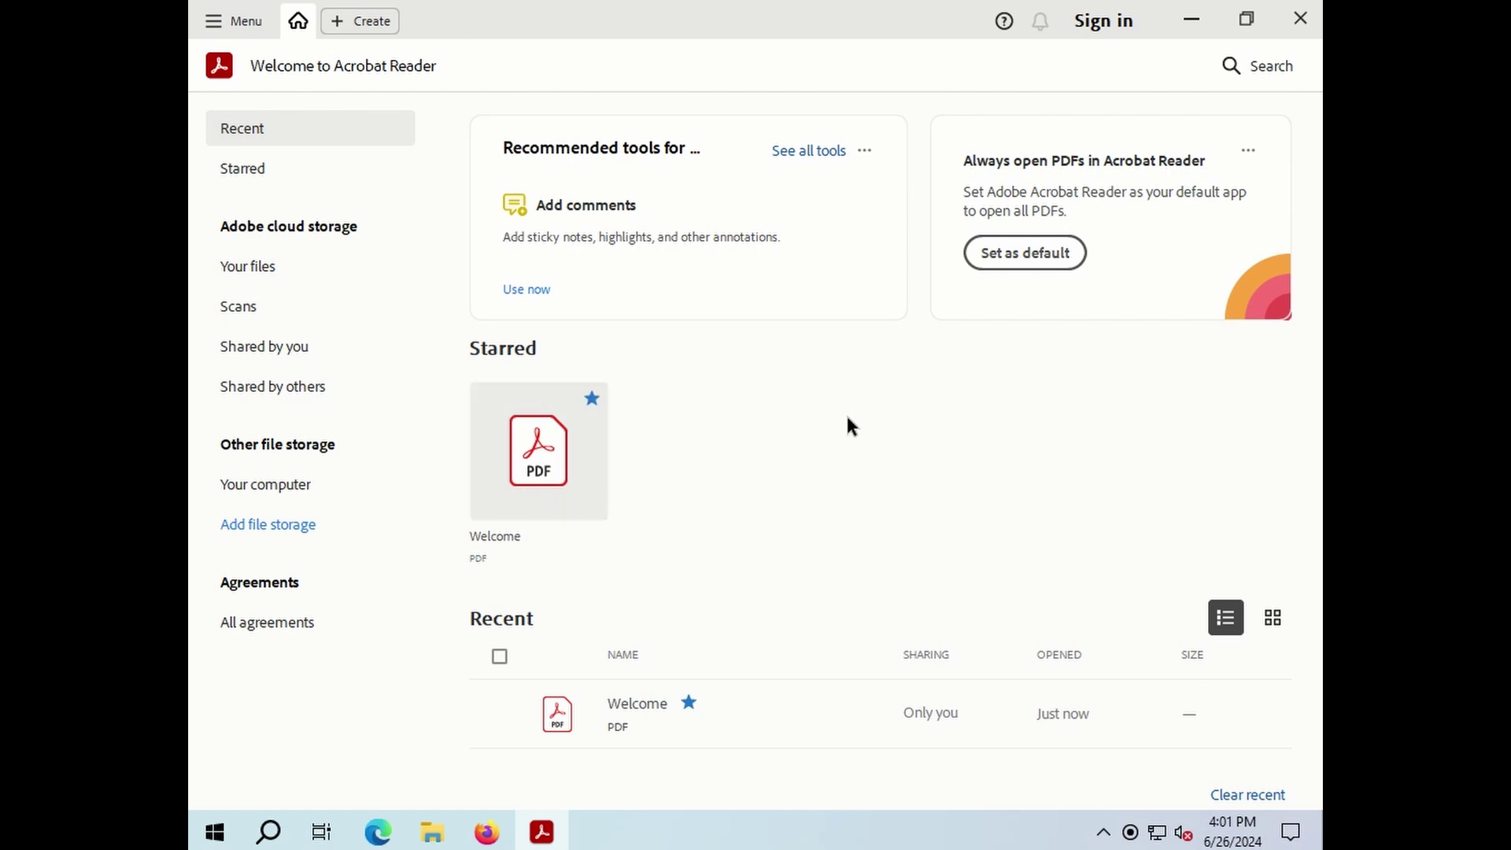
pyautogui.click(1301, 18)
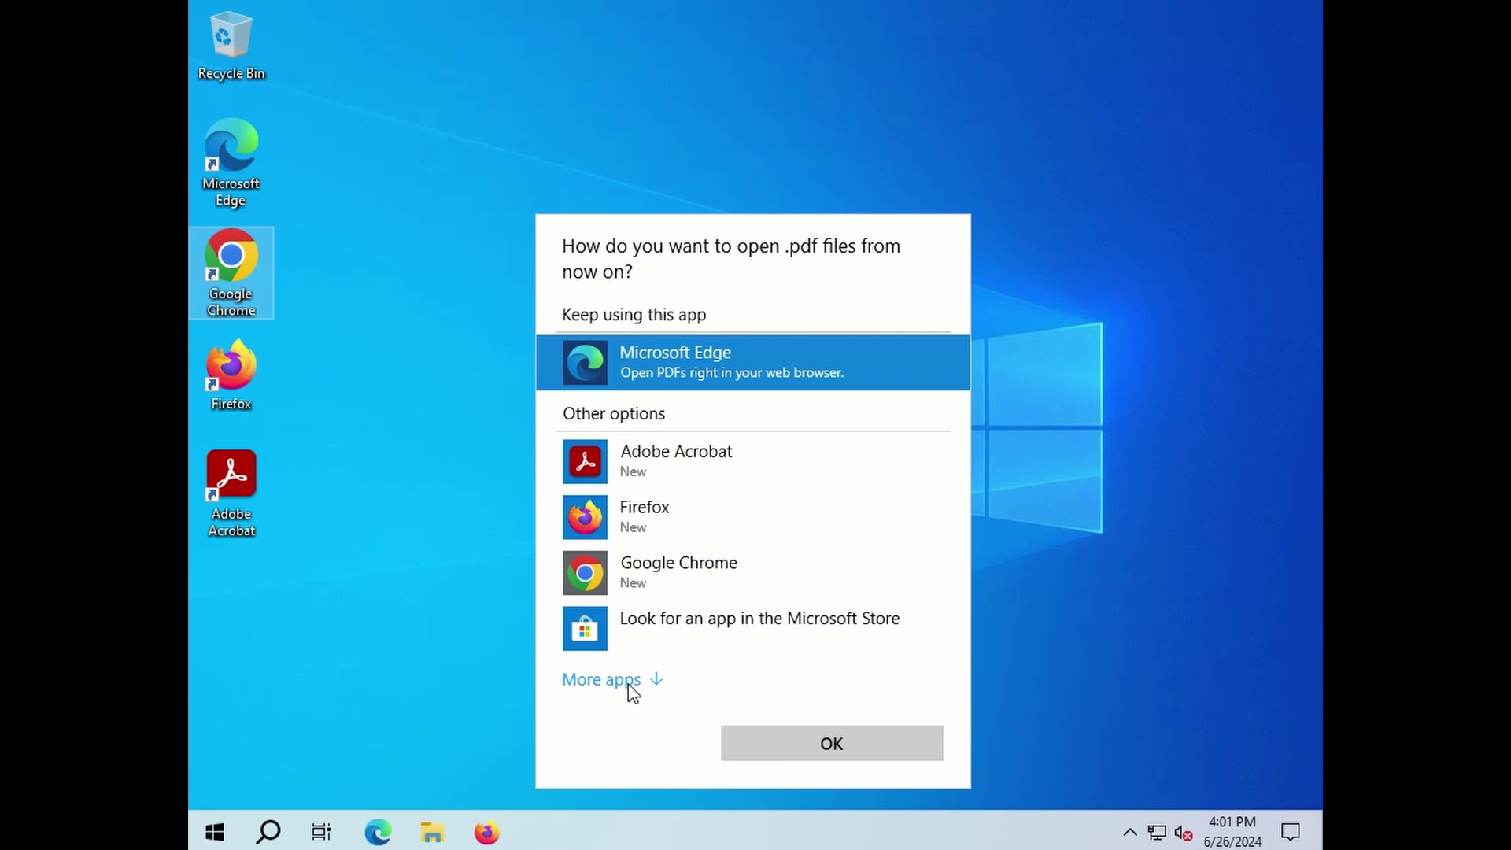
pyautogui.click(659, 469)
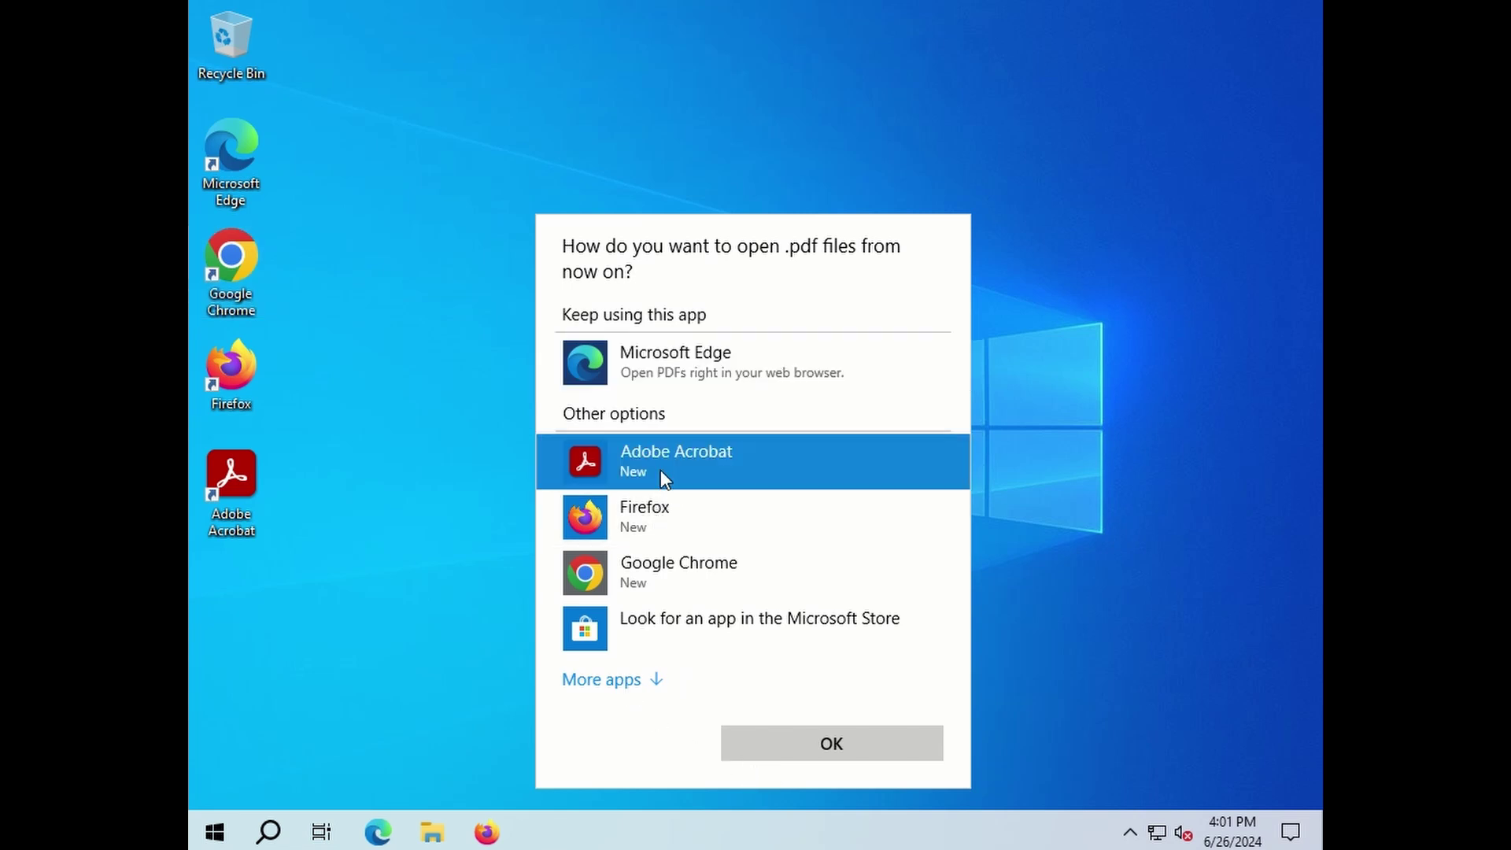
pyautogui.click(824, 752)
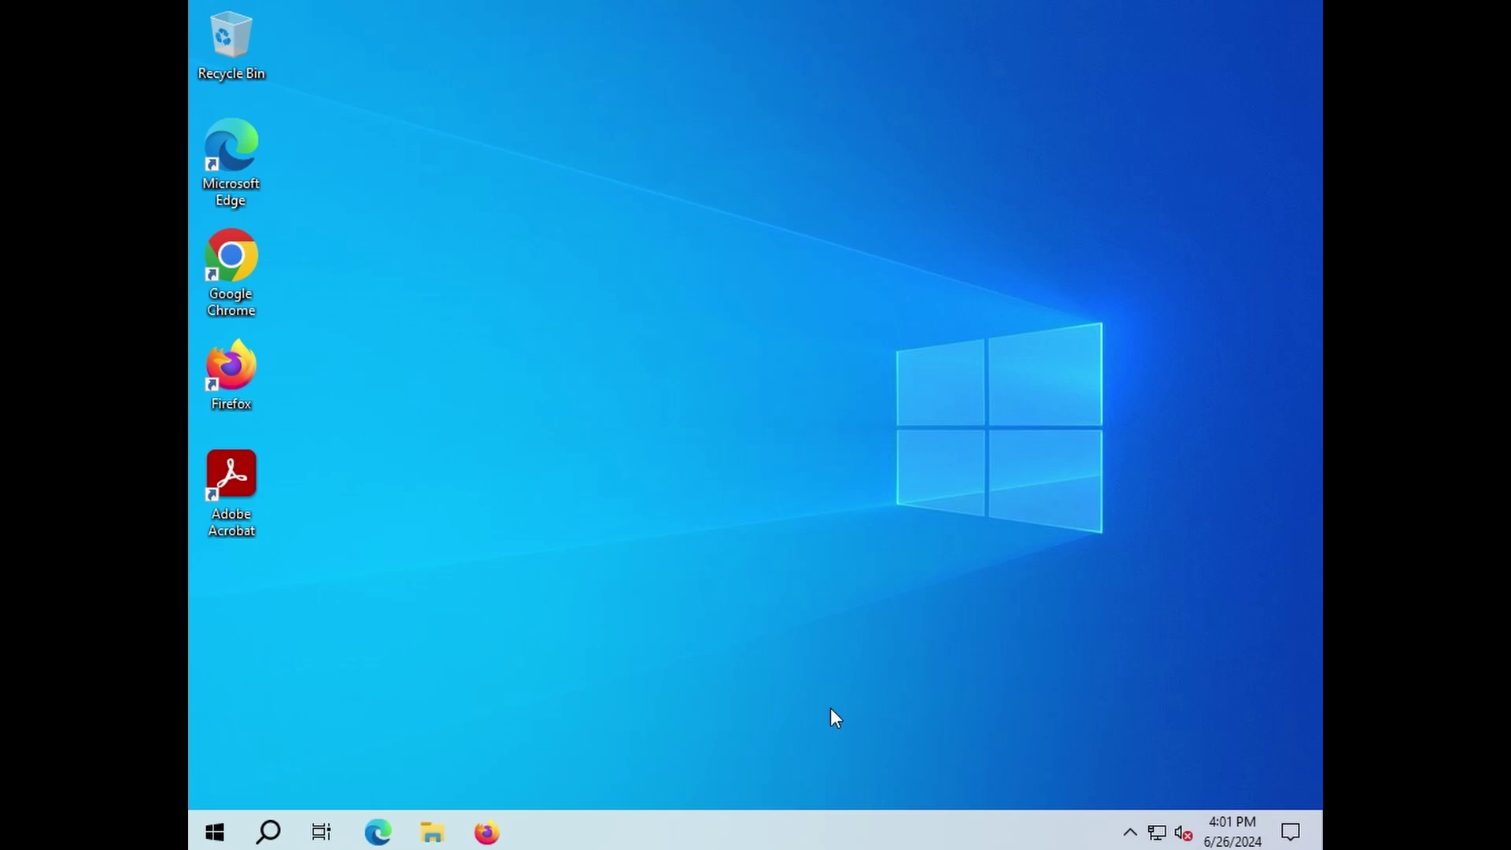
# - Search 'def' in Windows search and open the Default apps settings page
pyautogui.click(272, 833)
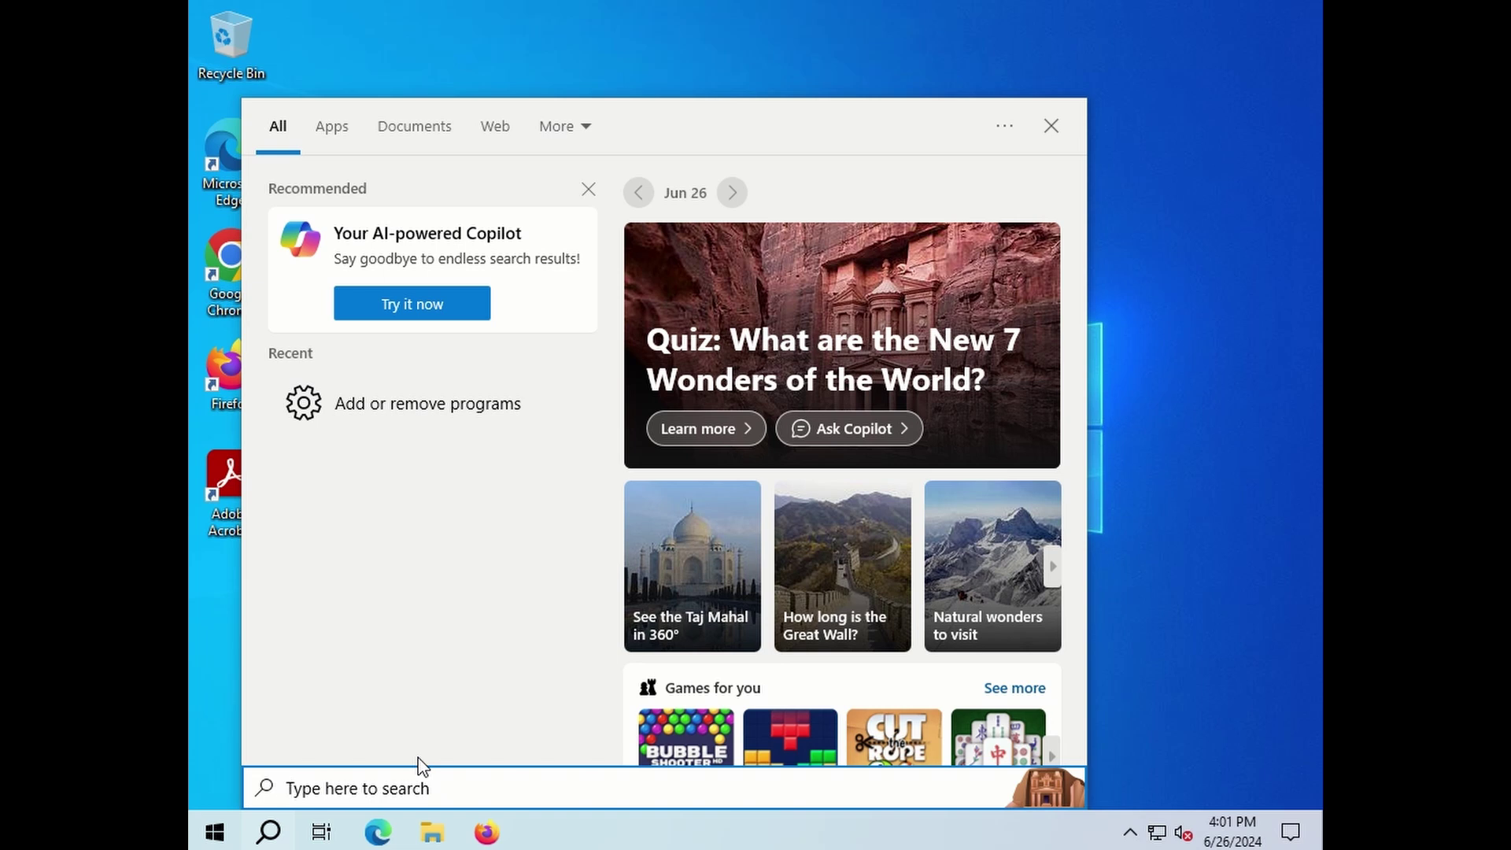
pyautogui.write('defa')
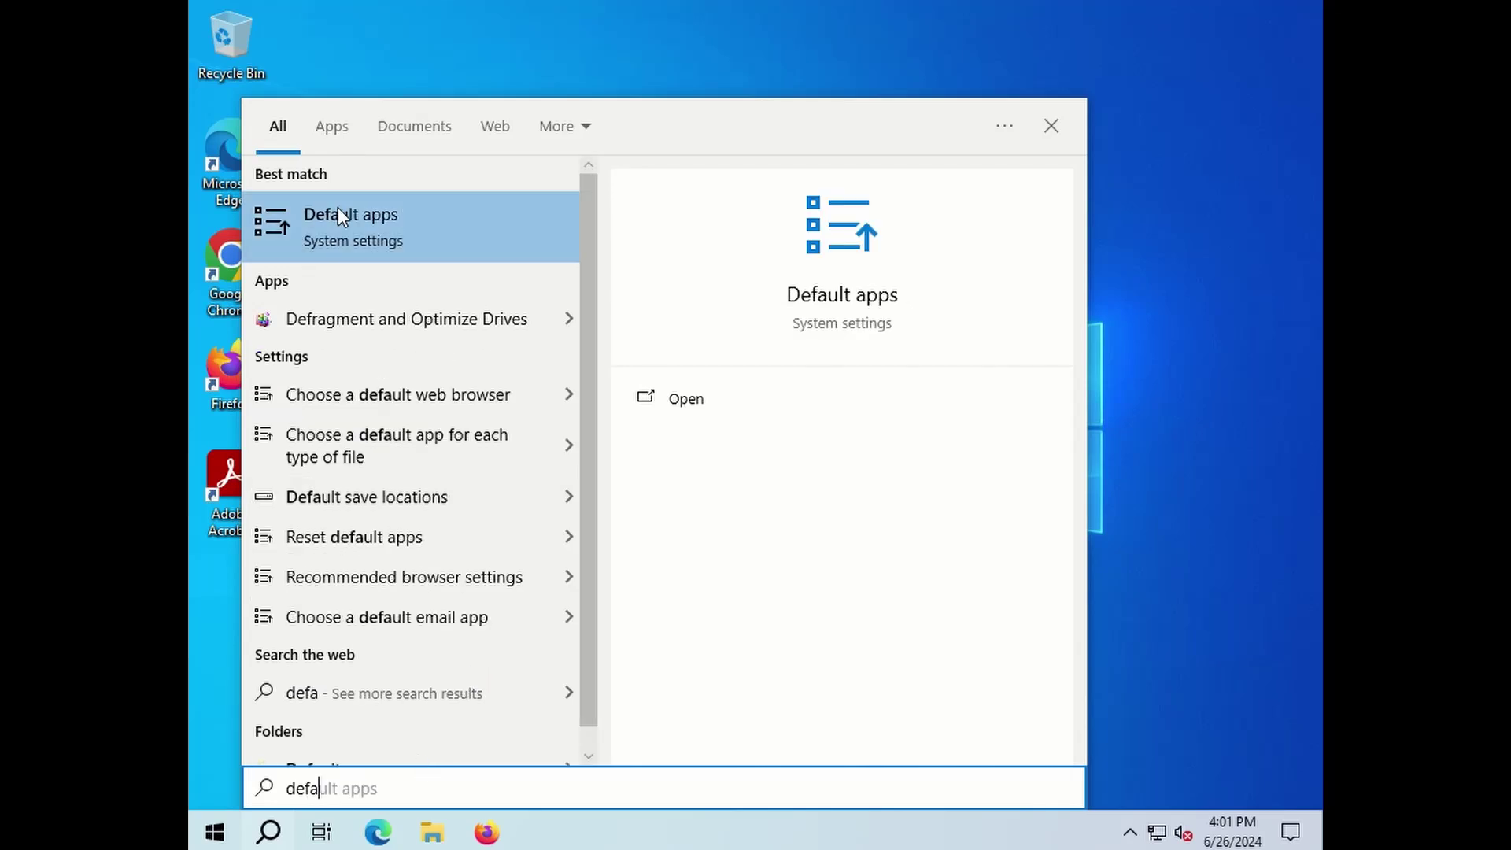
pyautogui.click(339, 209)
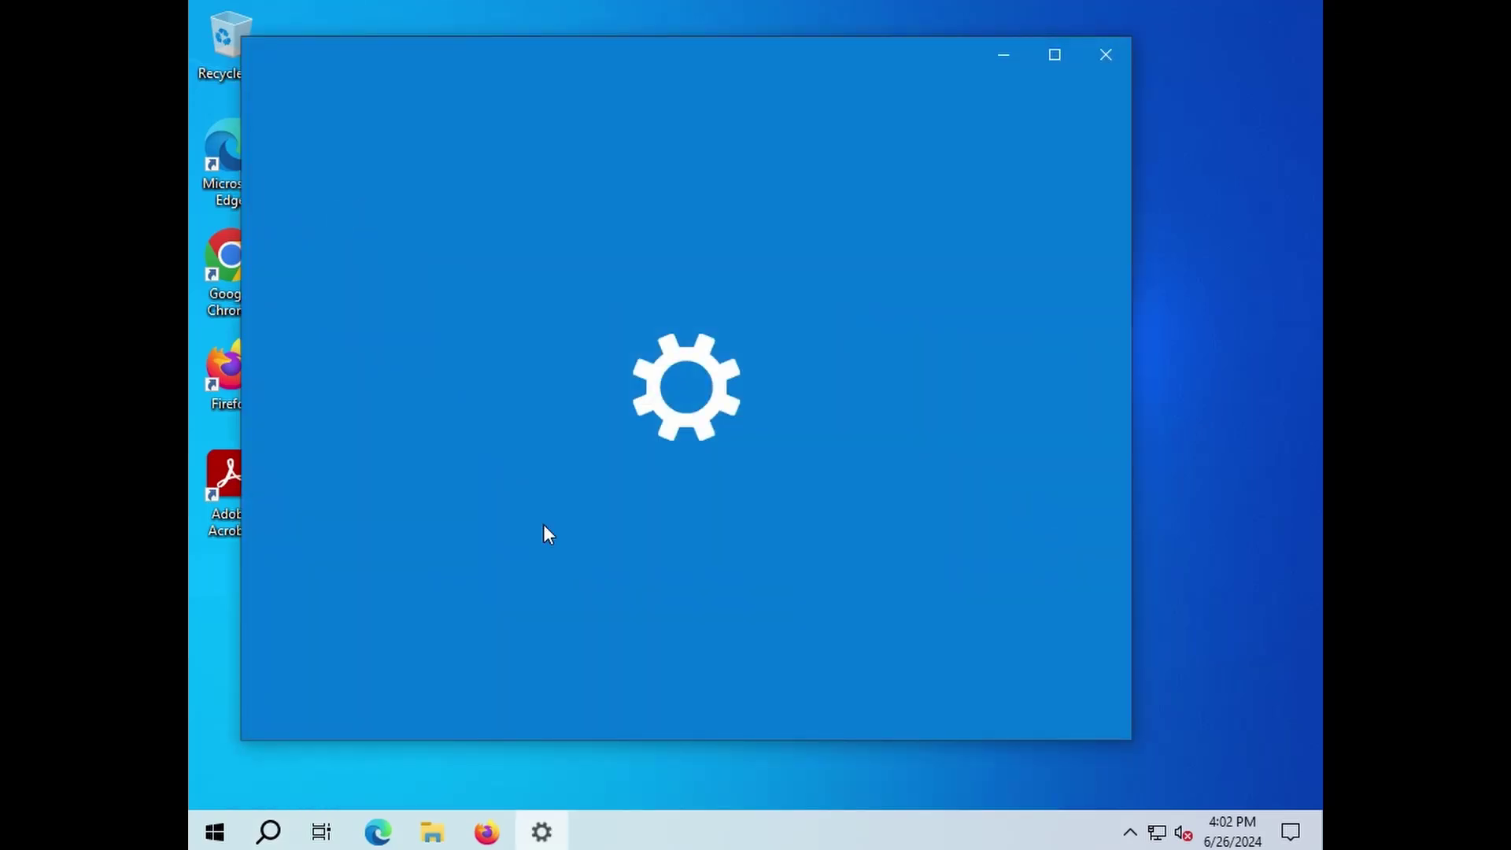
pyautogui.scroll(-5, 698, 634)
pyautogui.scroll(5, 704, 628)
pyautogui.scroll(-5, 699, 633)
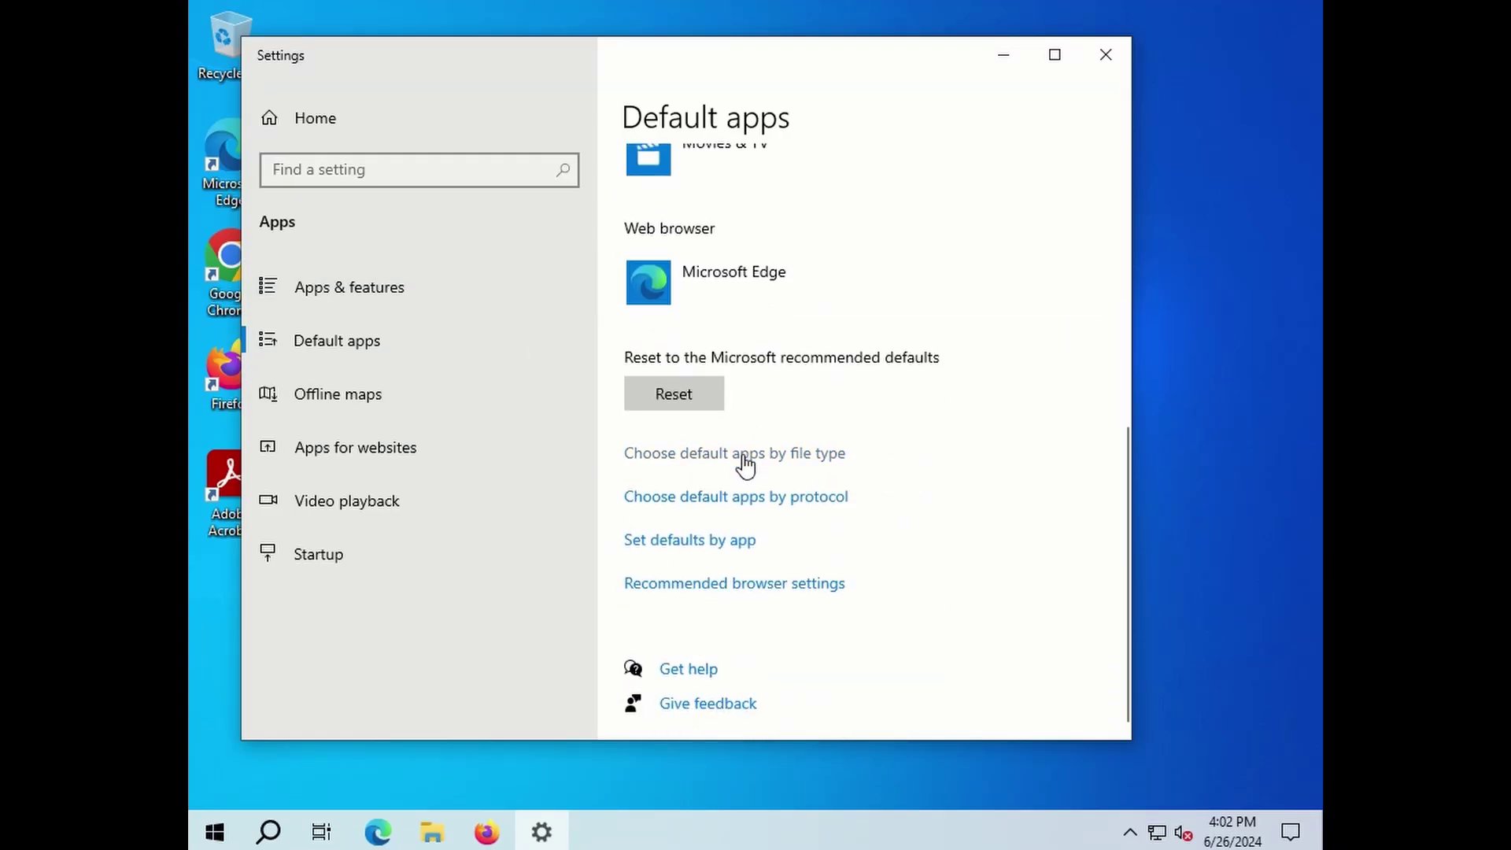
# - Check by file type that .pdf opens with Adobe Acrobat, leaving the choice unchanged
pyautogui.click(744, 455)
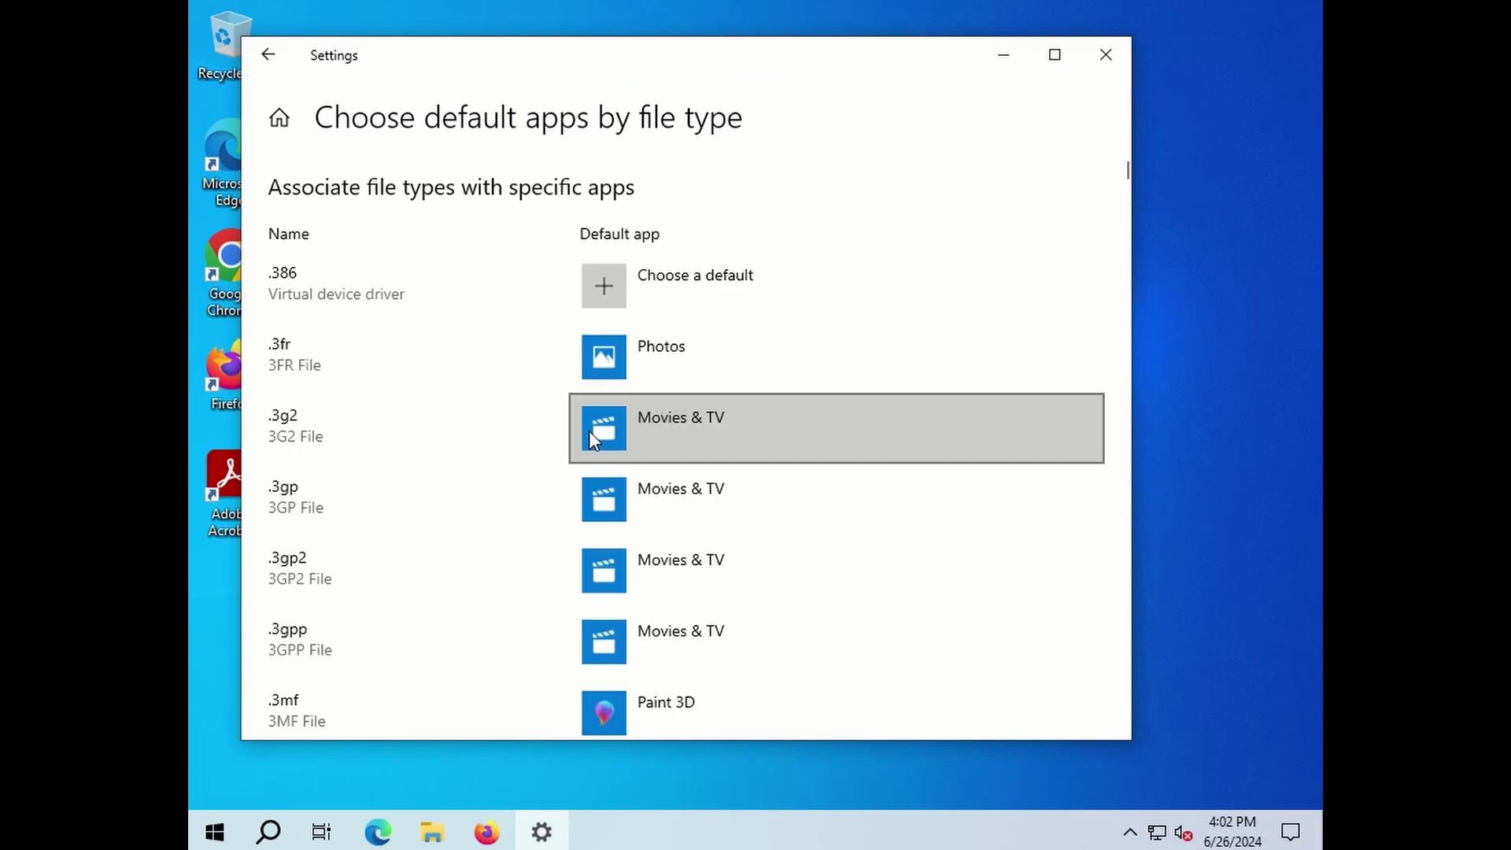
pyautogui.scroll(-10, 672, 504)
pyautogui.scroll(-20, 672, 504)
pyautogui.scroll(-20, 679, 629)
pyautogui.scroll(-20, 681, 626)
pyautogui.scroll(-1, 677, 624)
pyautogui.click(642, 565)
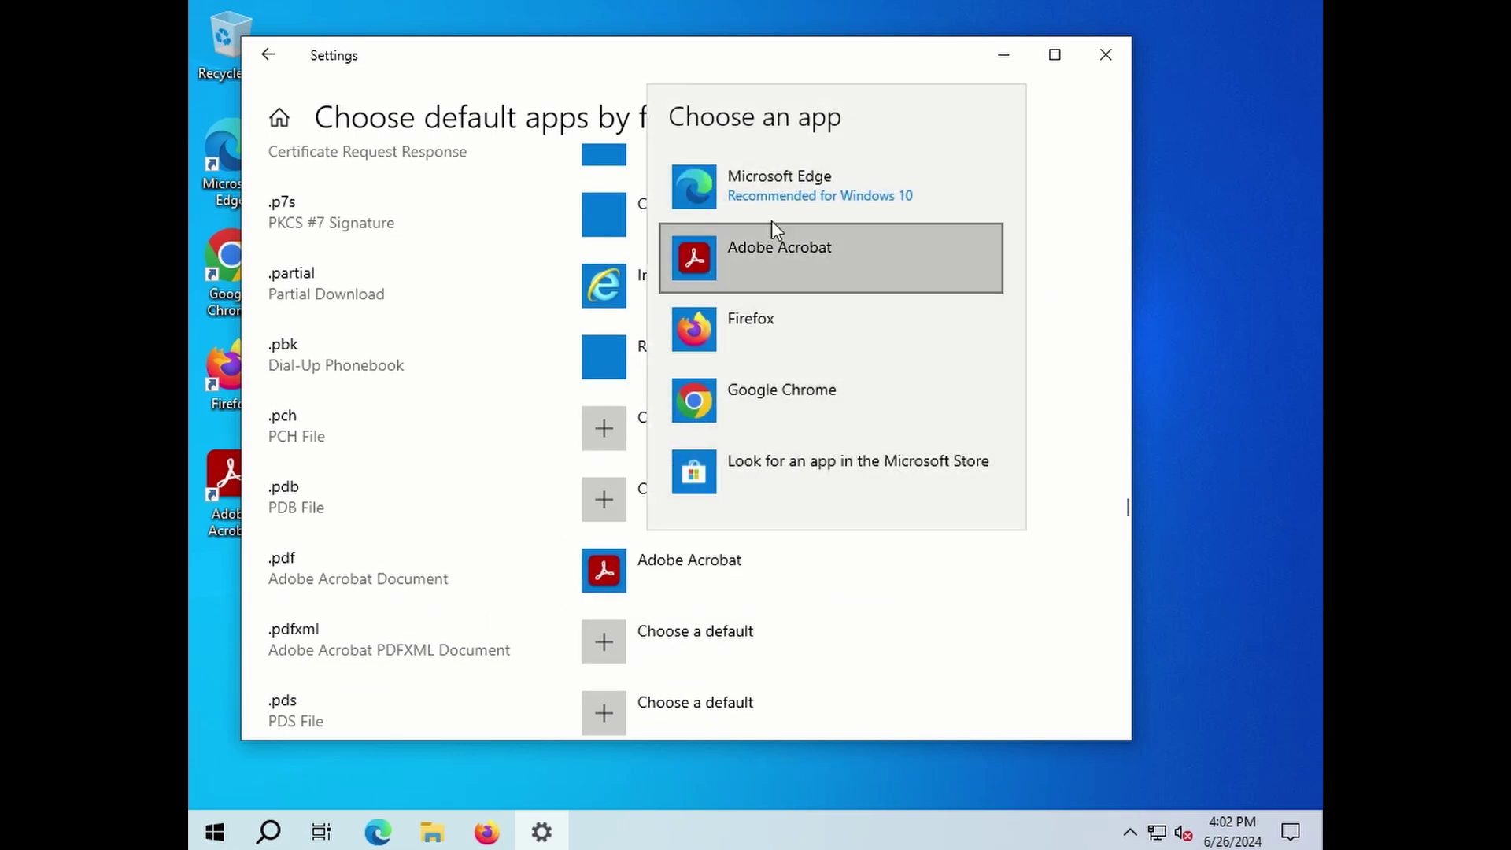
pyautogui.click(1102, 446)
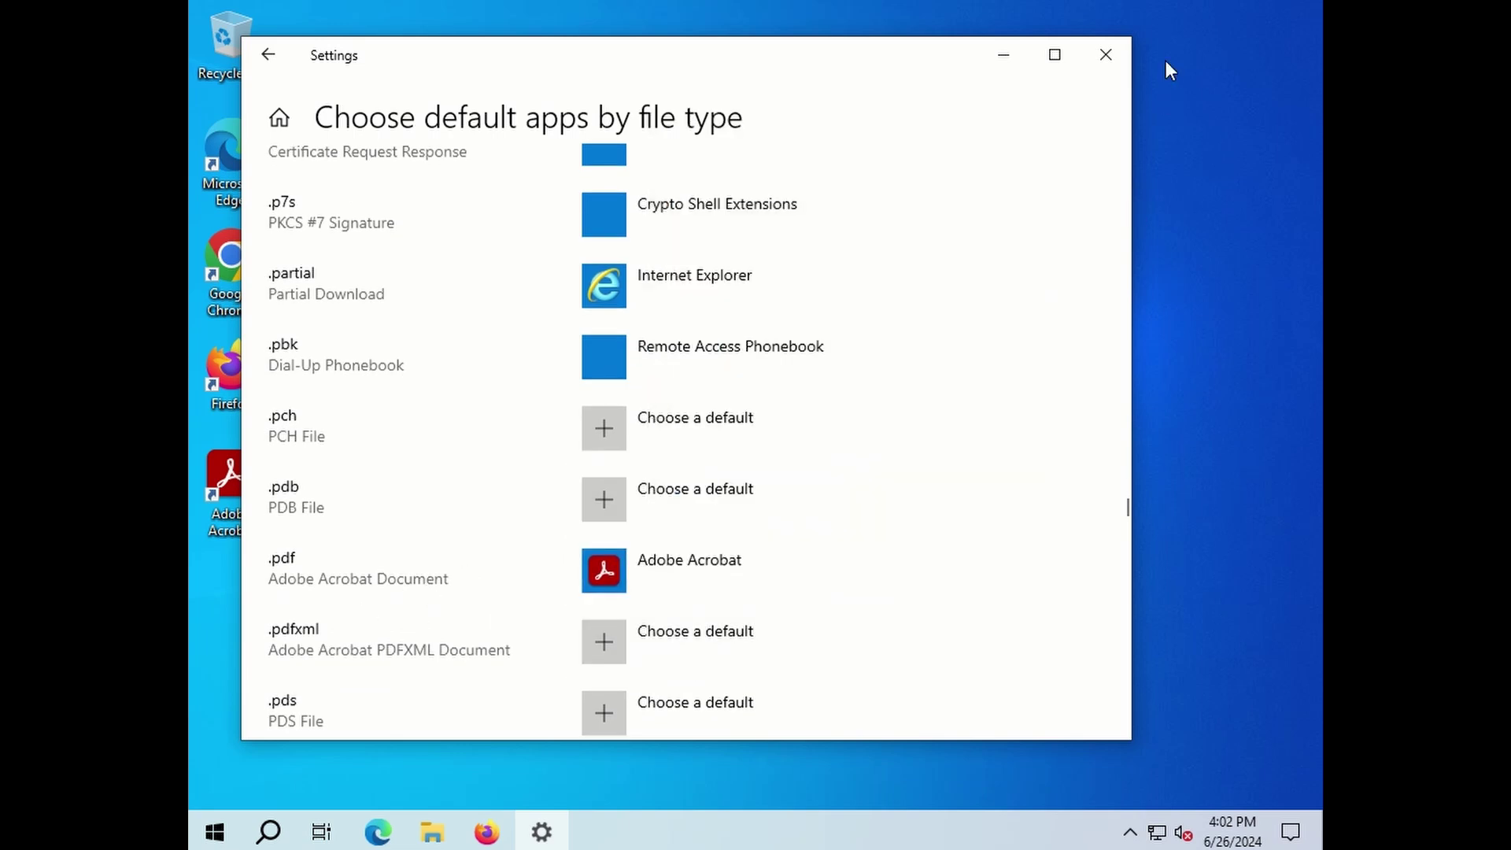
# - Close Settings, launch Snip & Sketch from Start and pin it to the taskbar
pyautogui.click(1122, 56)
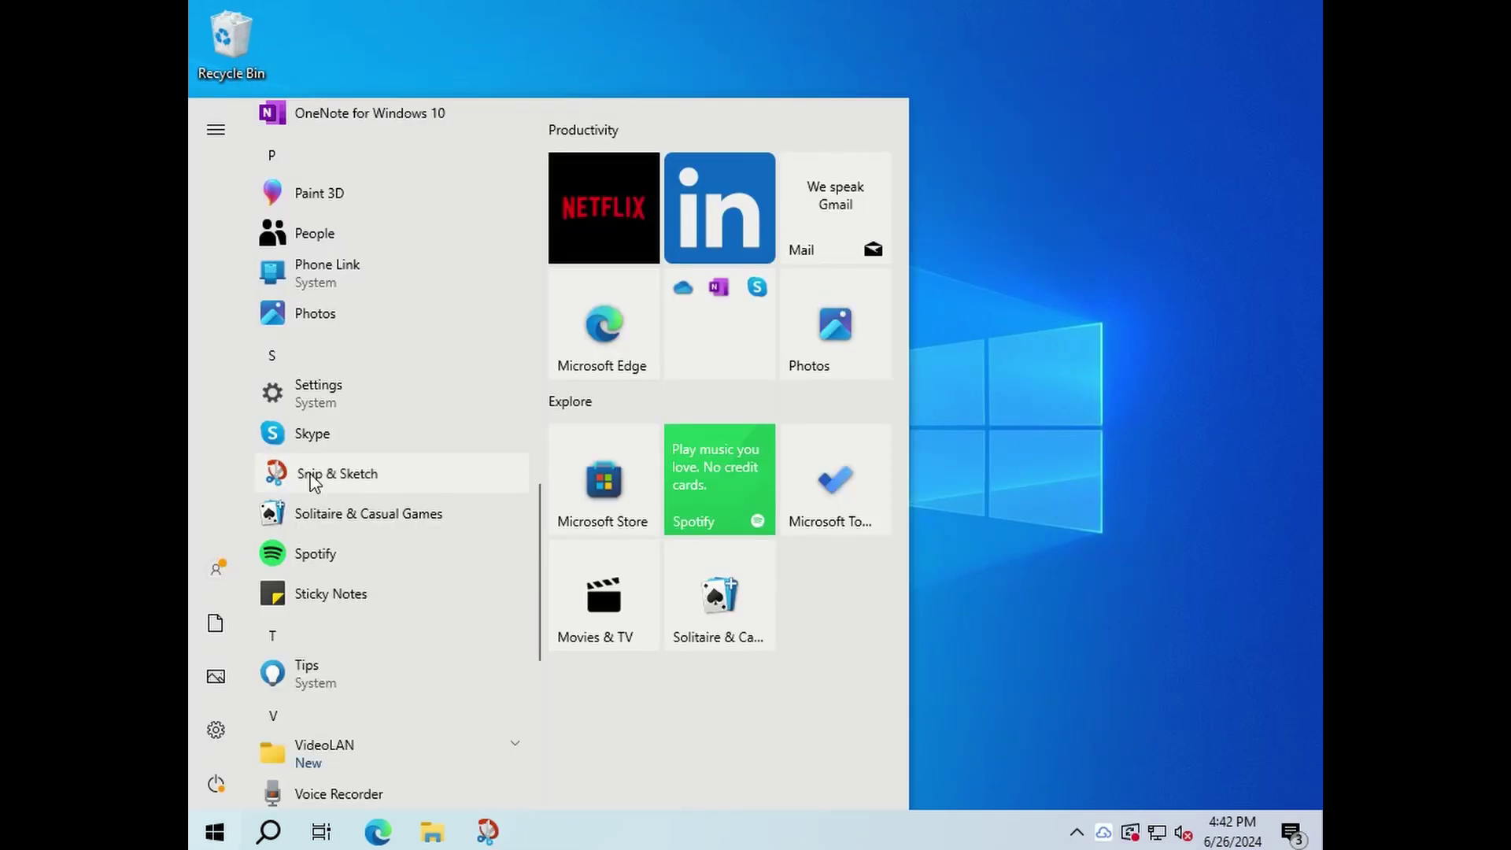
pyautogui.click(313, 476)
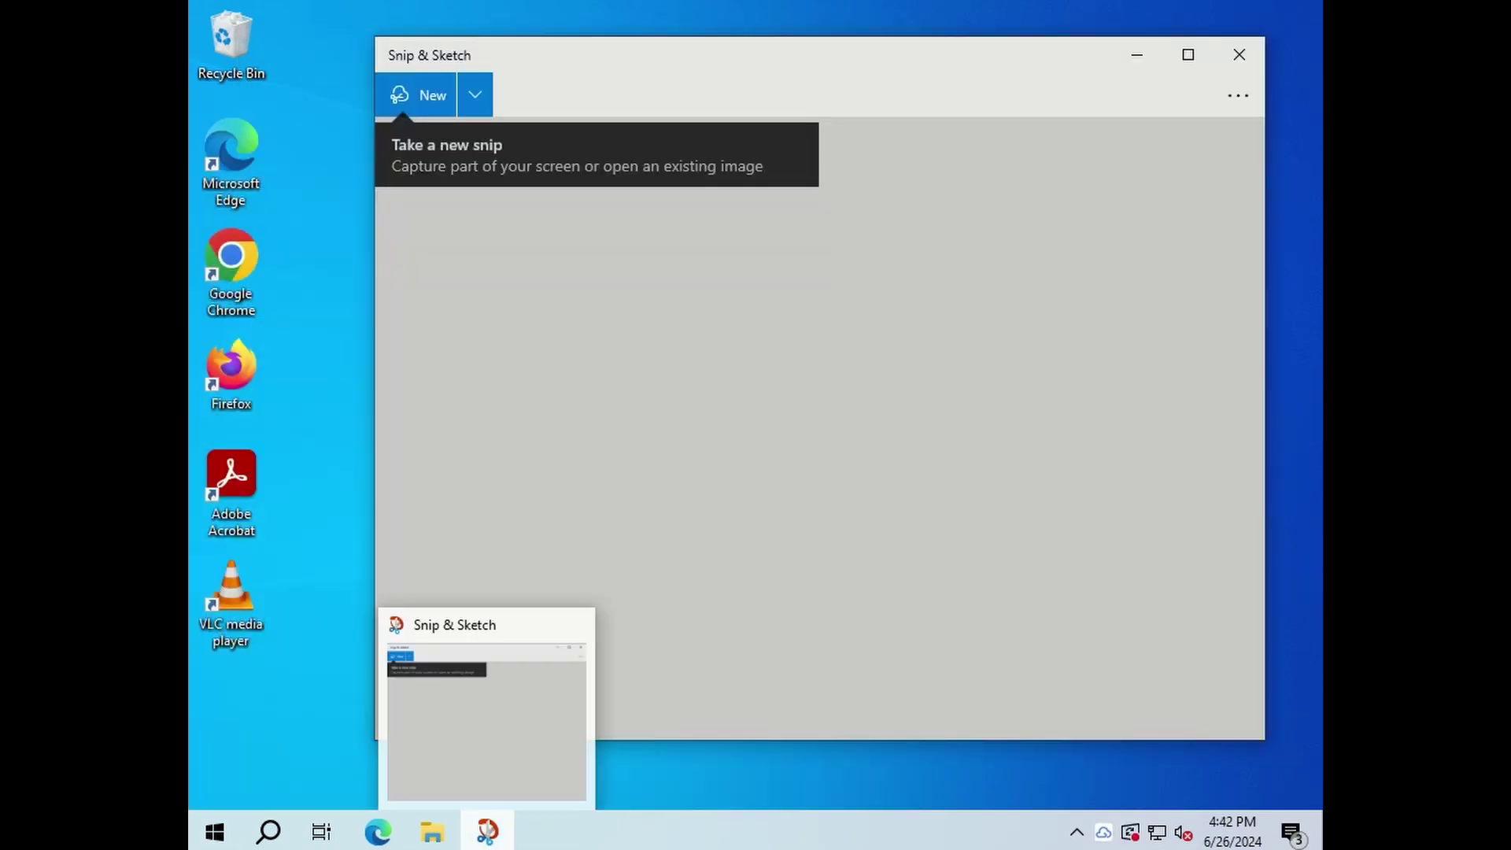
pyautogui.rightClick(489, 834)
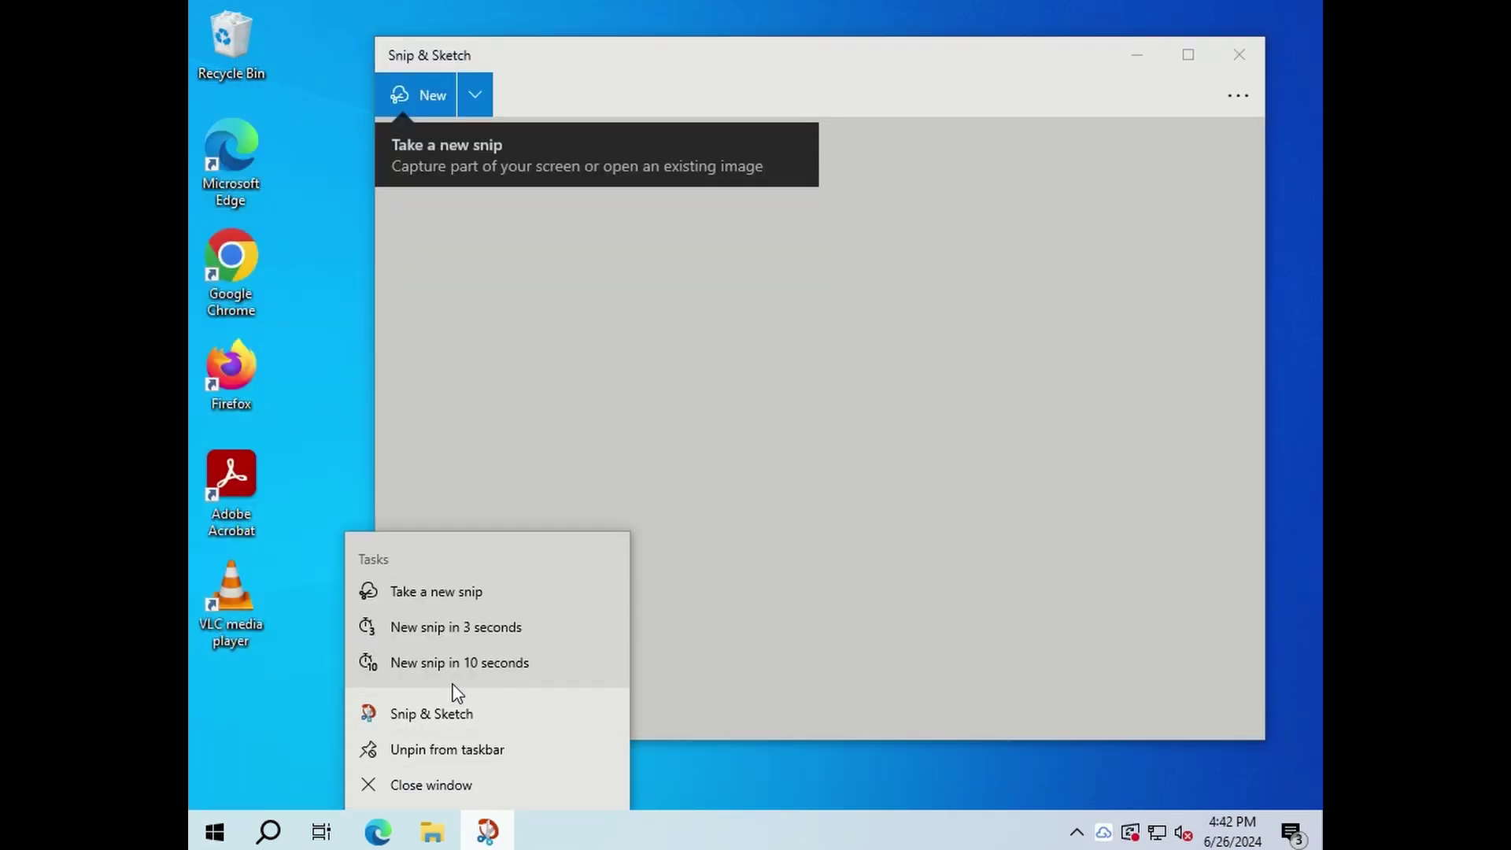
pyautogui.click(458, 753)
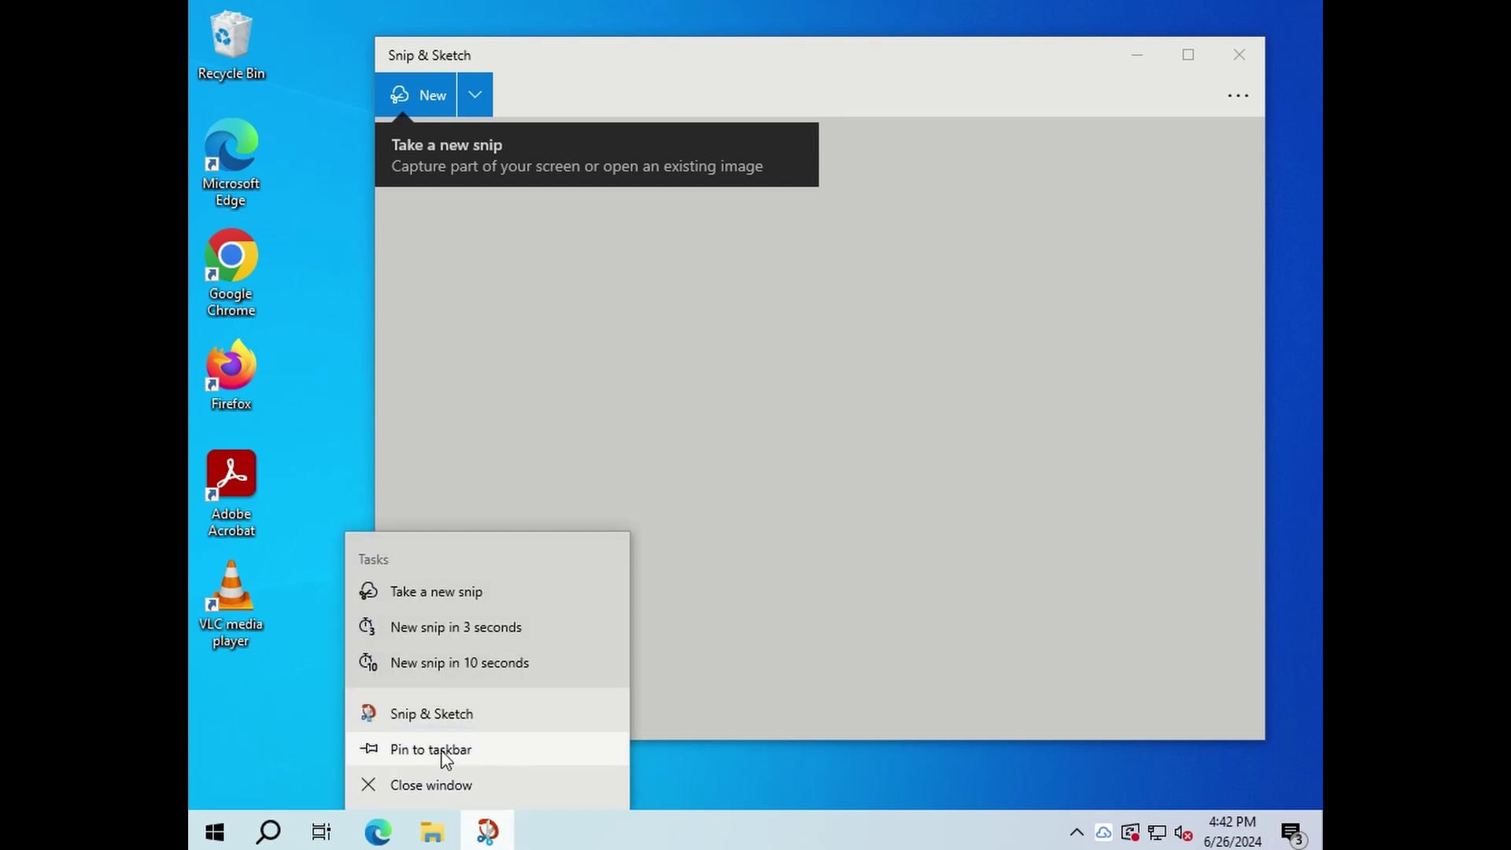
pyautogui.click(490, 754)
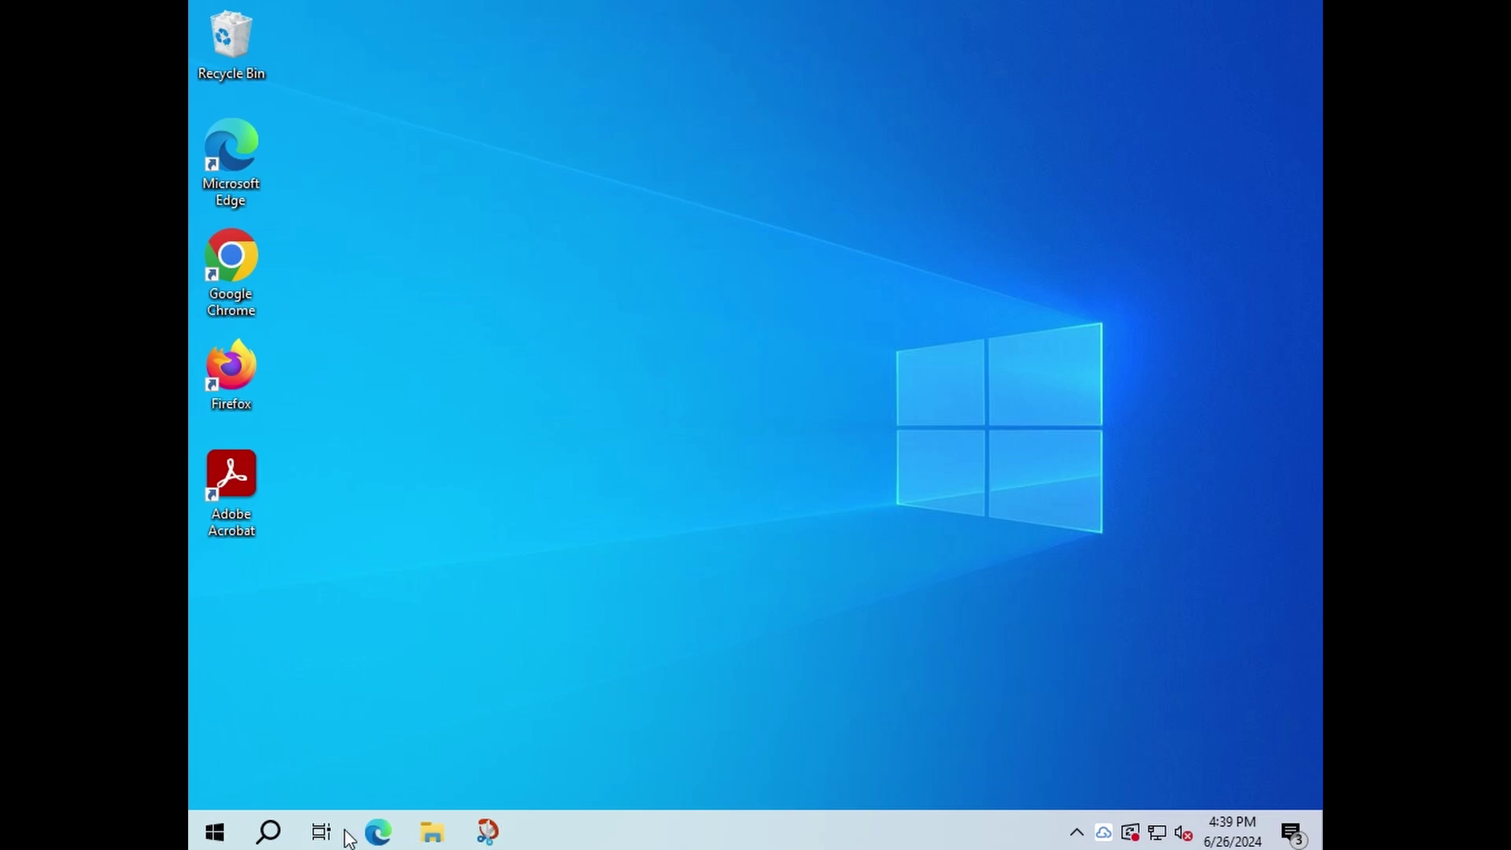
# - Open Microsoft Store from Start, search 'vlc' and start installing VLC from VideoLAN
pyautogui.click(210, 832)
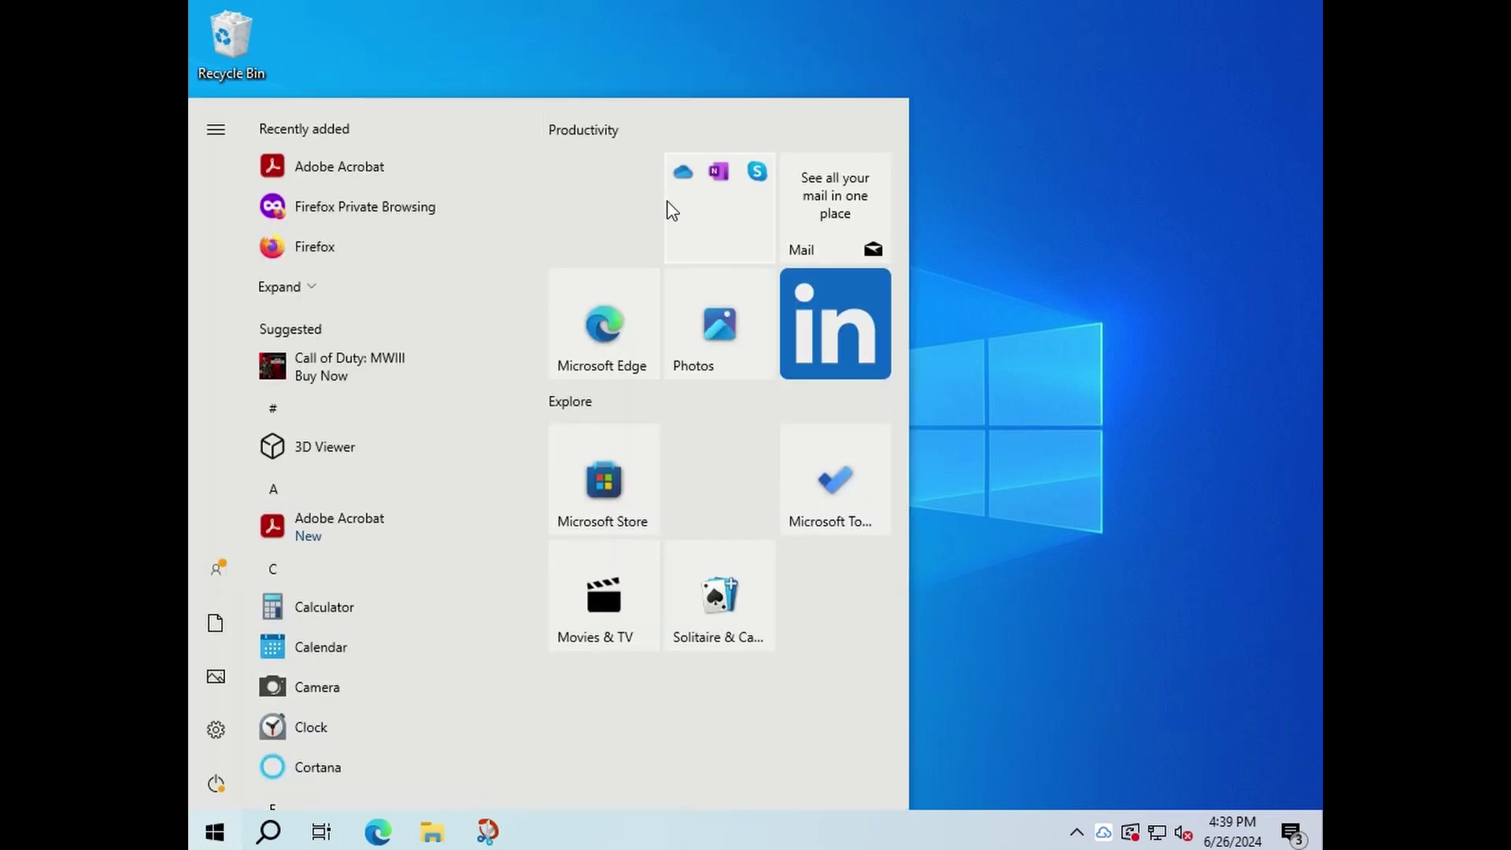
pyautogui.click(613, 465)
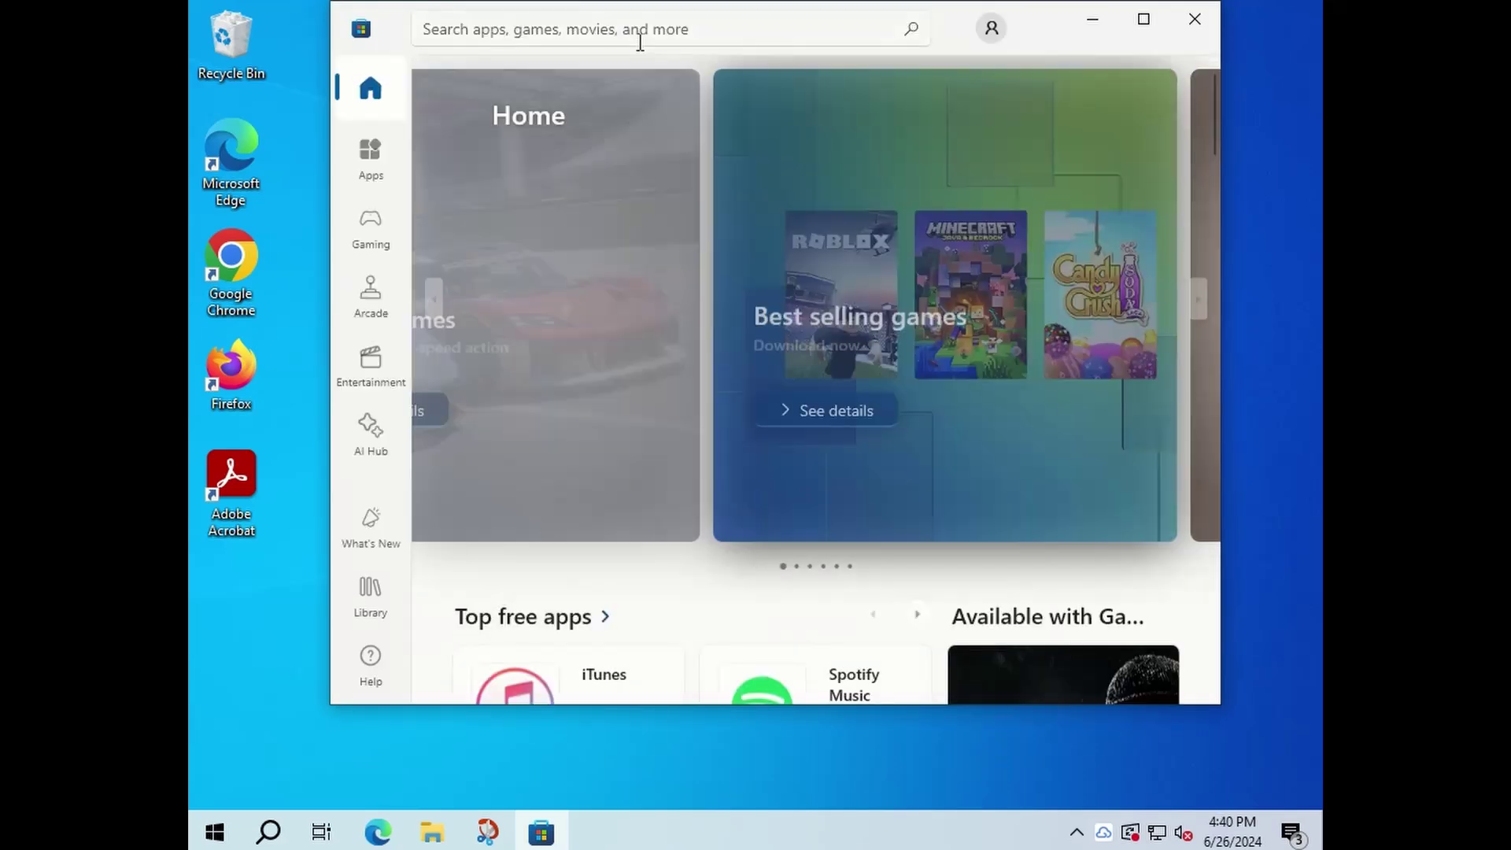
pyautogui.click(643, 33)
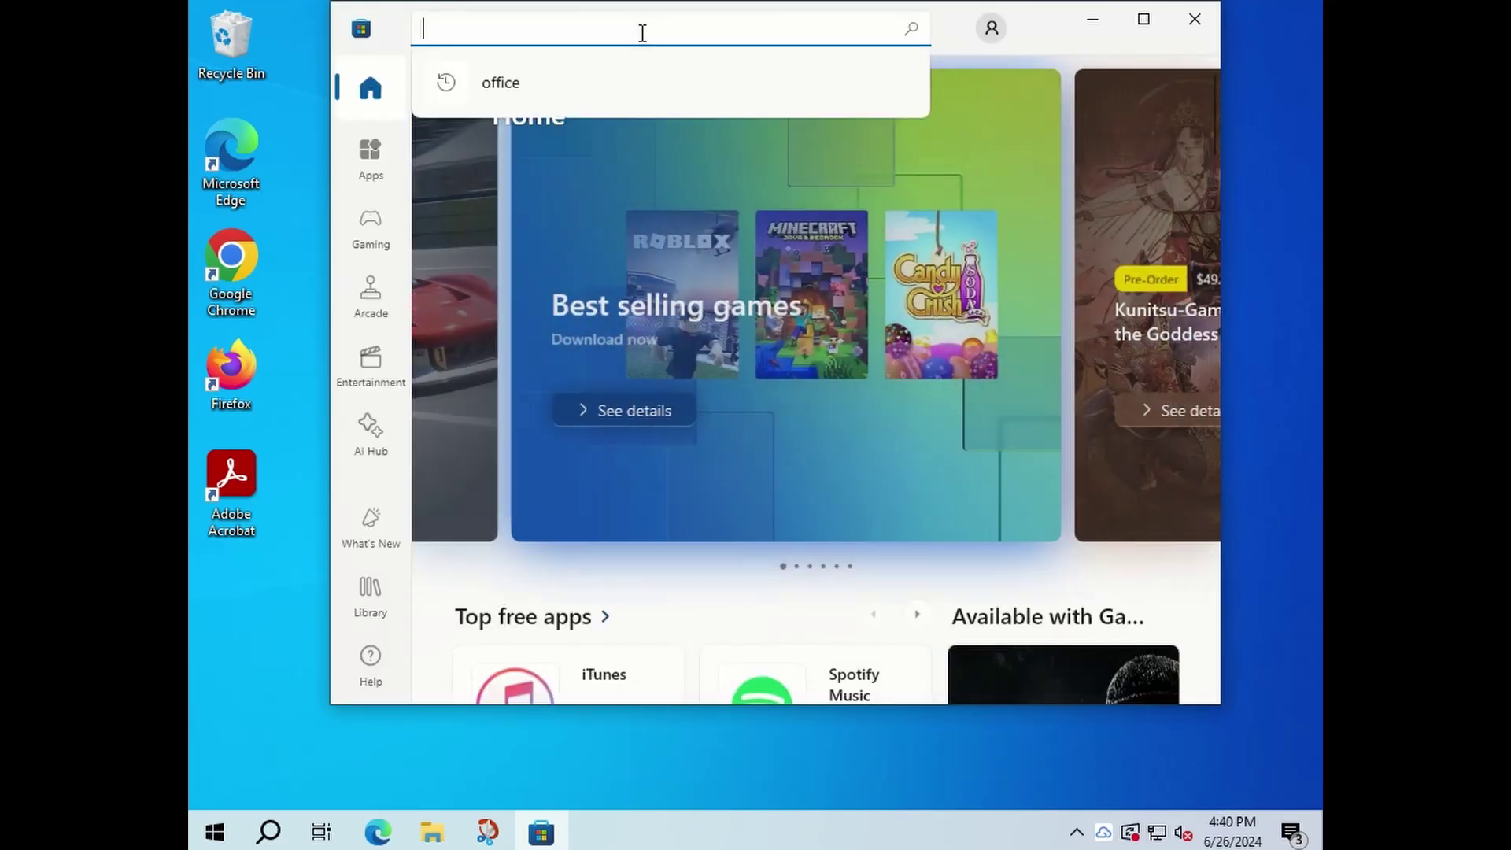
pyautogui.write('vlc')
pyautogui.click(572, 92)
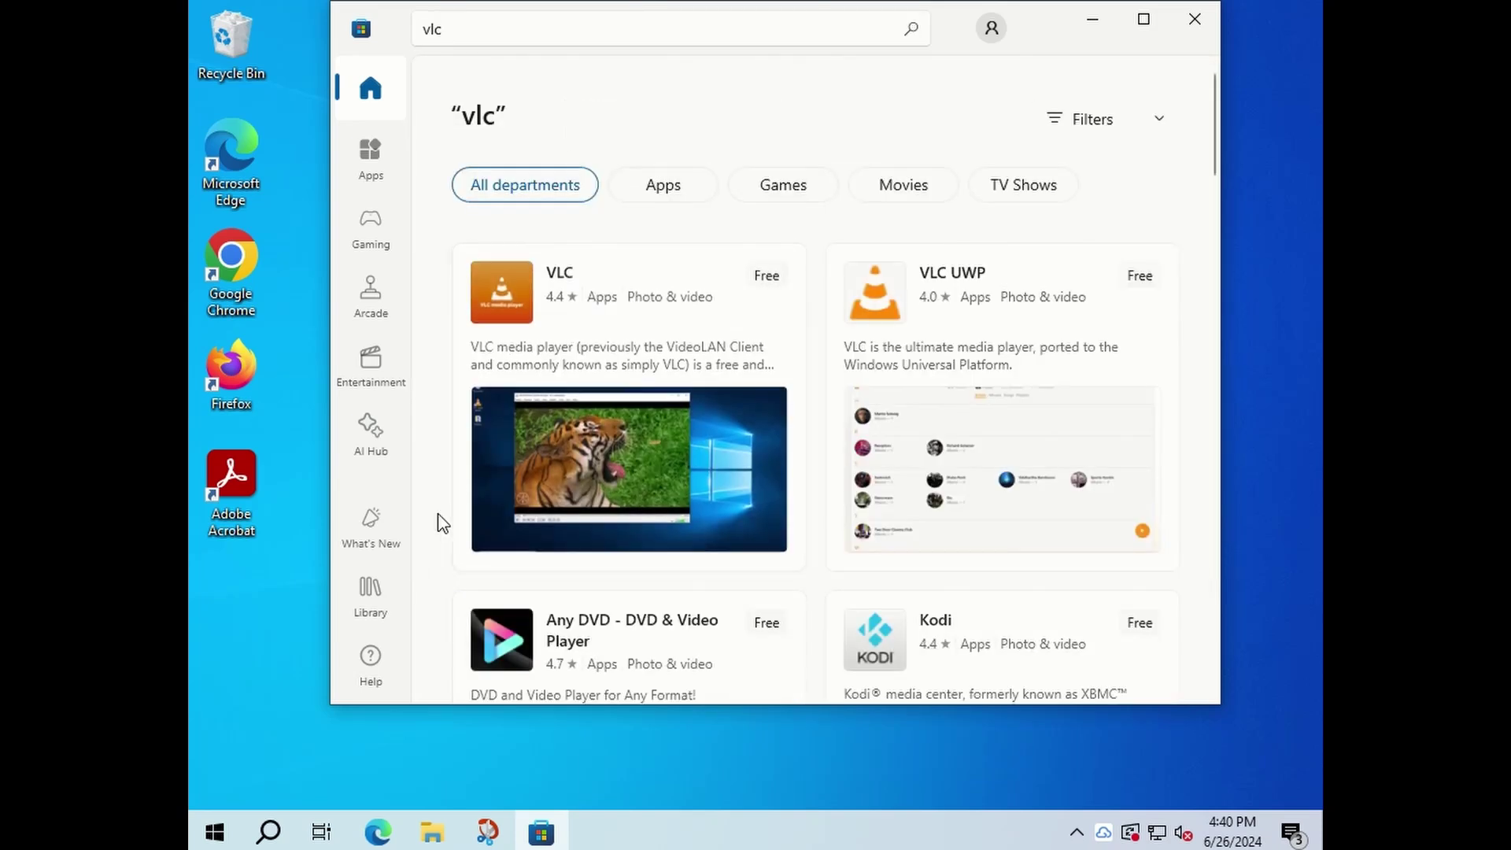
pyautogui.click(767, 277)
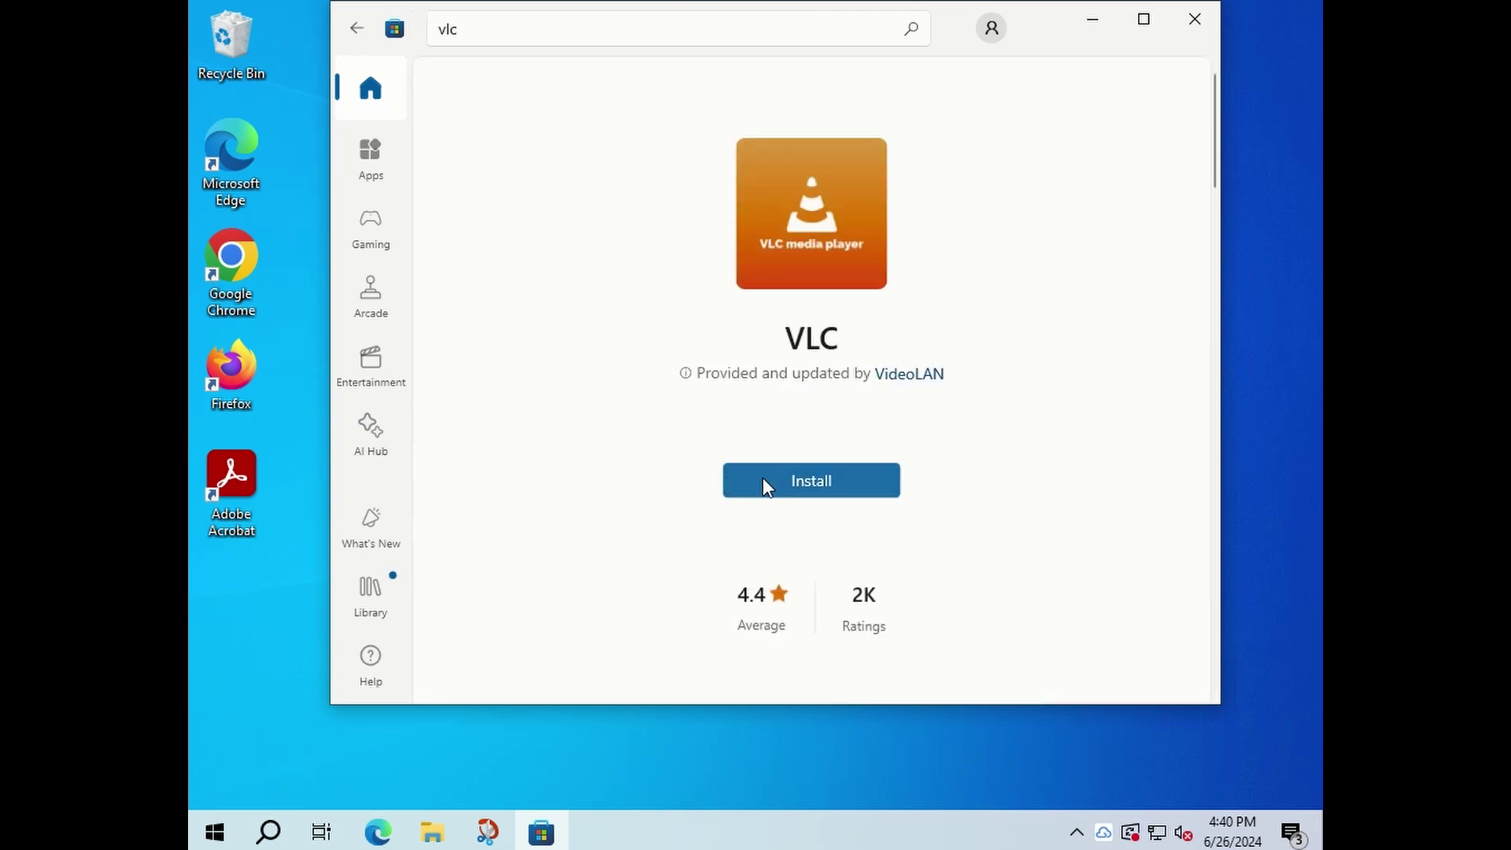
pyautogui.click(763, 481)
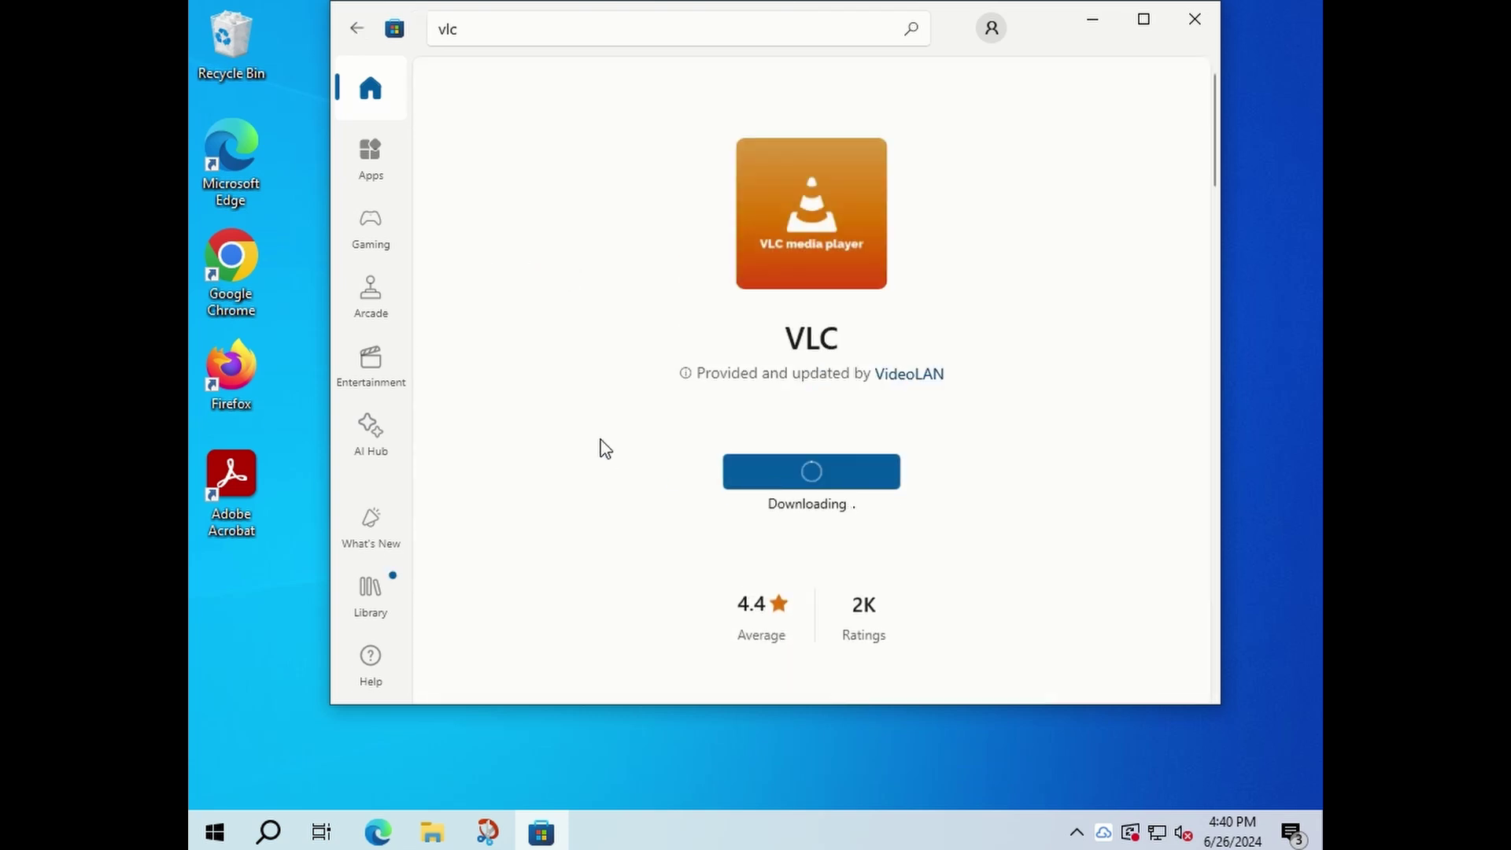
# - Google 'vlc' in Chrome, approve the VLC installer's prompt, and open VideoLAN's VLC for Windows page
pyautogui.doubleClick(258, 266)
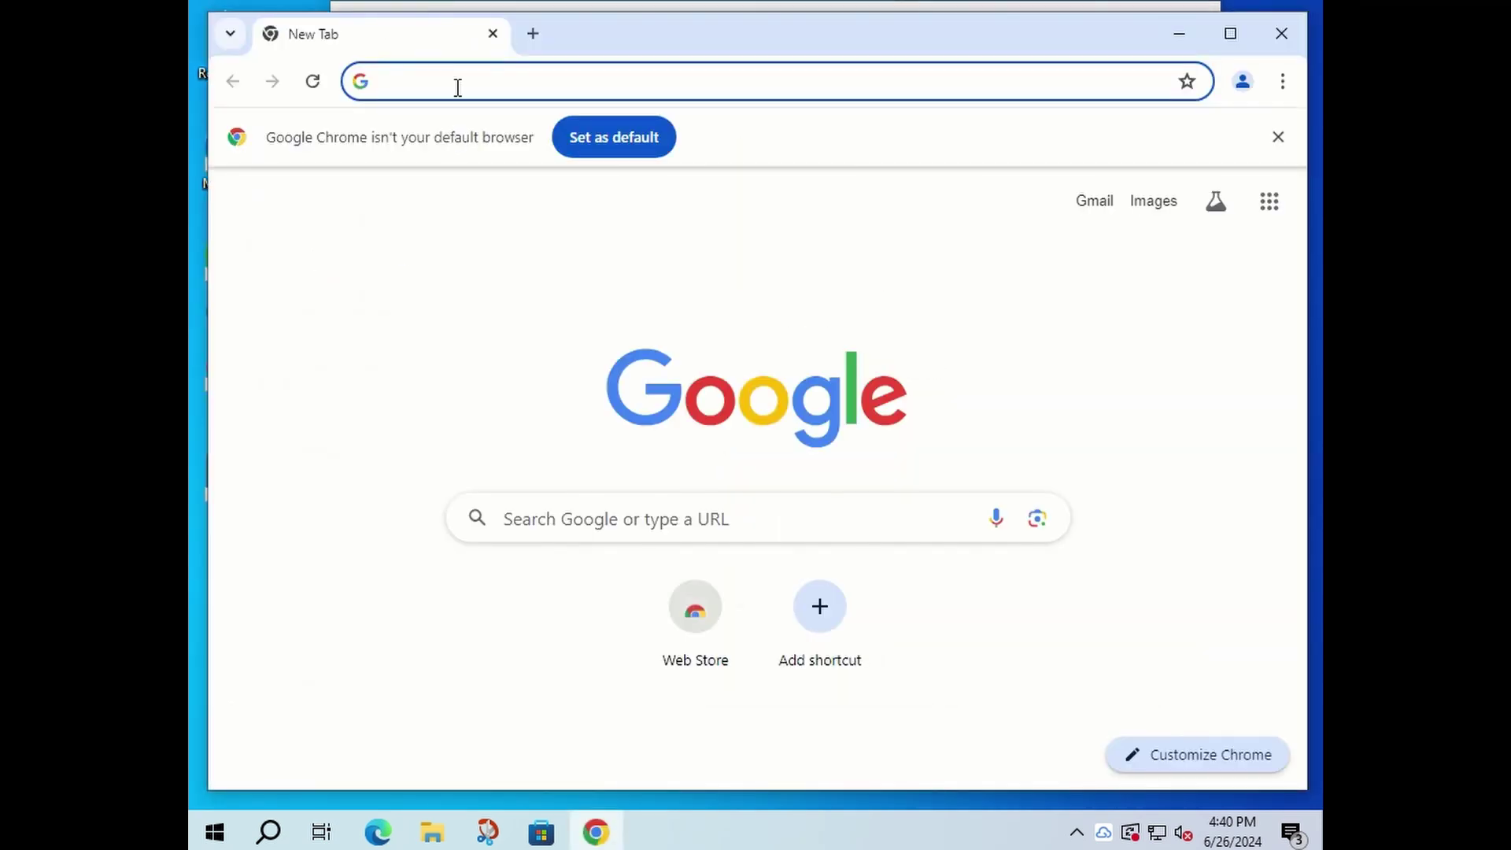
pyautogui.write('vlc')
pyautogui.press('Return')
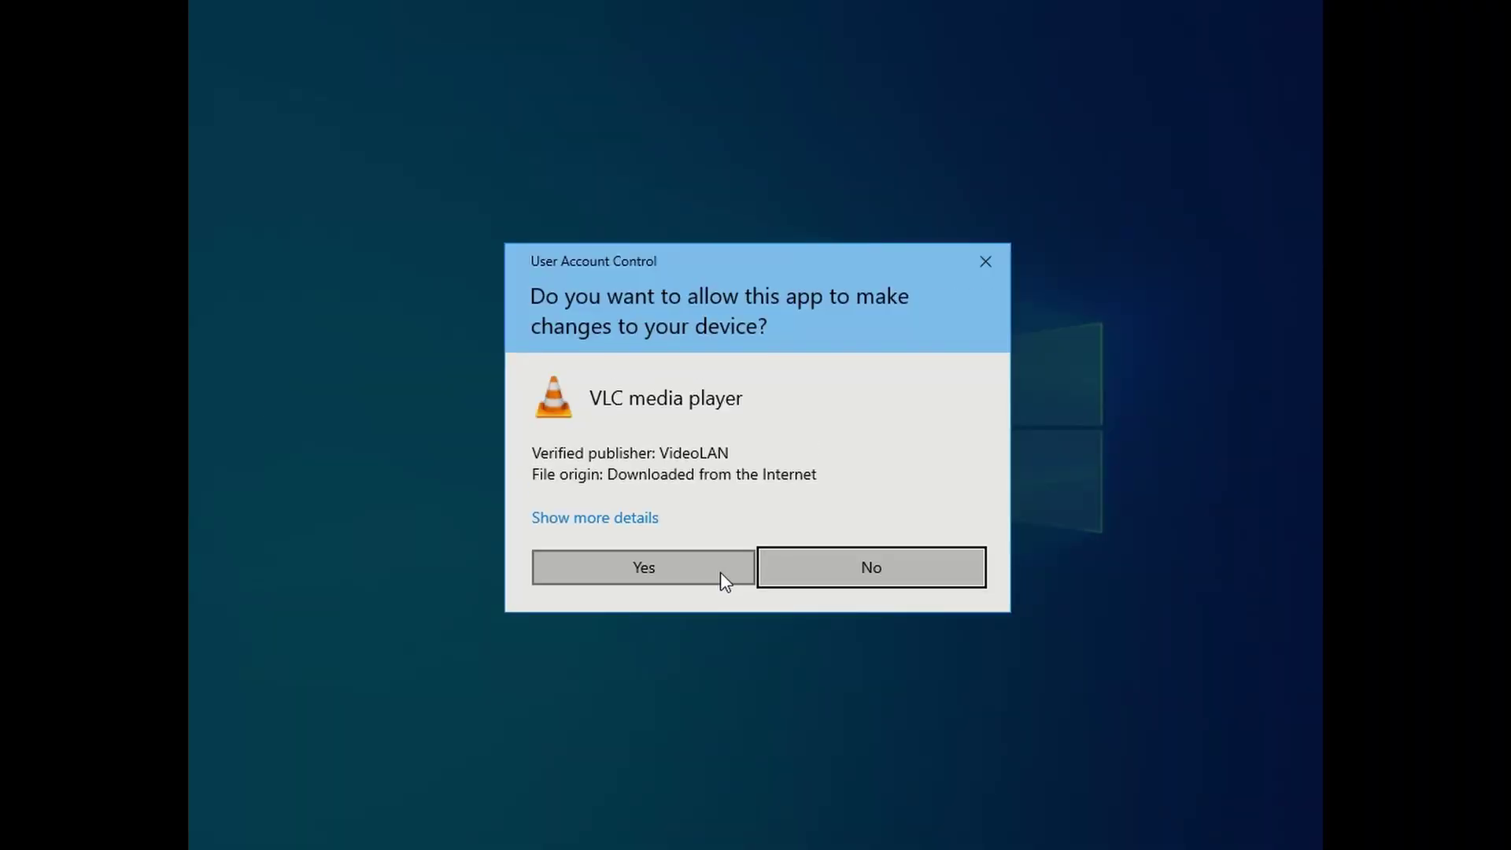
pyautogui.click(720, 573)
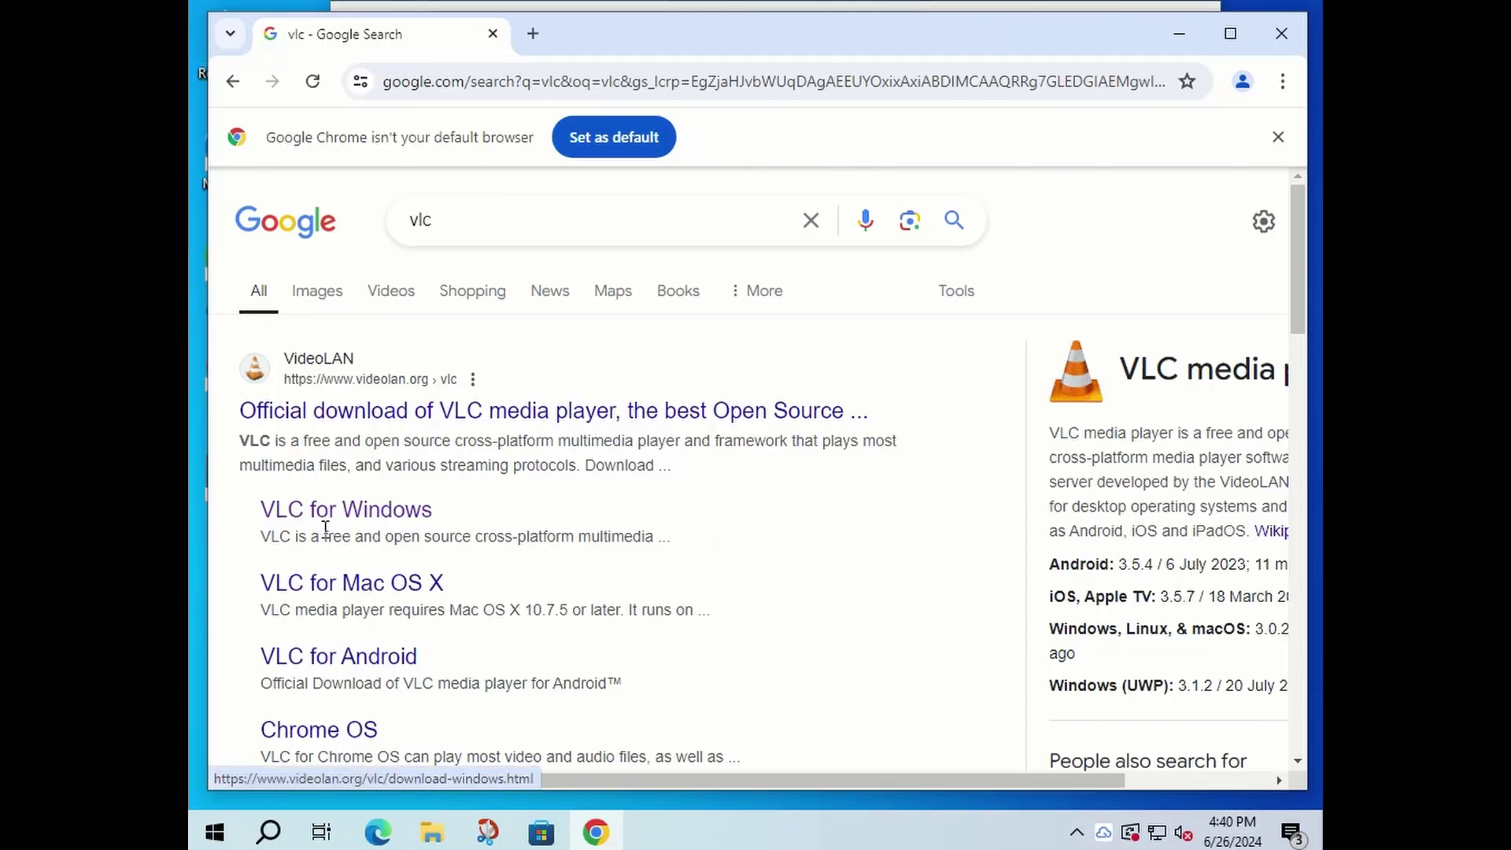
pyautogui.click(329, 519)
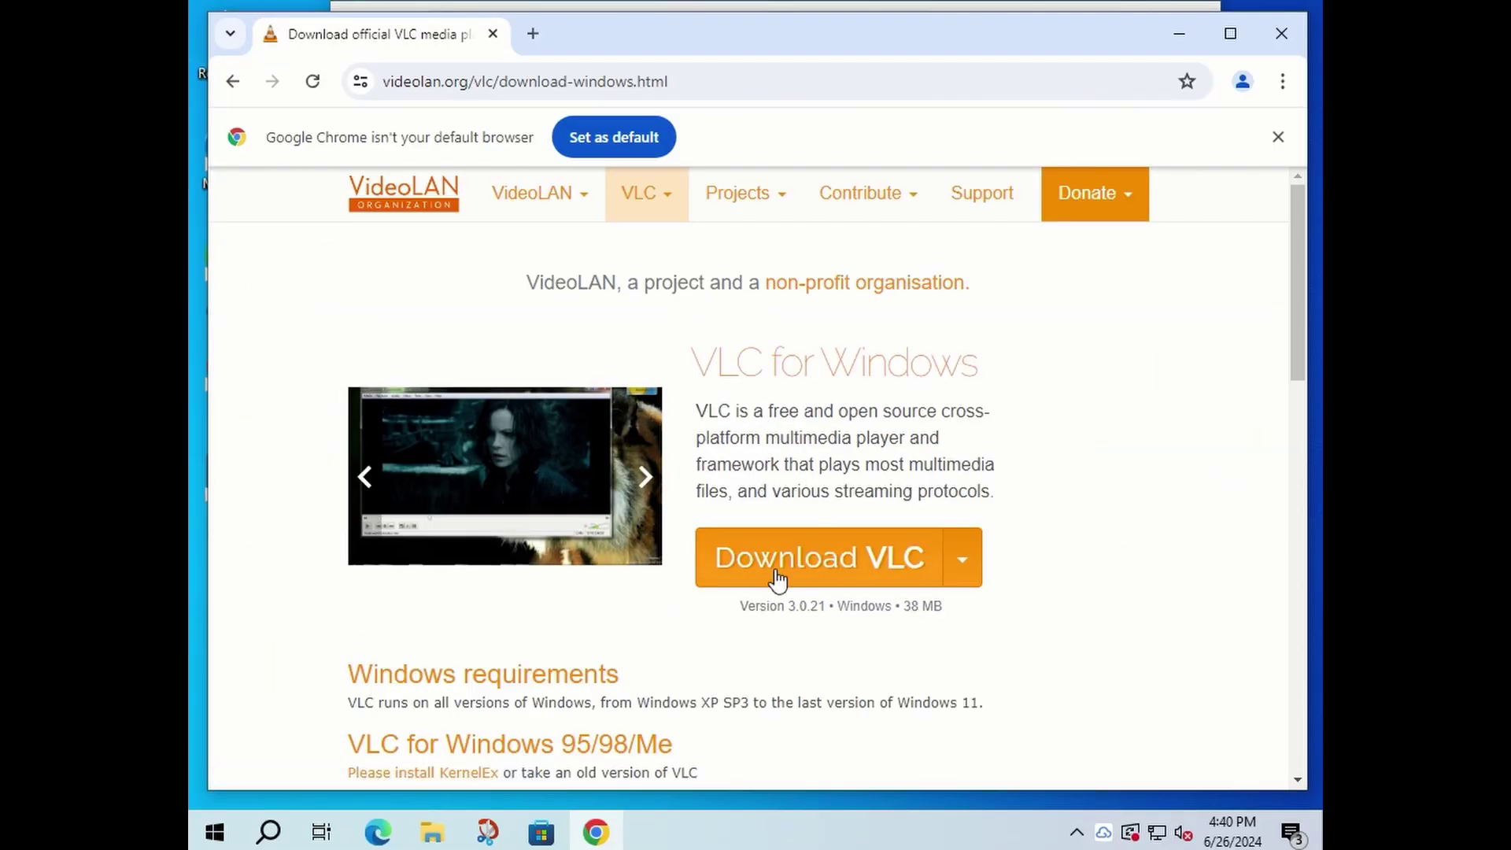
# - Close Chrome, search the Store for 'office' and install WPS Office - All-in-one Office Suite
pyautogui.click(1282, 32)
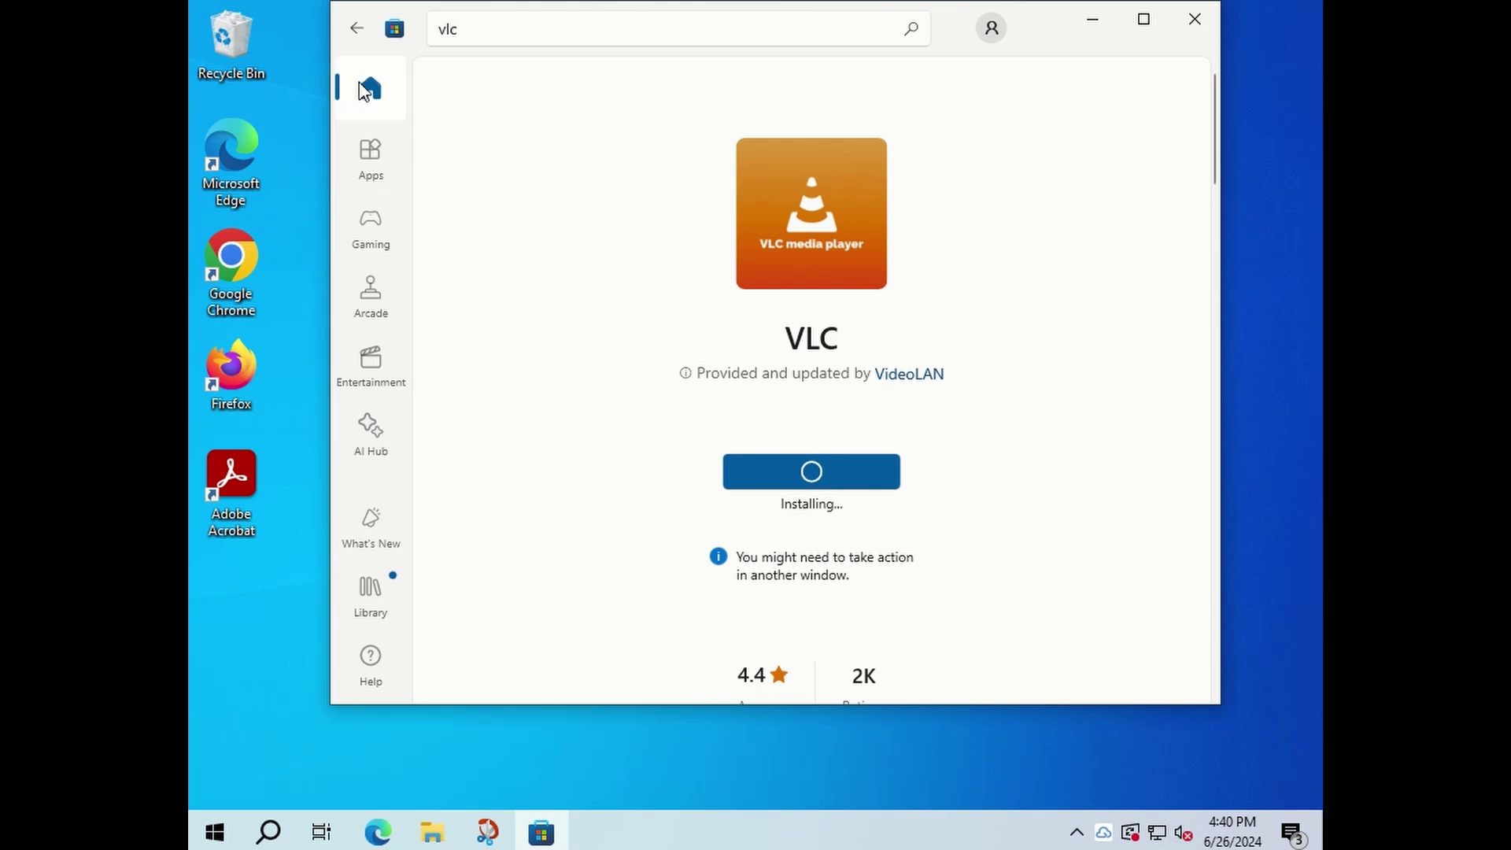
pyautogui.click(504, 24)
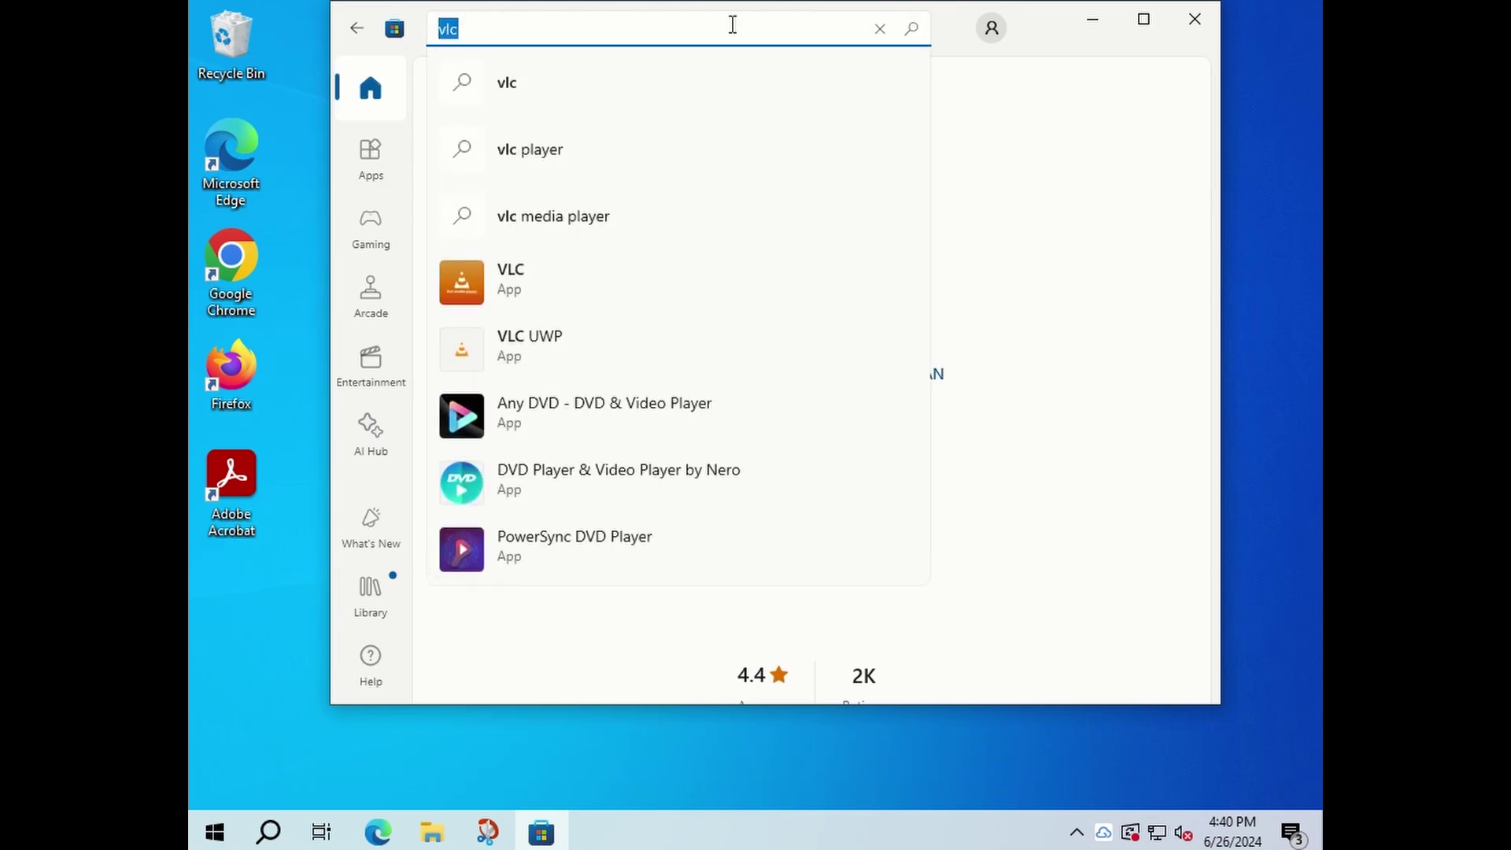
pyautogui.click(1045, 149)
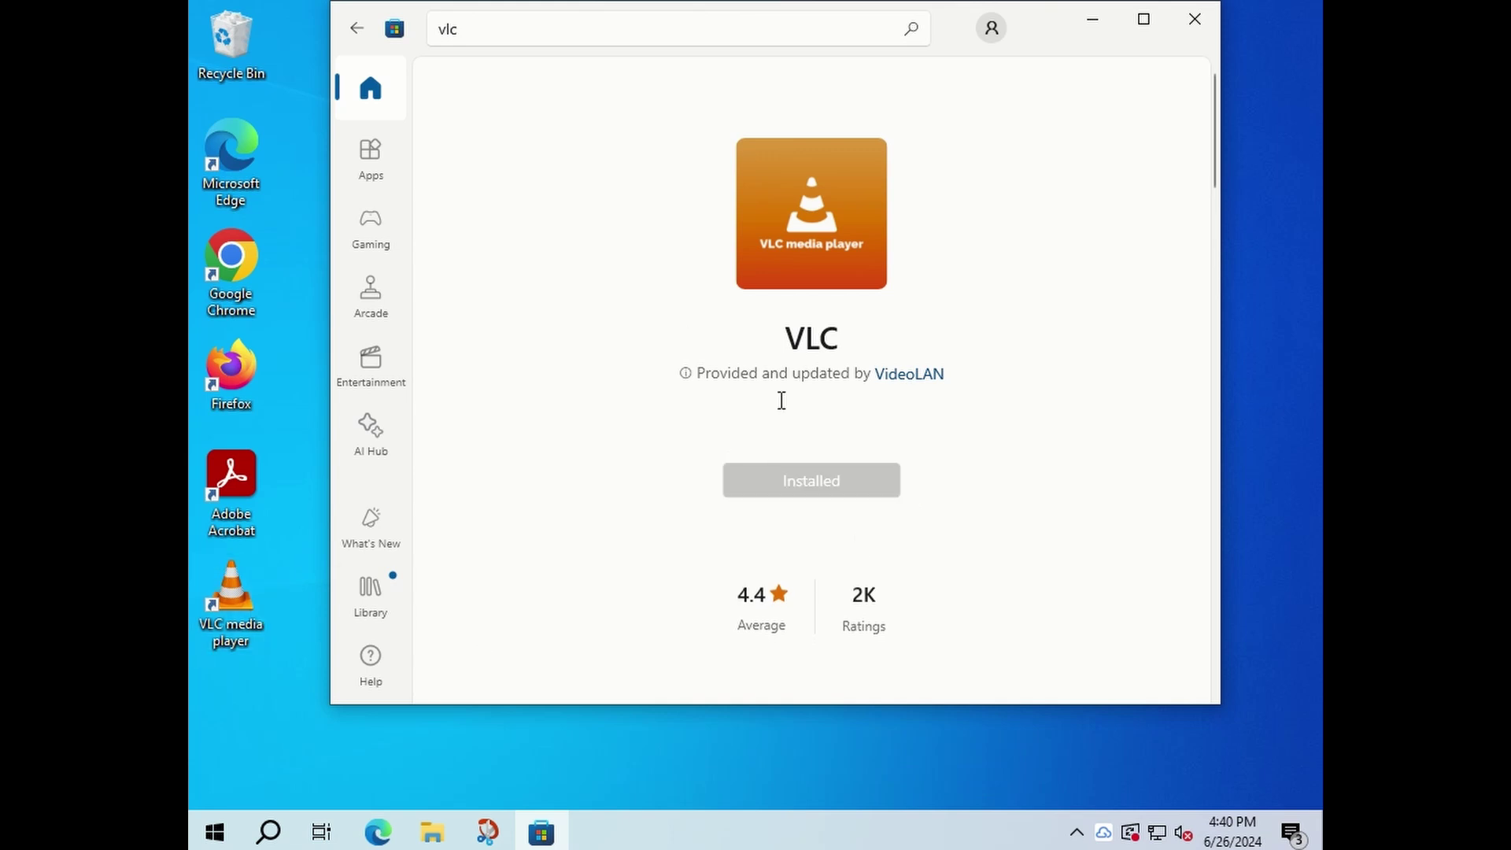
pyautogui.click(498, 31)
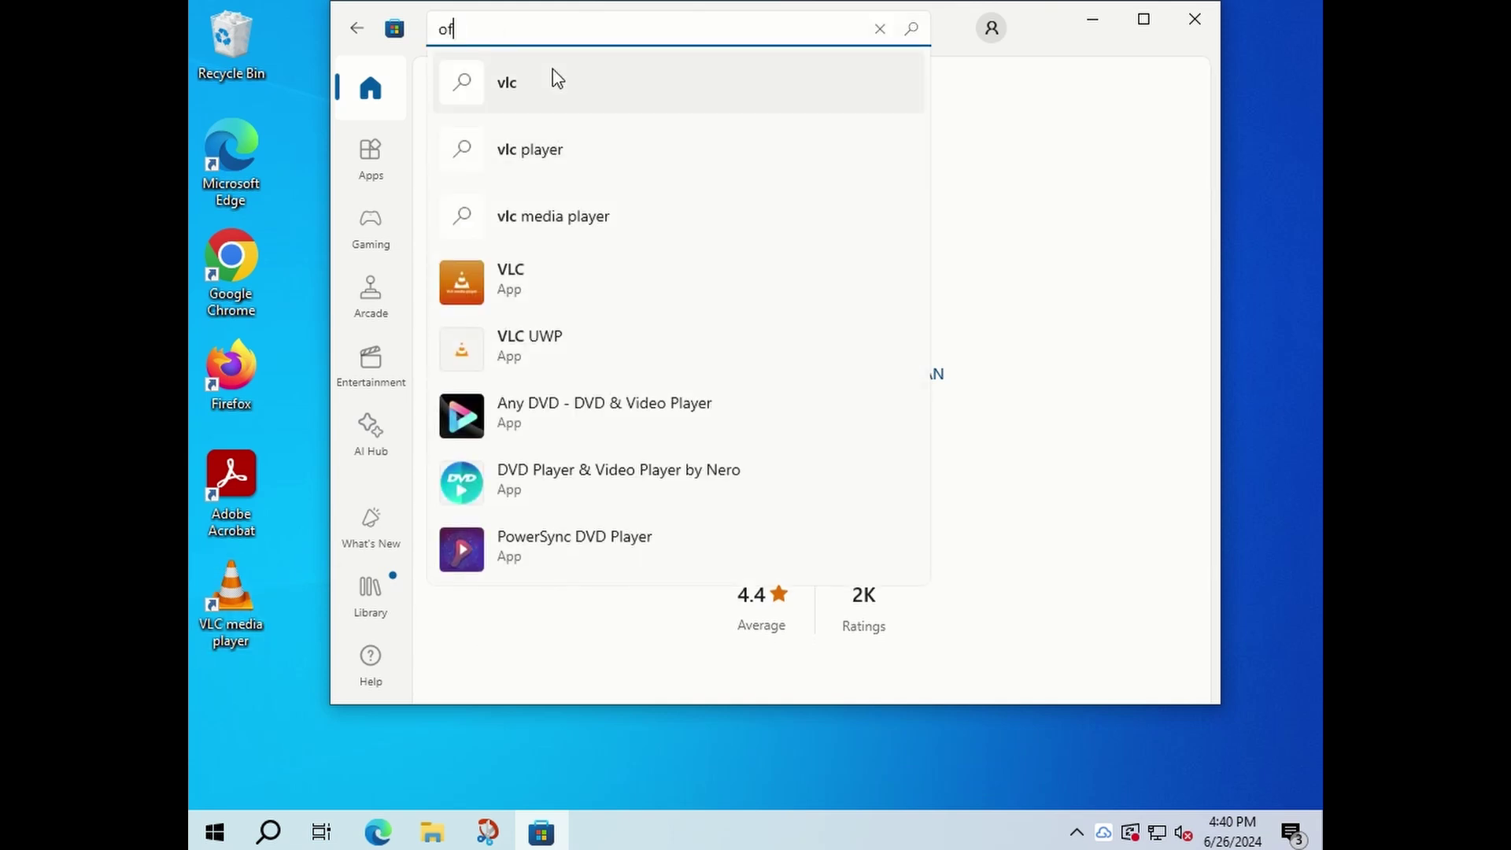
pyautogui.write('office')
pyautogui.press('Return')
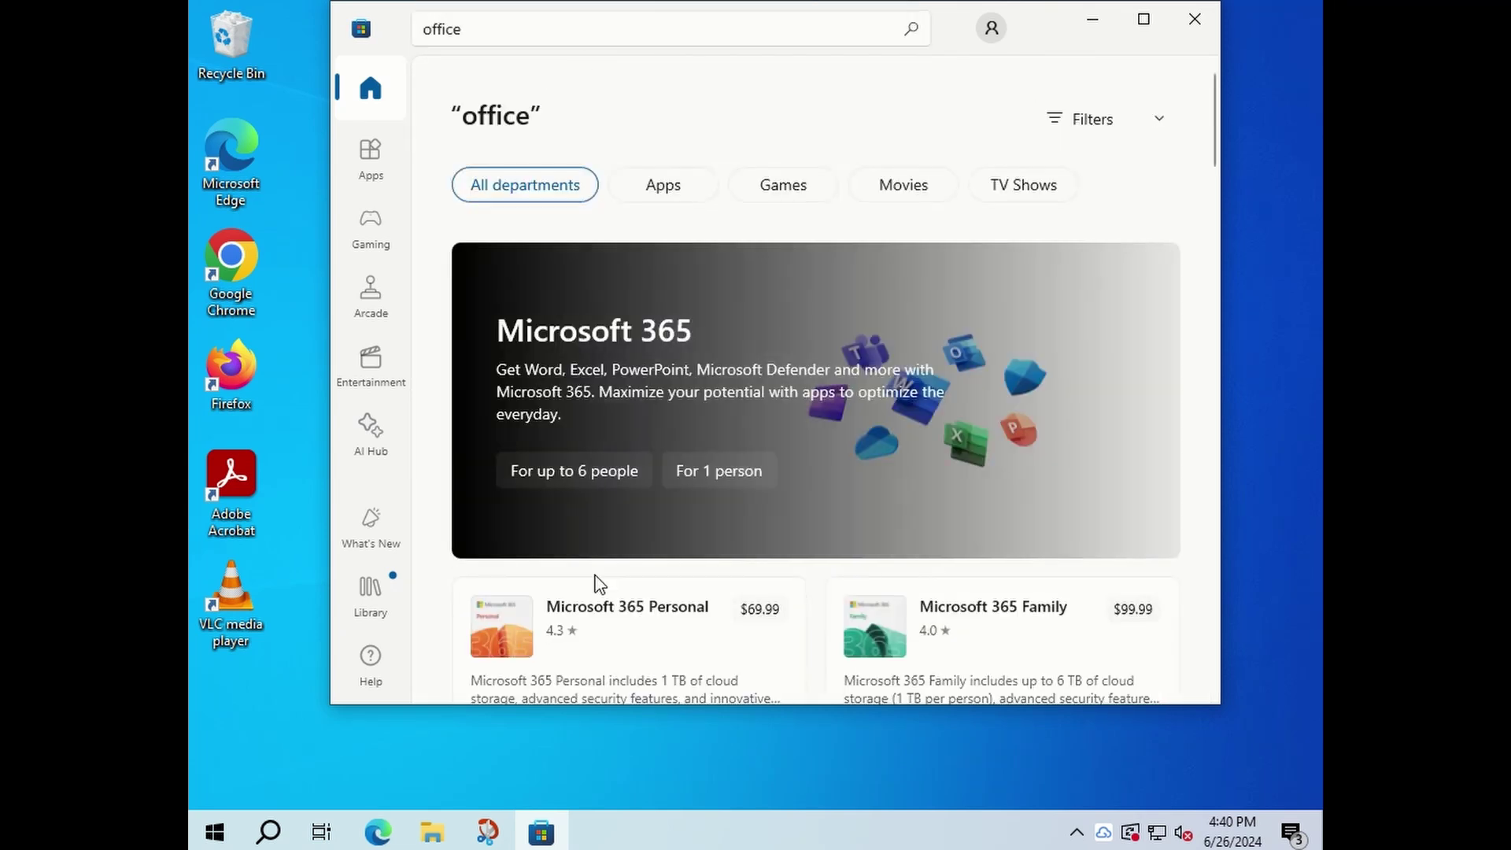
pyautogui.scroll(-3, 652, 639)
pyautogui.scroll(-10, 652, 639)
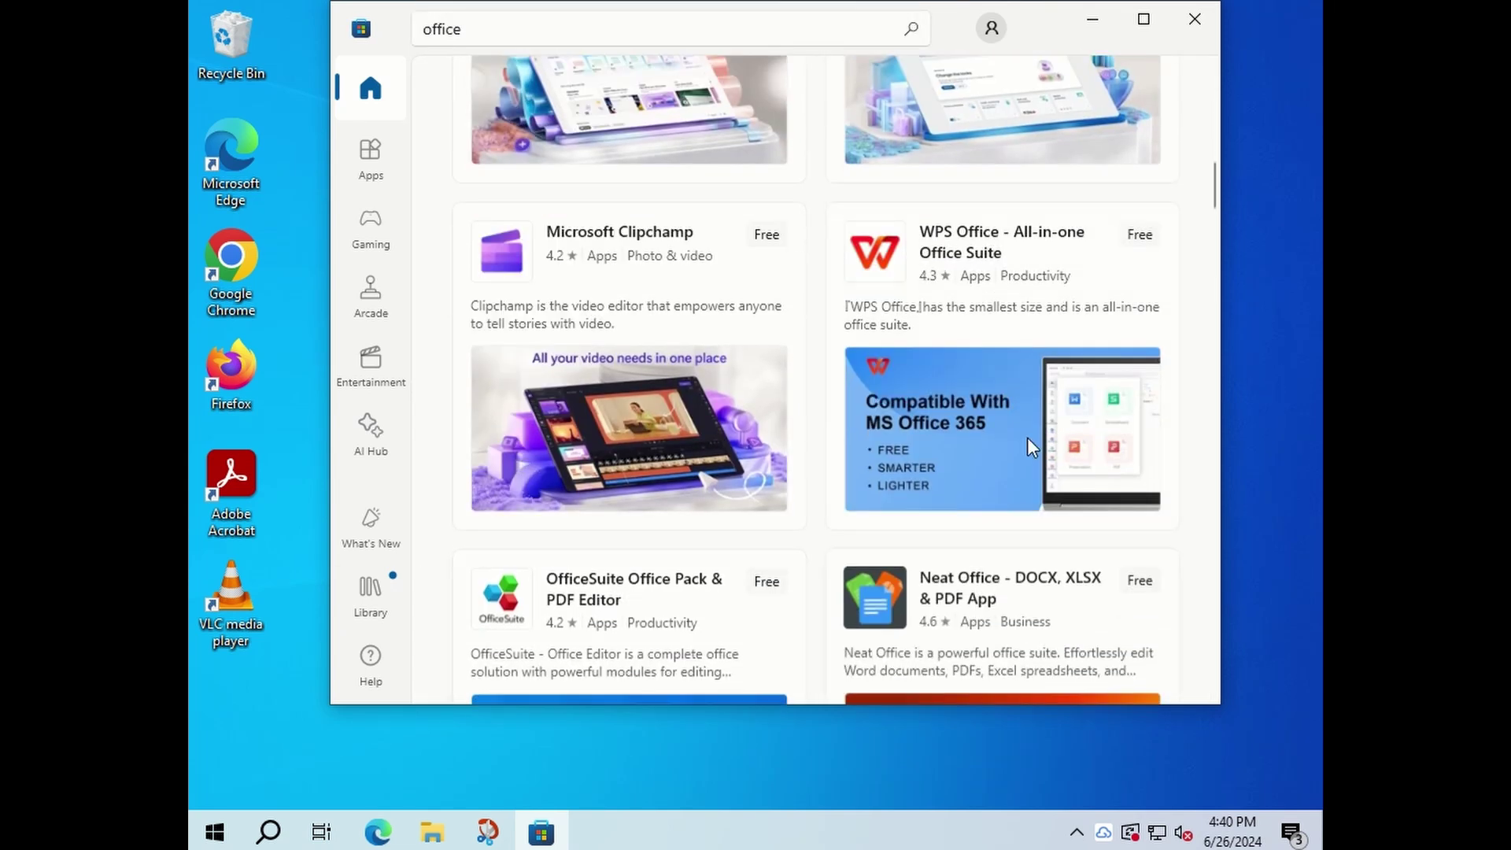
pyautogui.click(1087, 277)
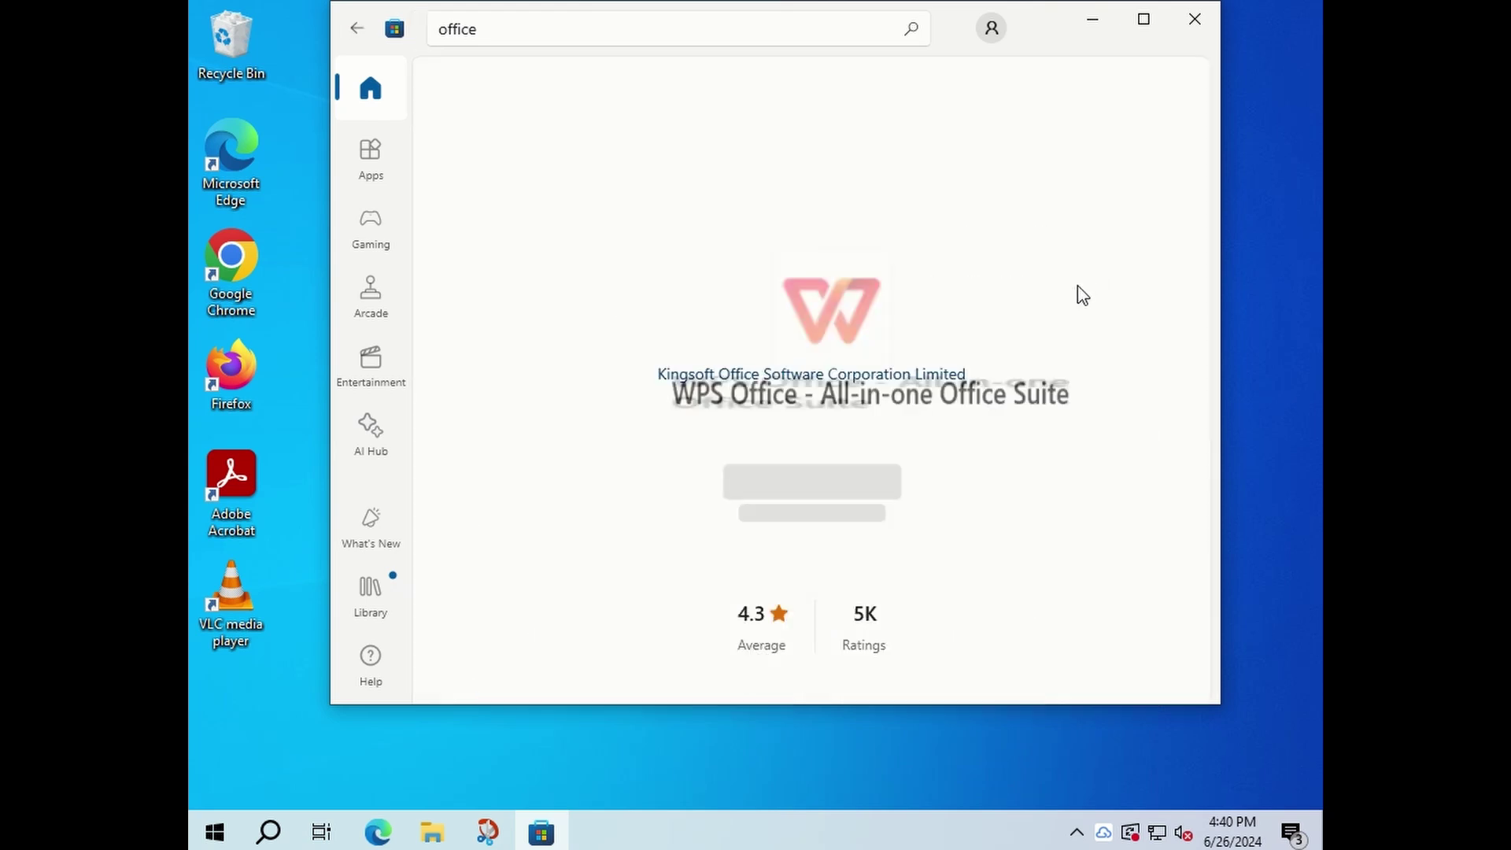
pyautogui.click(797, 482)
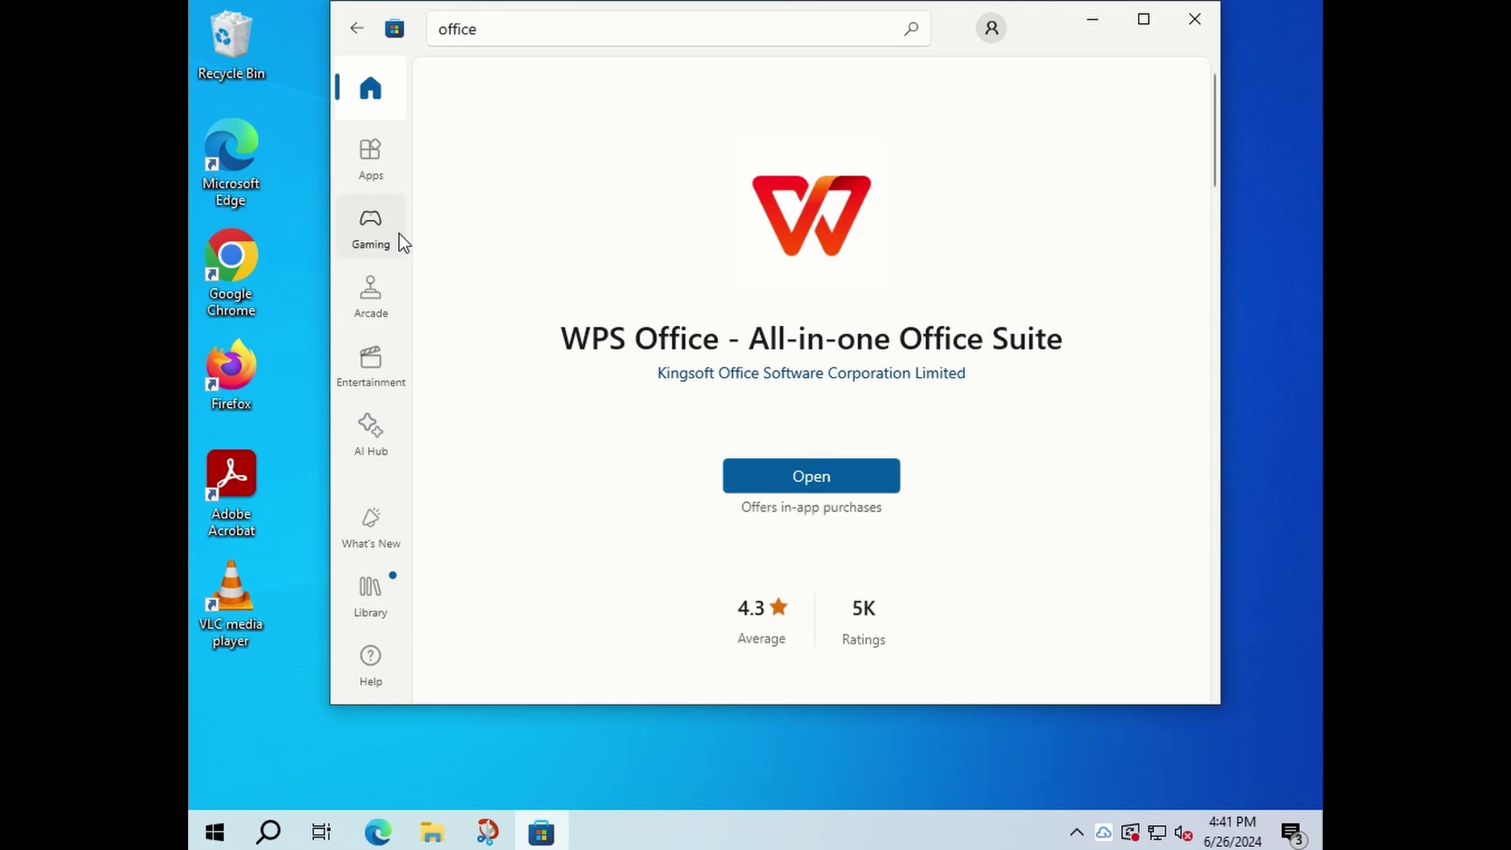
# - From the Store home page, install Spotify Music
pyautogui.click(547, 26)
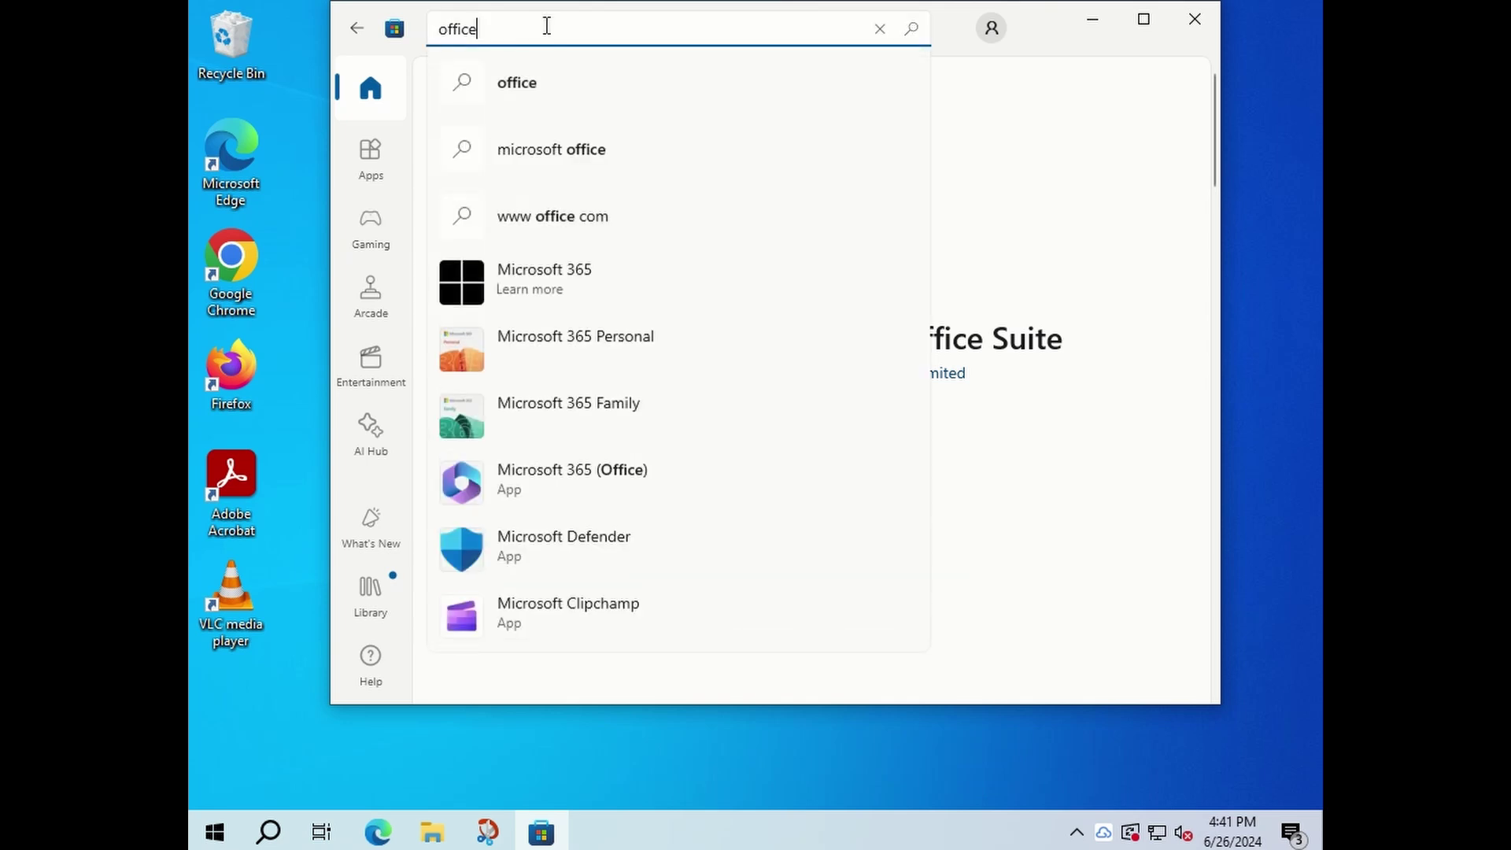
pyautogui.press('Escape')
pyautogui.click(385, 103)
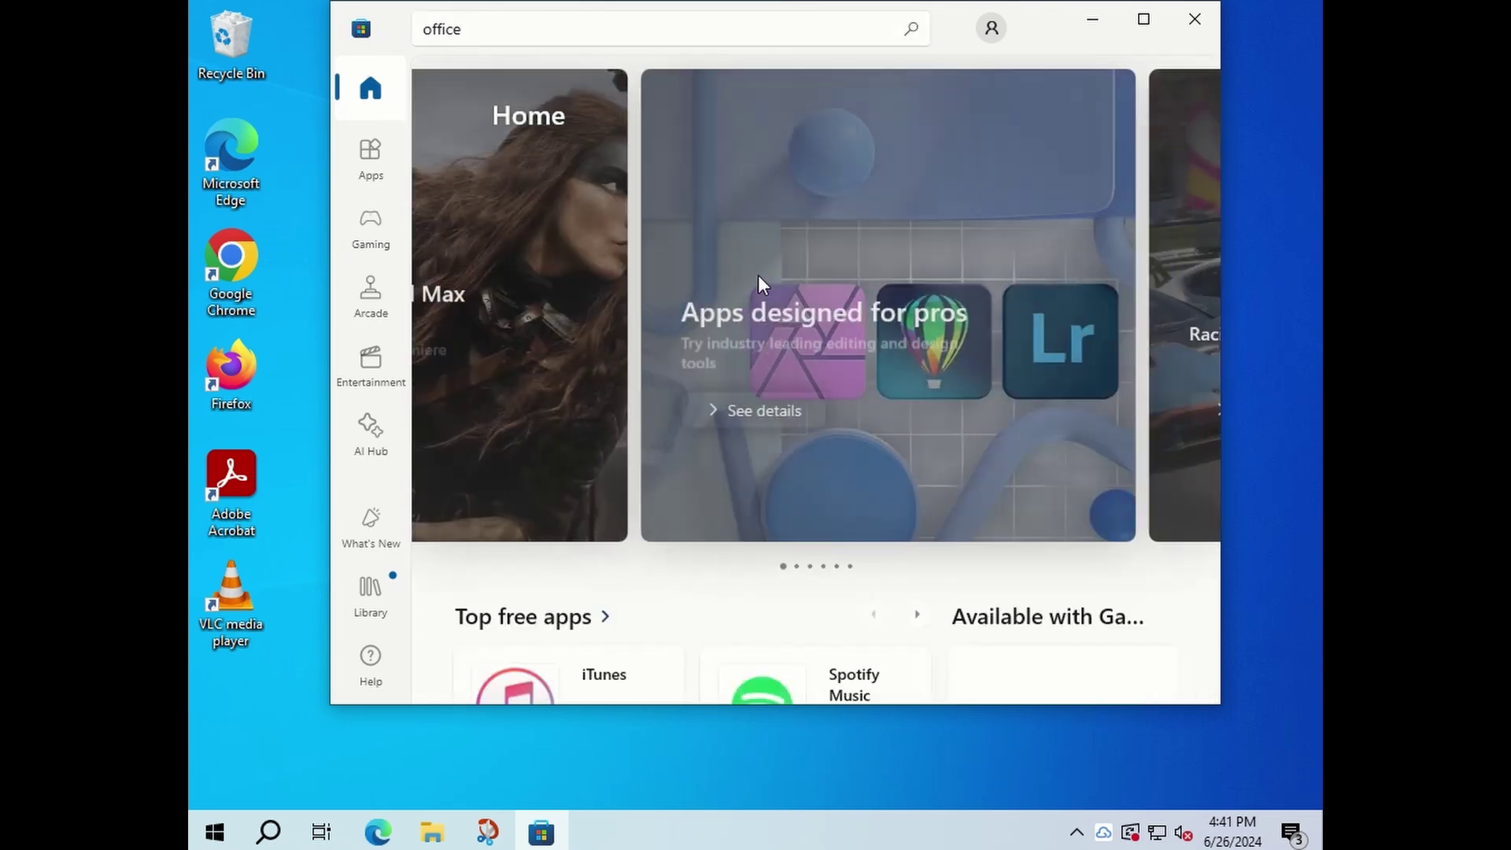
pyautogui.scroll(-3, 715, 597)
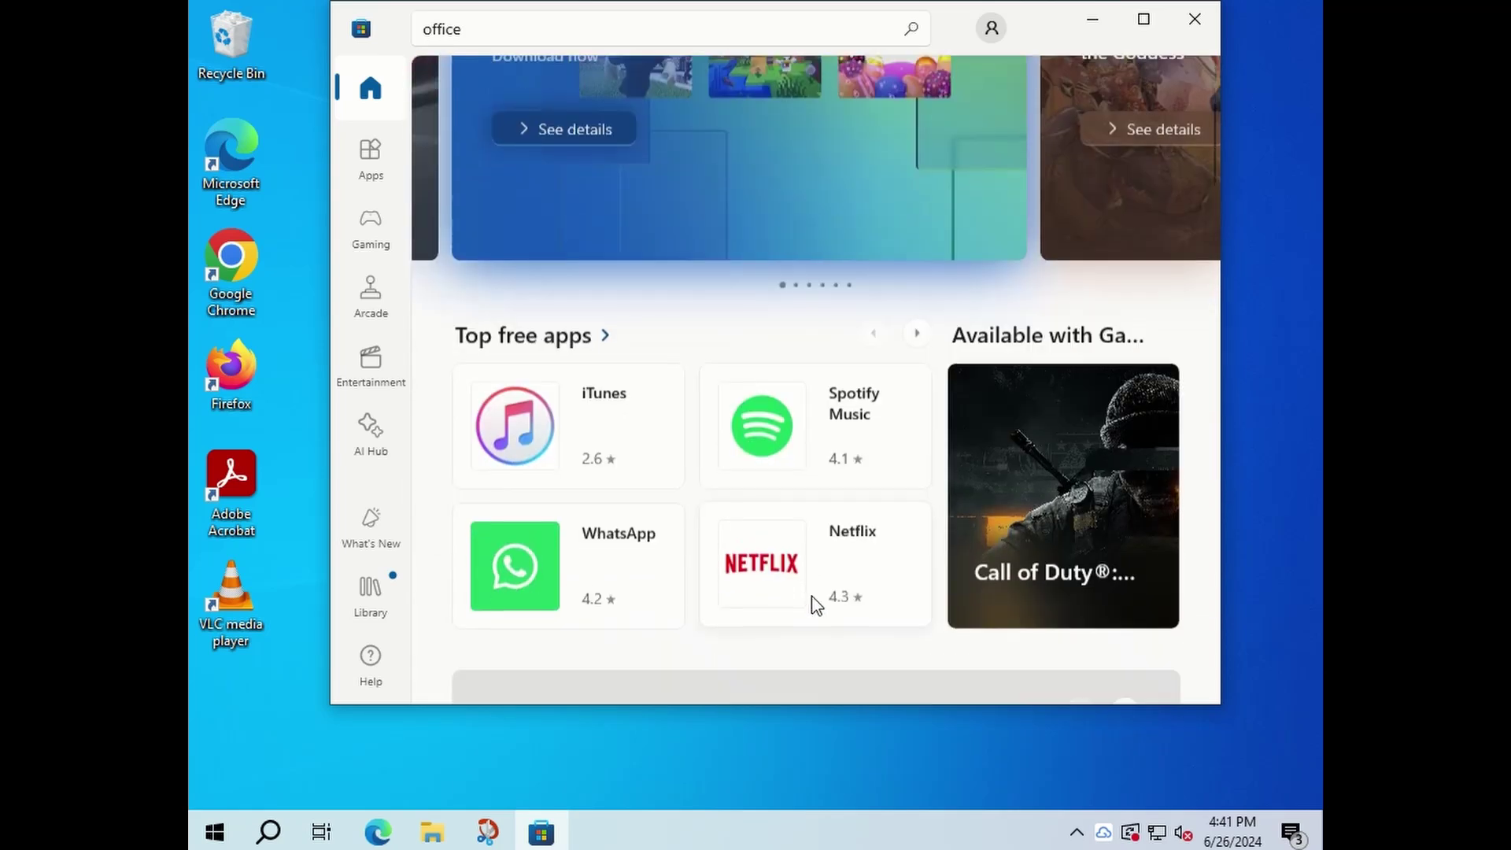
pyautogui.click(897, 431)
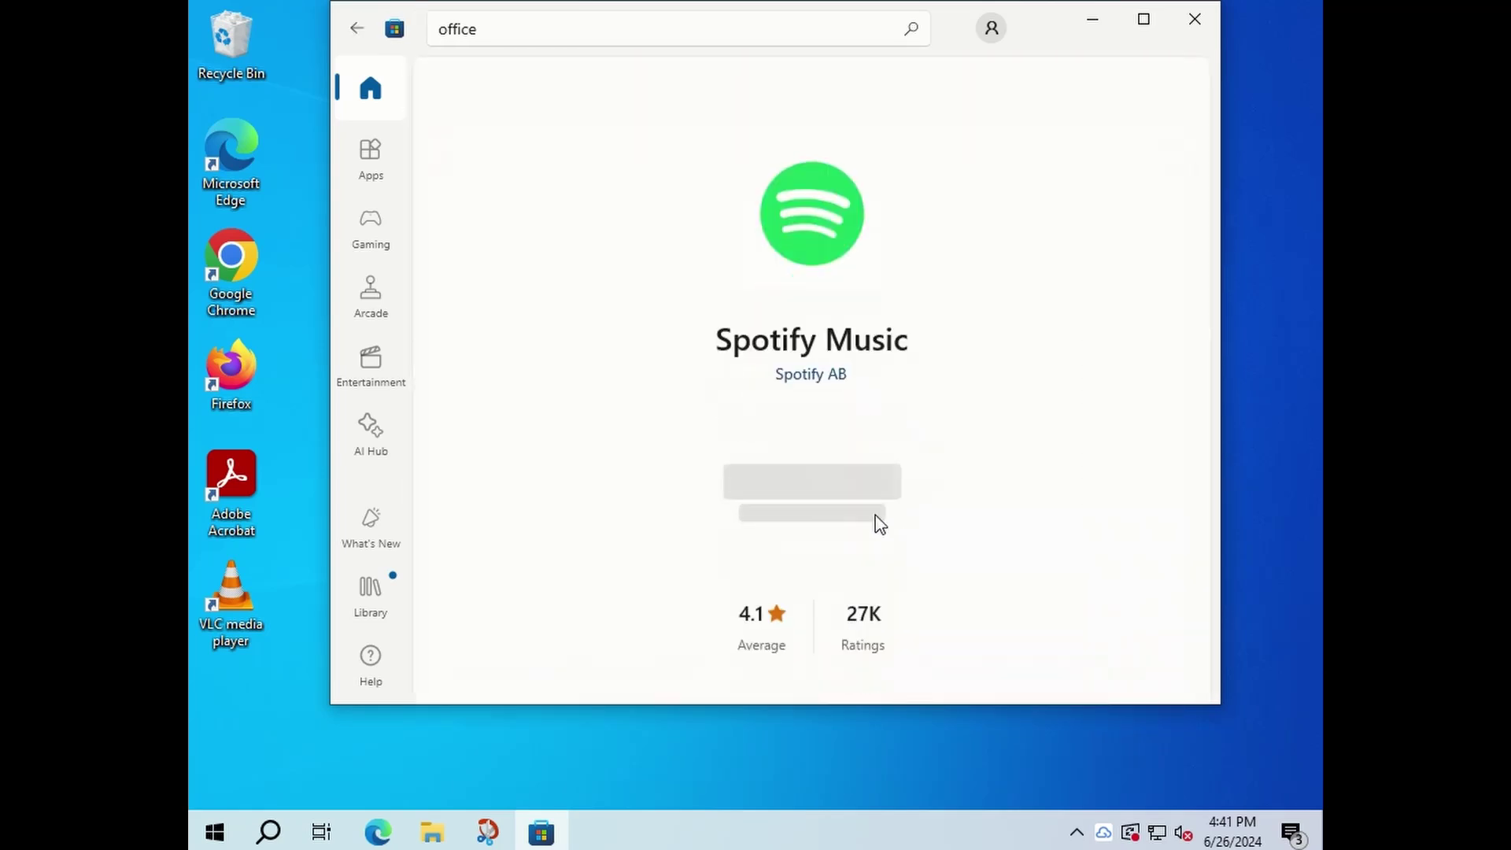
pyautogui.click(825, 490)
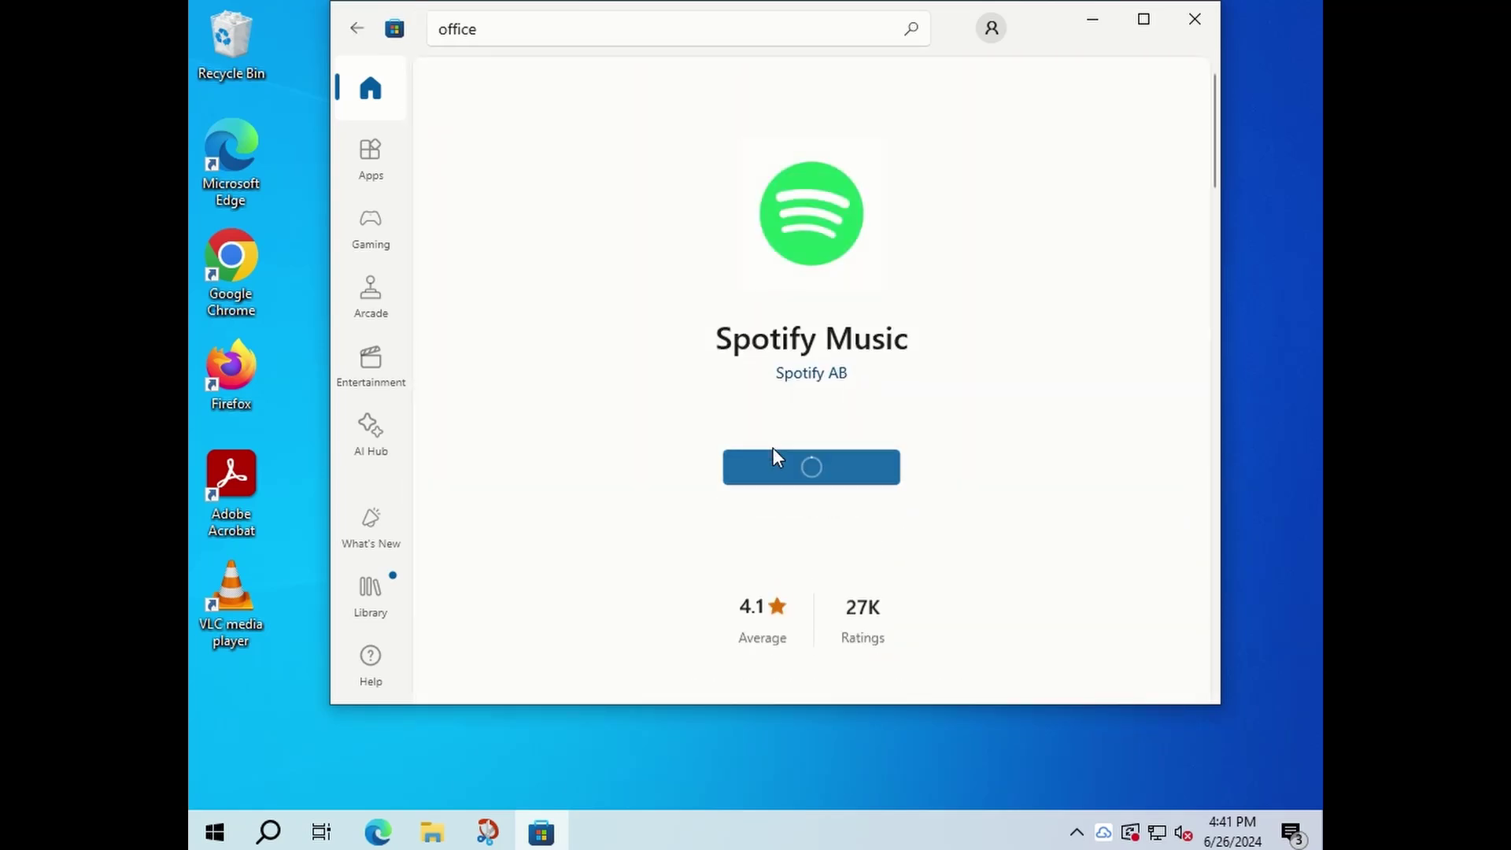
# - Go back and install Netflix, then dismiss the Spotify Music installed notification
pyautogui.click(361, 28)
pyautogui.scroll(-2, 422, 163)
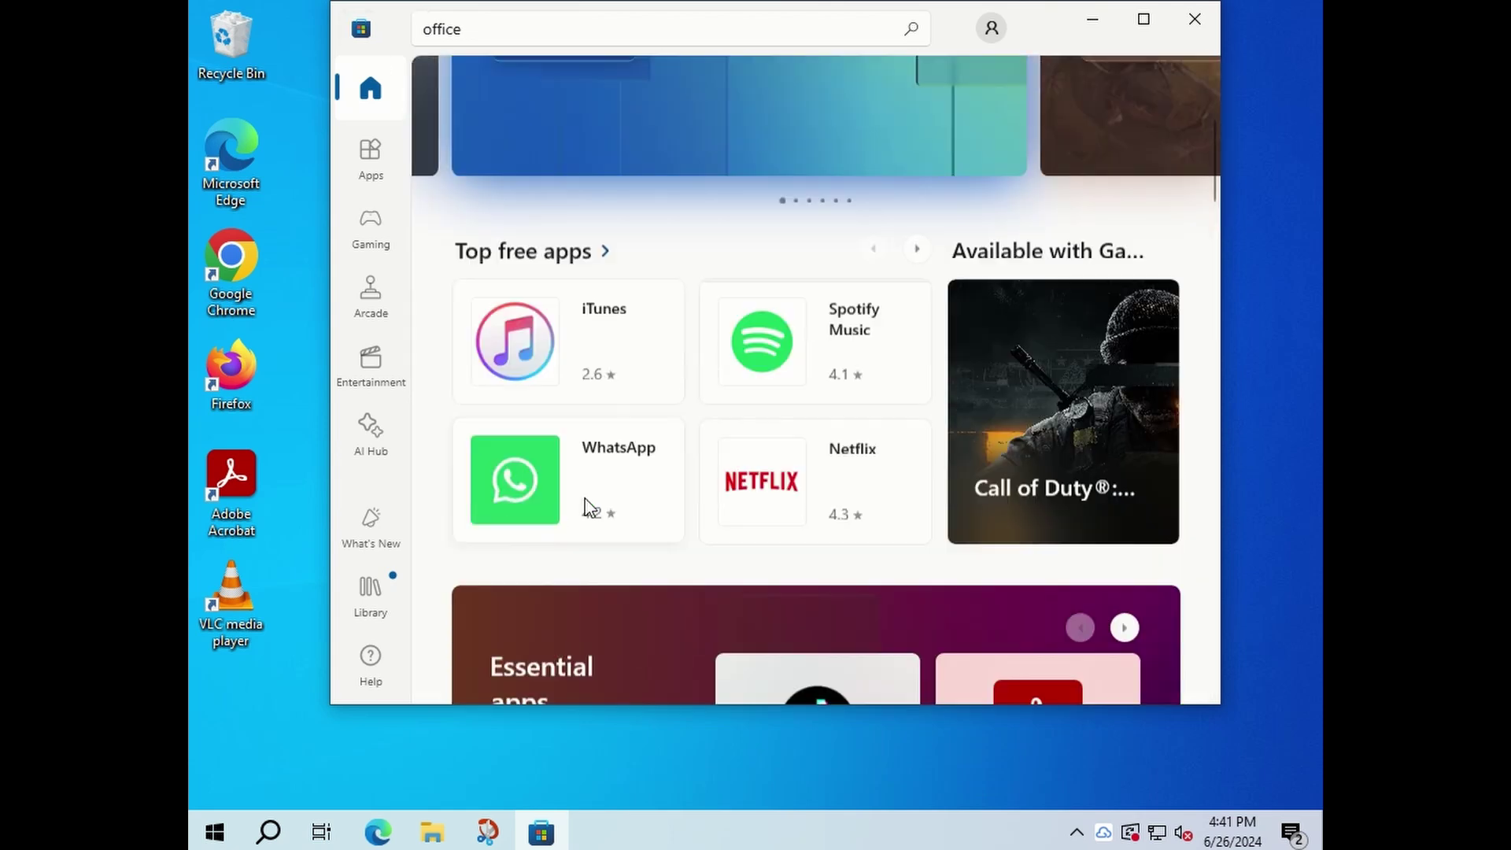
pyautogui.click(912, 451)
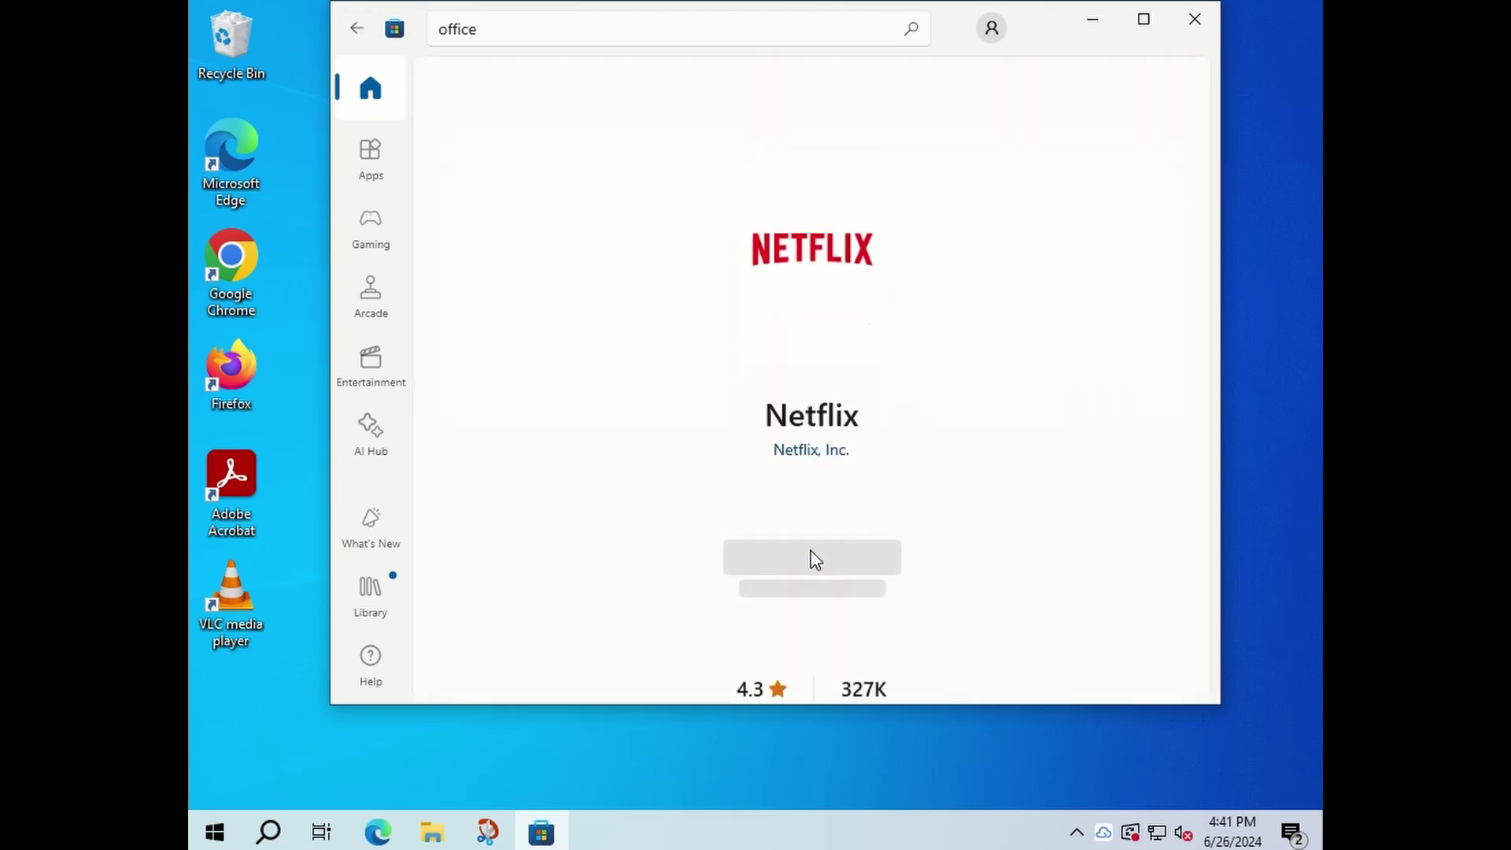
pyautogui.click(813, 471)
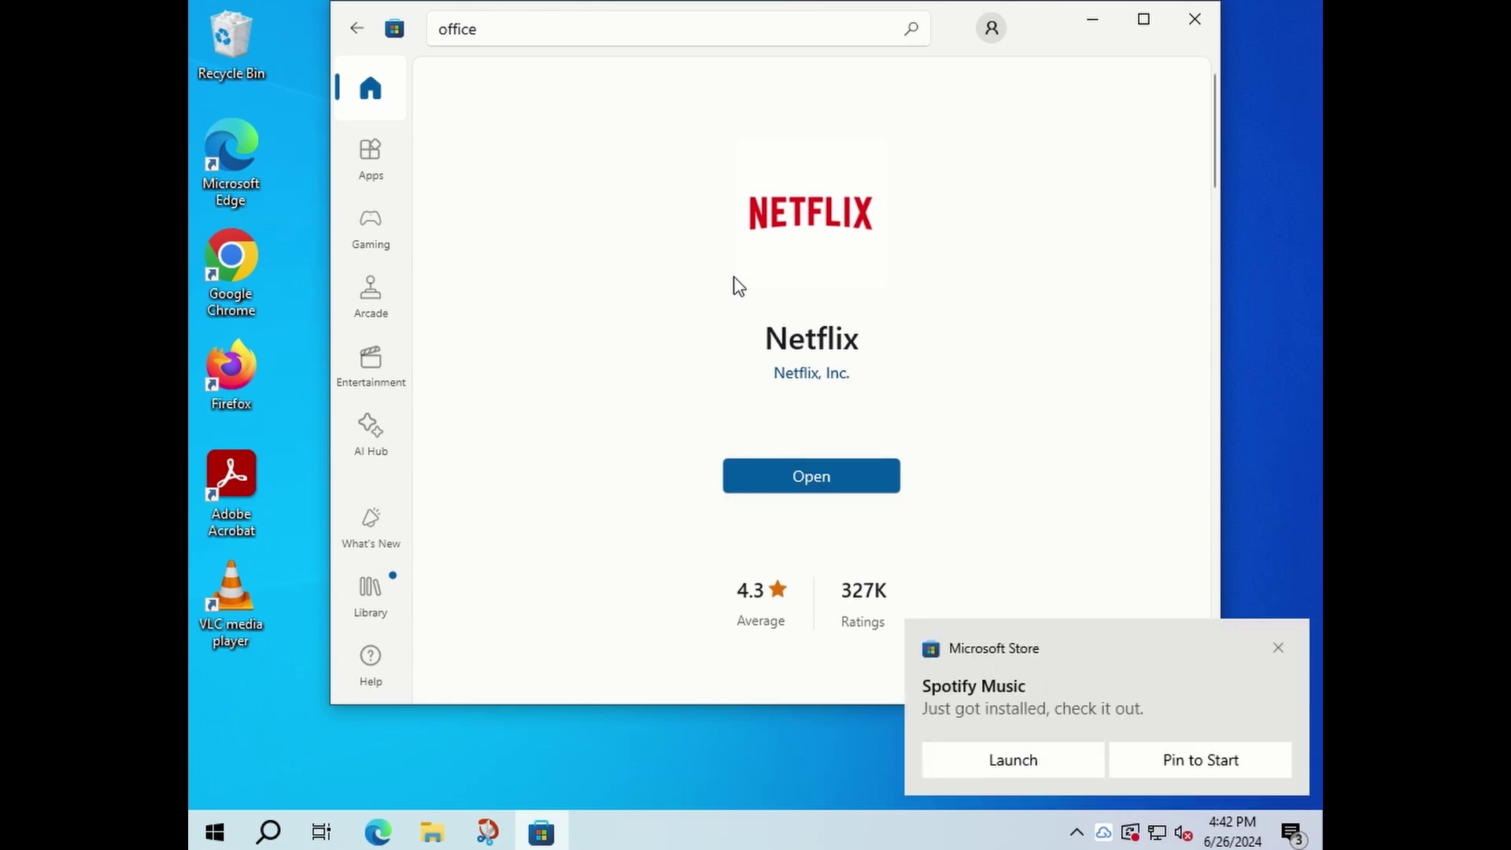
pyautogui.click(1220, 768)
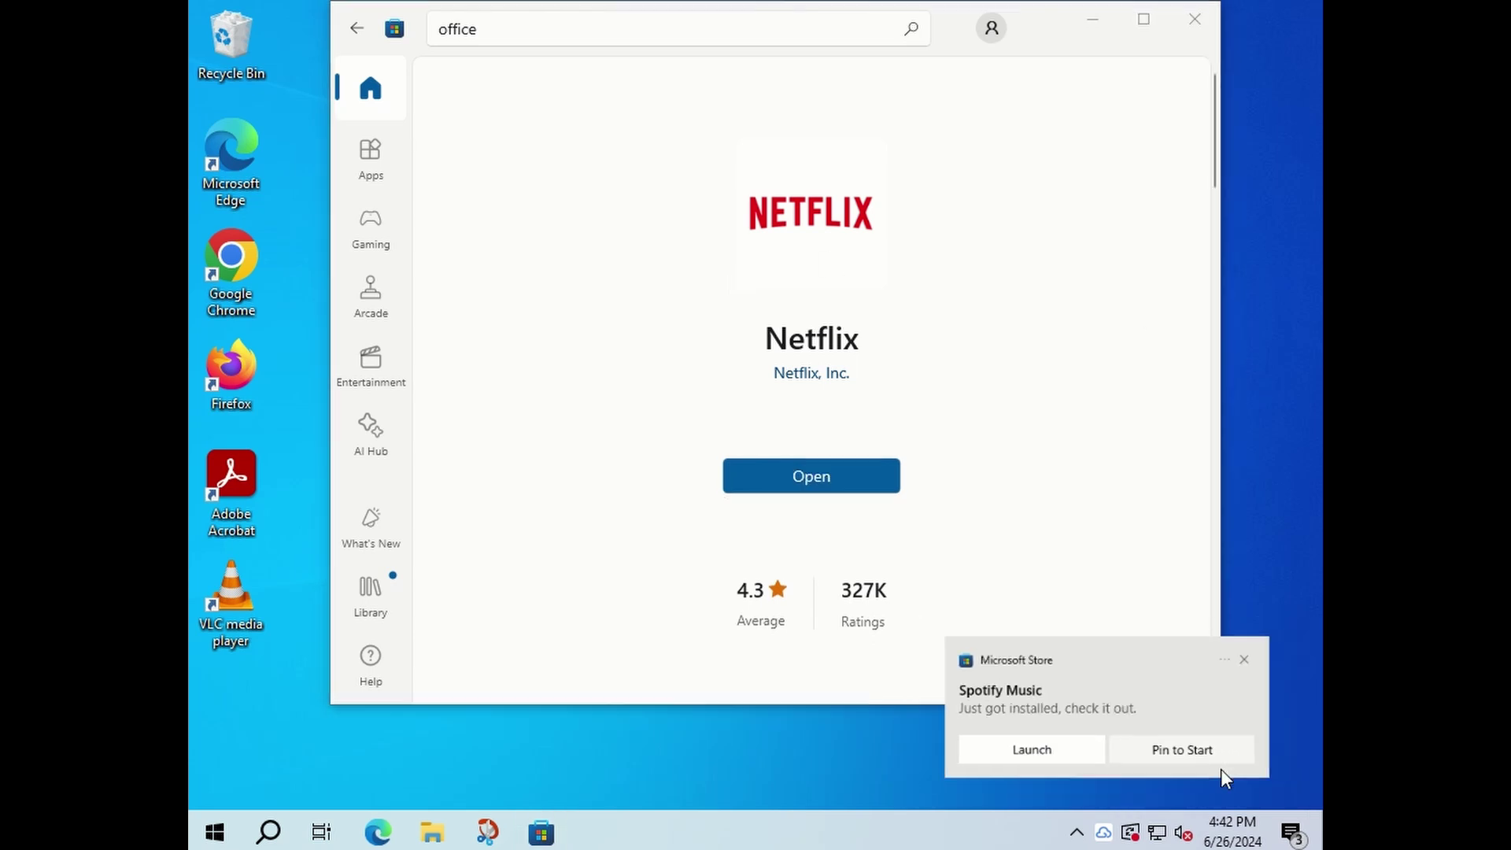
# - Close the Store and rearrange Start tiles: Netflix into Productivity, LinkedIn and Photos moved
pyautogui.click(1194, 19)
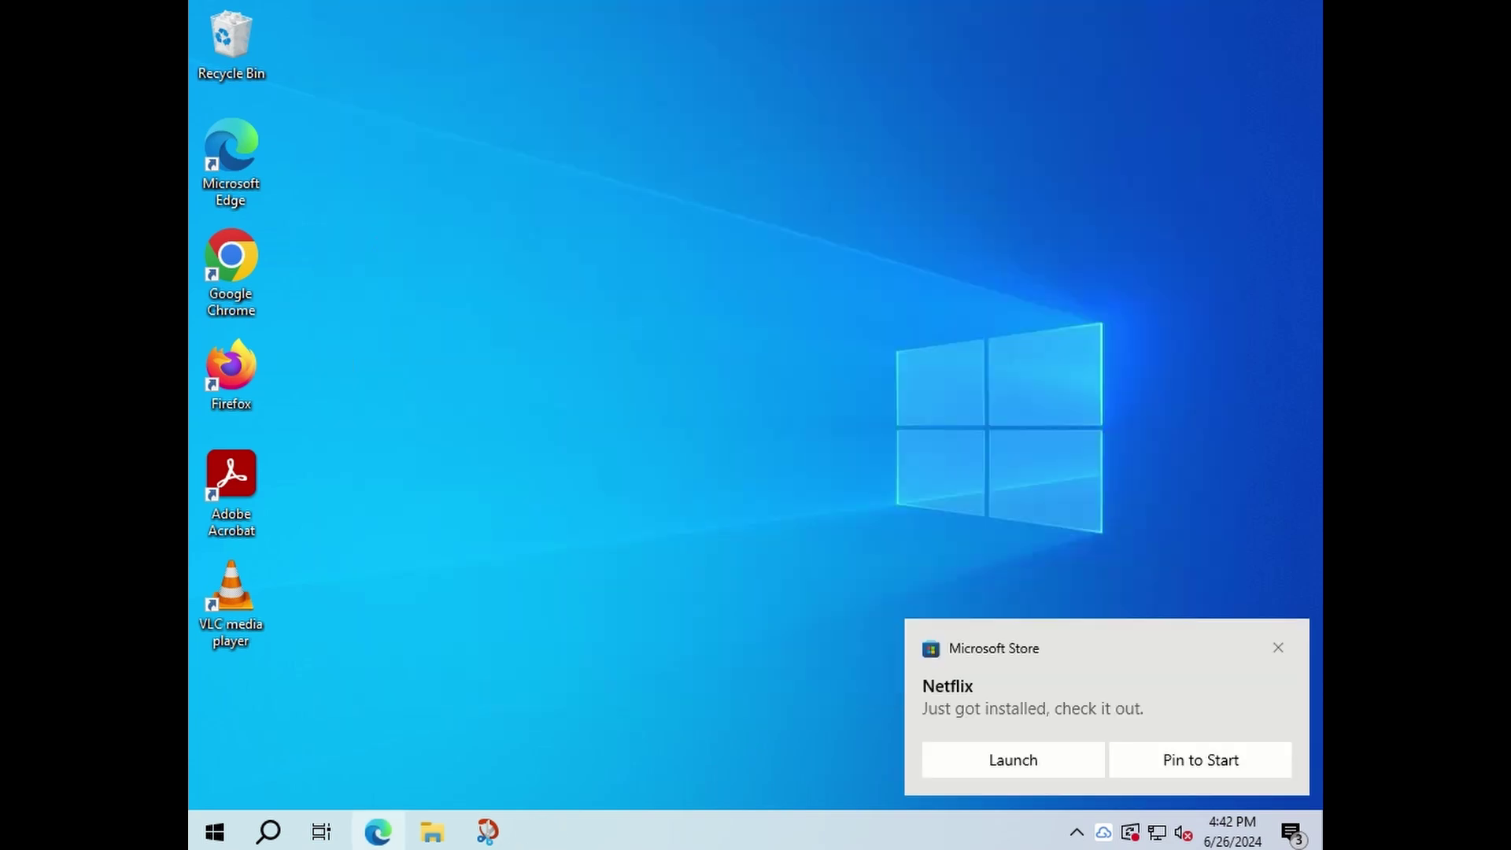
pyautogui.click(215, 832)
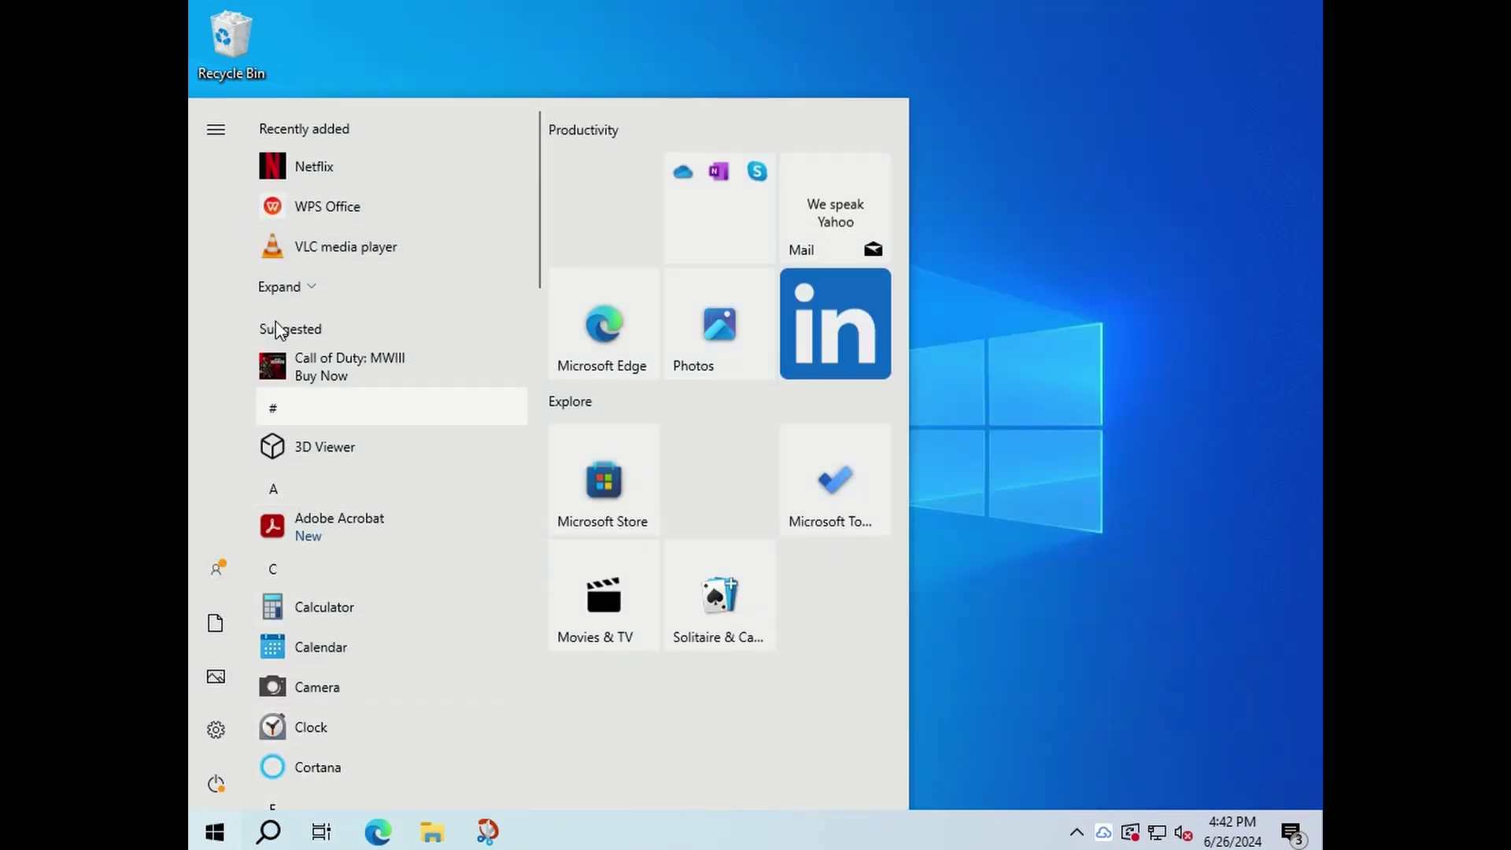
pyautogui.moveTo(636, 209)
pyautogui.mouseDown()
pyautogui.moveTo(607, 206)
pyautogui.moveTo(629, 202)
pyautogui.mouseUp()
pyautogui.moveTo(787, 331); pyautogui.dragTo(672, 213)
pyautogui.moveTo(776, 406); pyautogui.dragTo(836, 370)
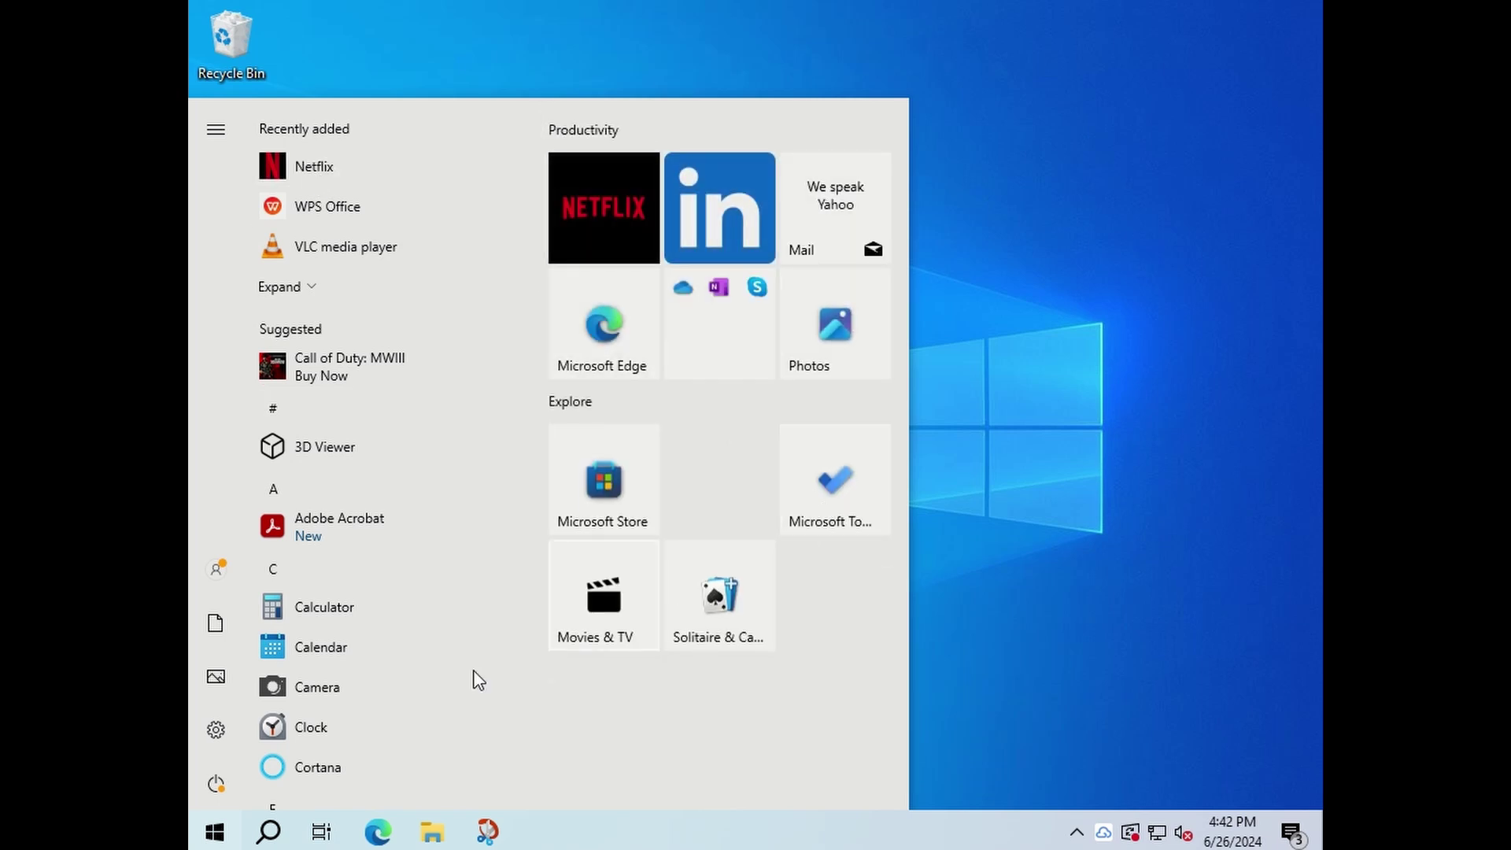
# - Pin Spotify as a tile in the Explore group and launch WPS Office
pyautogui.scroll(-3, 393, 585)
pyautogui.scroll(-2, 389, 582)
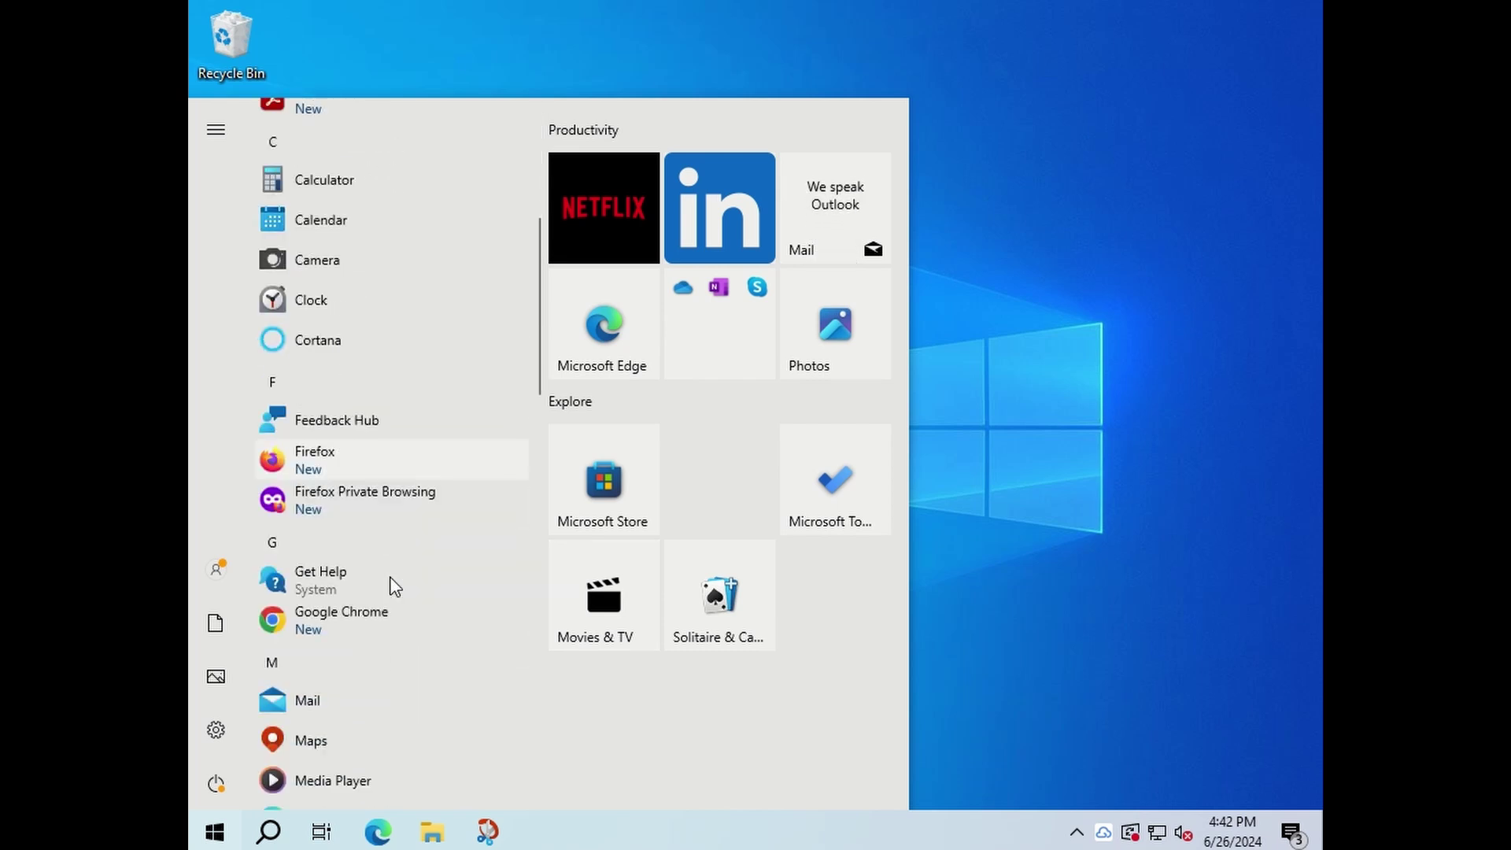
pyautogui.scroll(-1, 377, 535)
pyautogui.scroll(-3, 370, 559)
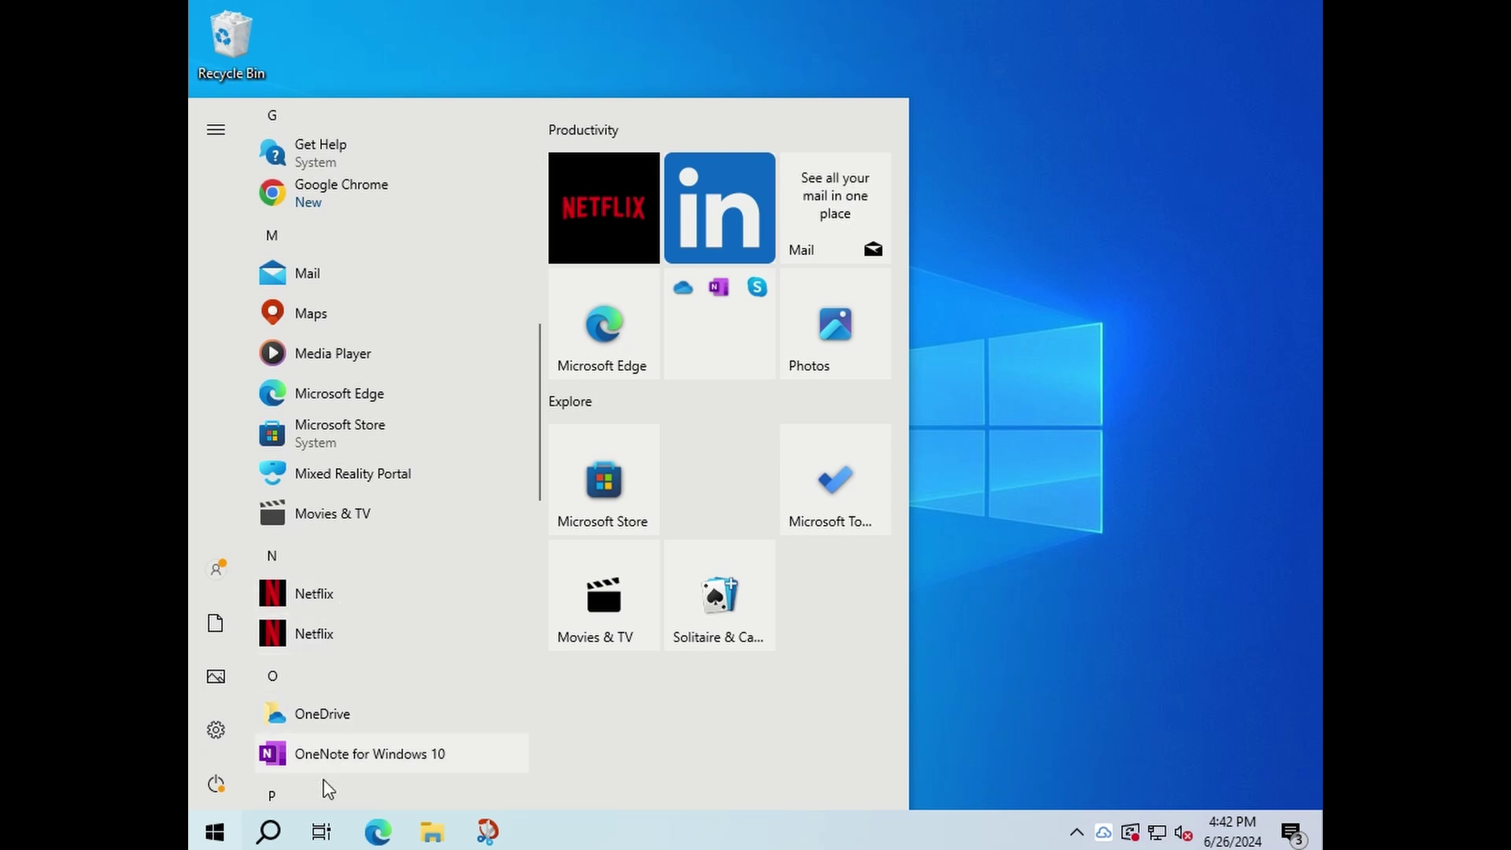
pyautogui.scroll(-6, 325, 669)
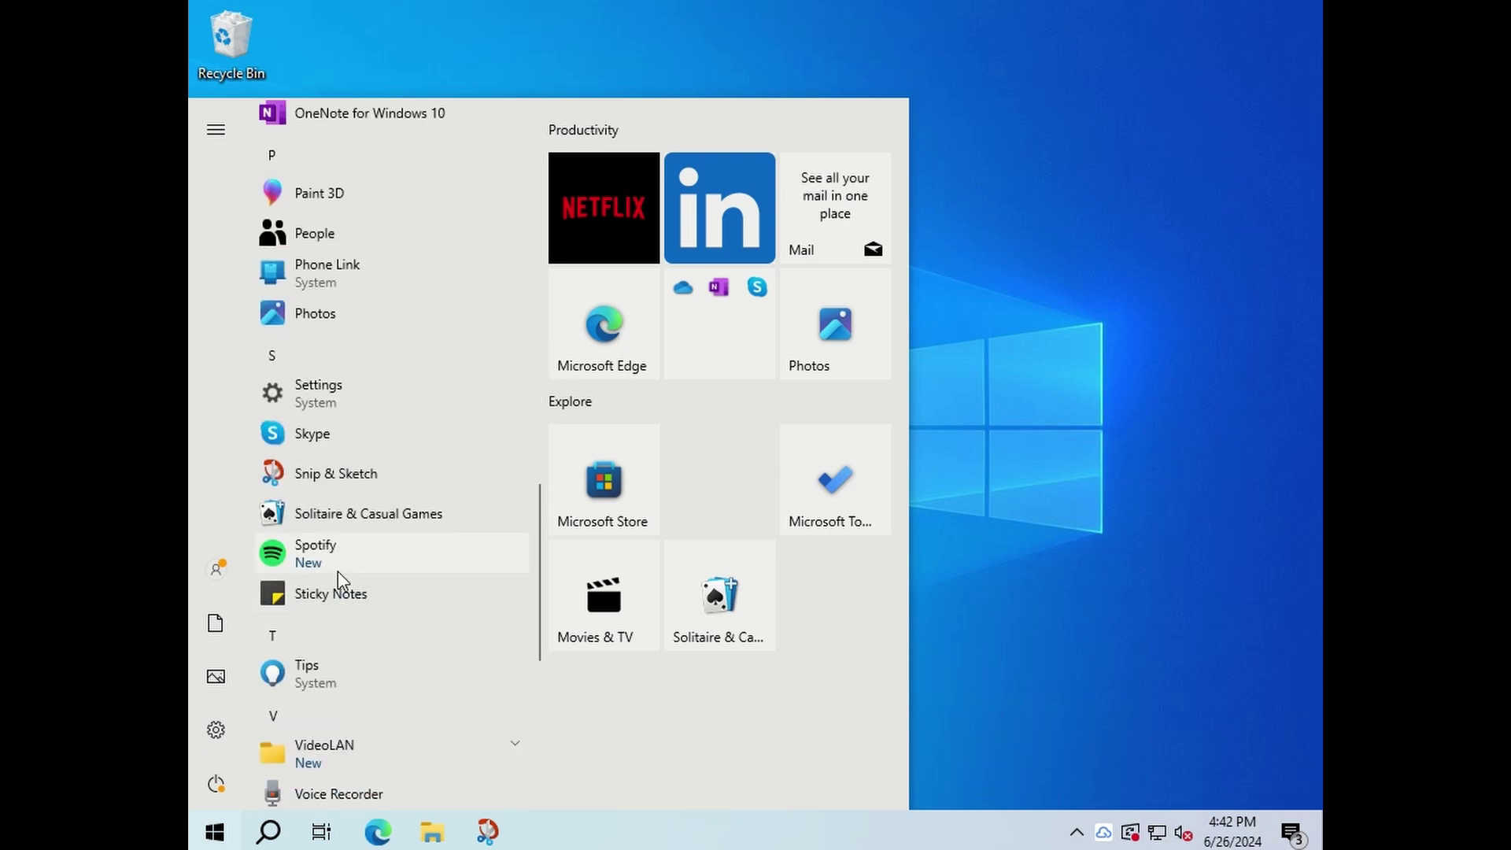
pyautogui.moveTo(338, 560); pyautogui.dragTo(693, 460)
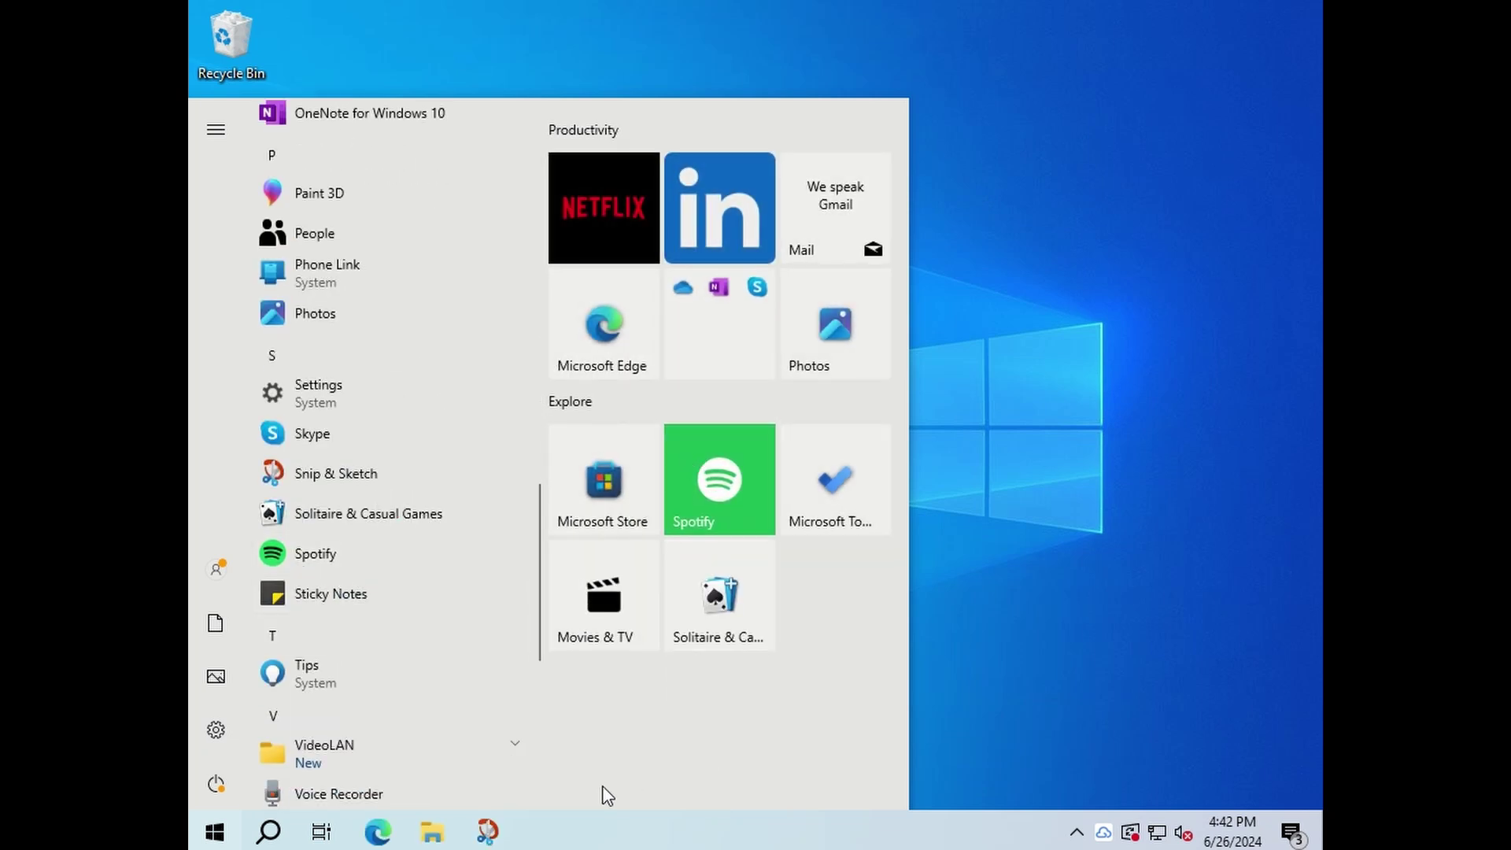
pyautogui.scroll(15, 441, 513)
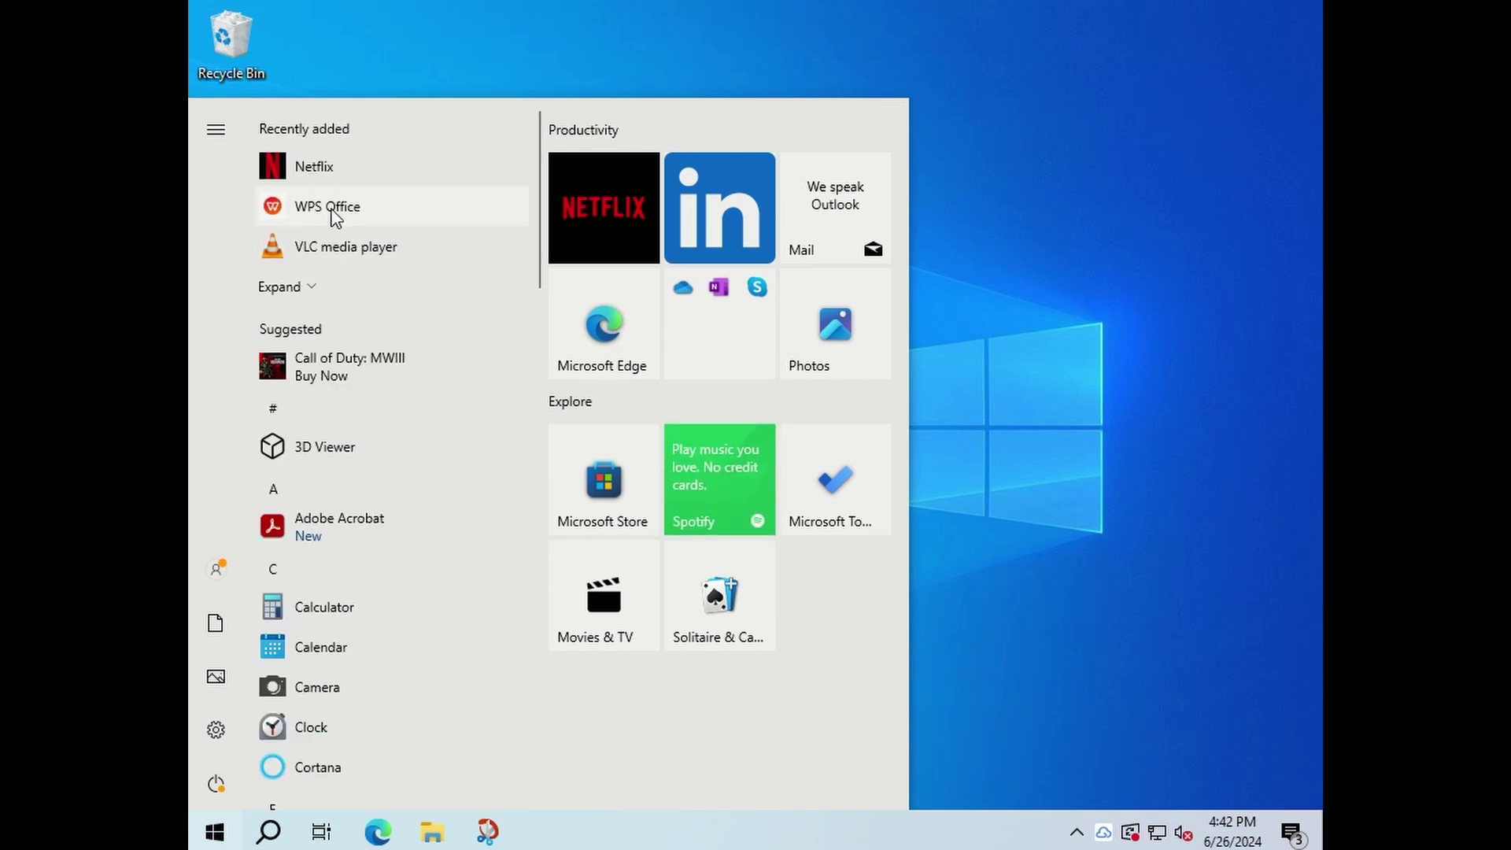
pyautogui.press('Escape')
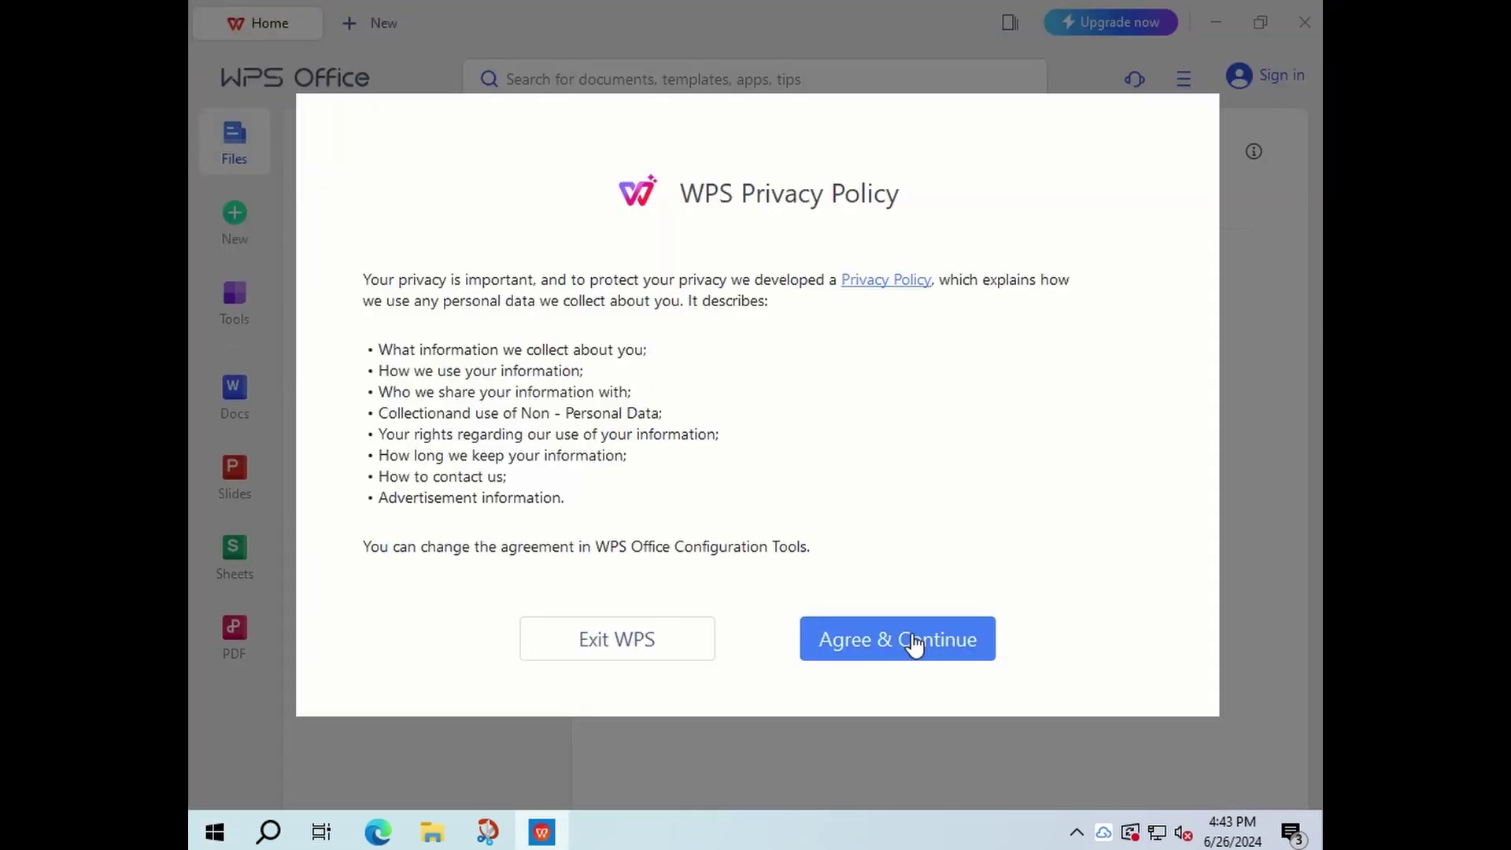
# - Accept the WPS privacy policy, dismiss the sign-in welcome and view the Tools page
pyautogui.click(924, 654)
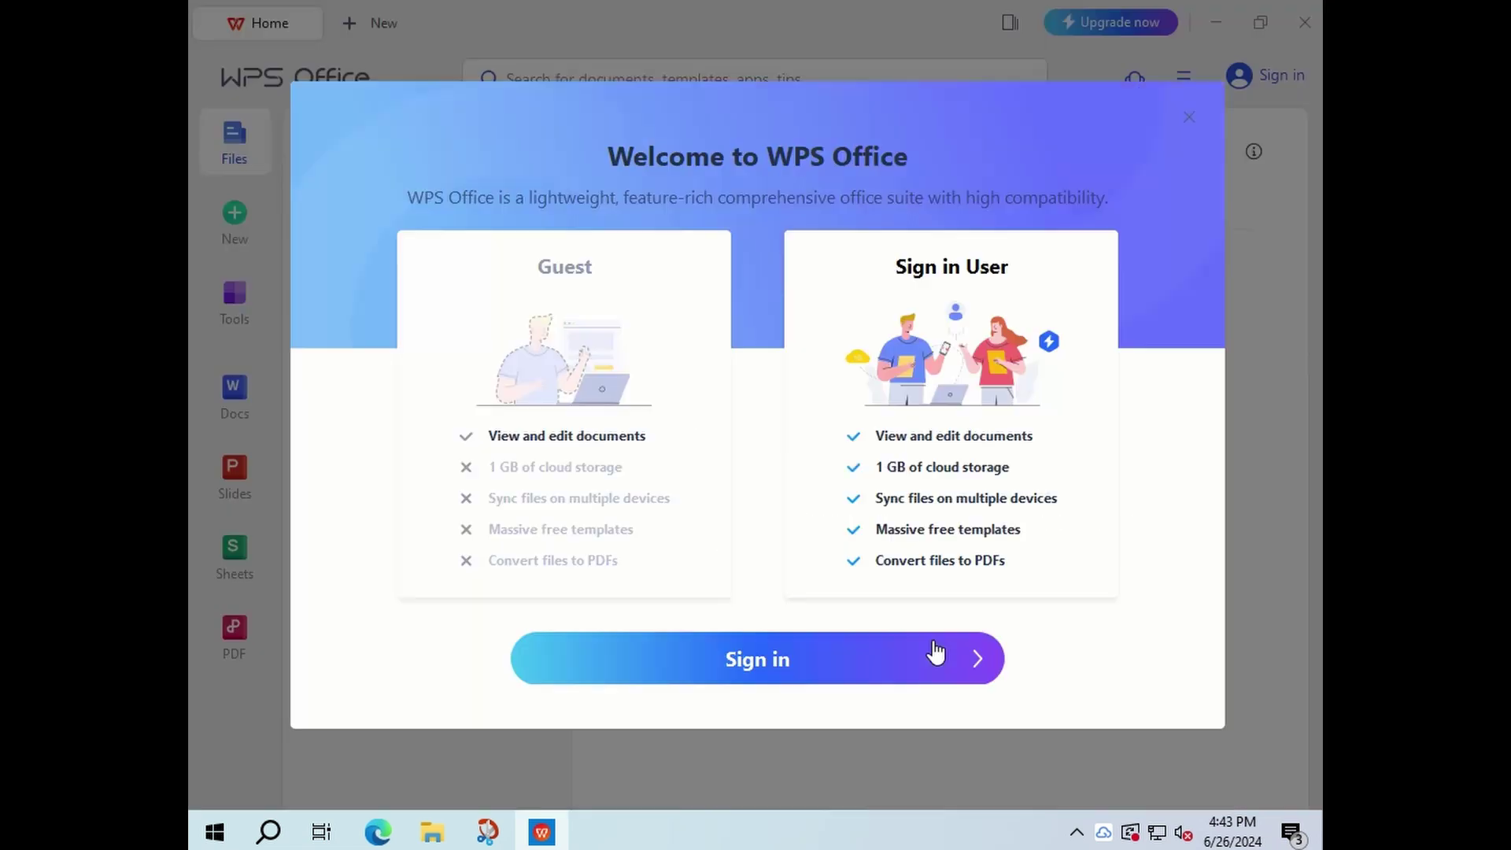
pyautogui.click(1189, 117)
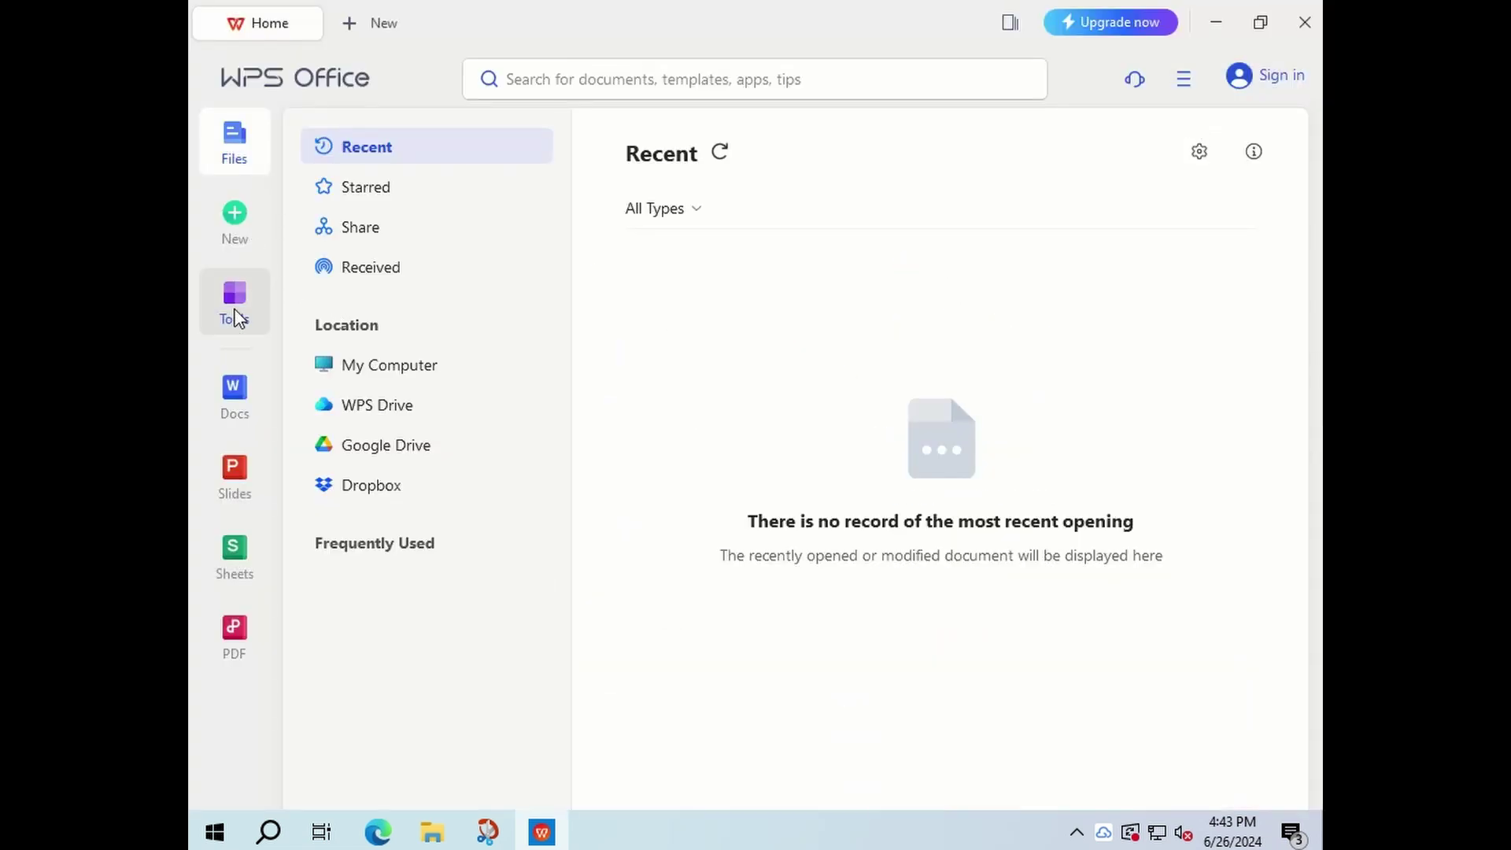
pyautogui.click(250, 304)
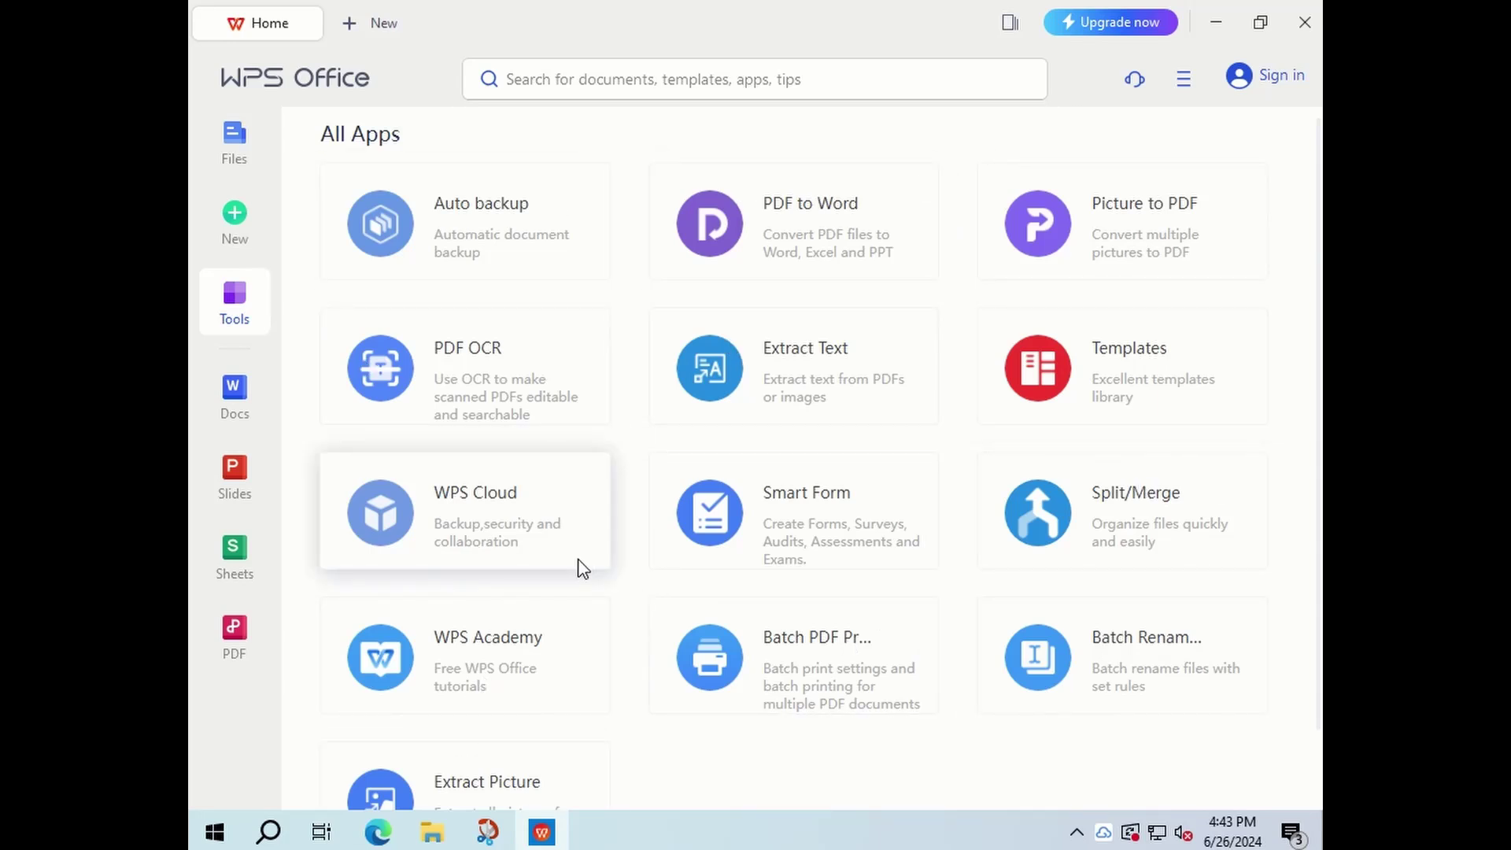
# - Browse the Docs, Slides, Sheets and PDF home pages, then close WPS Office
pyautogui.click(252, 413)
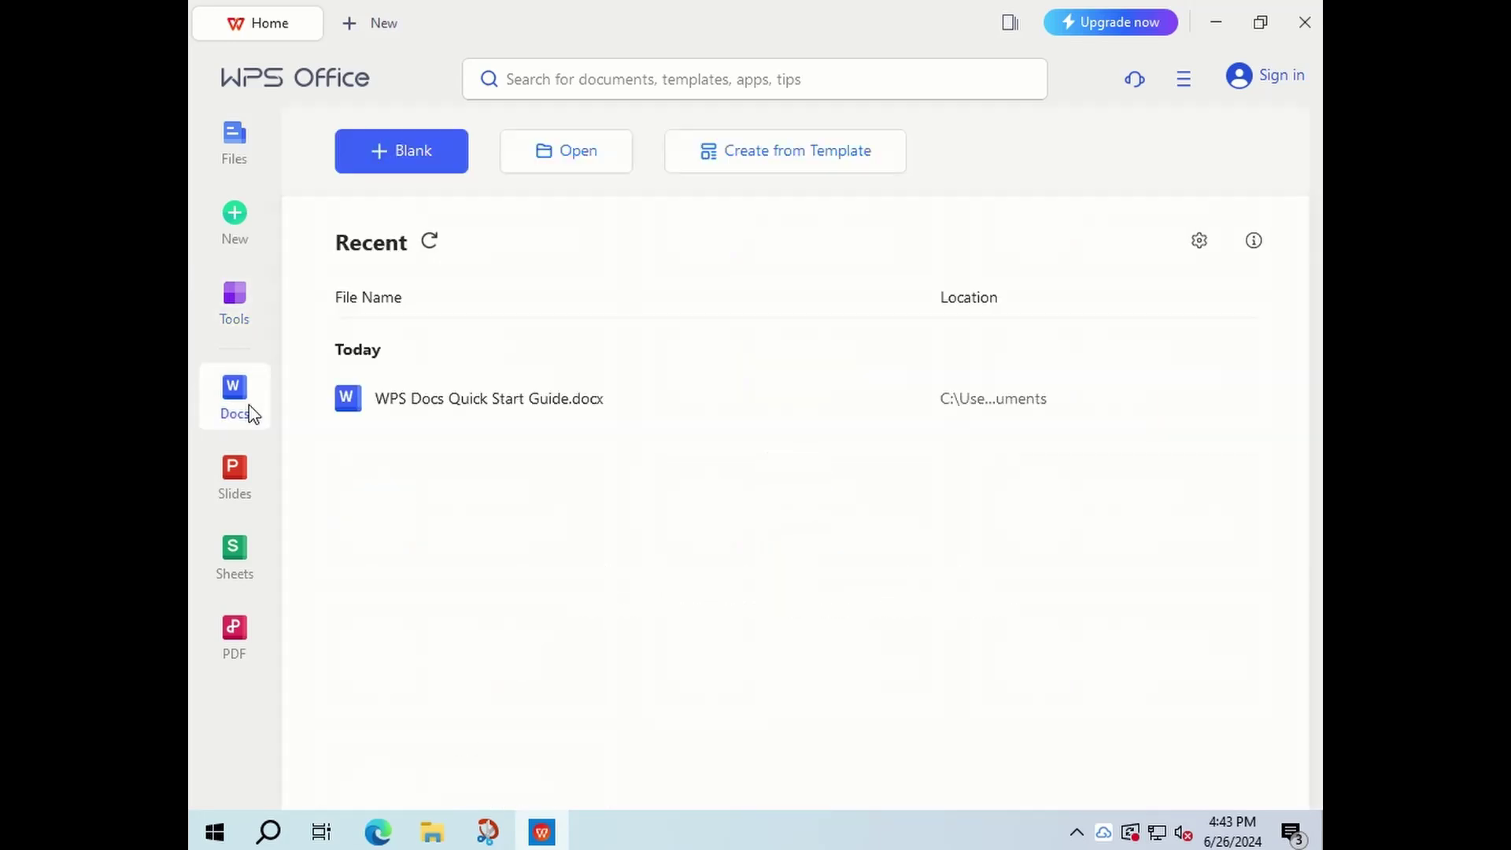
pyautogui.click(250, 495)
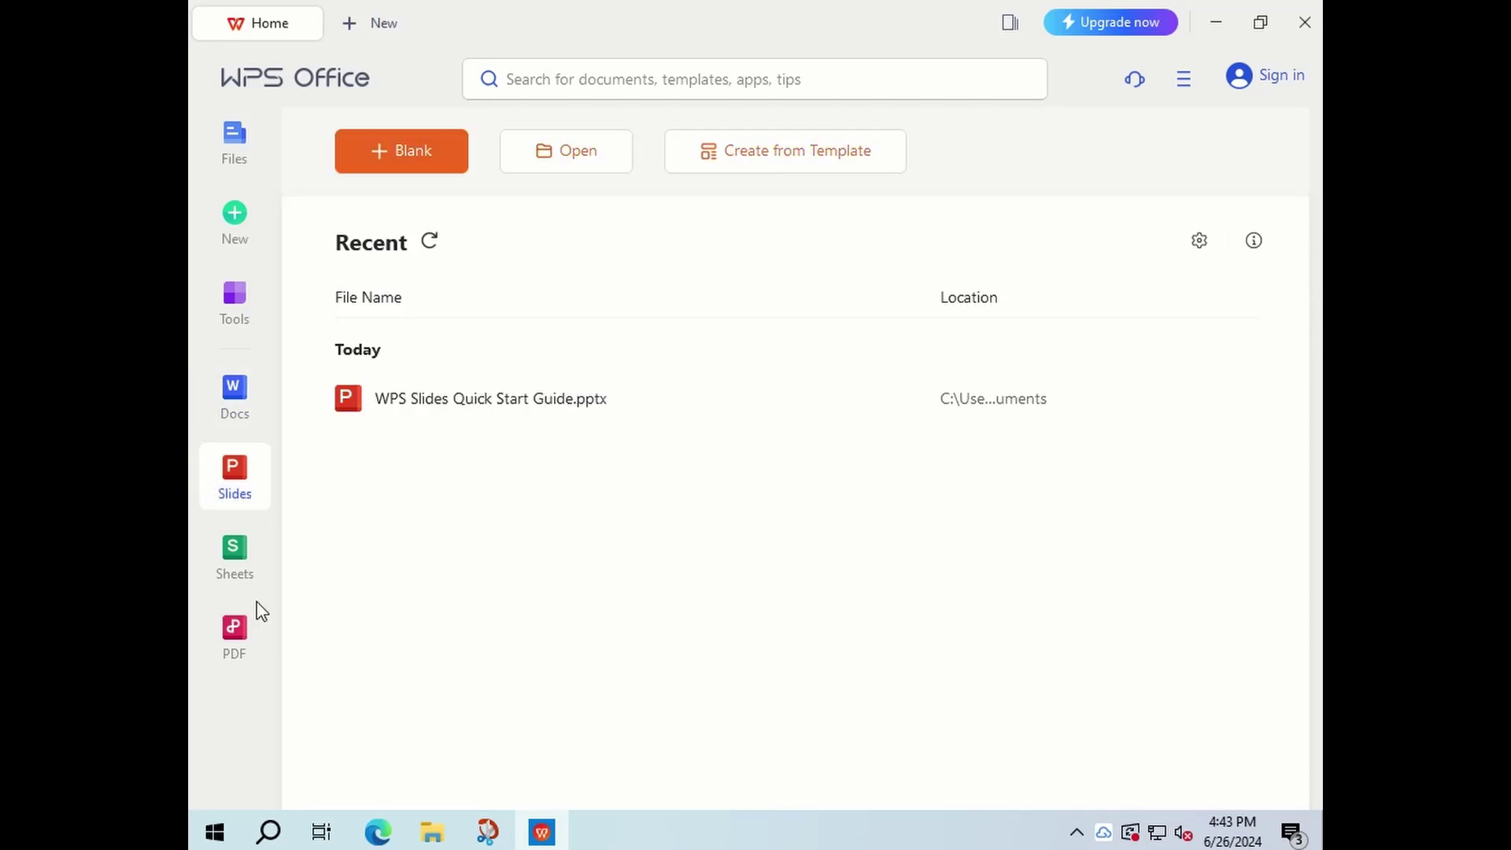
pyautogui.click(246, 568)
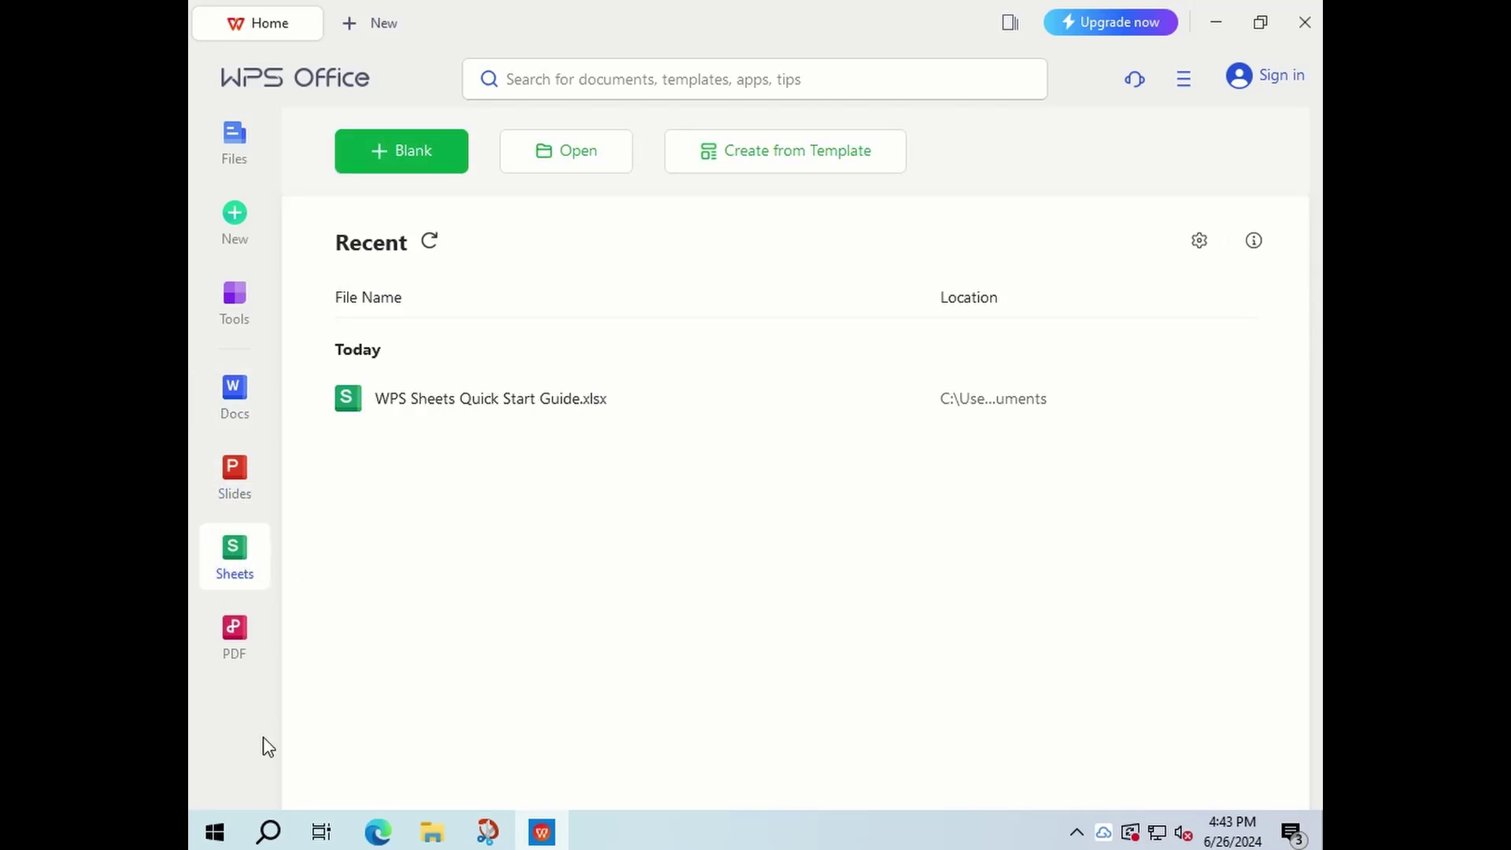
pyautogui.click(226, 639)
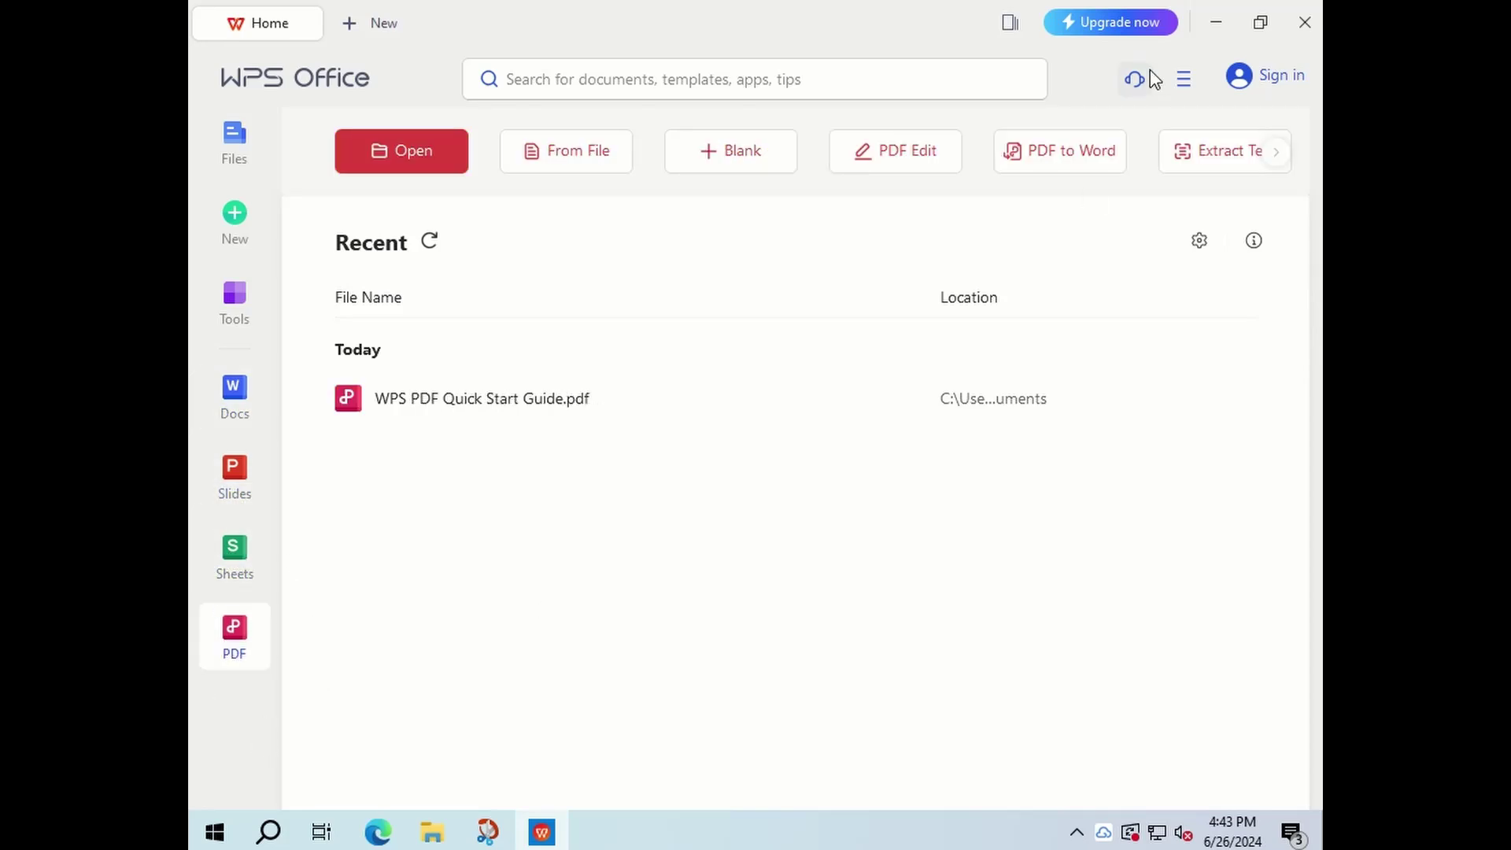
pyautogui.click(1304, 23)
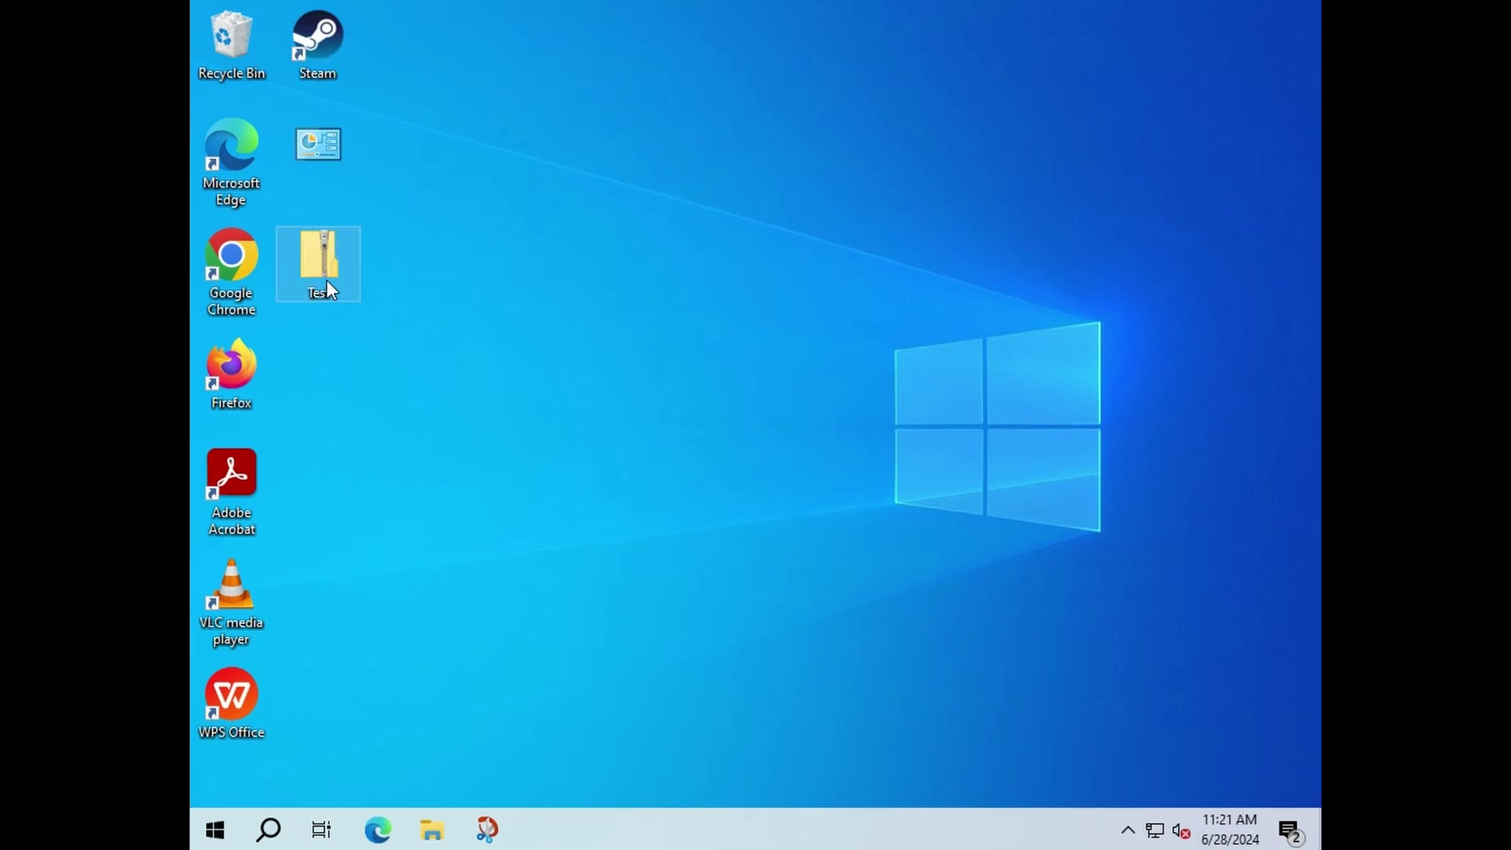
# - Extract the Test zip into a Test folder on the desktop, then delete that folder
pyautogui.rightClick(325, 277)
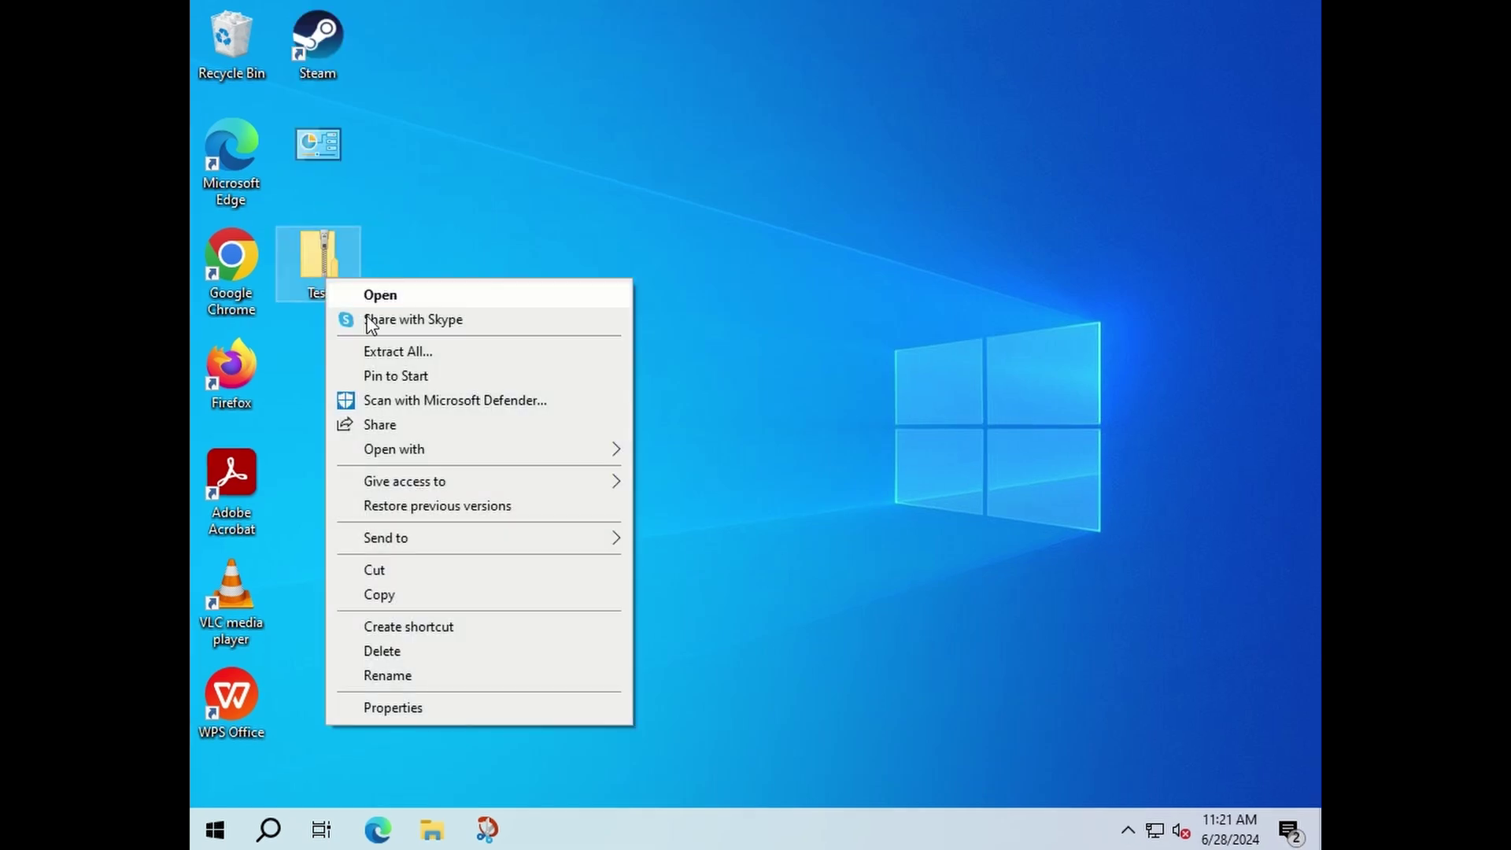
pyautogui.click(394, 351)
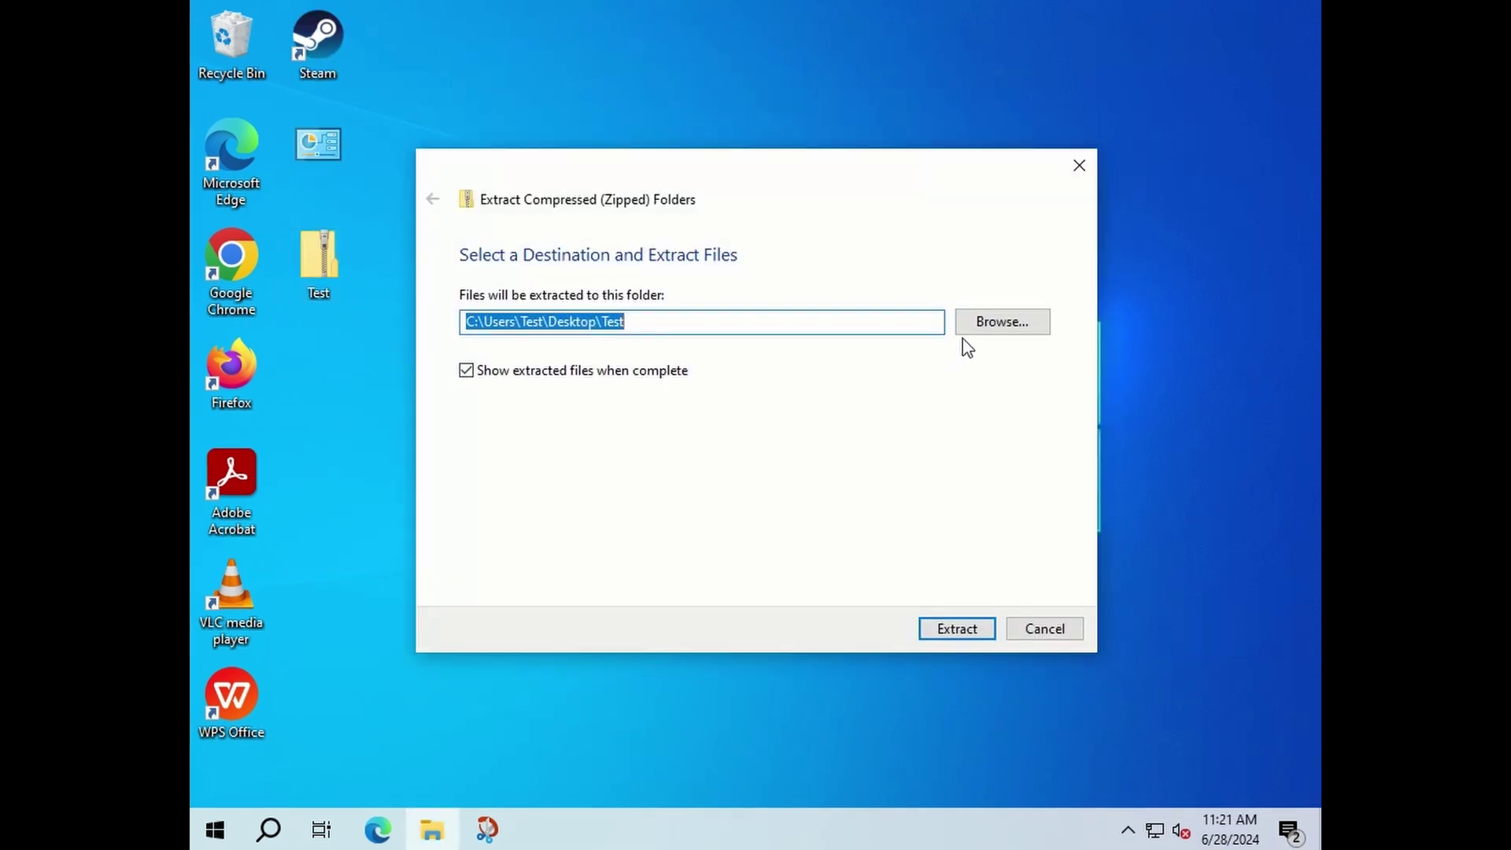
pyautogui.click(968, 630)
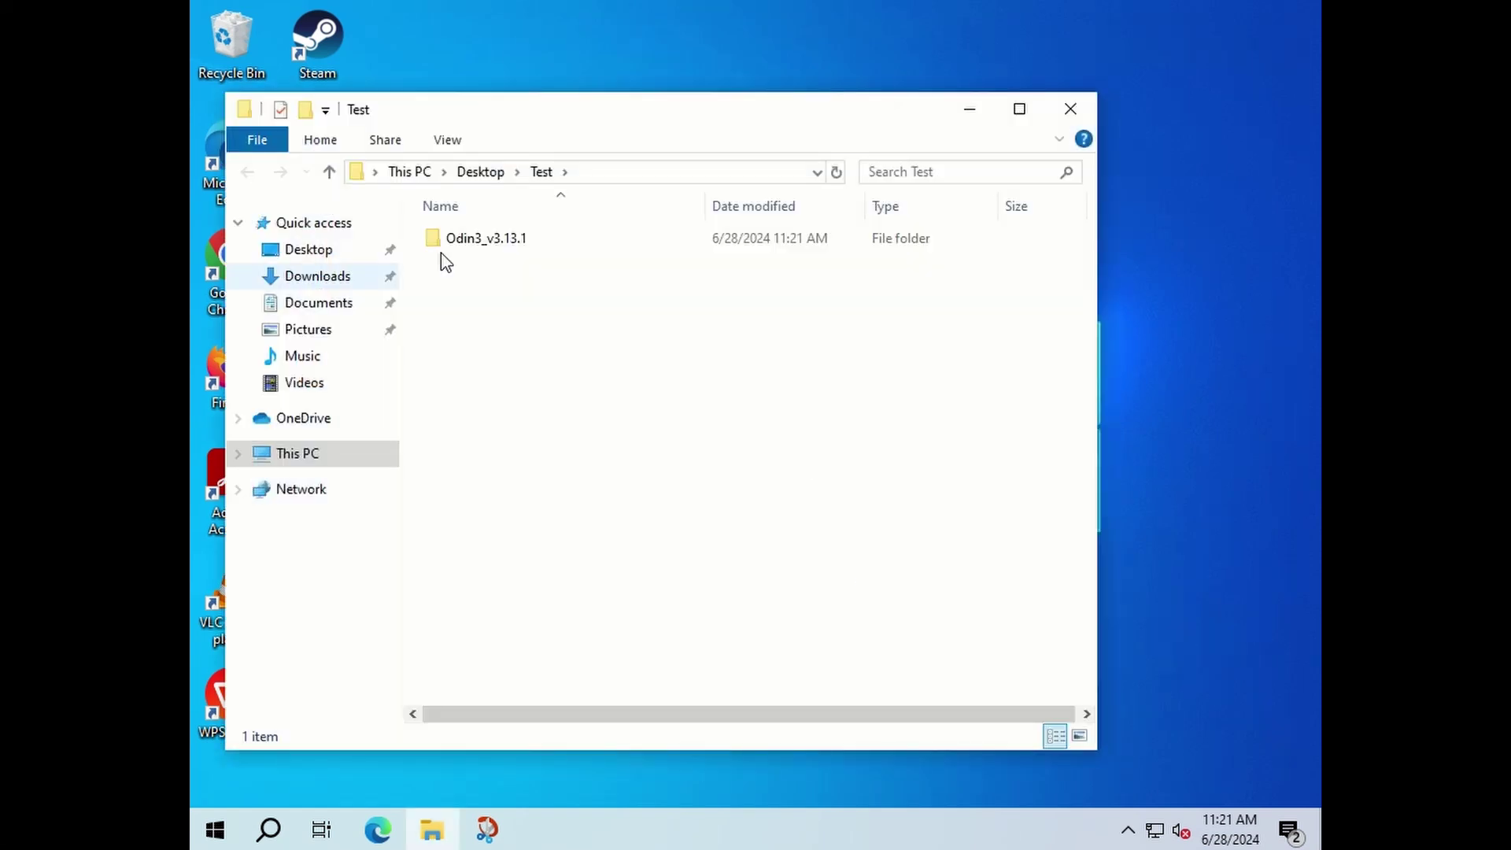
pyautogui.click(1070, 109)
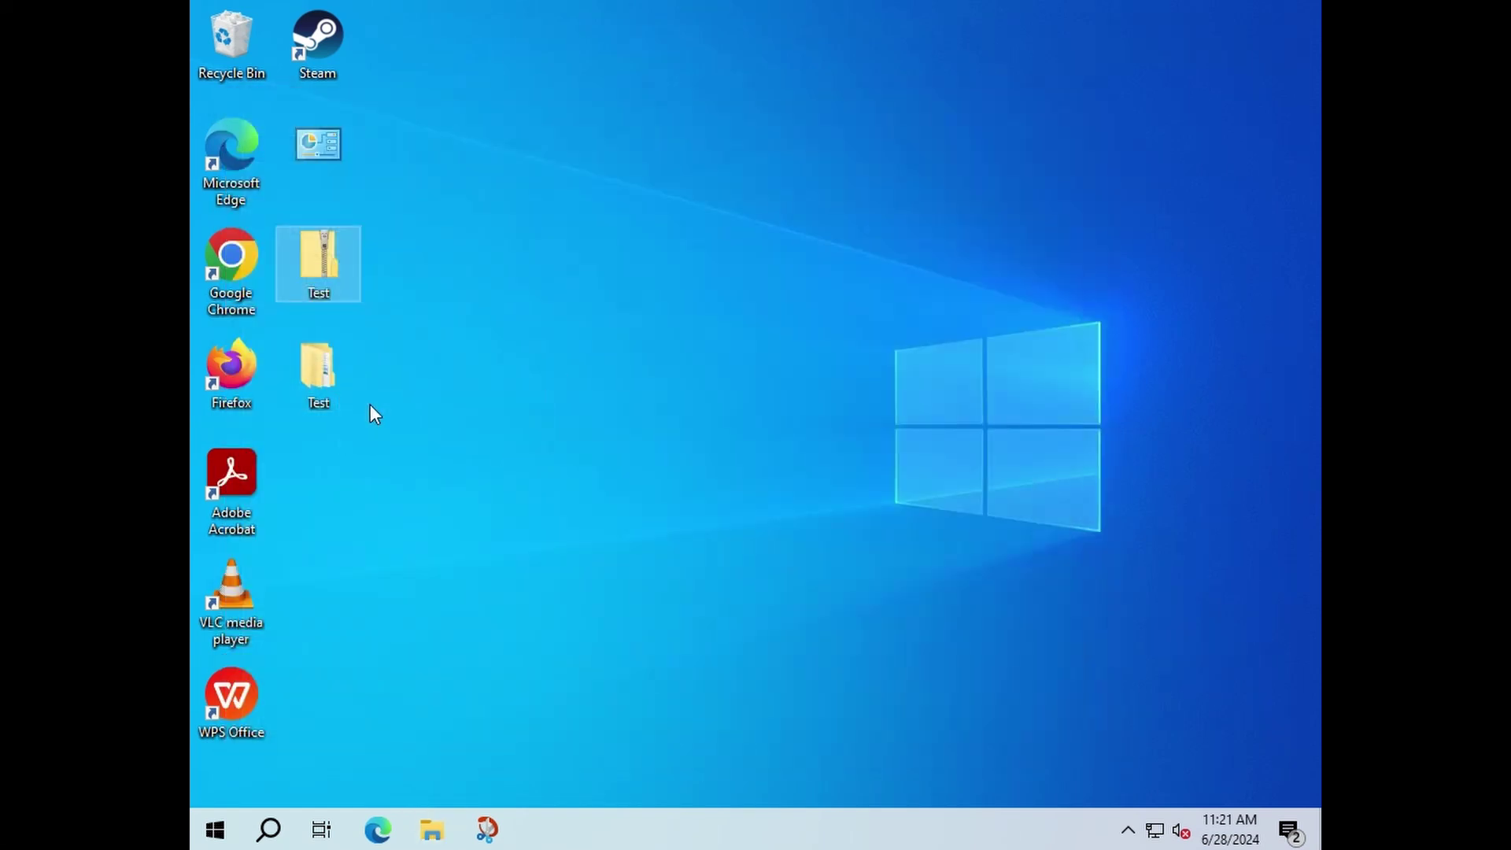
pyautogui.click(324, 376)
pyautogui.press('Delete')
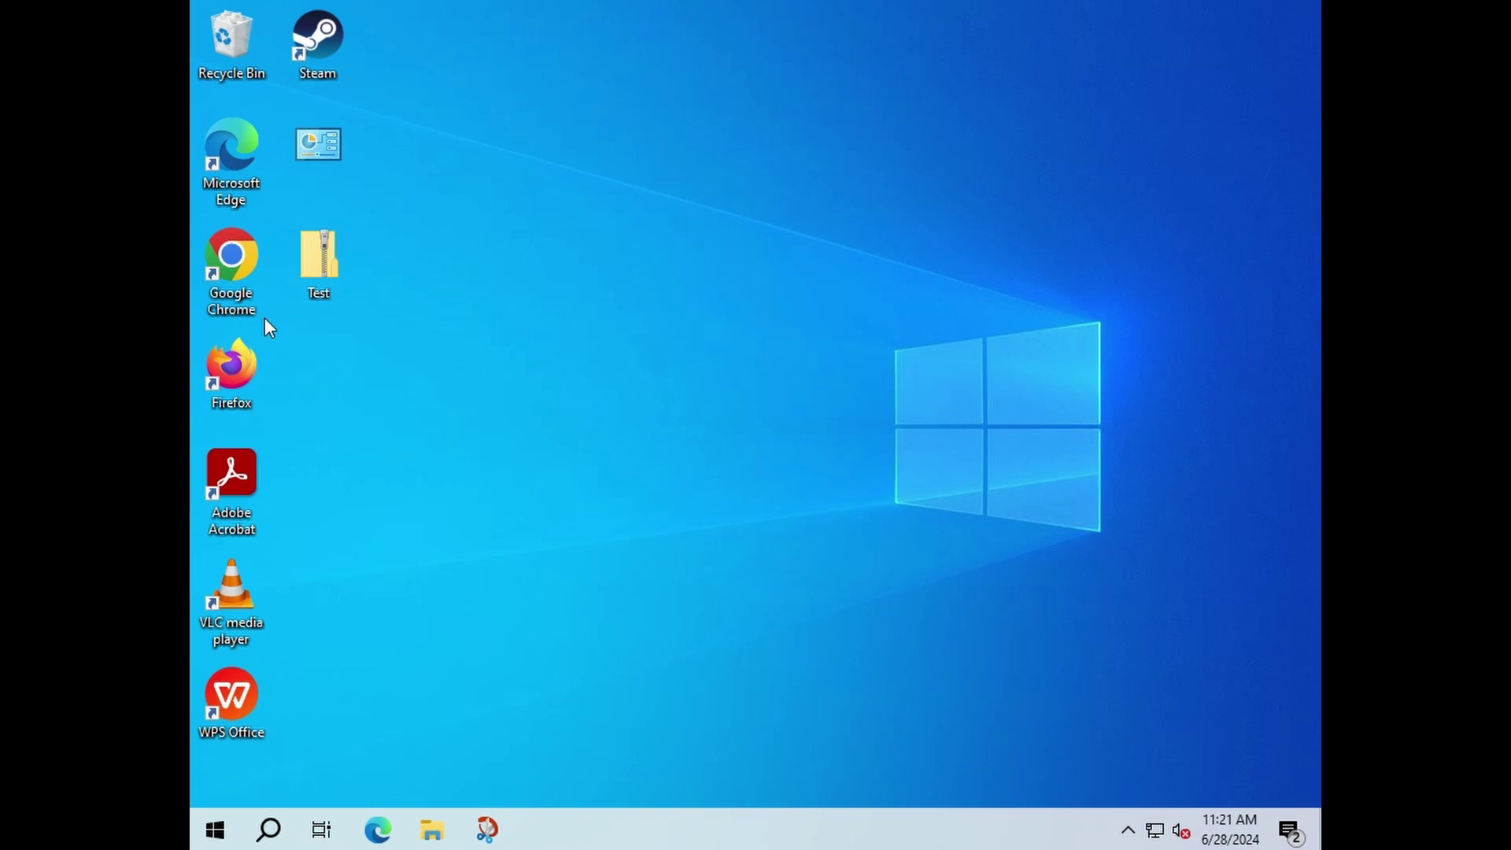
# - Download the WinRAR 7.01 English 64 bit installer from win-rar.com via Chrome, then close Chrome
pyautogui.doubleClick(236, 272)
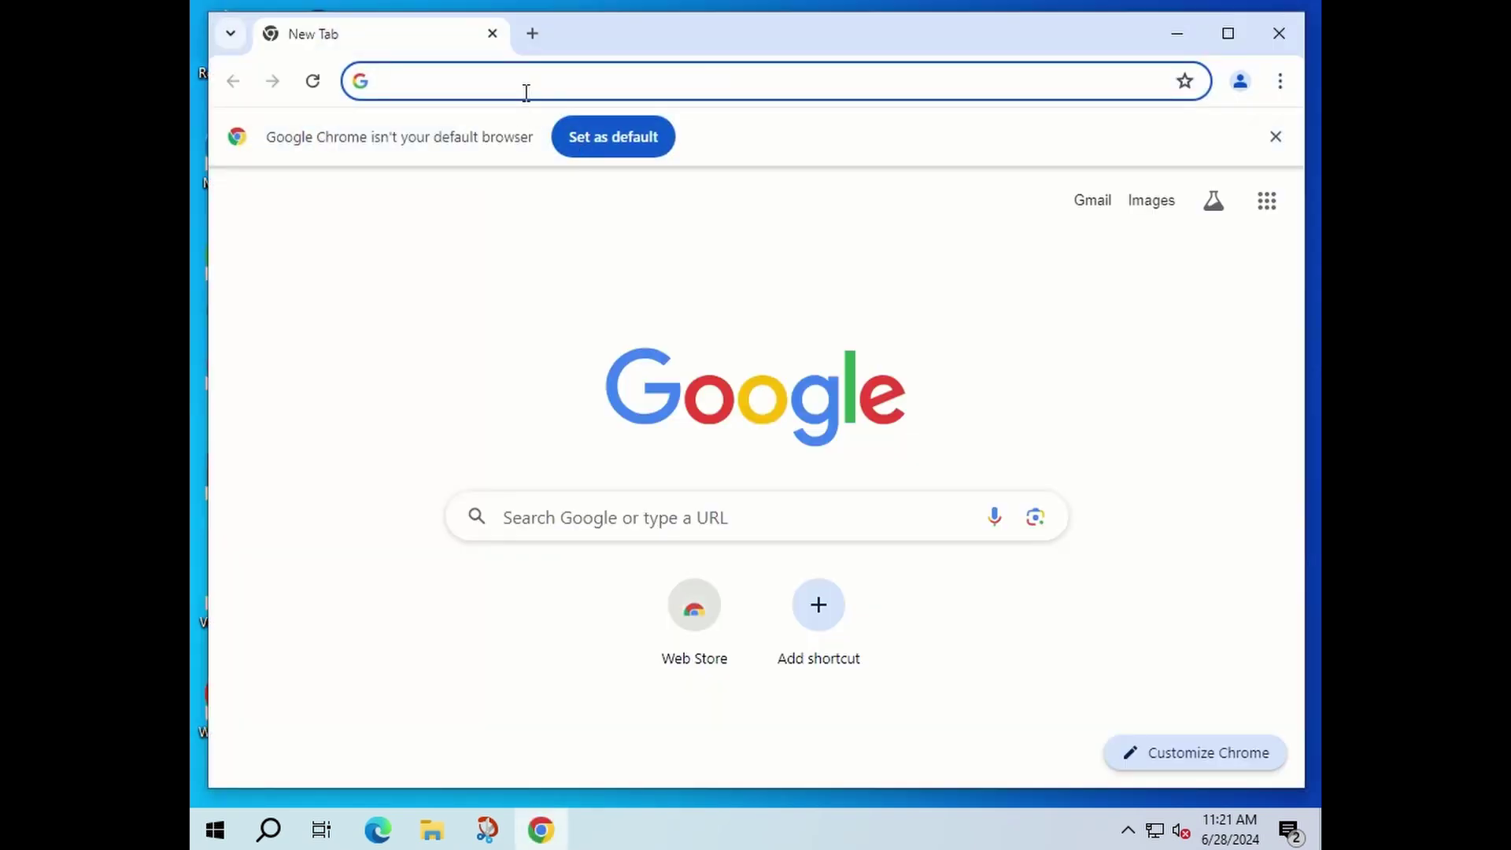
pyautogui.write('Winrar')
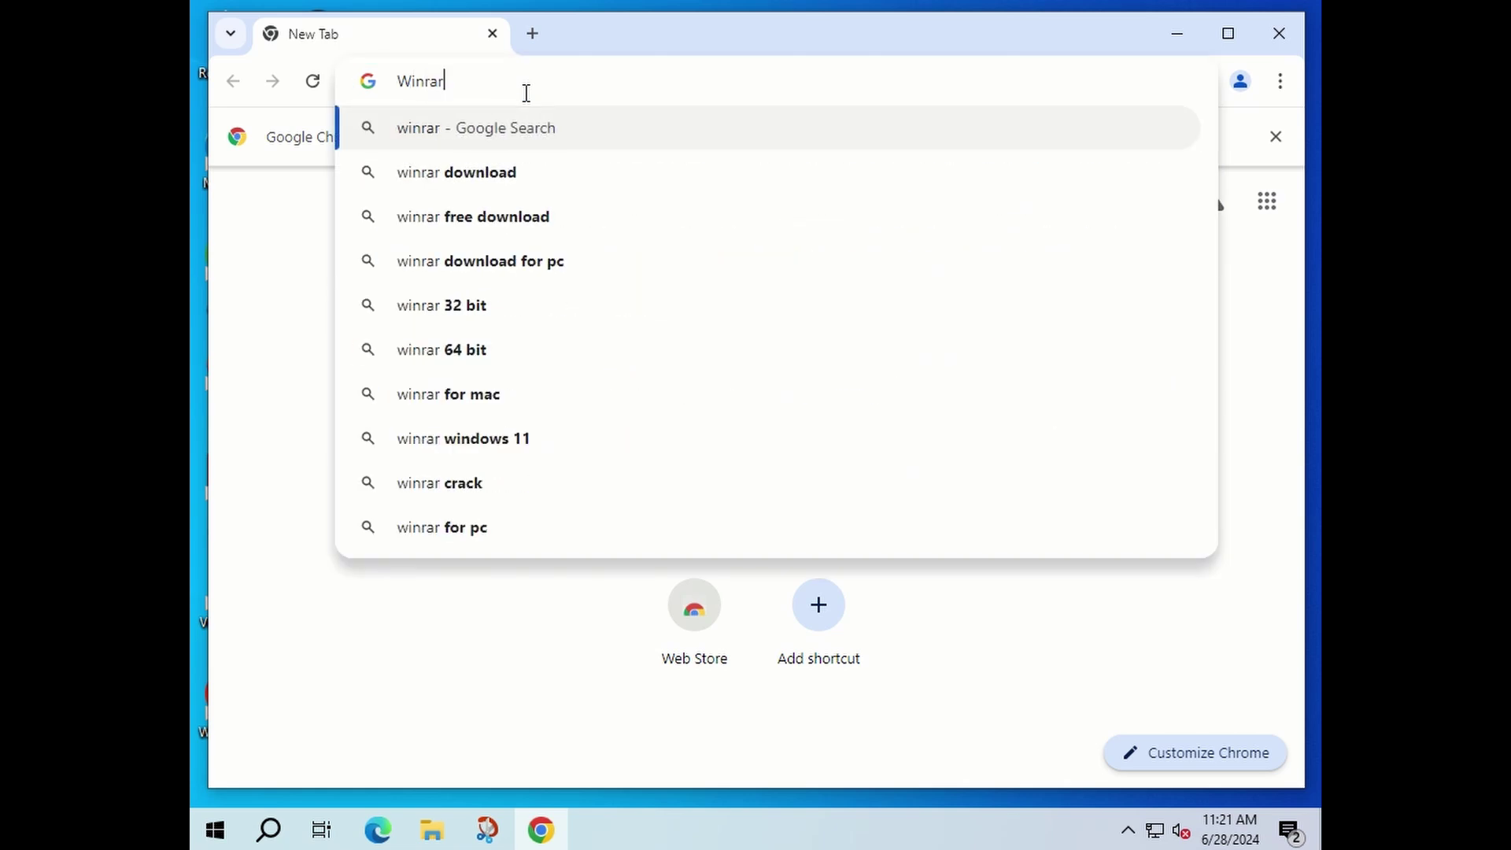
pyautogui.press('Return')
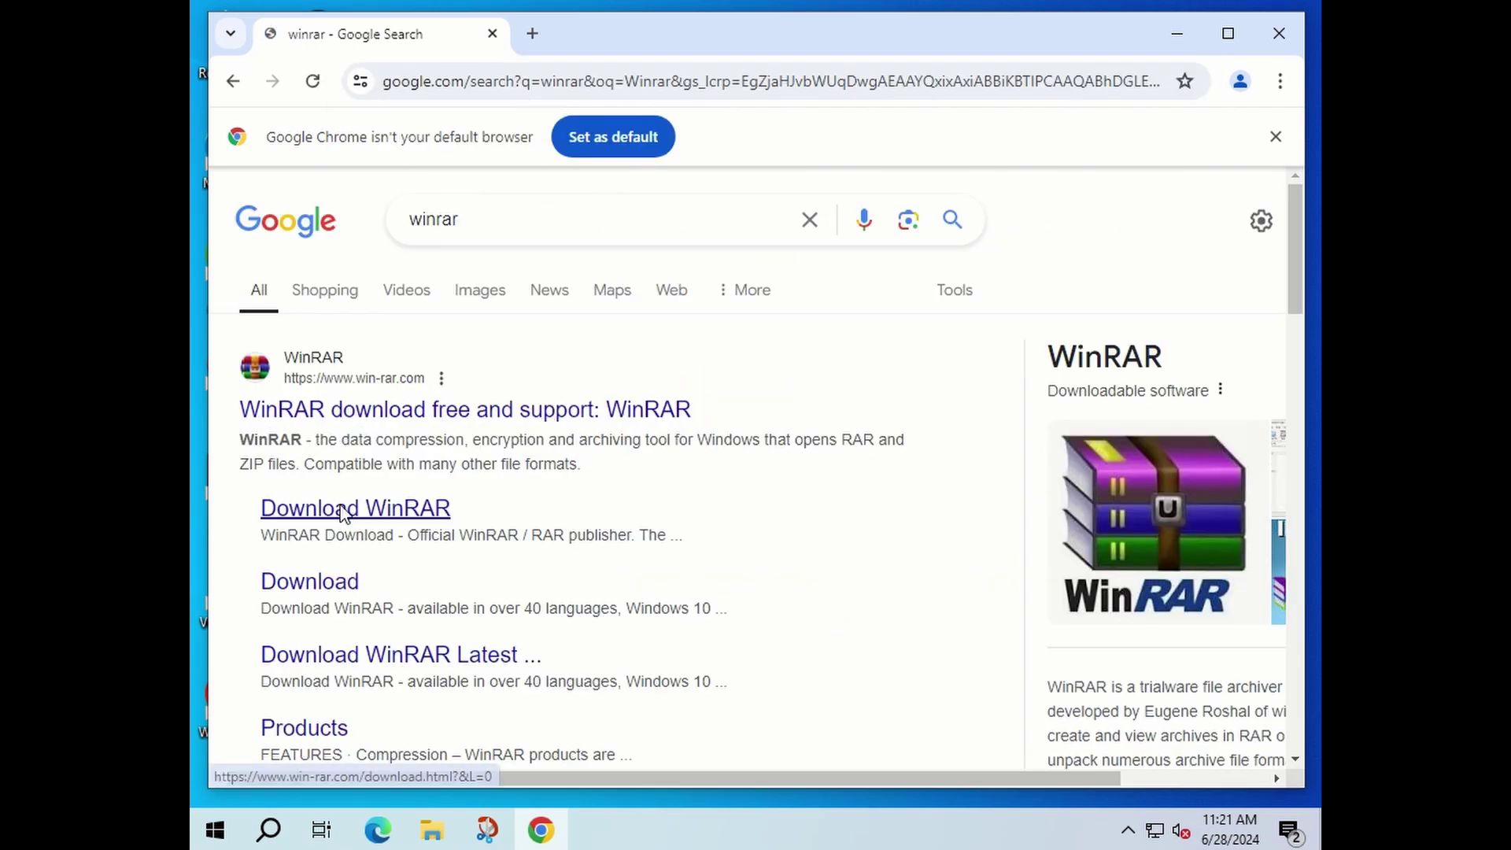
pyautogui.click(343, 517)
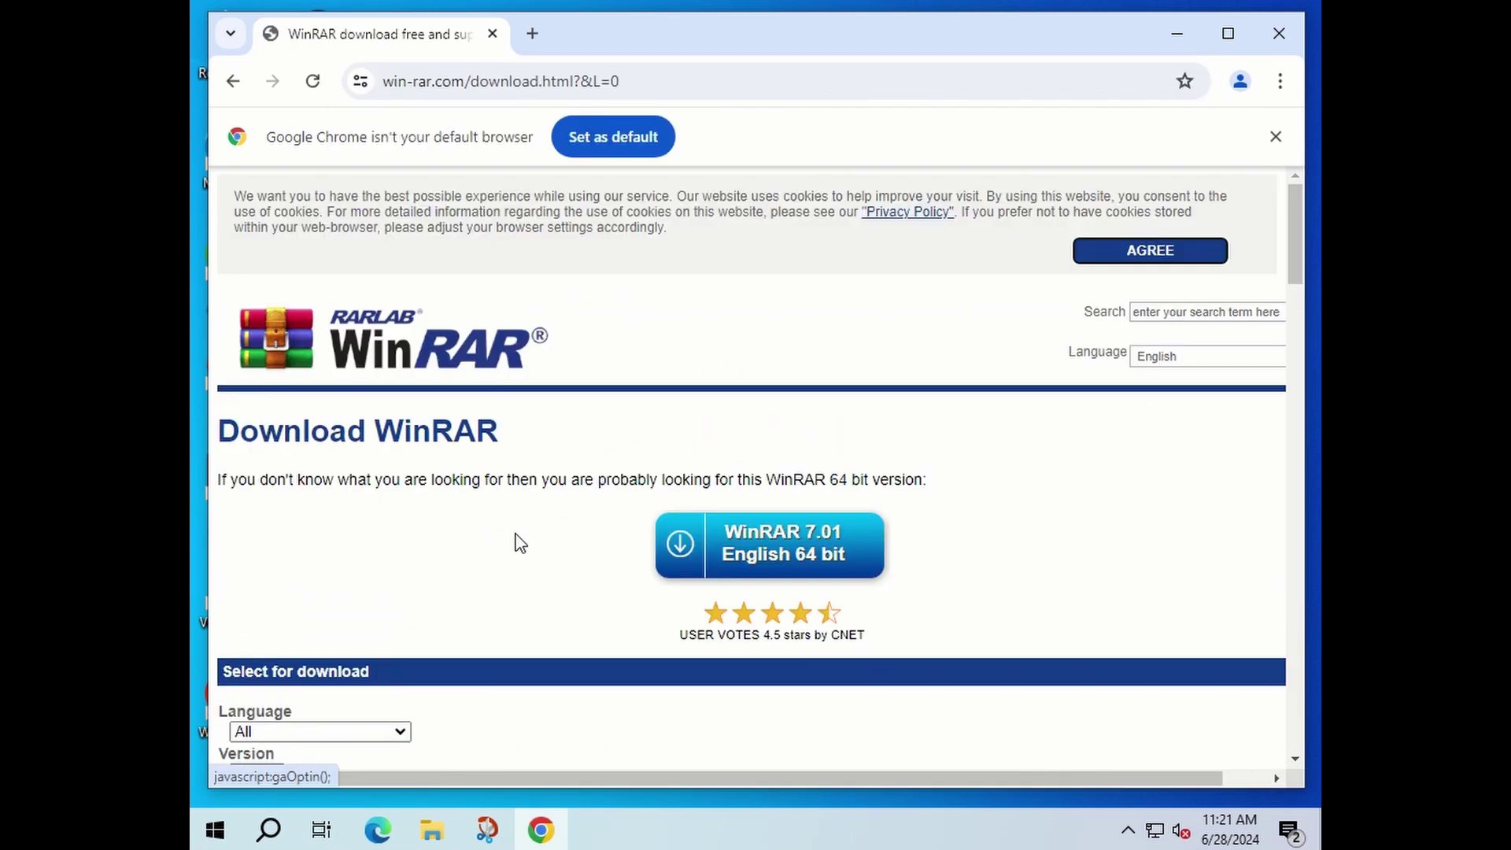
pyautogui.scroll(-2, 522, 574)
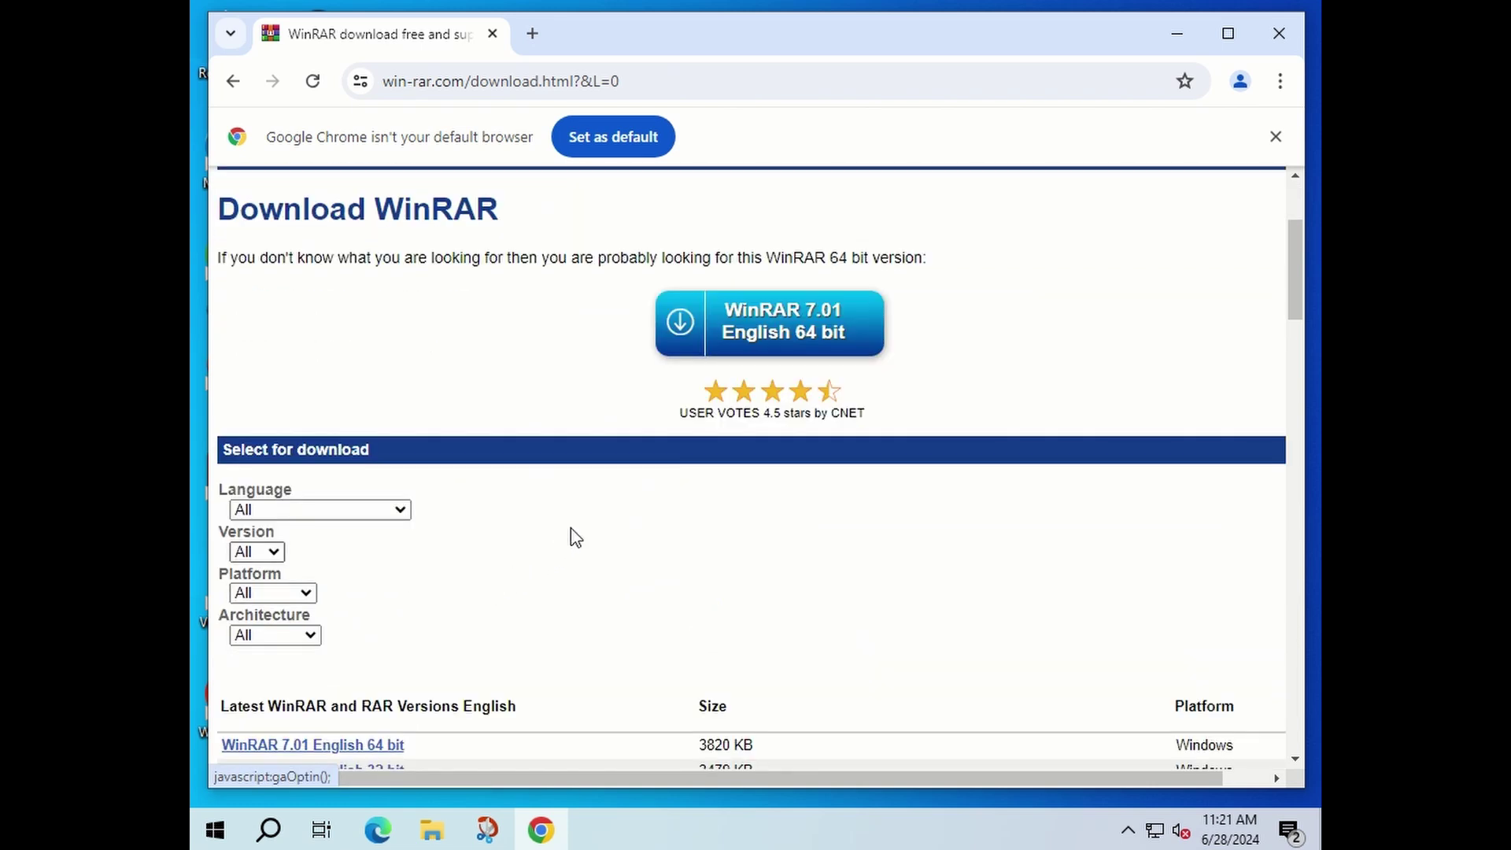
pyautogui.scroll(-3, 574, 533)
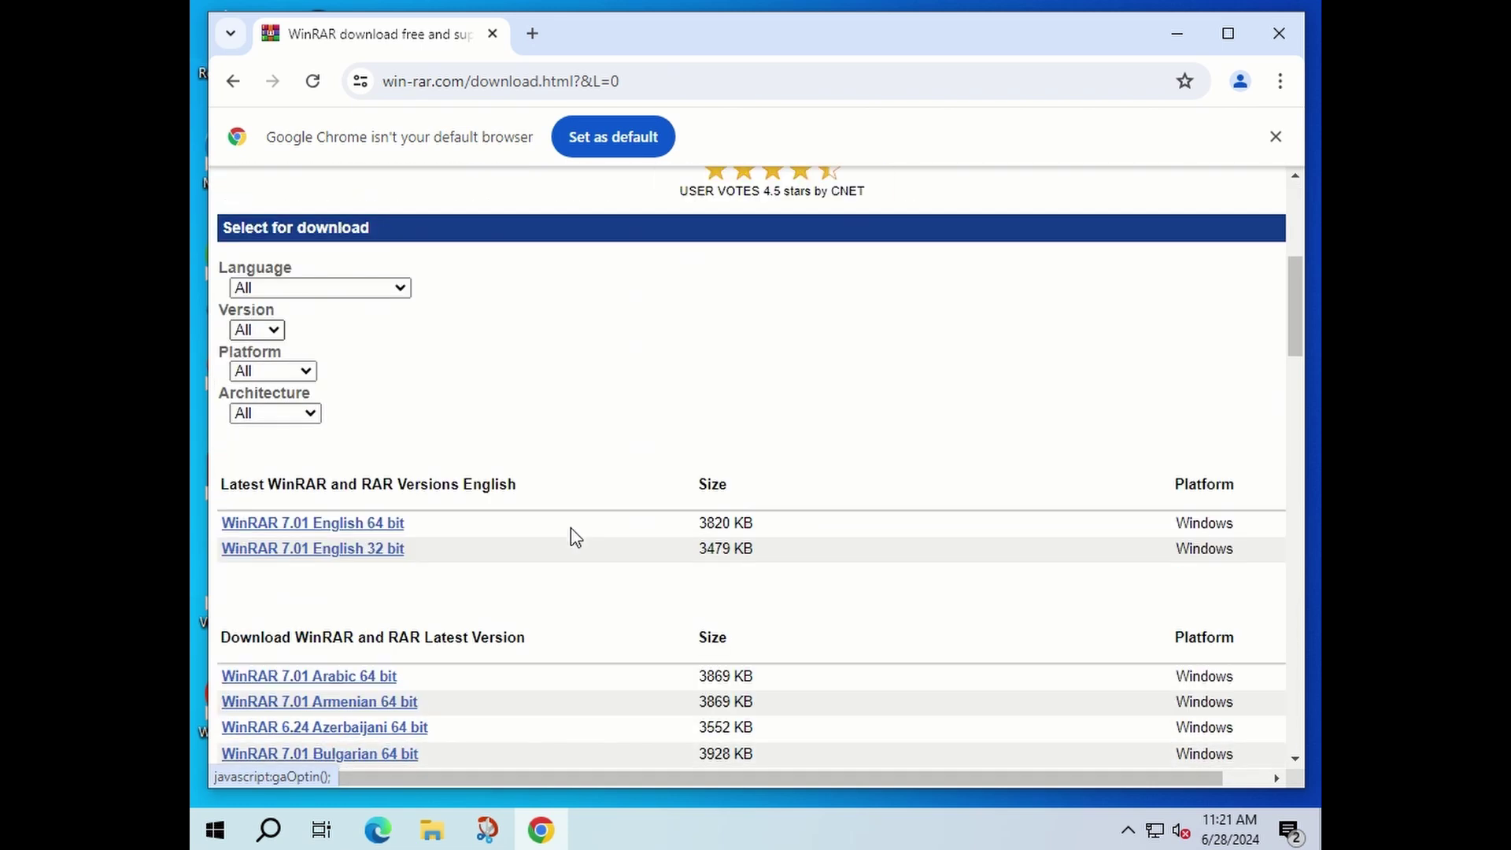
pyautogui.click(372, 524)
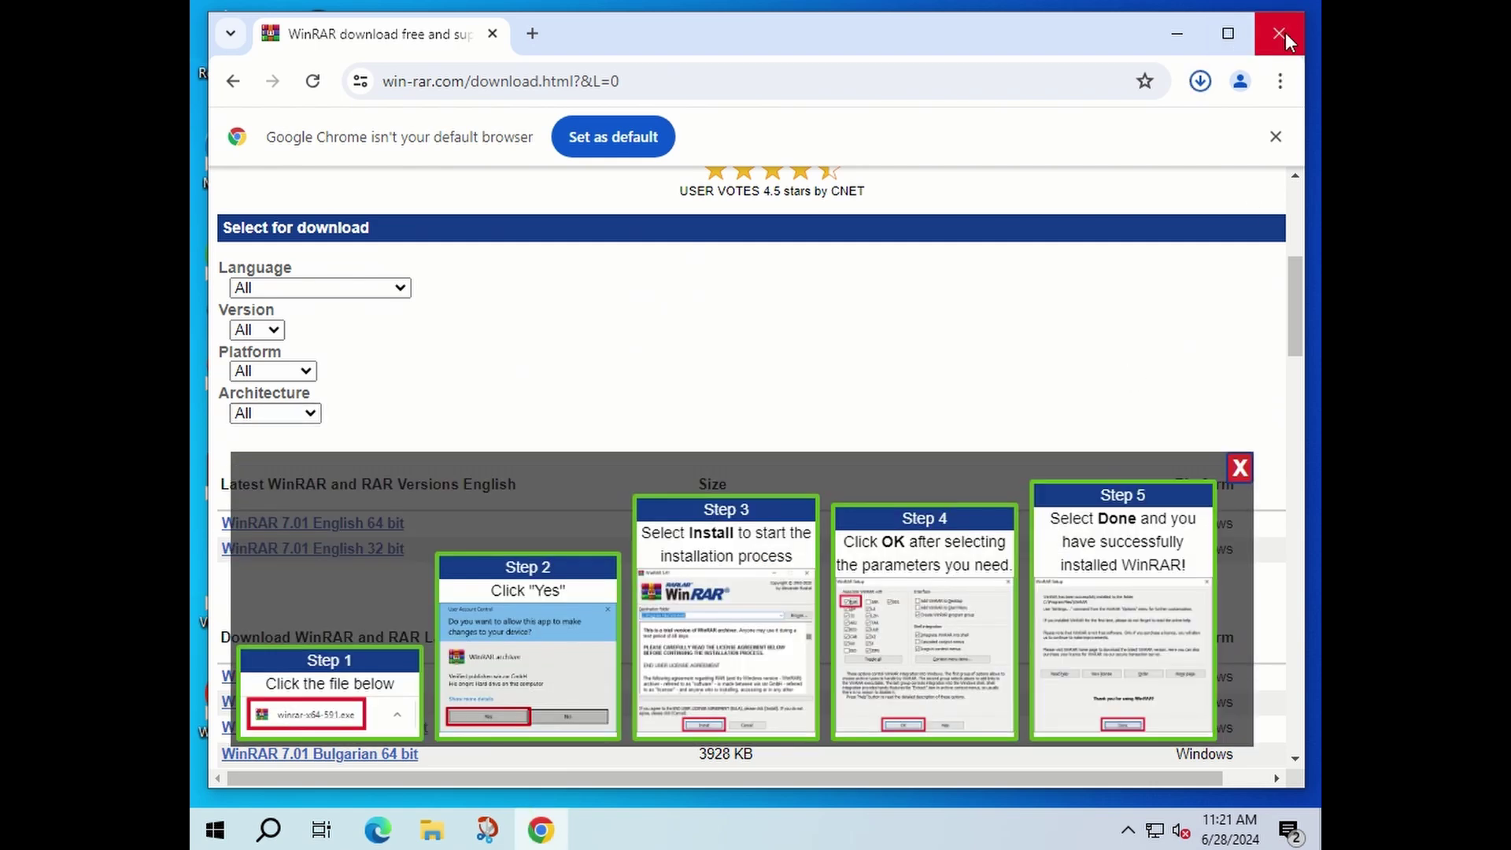
pyautogui.click(1281, 33)
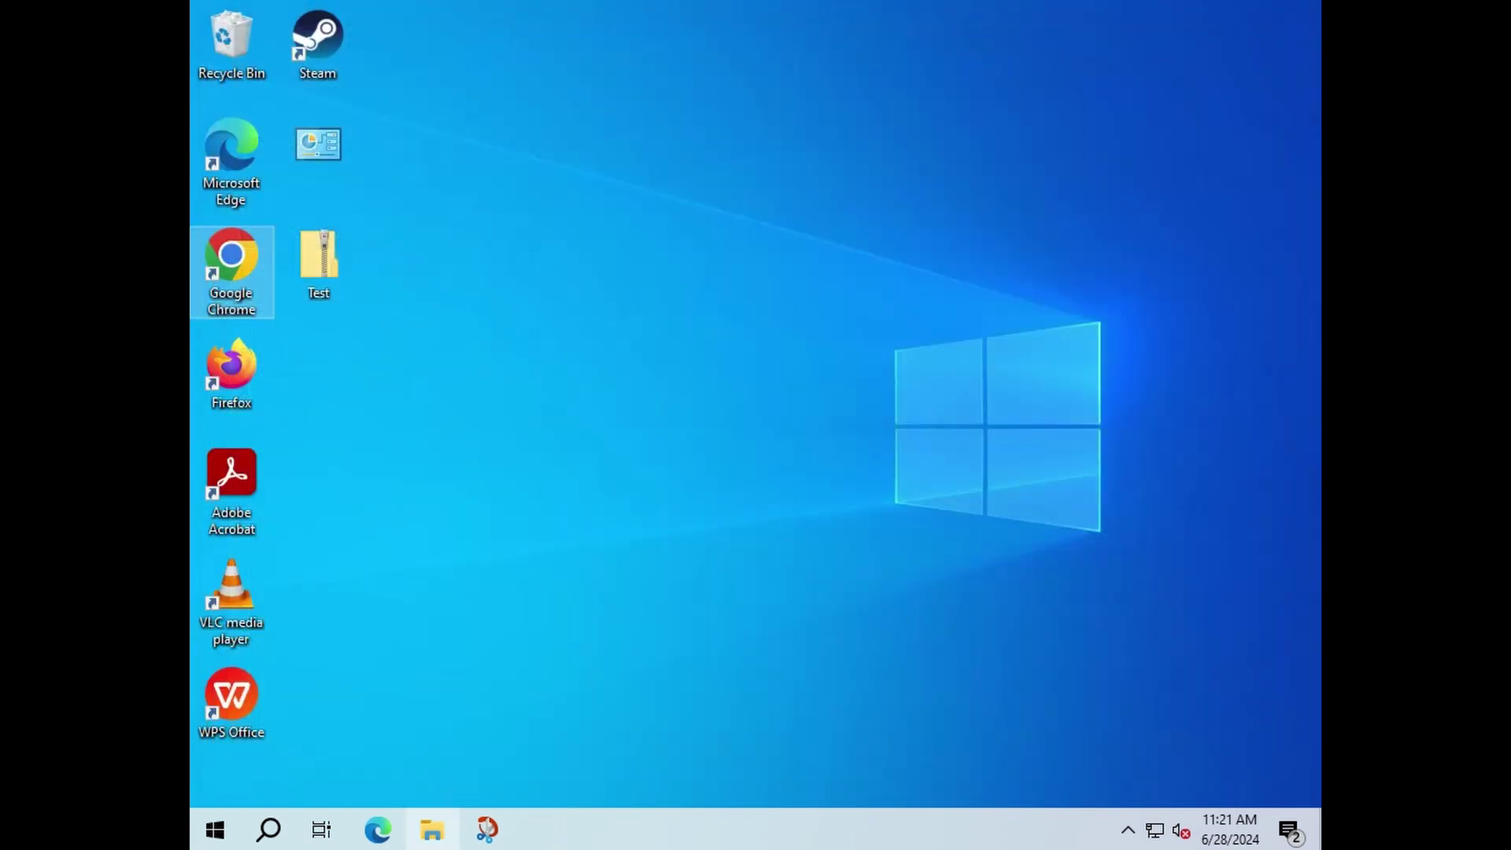
# - Install WinRAR from the Downloads folder installer with the default folder and associations
pyautogui.click(437, 823)
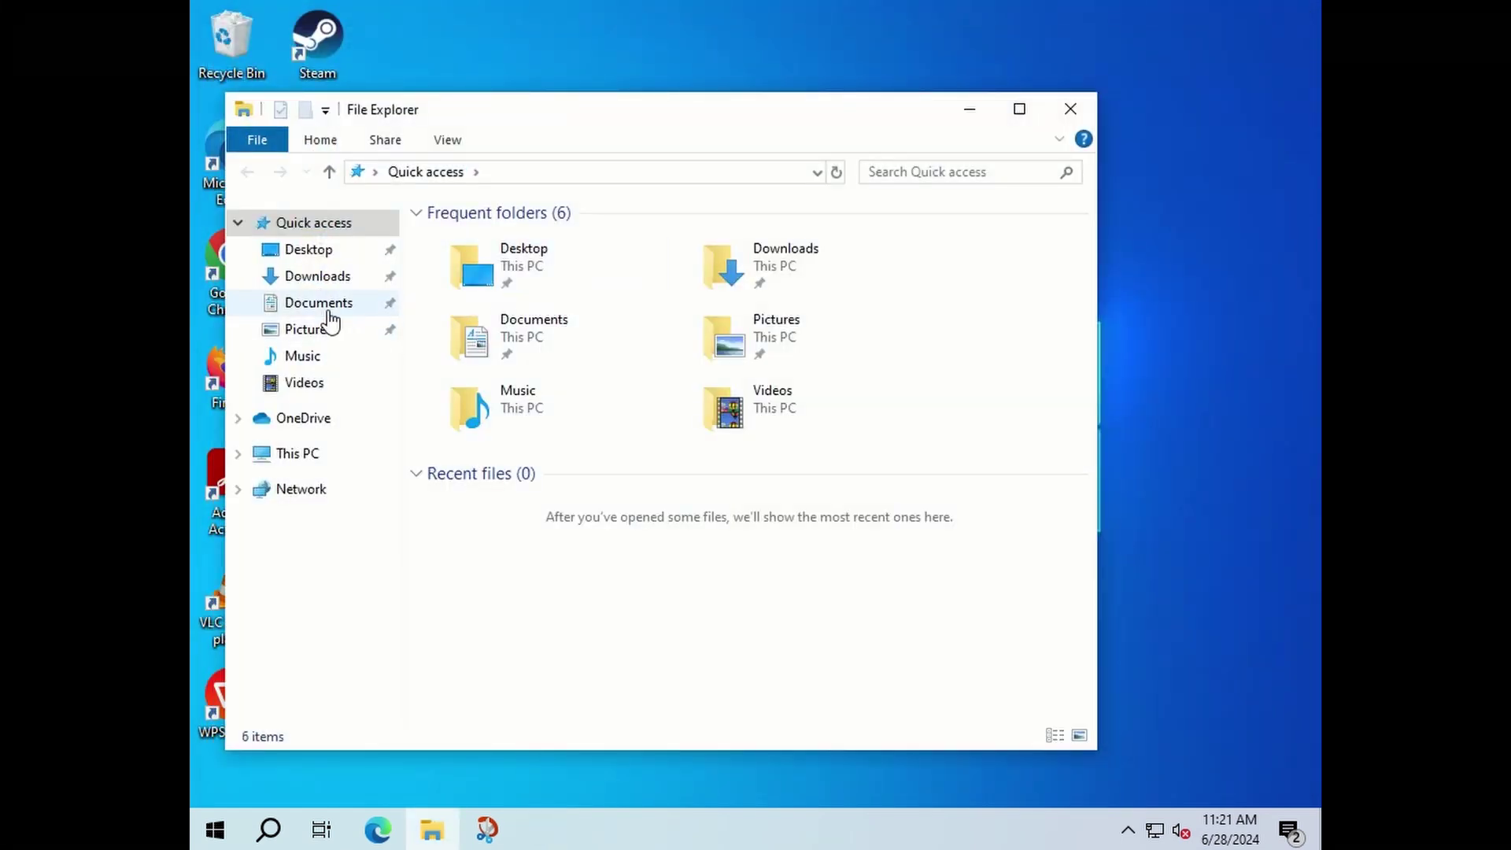
pyautogui.click(318, 275)
pyautogui.doubleClick(543, 269)
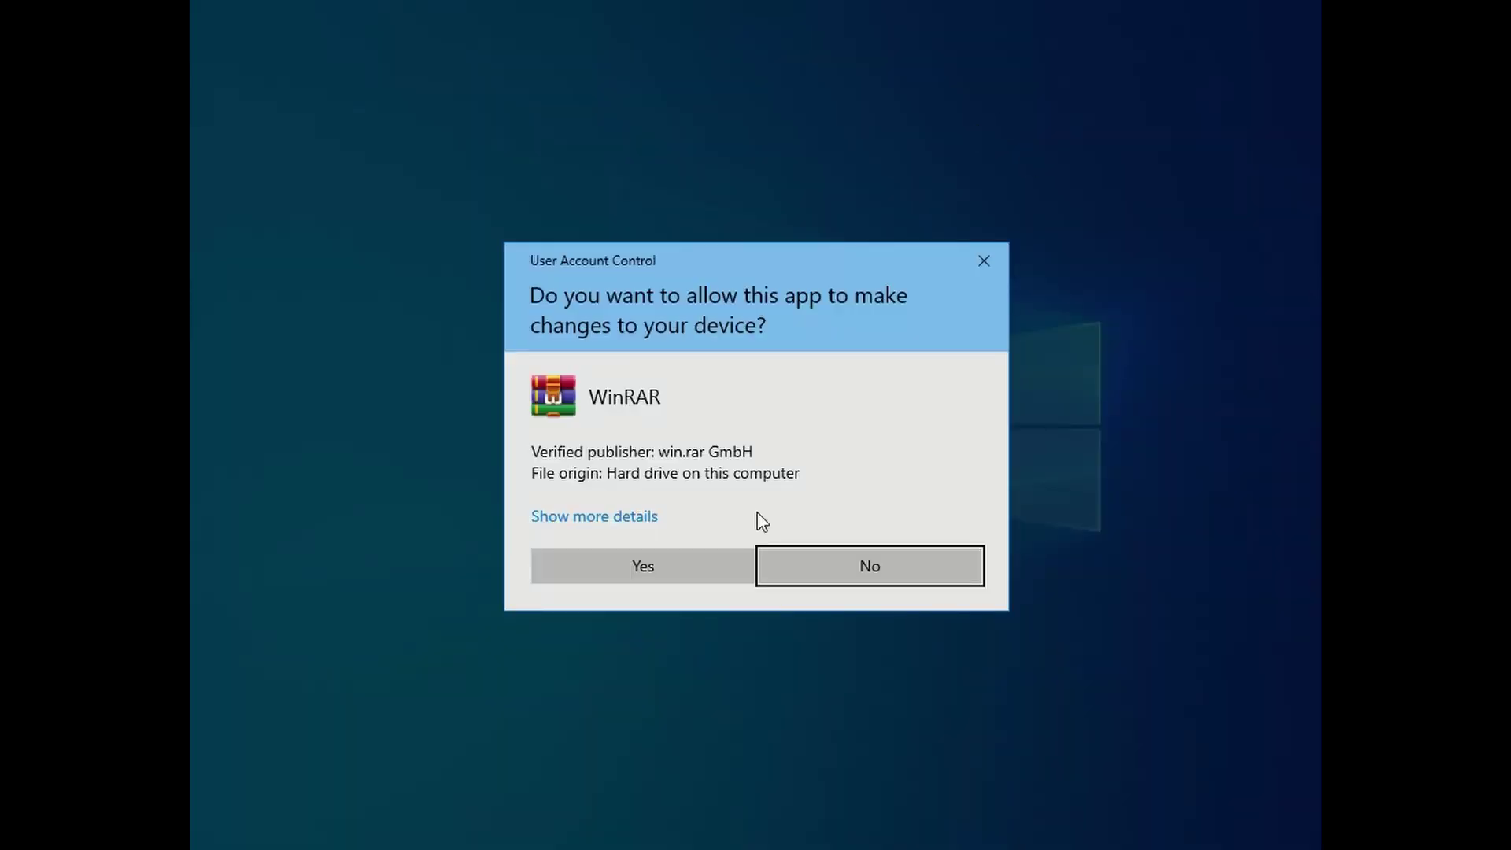
pyautogui.click(718, 562)
pyautogui.click(1070, 108)
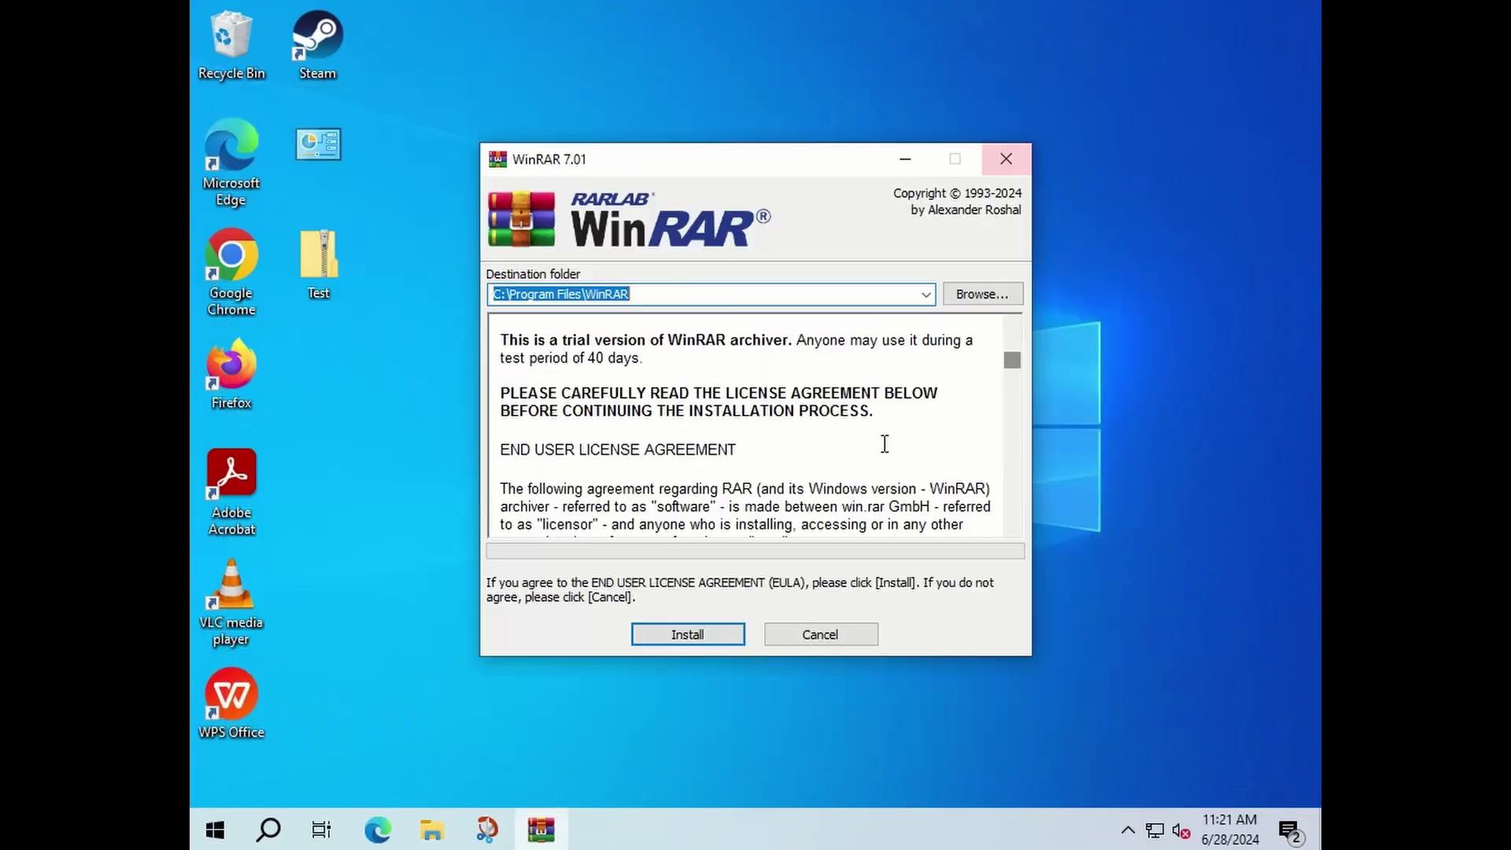
pyautogui.click(700, 639)
pyautogui.click(700, 630)
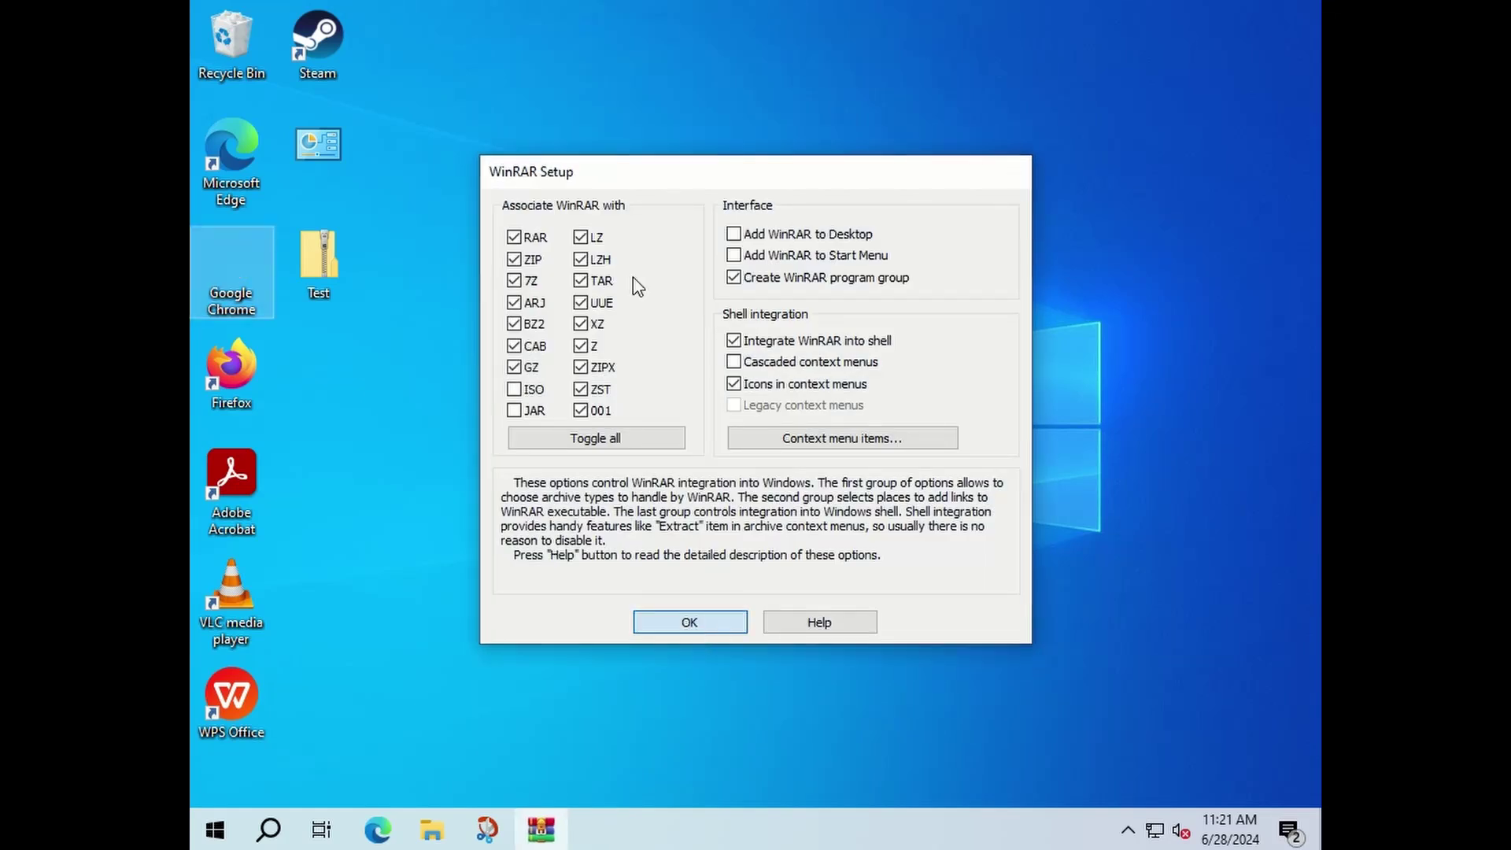
# - Finish WinRAR setup and open the Test zip on the desktop
pyautogui.click(757, 622)
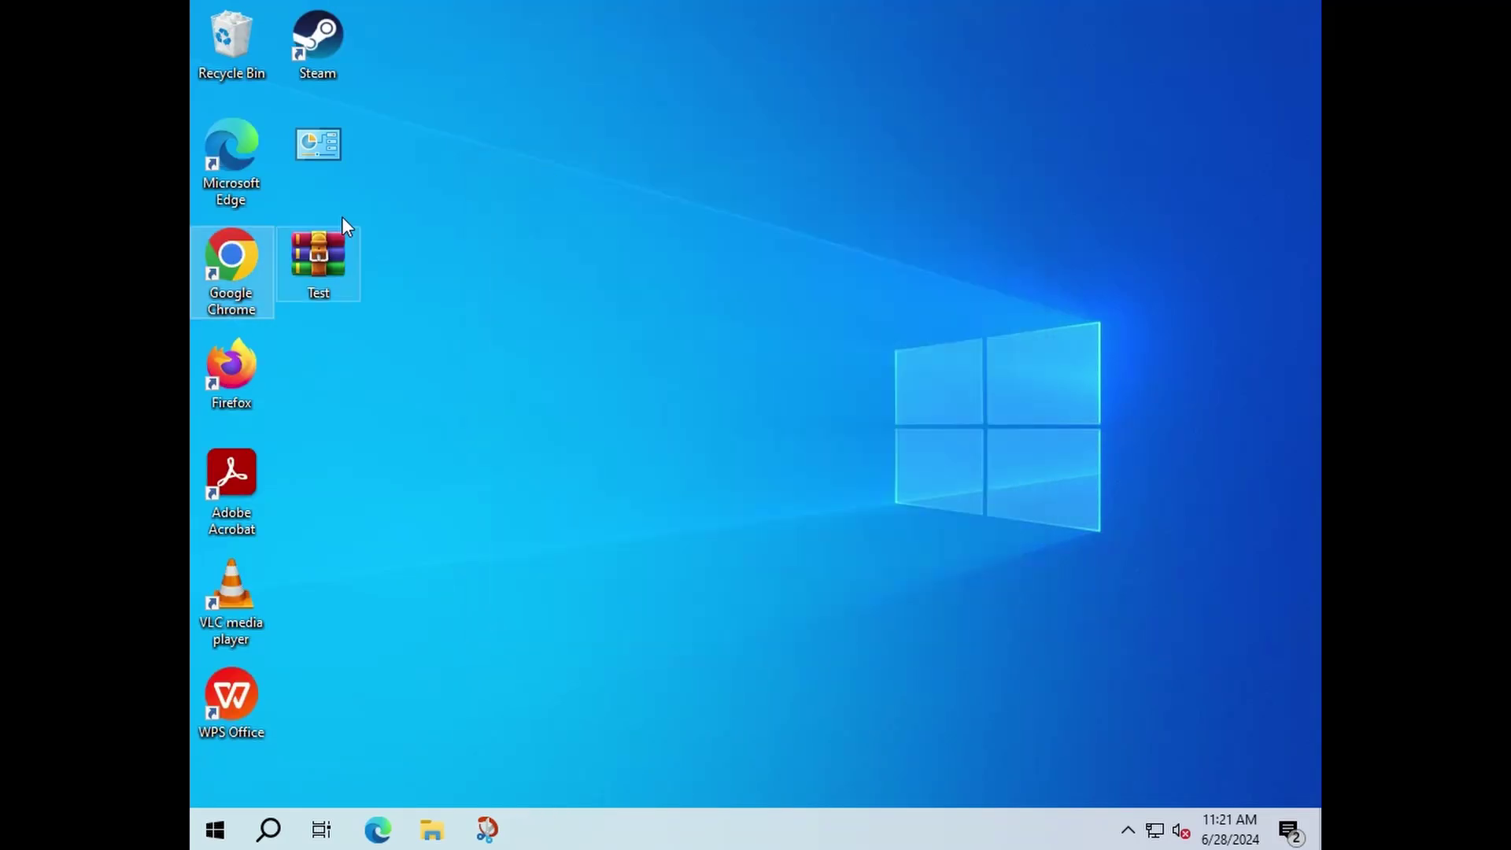
pyautogui.click(485, 428)
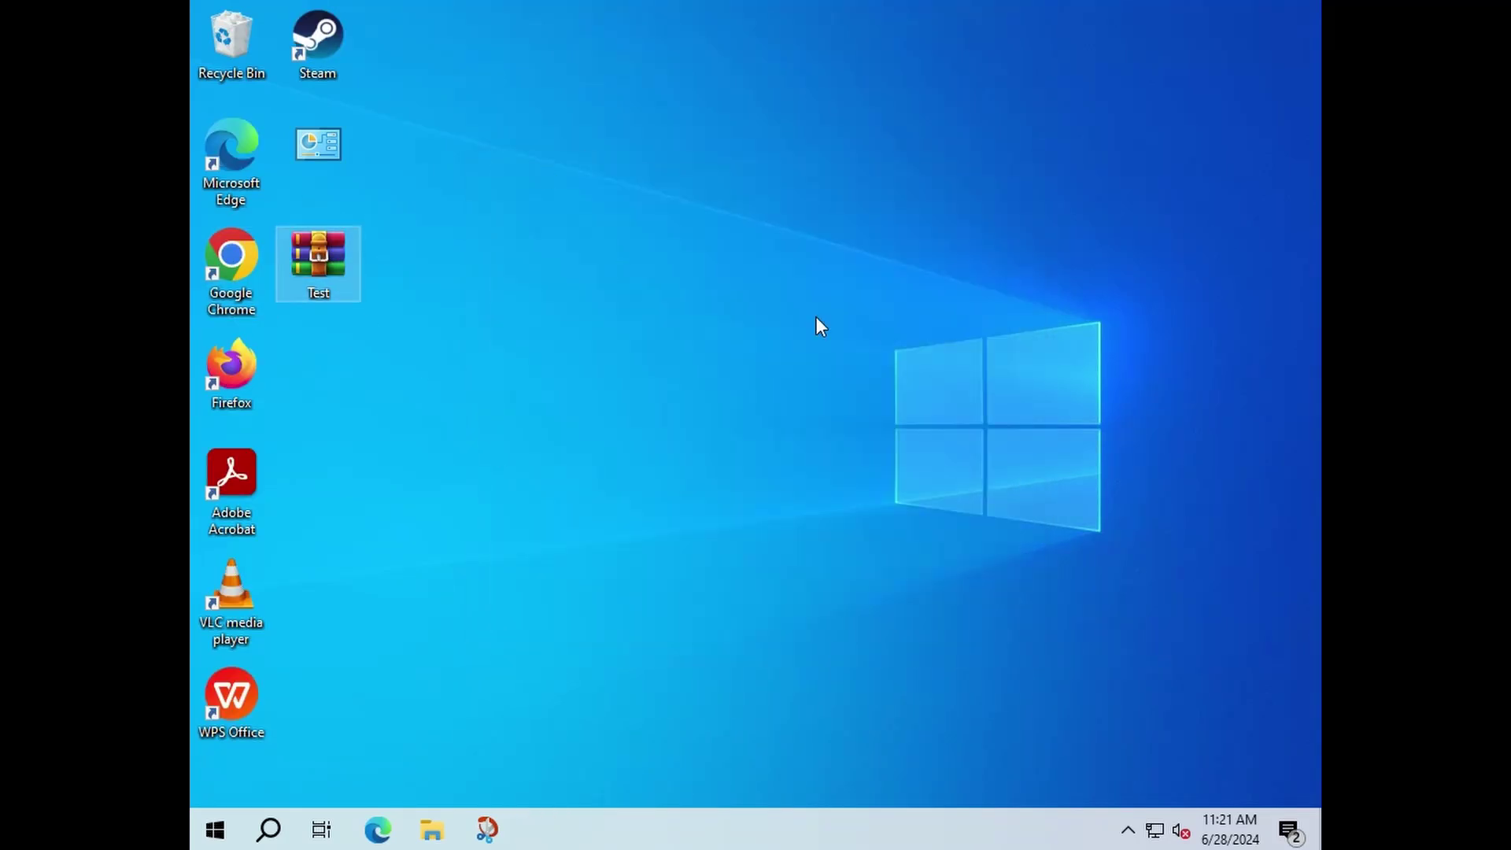
pyautogui.doubleClick(332, 265)
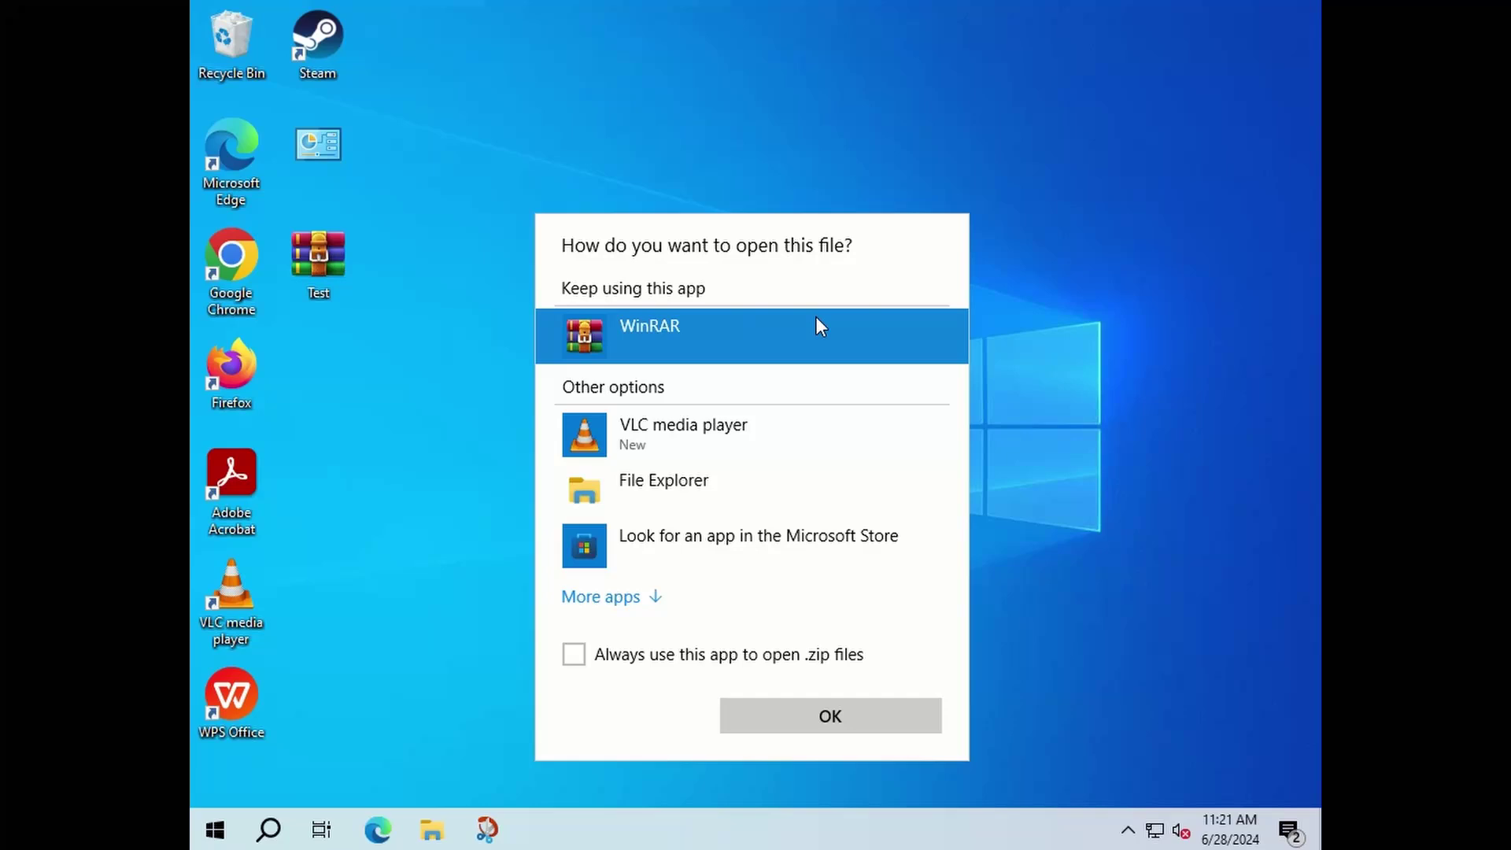
# - Open Test.zip in WinRAR, extract it to Desktop\Test, then close WinRAR
pyautogui.click(761, 718)
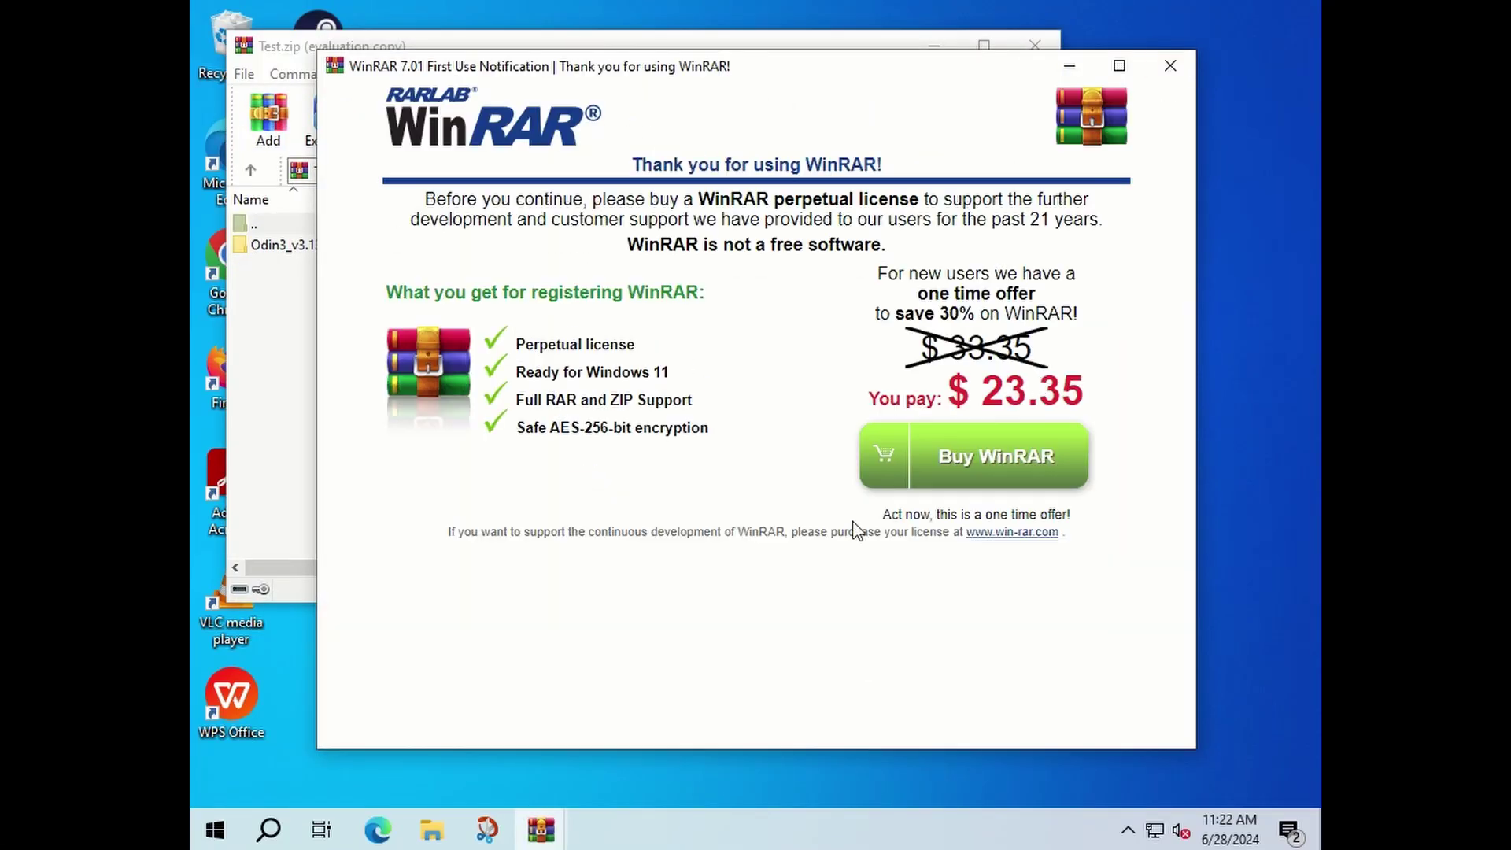
pyautogui.click(1169, 65)
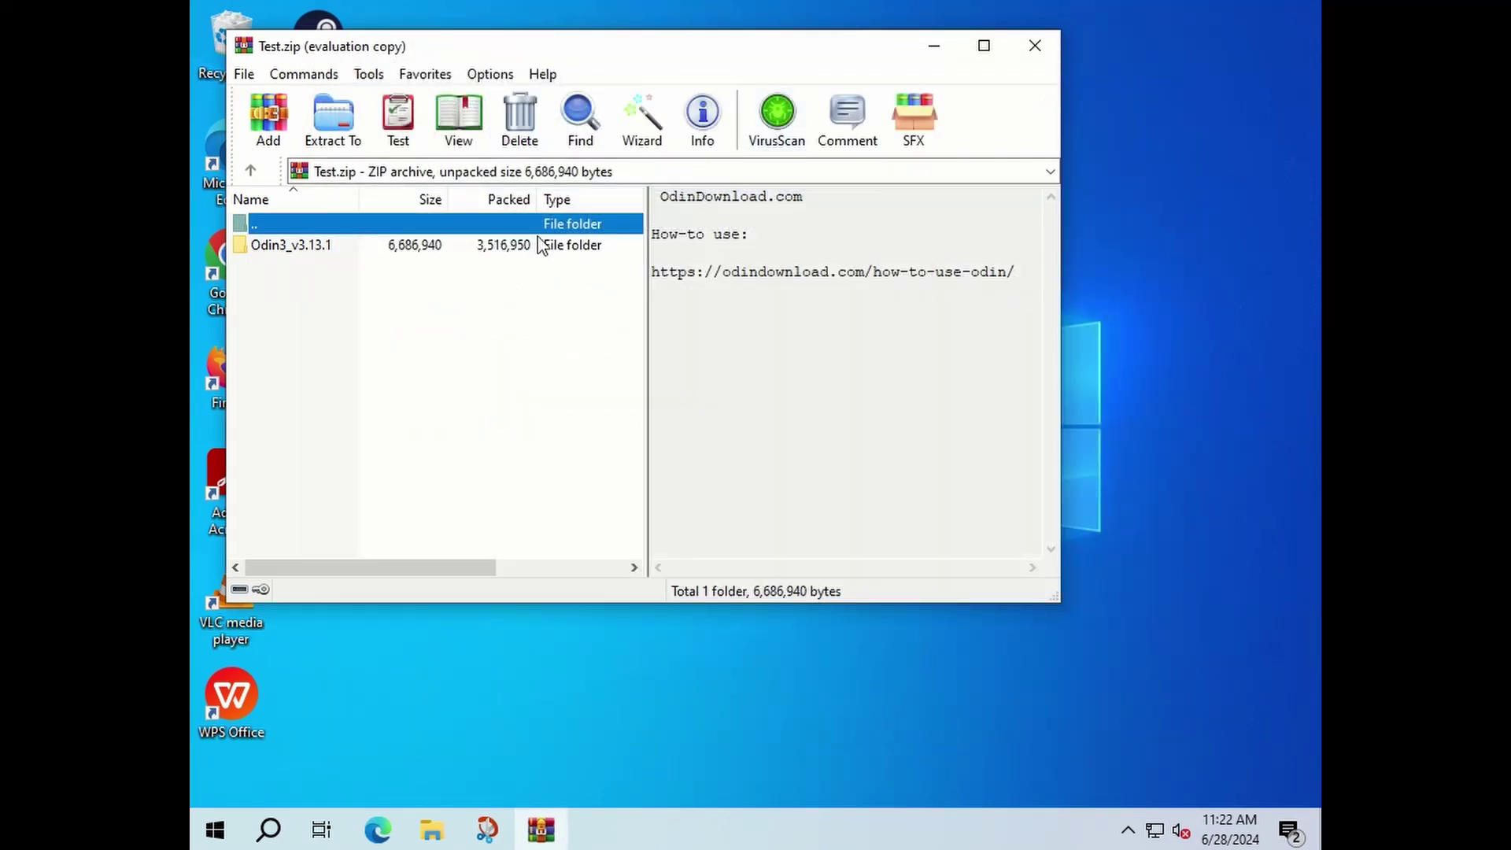
pyautogui.moveTo(473, 34); pyautogui.dragTo(741, 47)
pyautogui.click(586, 150)
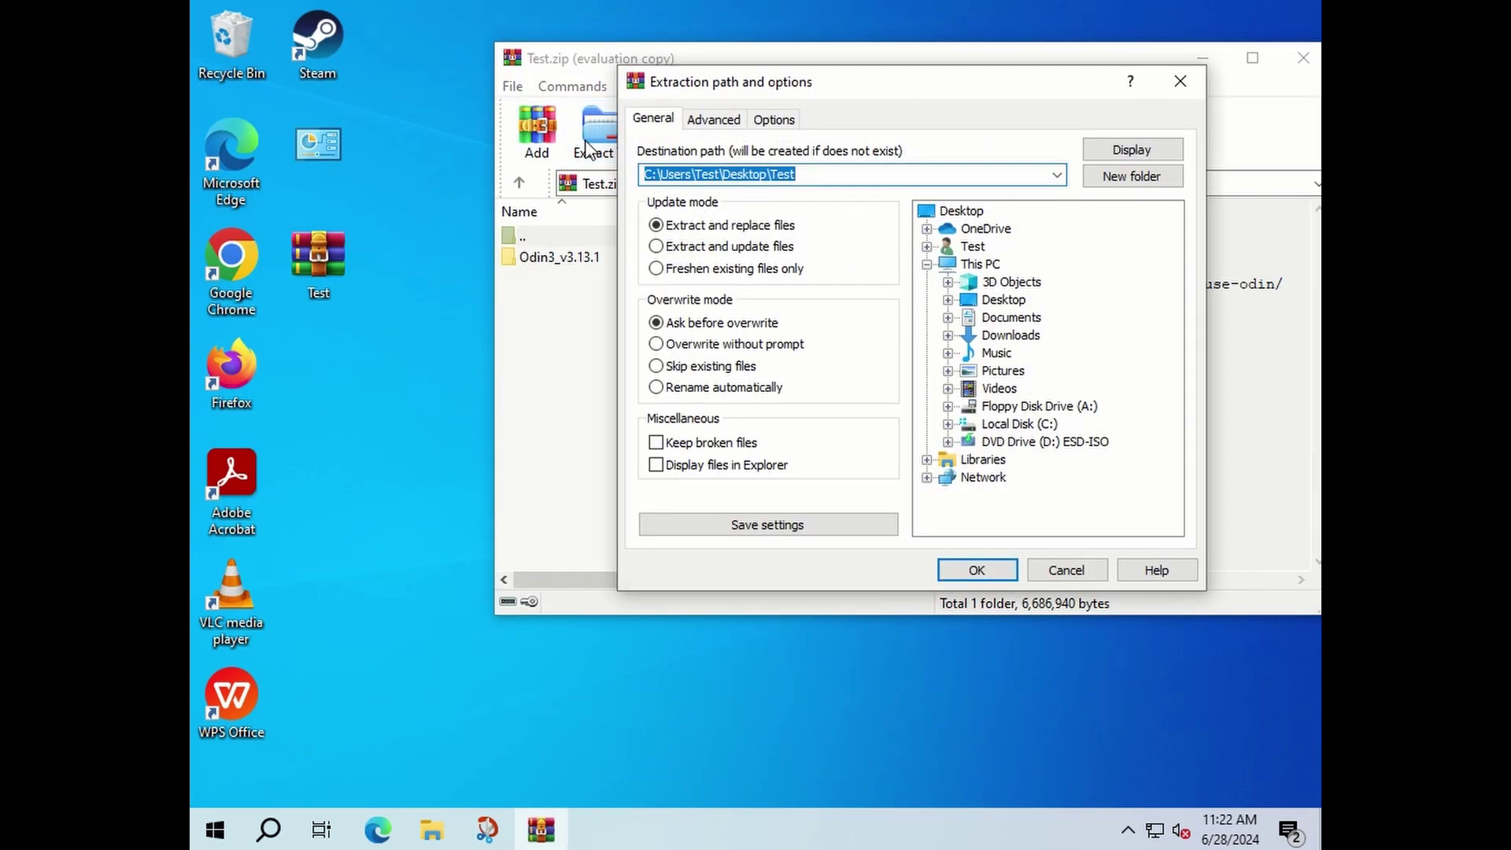
pyautogui.click(987, 575)
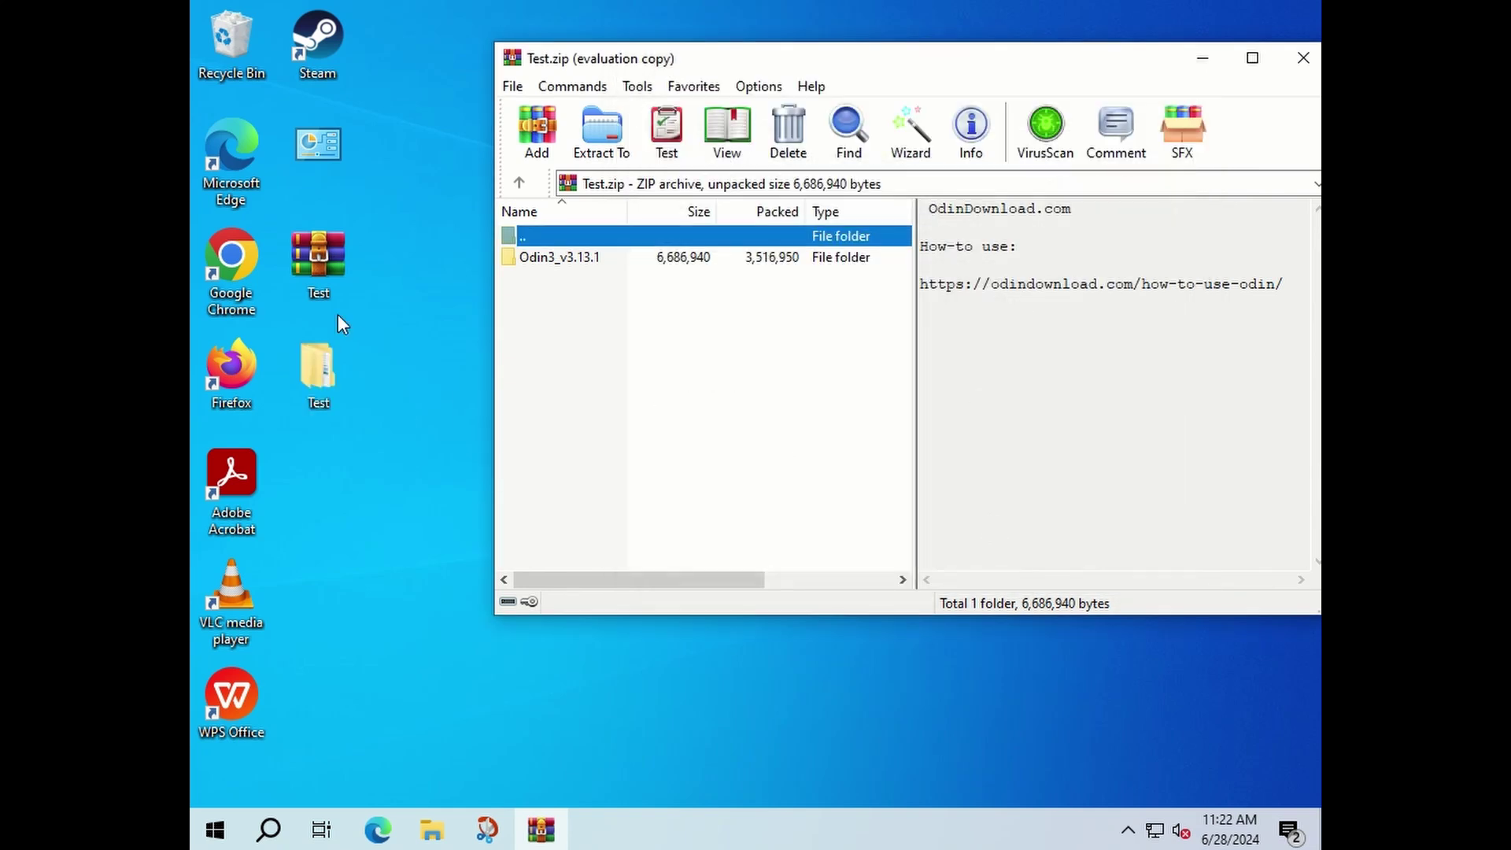
pyautogui.moveTo(866, 58); pyautogui.dragTo(683, 68)
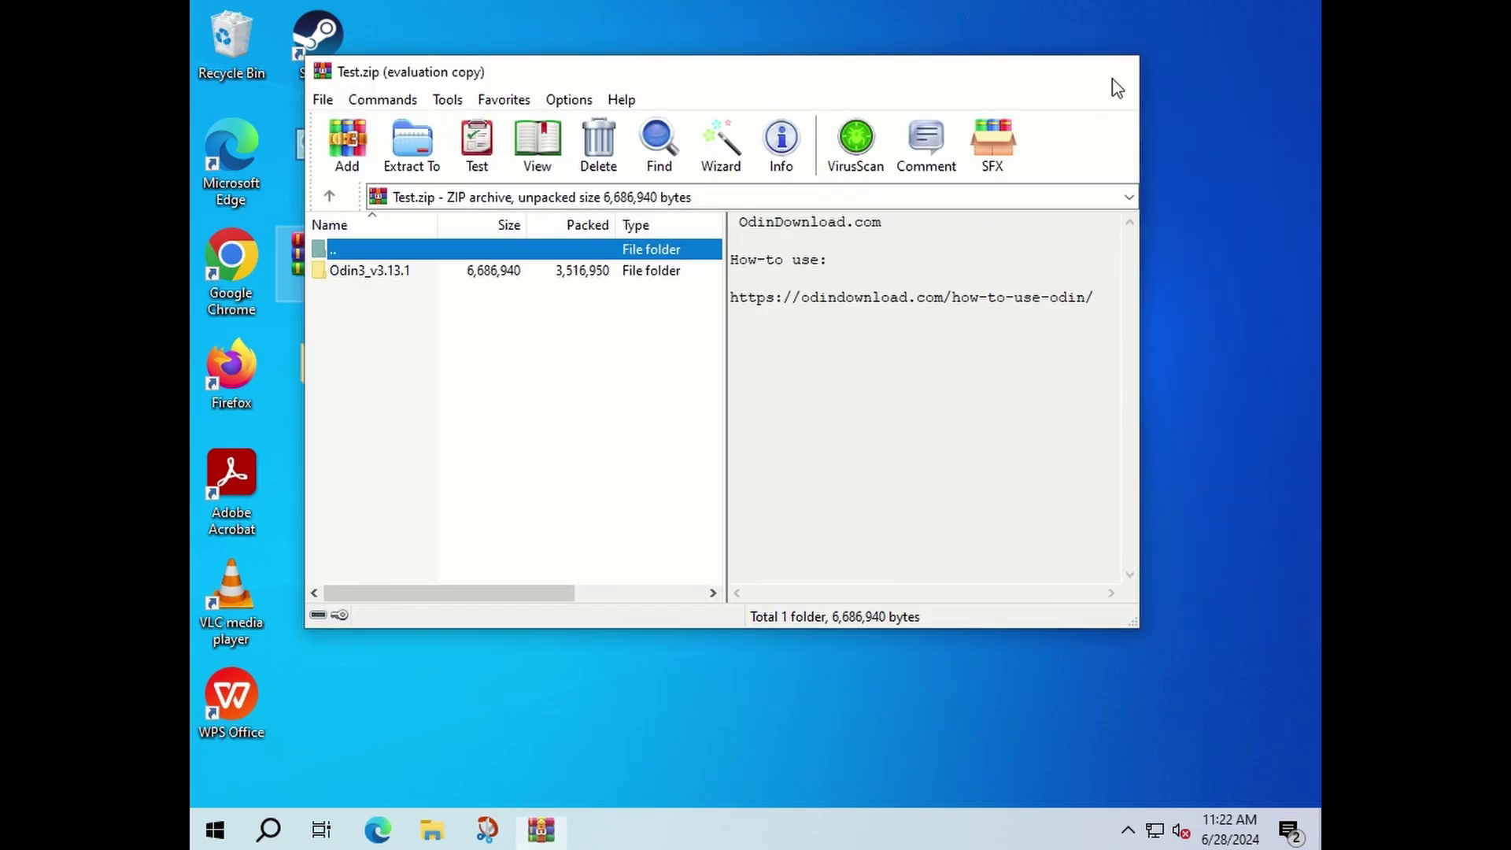
pyautogui.click(1121, 68)
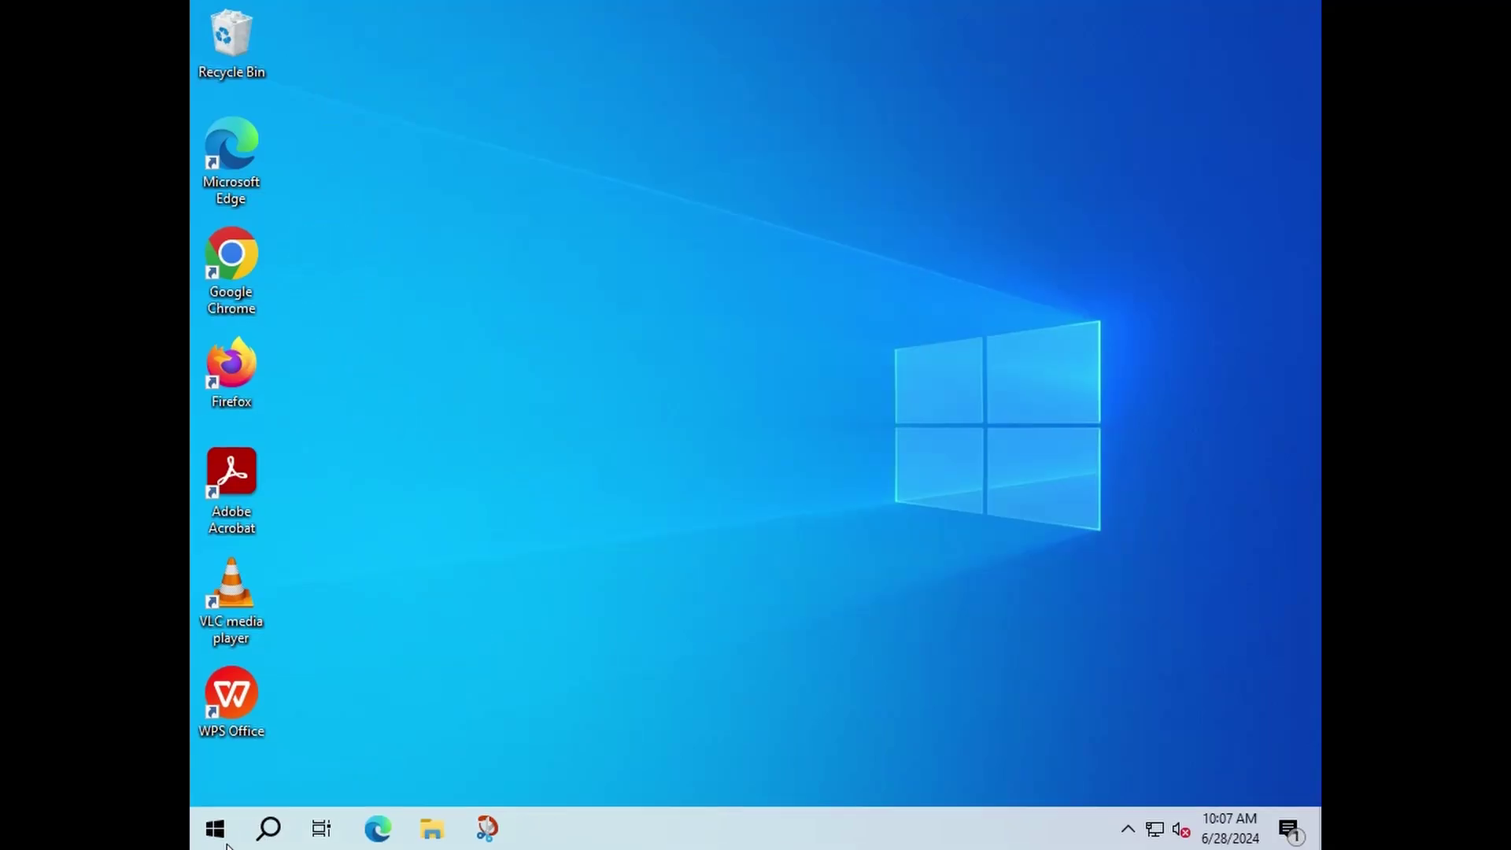
# - Launch Microsoft Store from Start and browse its Gaming section
pyautogui.press('super')
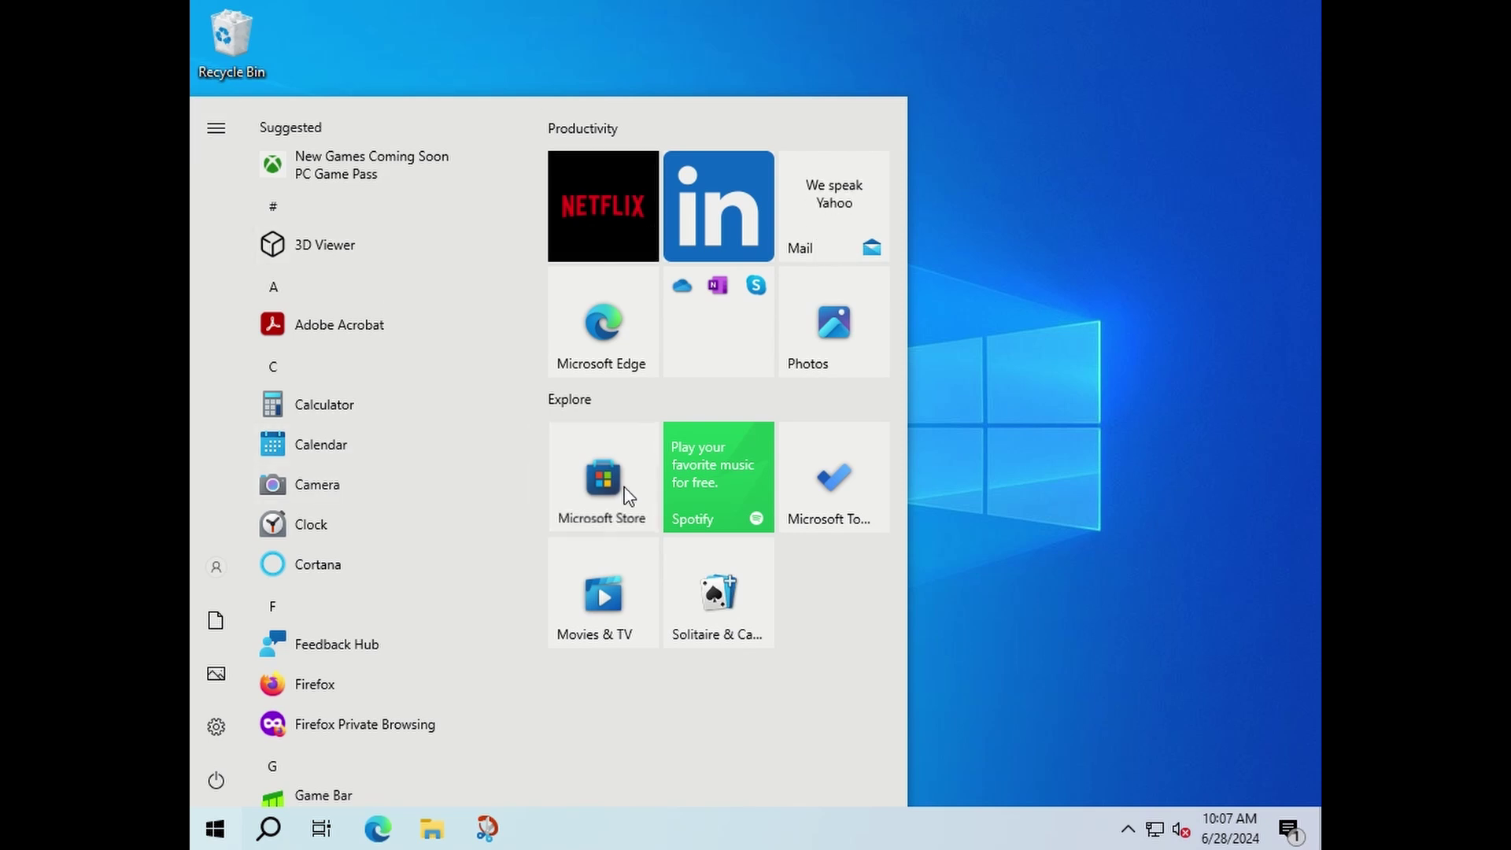
pyautogui.click(604, 480)
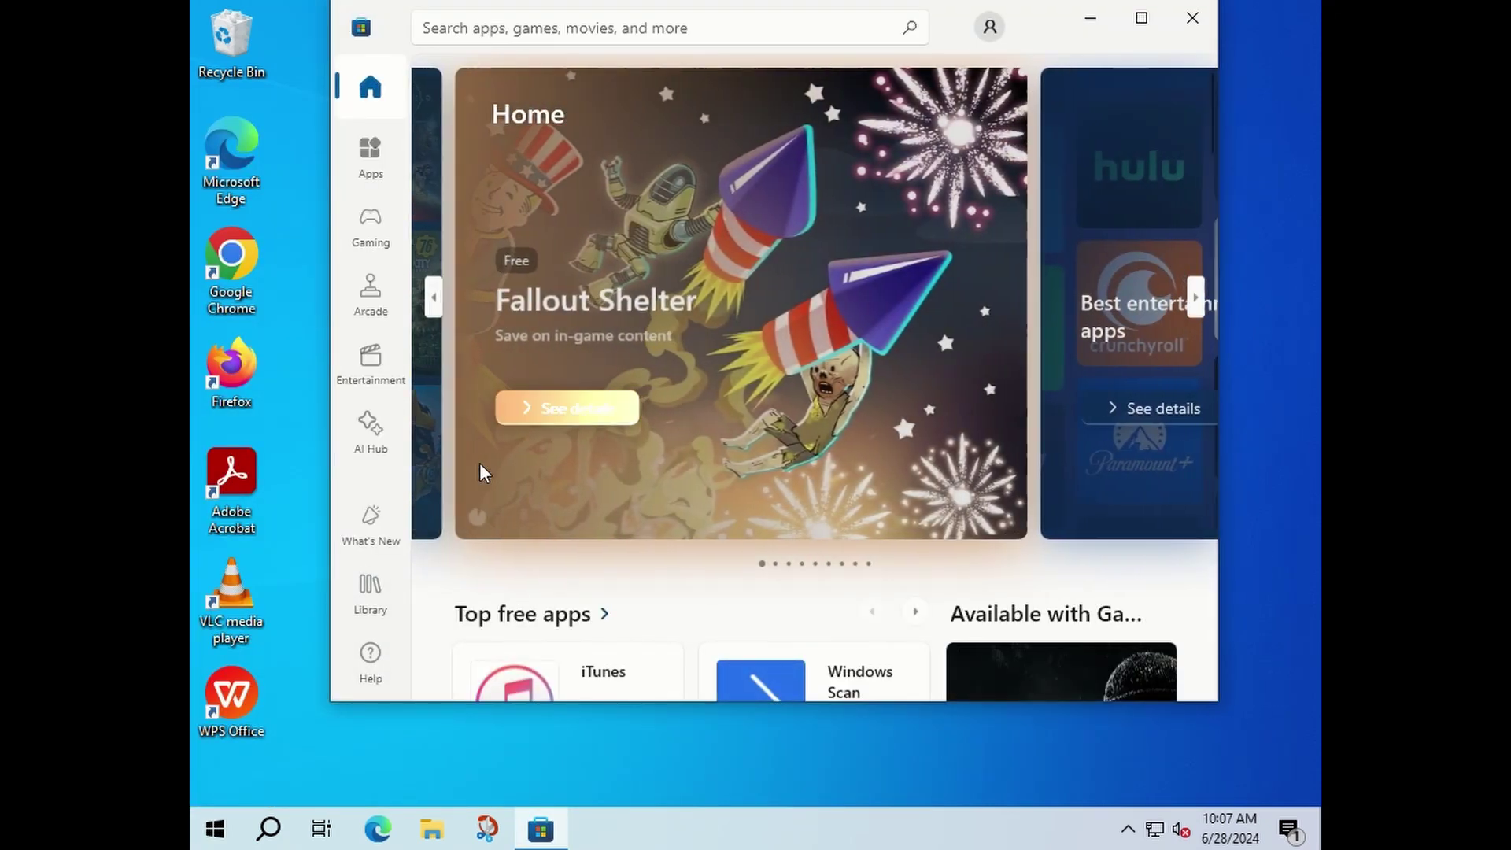
pyautogui.click(376, 228)
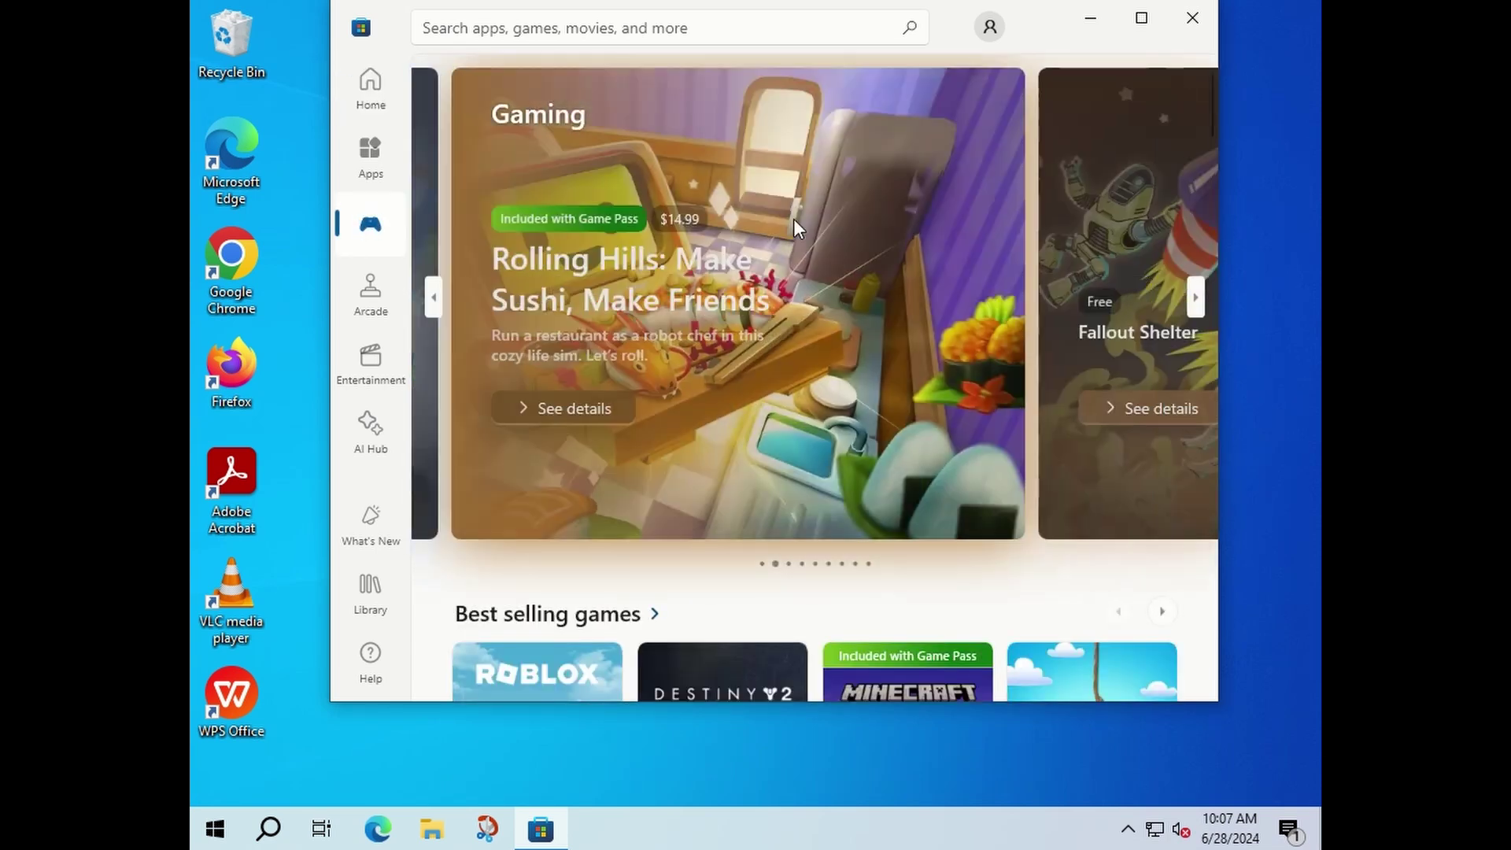
pyautogui.scroll(-4, 797, 625)
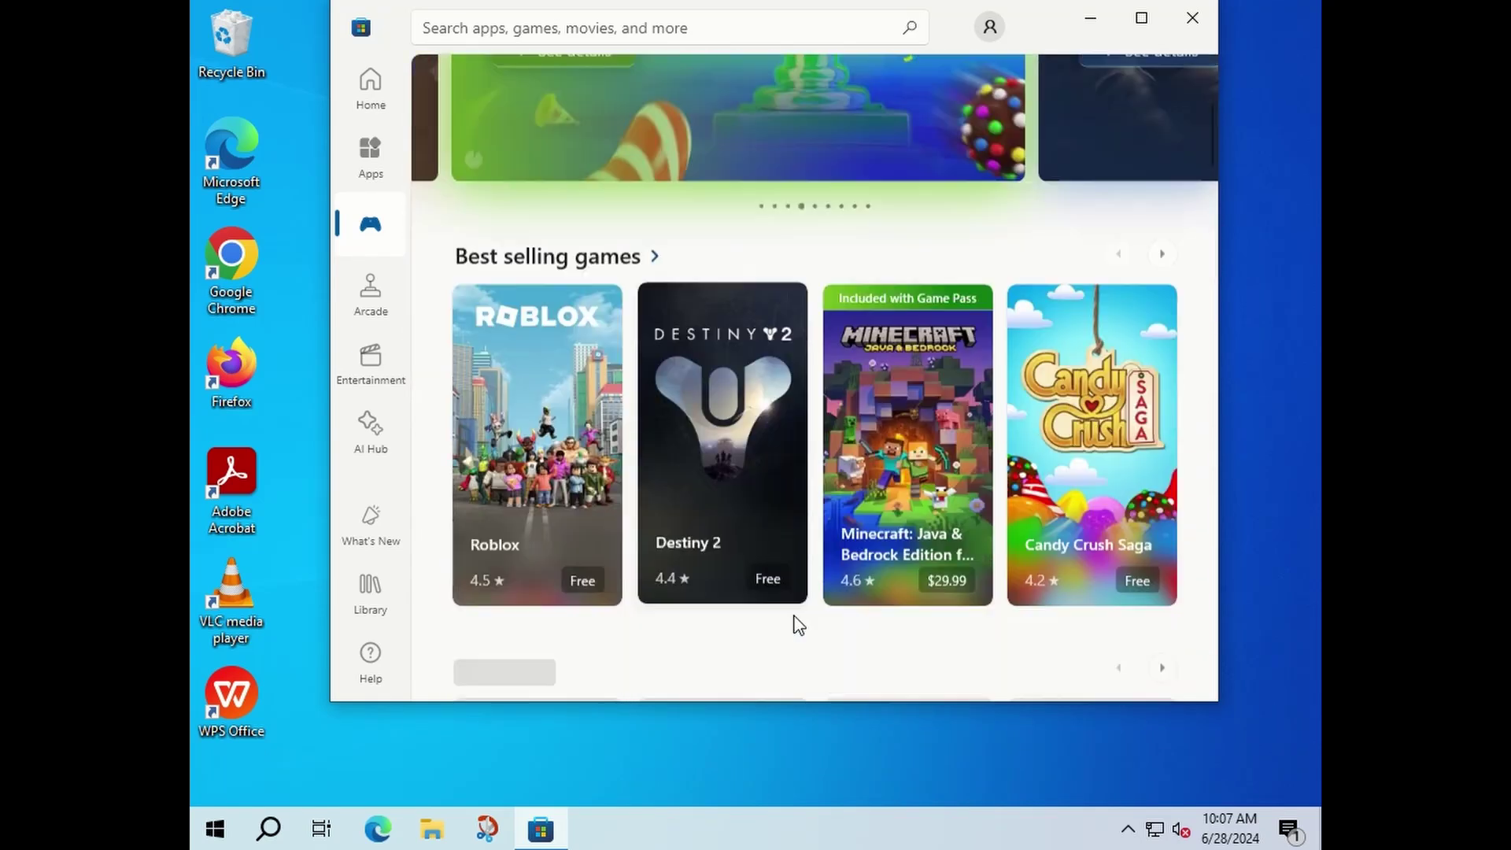
pyautogui.scroll(-6, 796, 622)
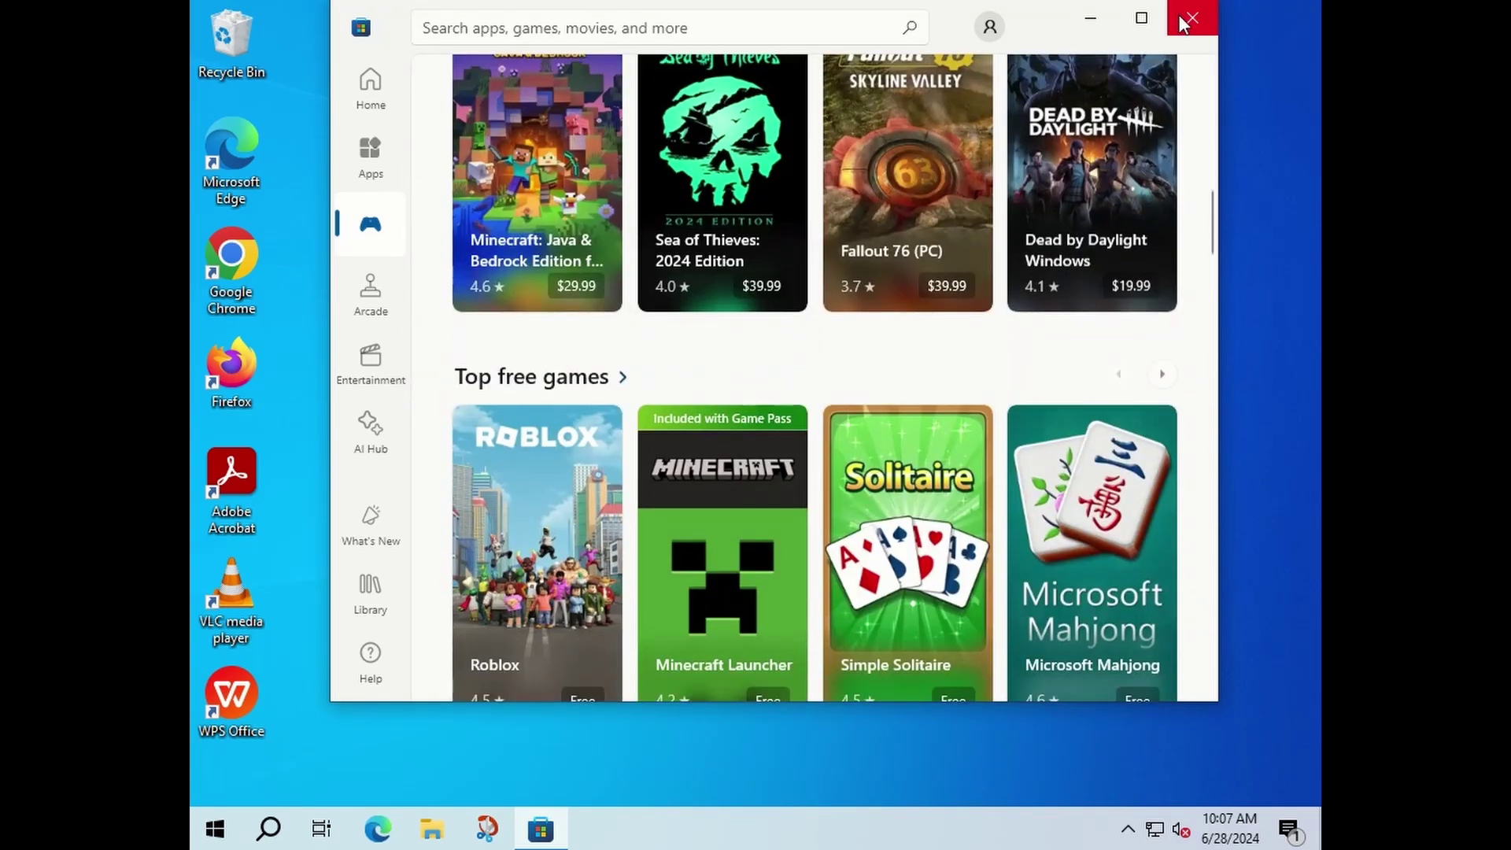
pyautogui.scroll(-3, 937, 367)
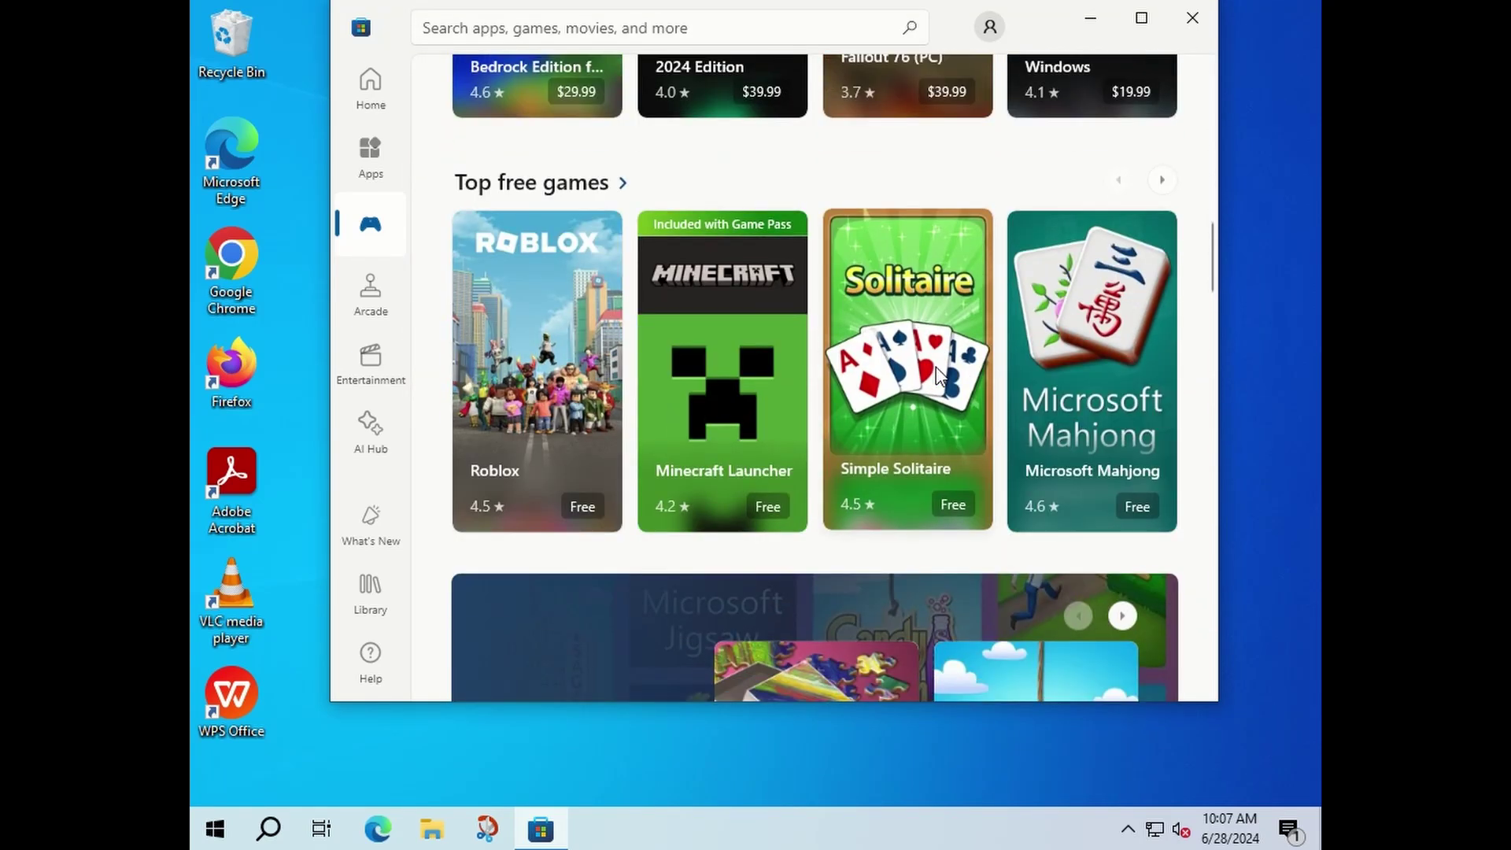
pyautogui.scroll(12, 936, 367)
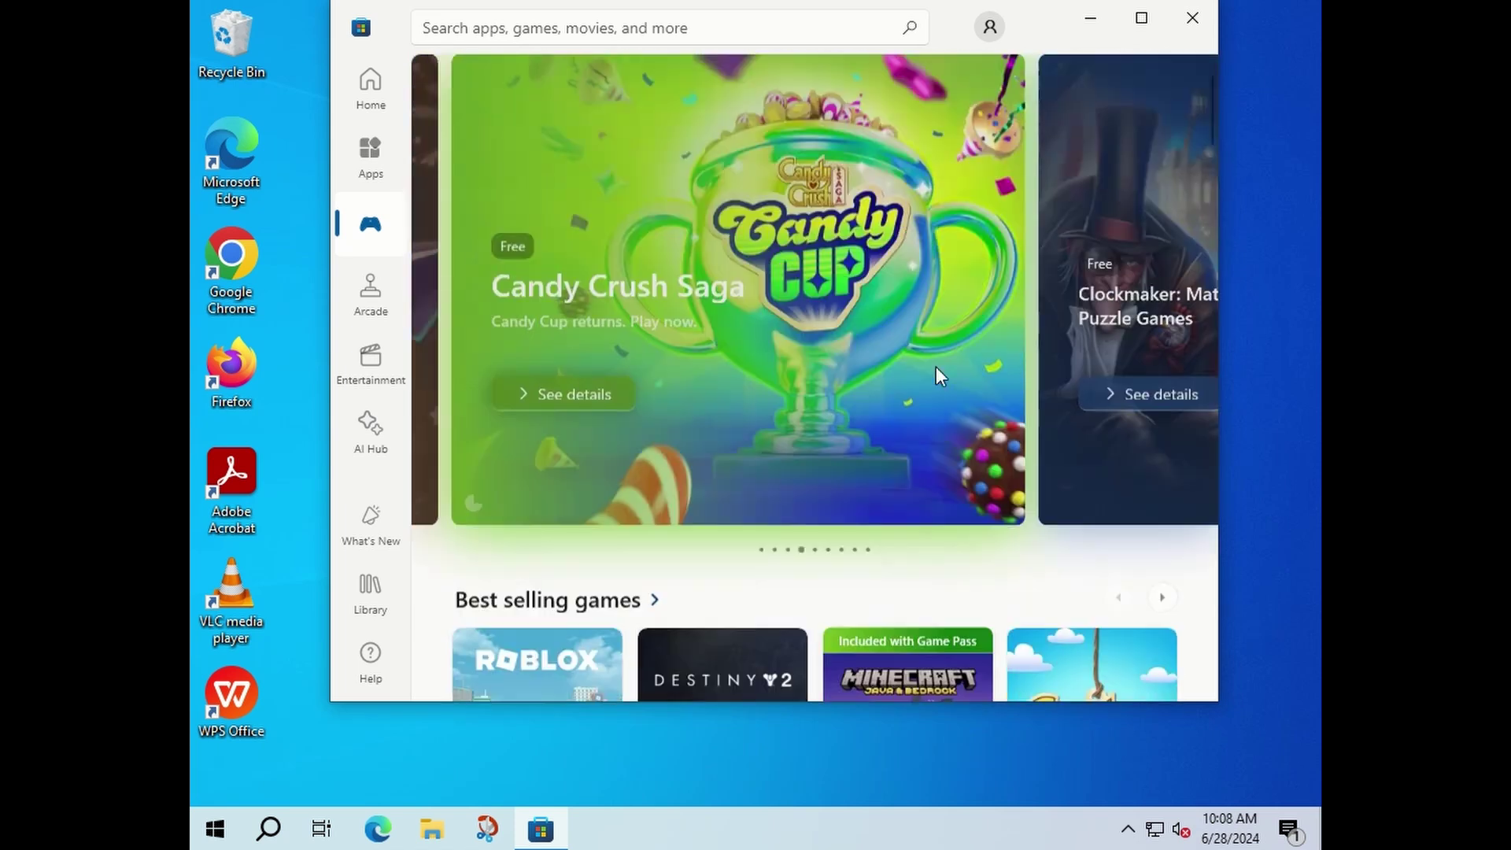
pyautogui.scroll(2, 937, 366)
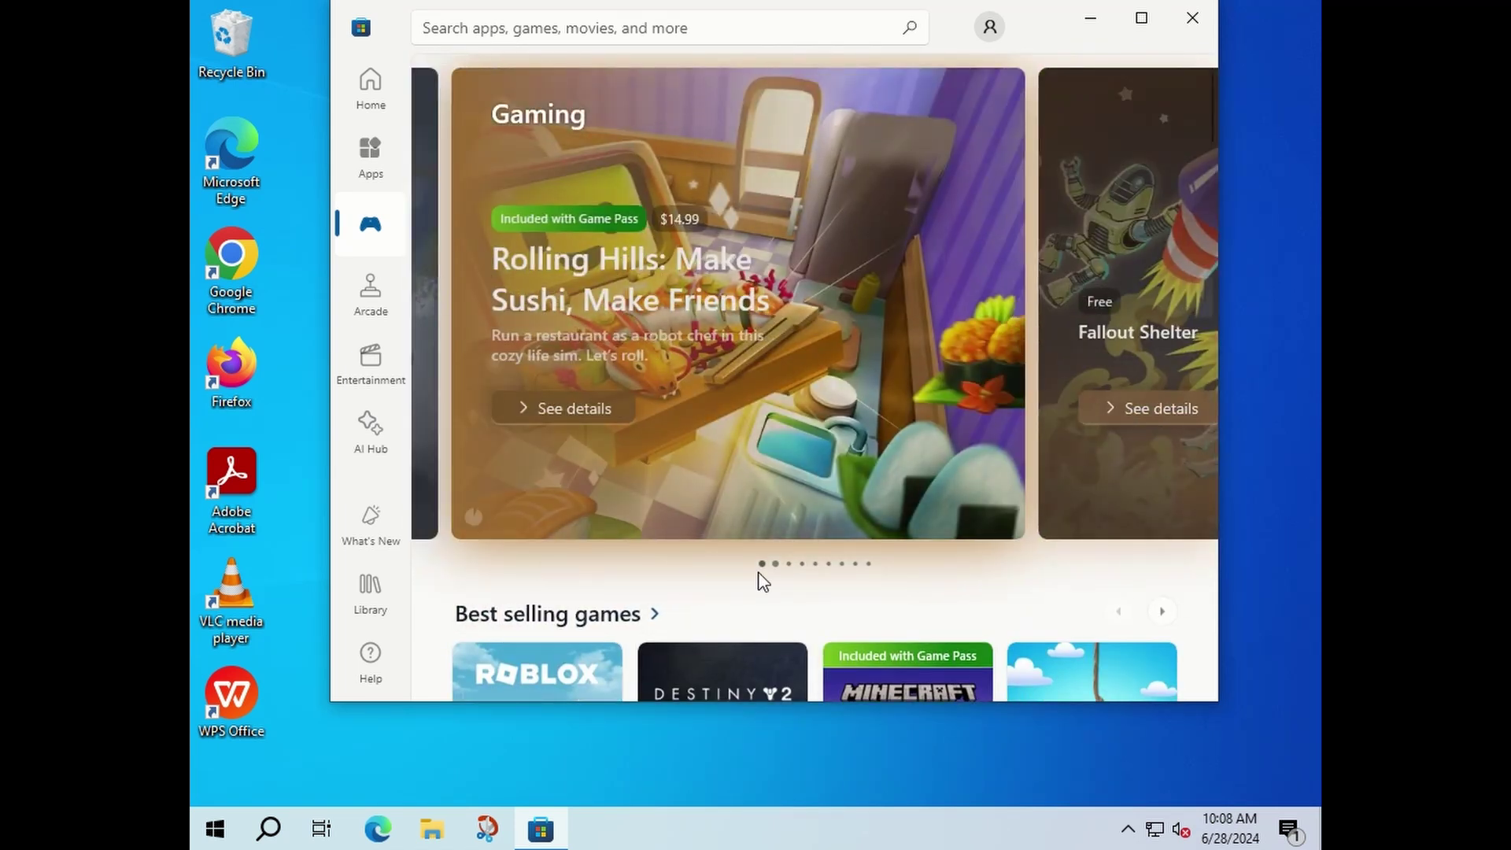
pyautogui.scroll(-10, 785, 573)
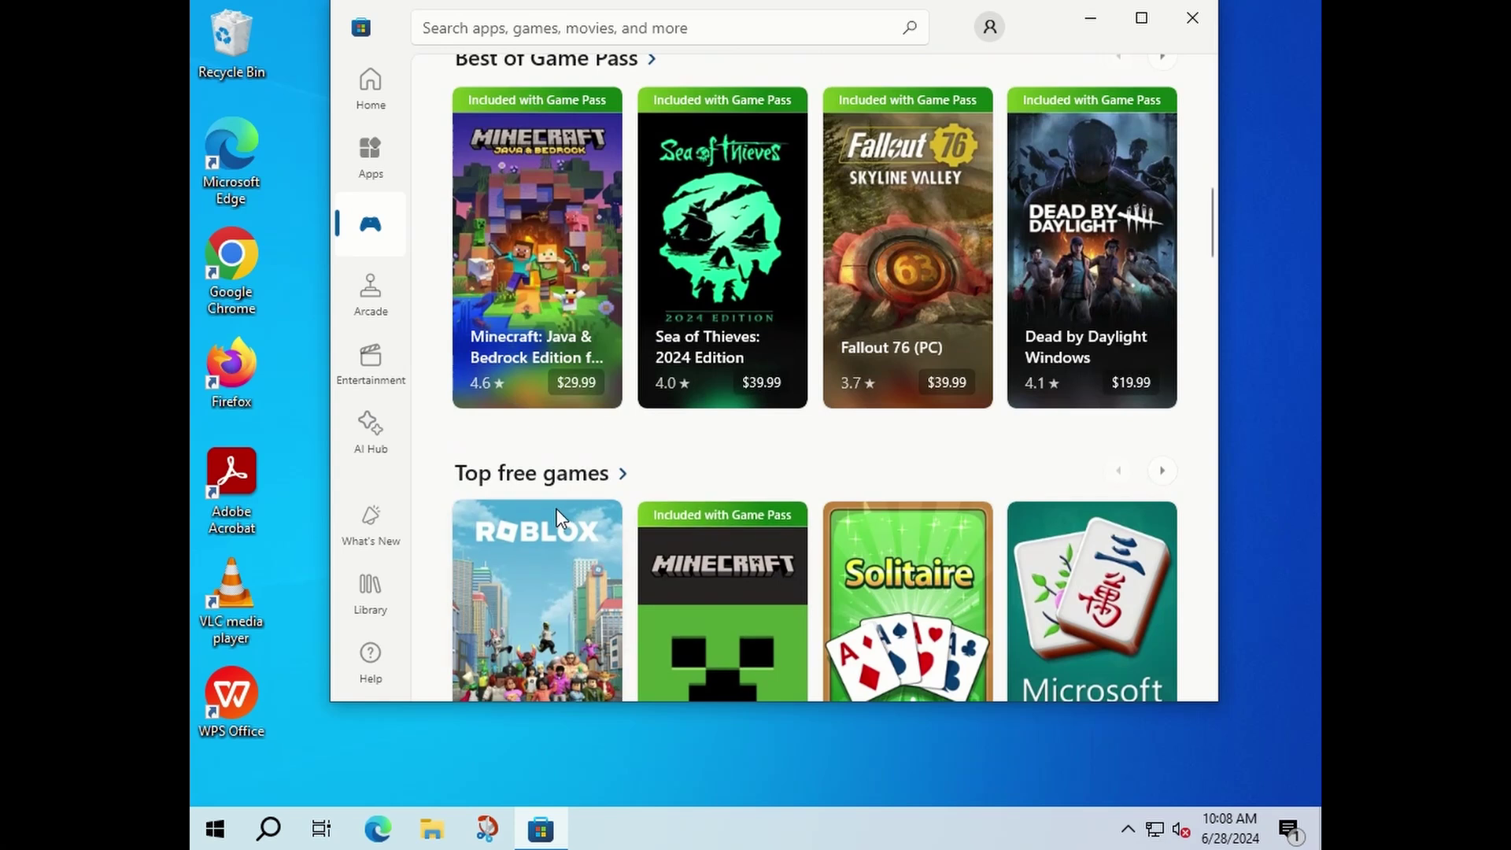
# - Scroll through the full Top free games list, then close the Store
pyautogui.click(542, 488)
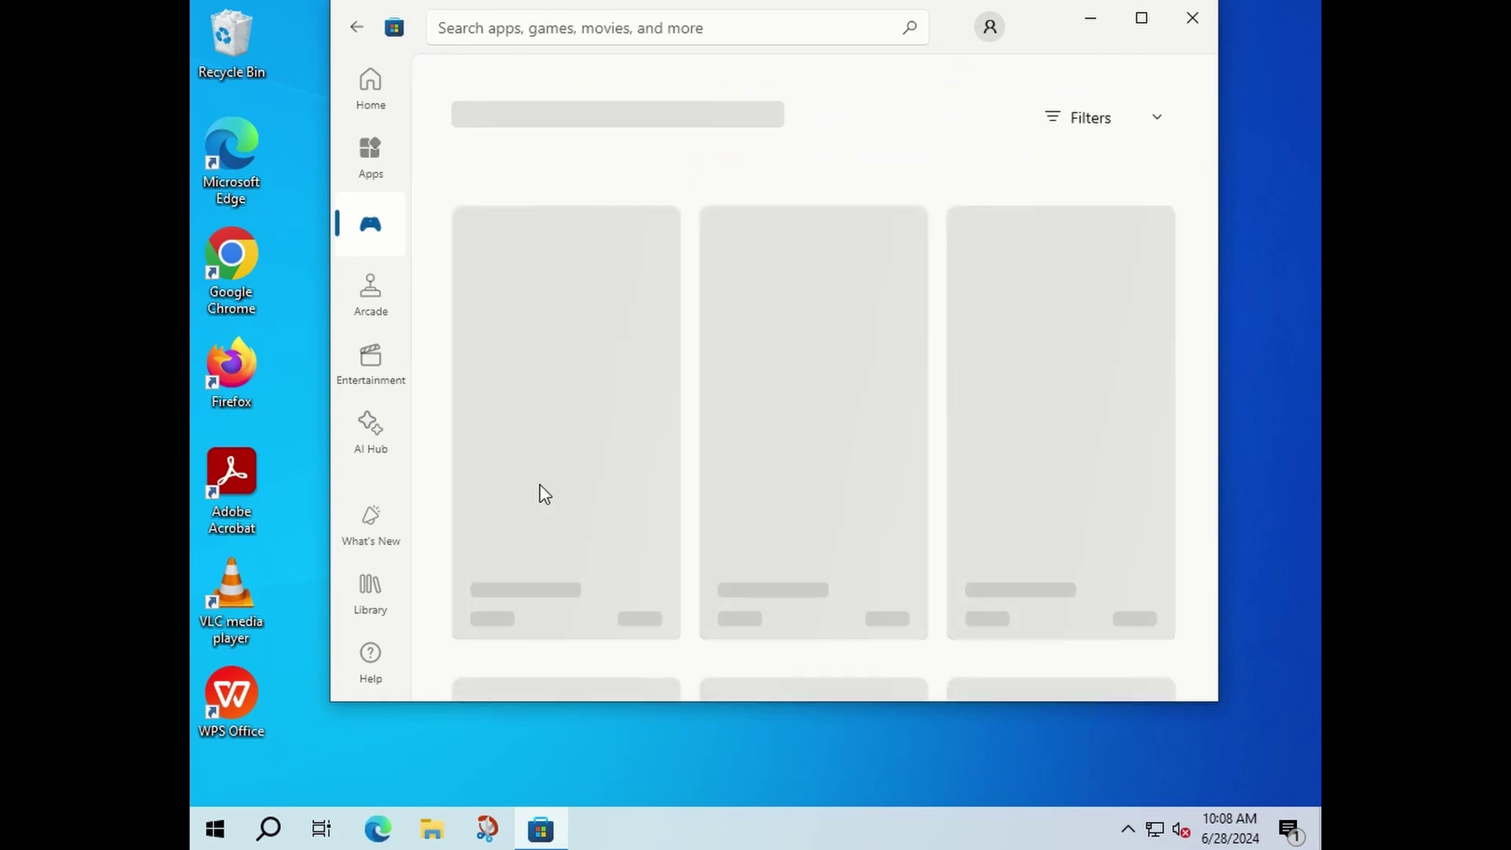
pyautogui.moveTo(543, 494)
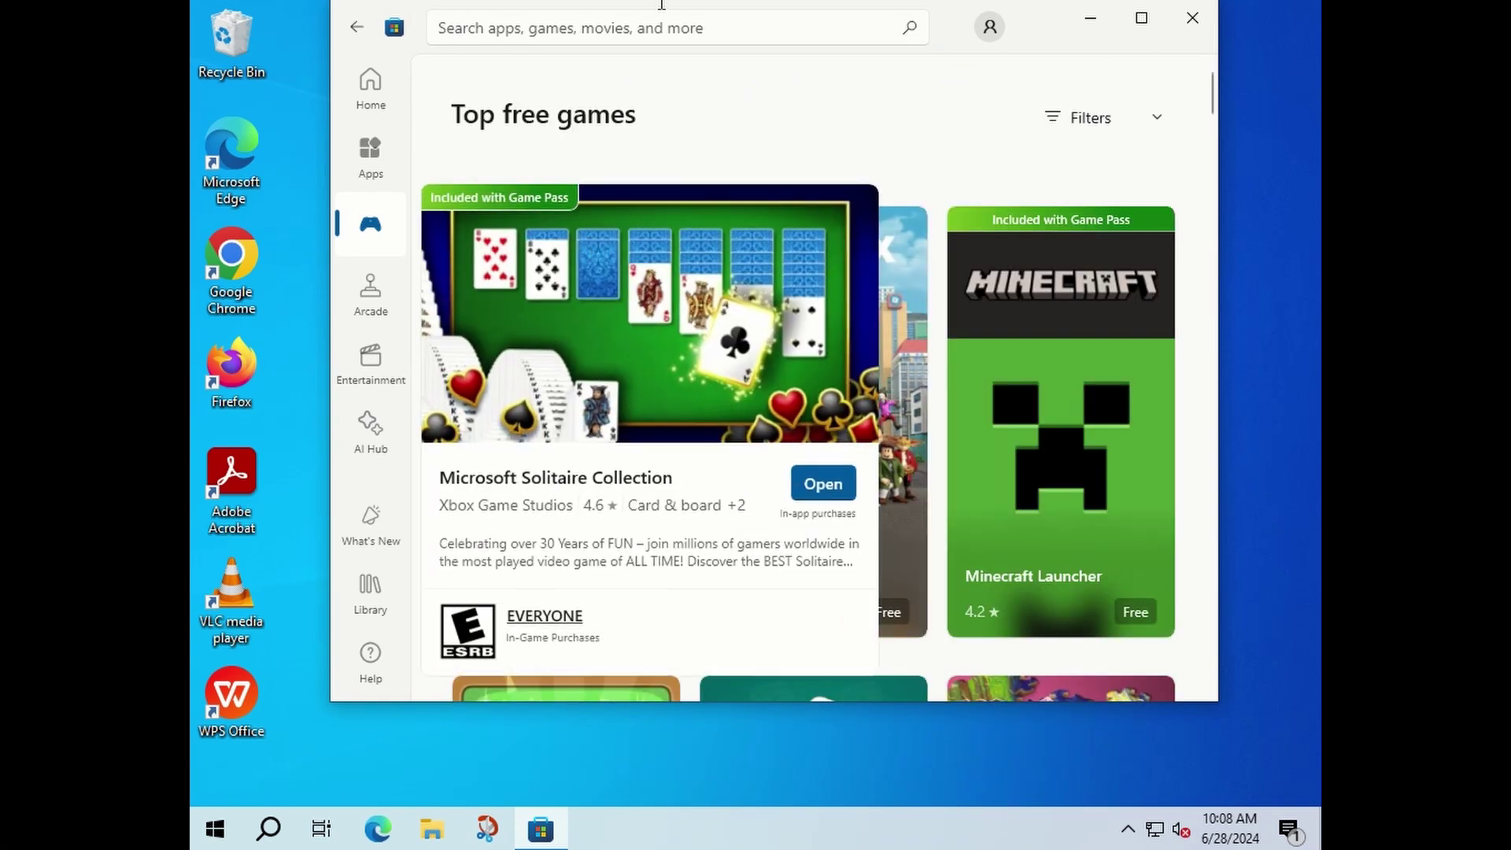
pyautogui.scroll(-7, 866, 314)
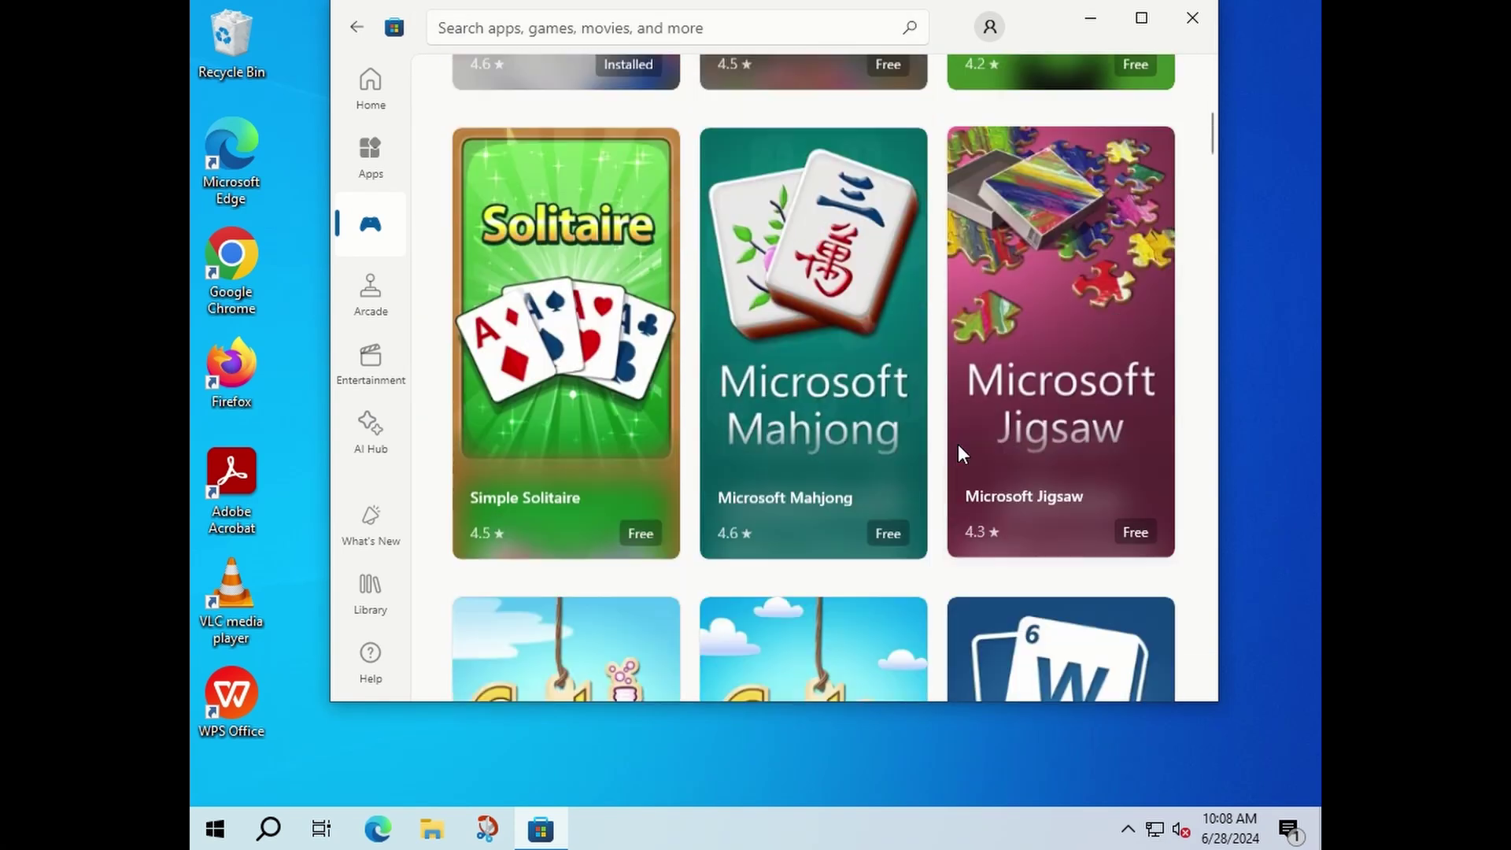
pyautogui.scroll(-6, 962, 451)
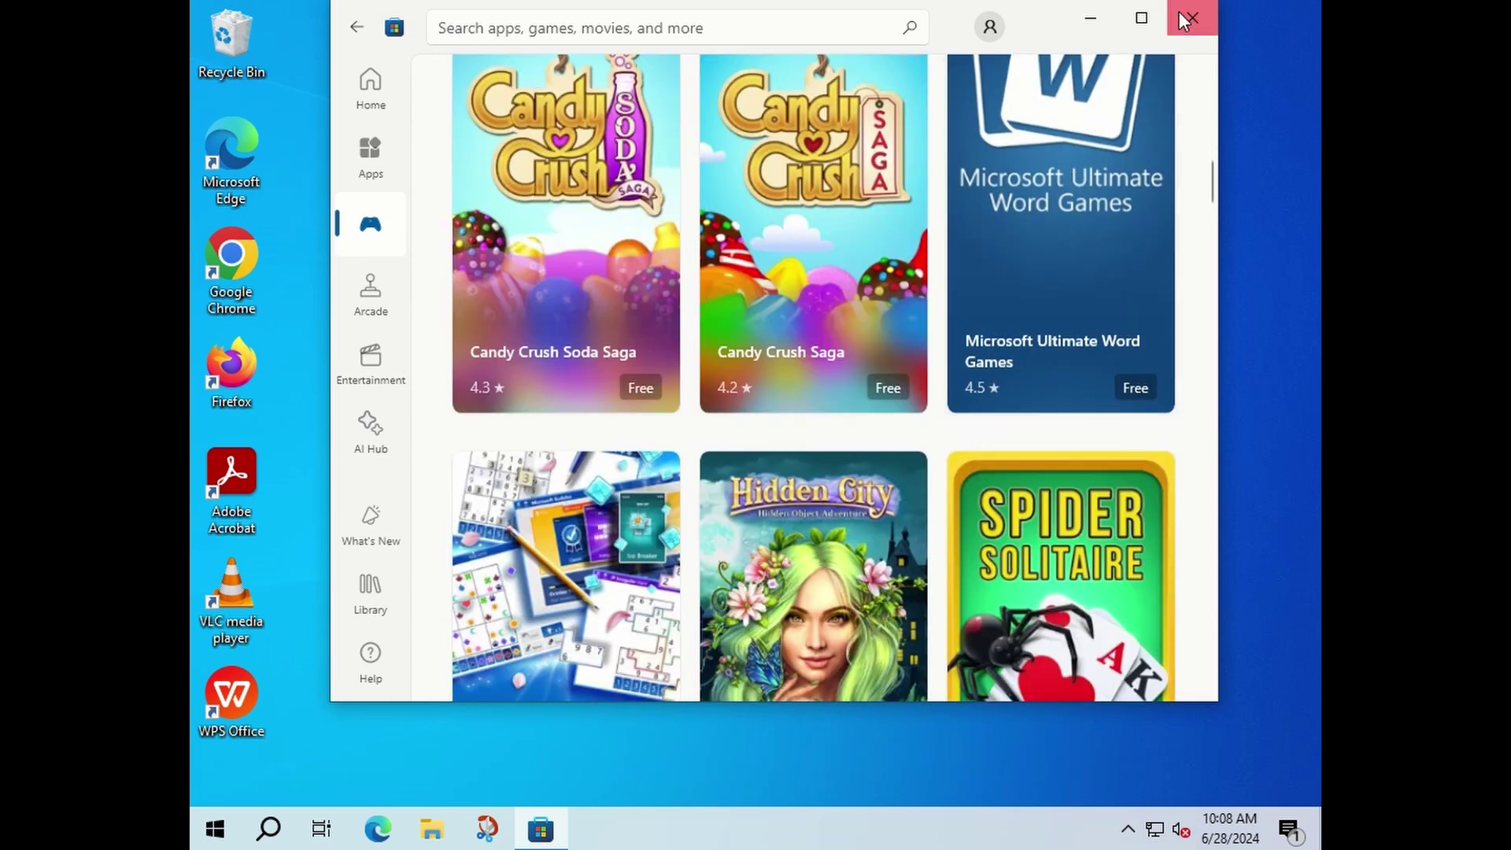
pyautogui.click(1186, 21)
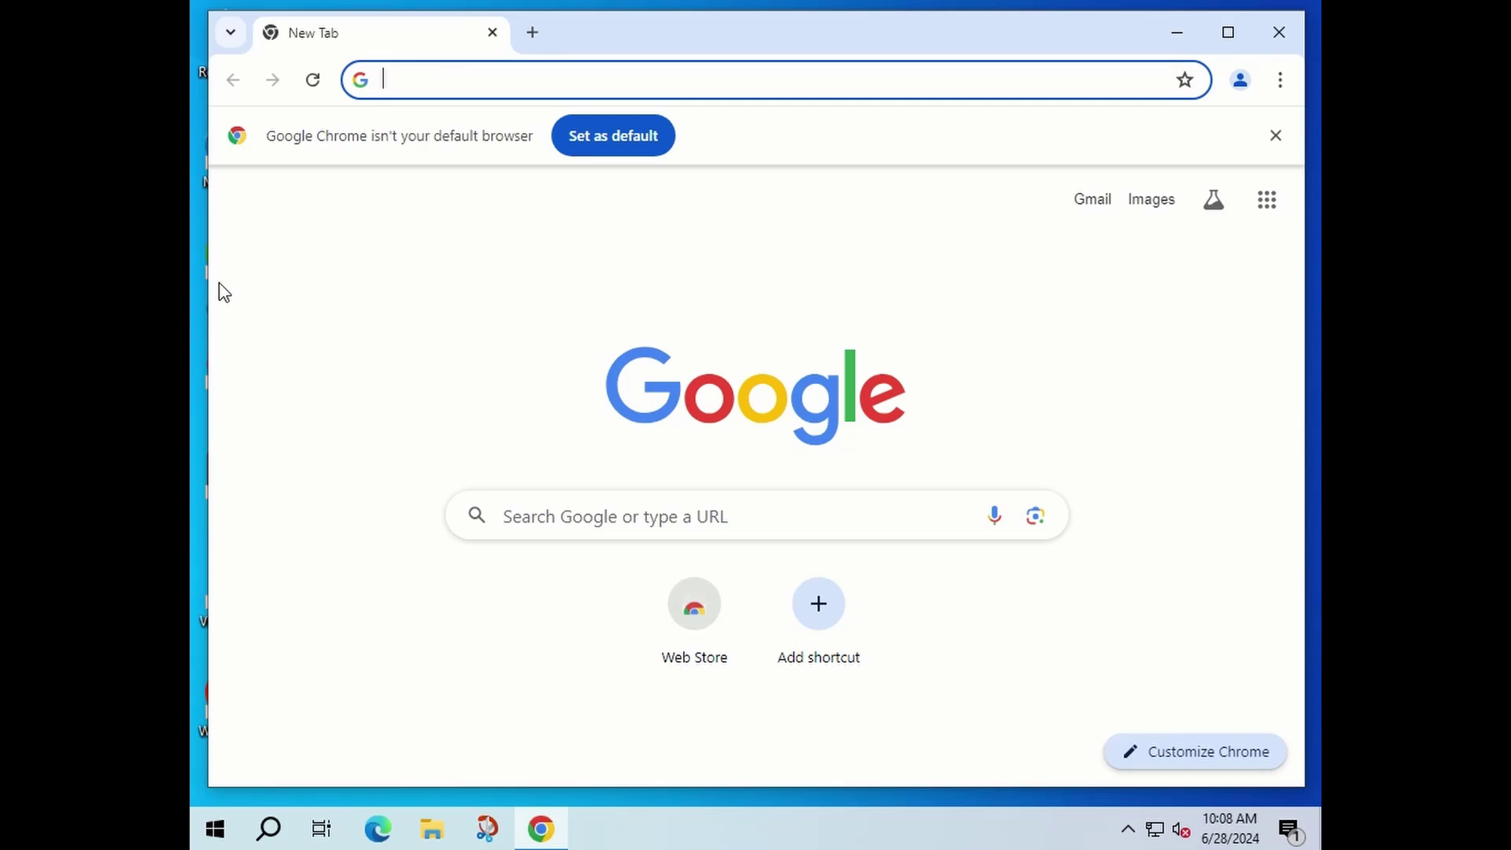
# - Search Google for steam and download SteamSetup.exe from Steam's About page
pyautogui.write('steam')
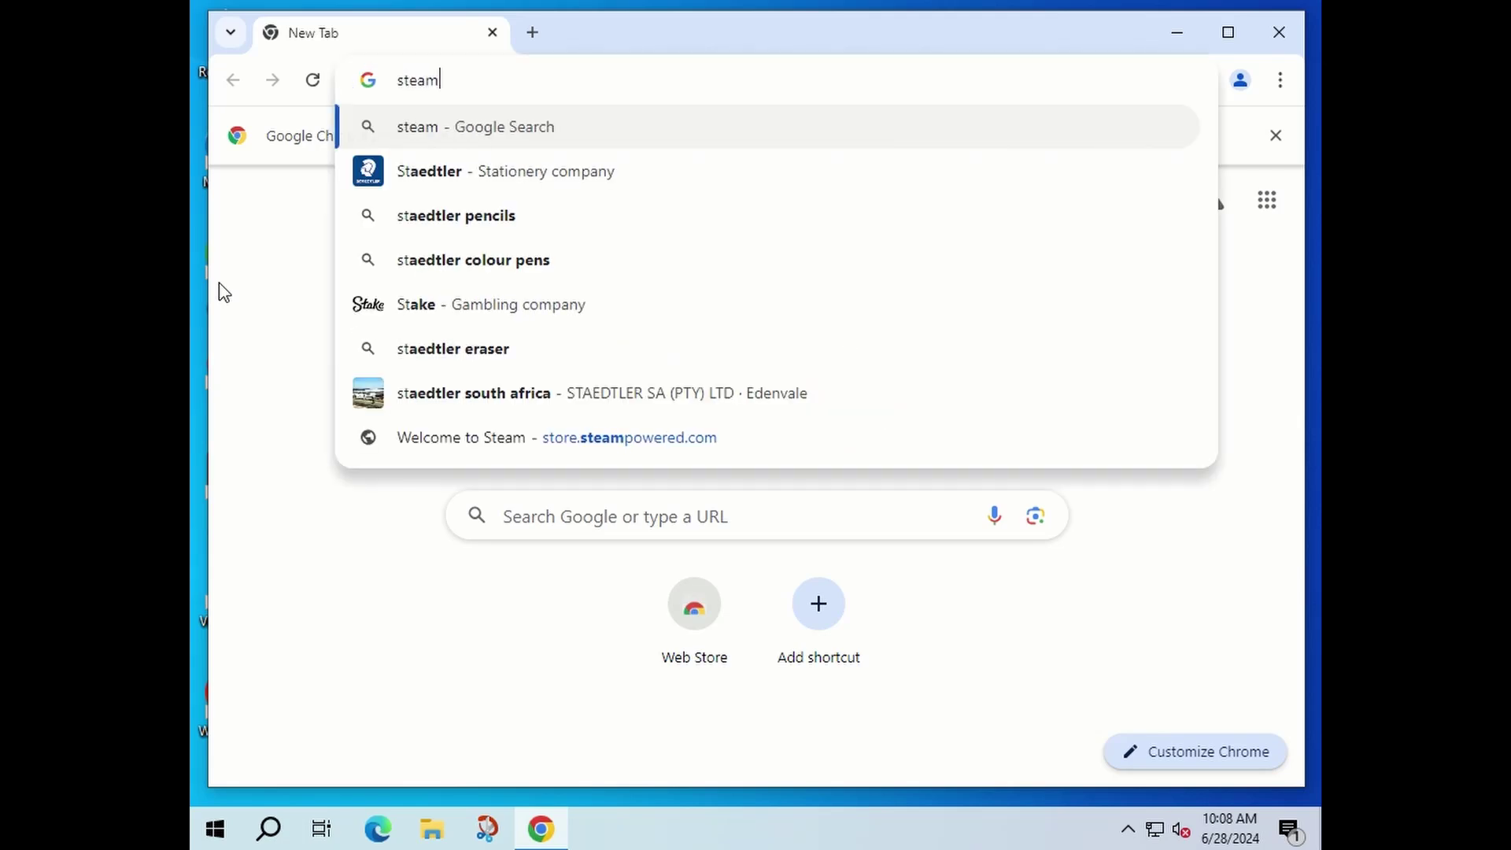
pyautogui.press('Return')
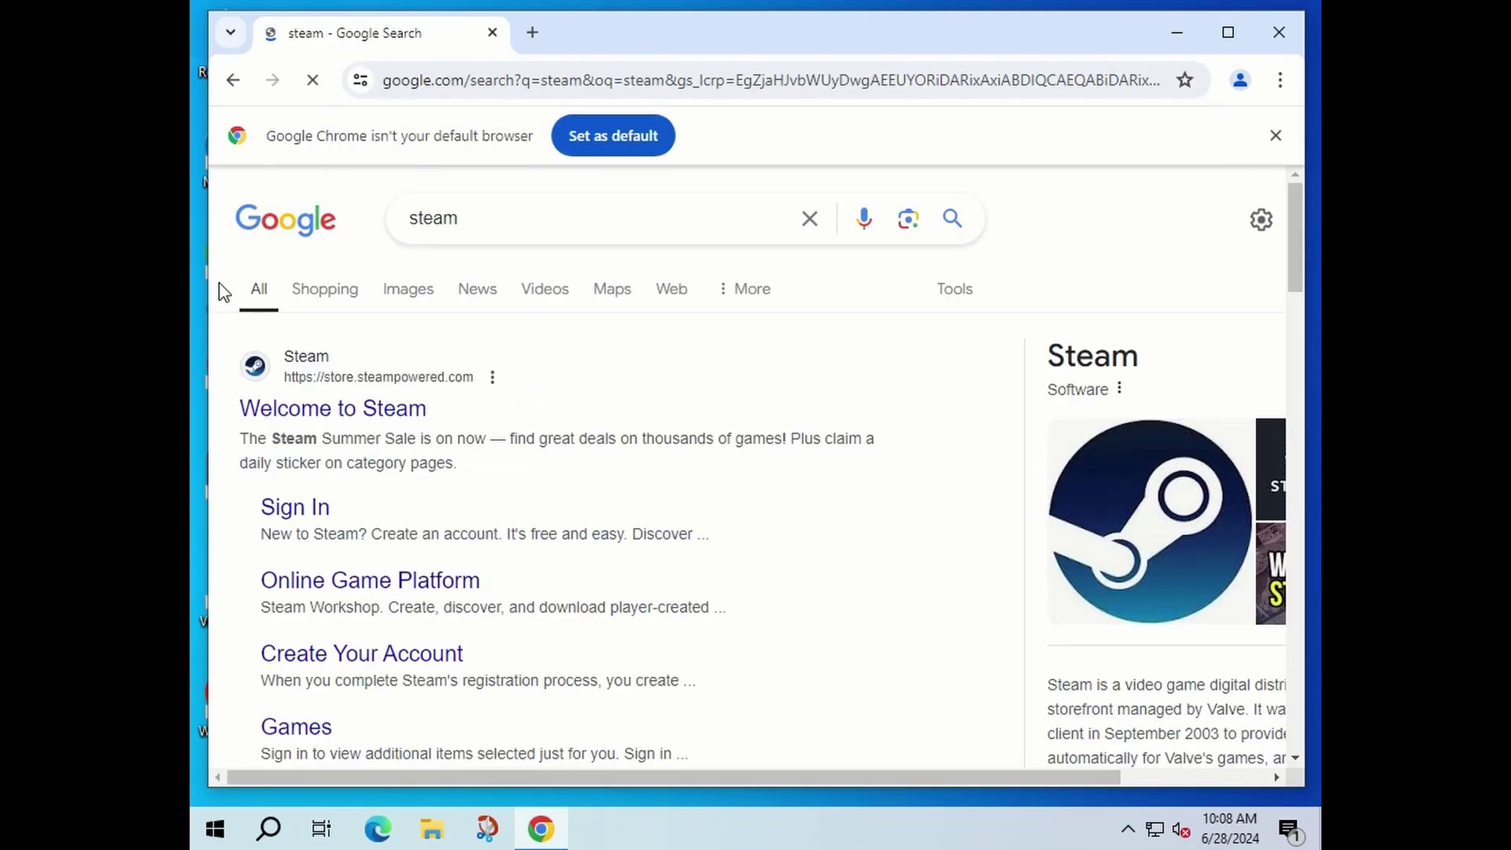
pyautogui.click(327, 403)
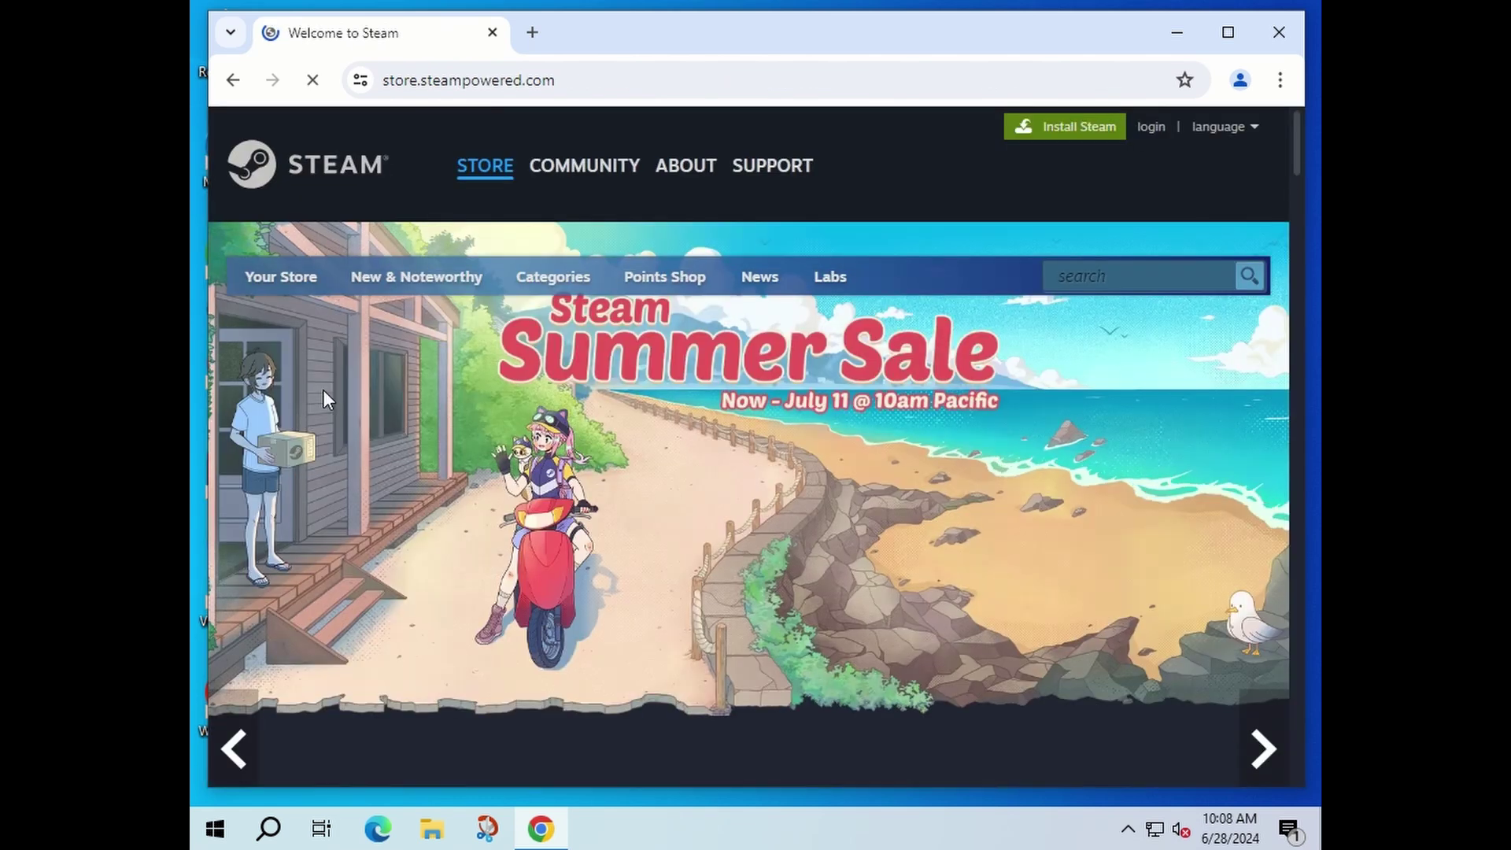
pyautogui.scroll(-6, 324, 394)
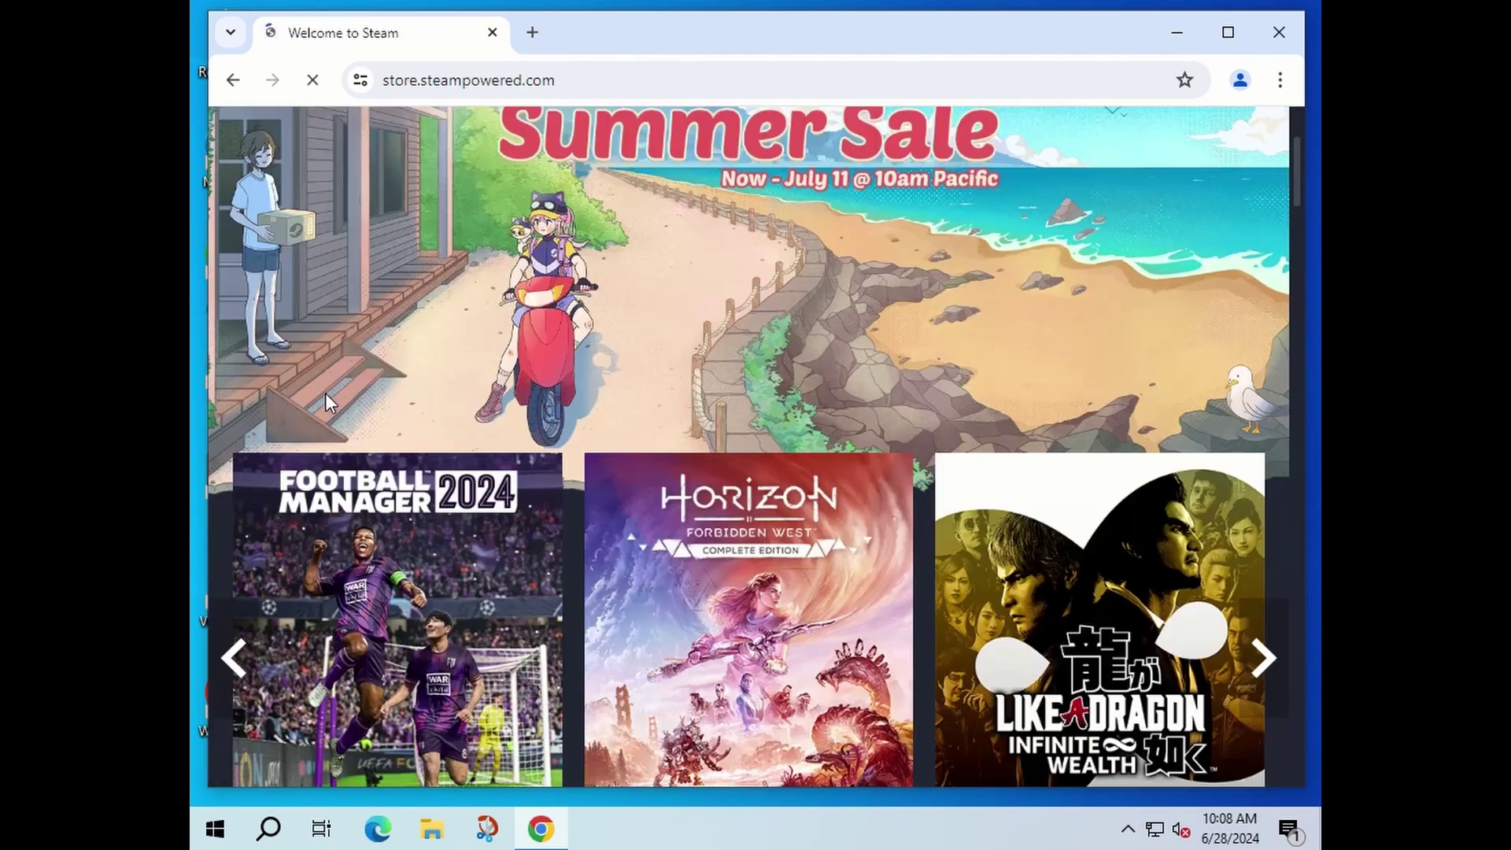
pyautogui.scroll(-4, 324, 394)
pyautogui.scroll(10, 324, 394)
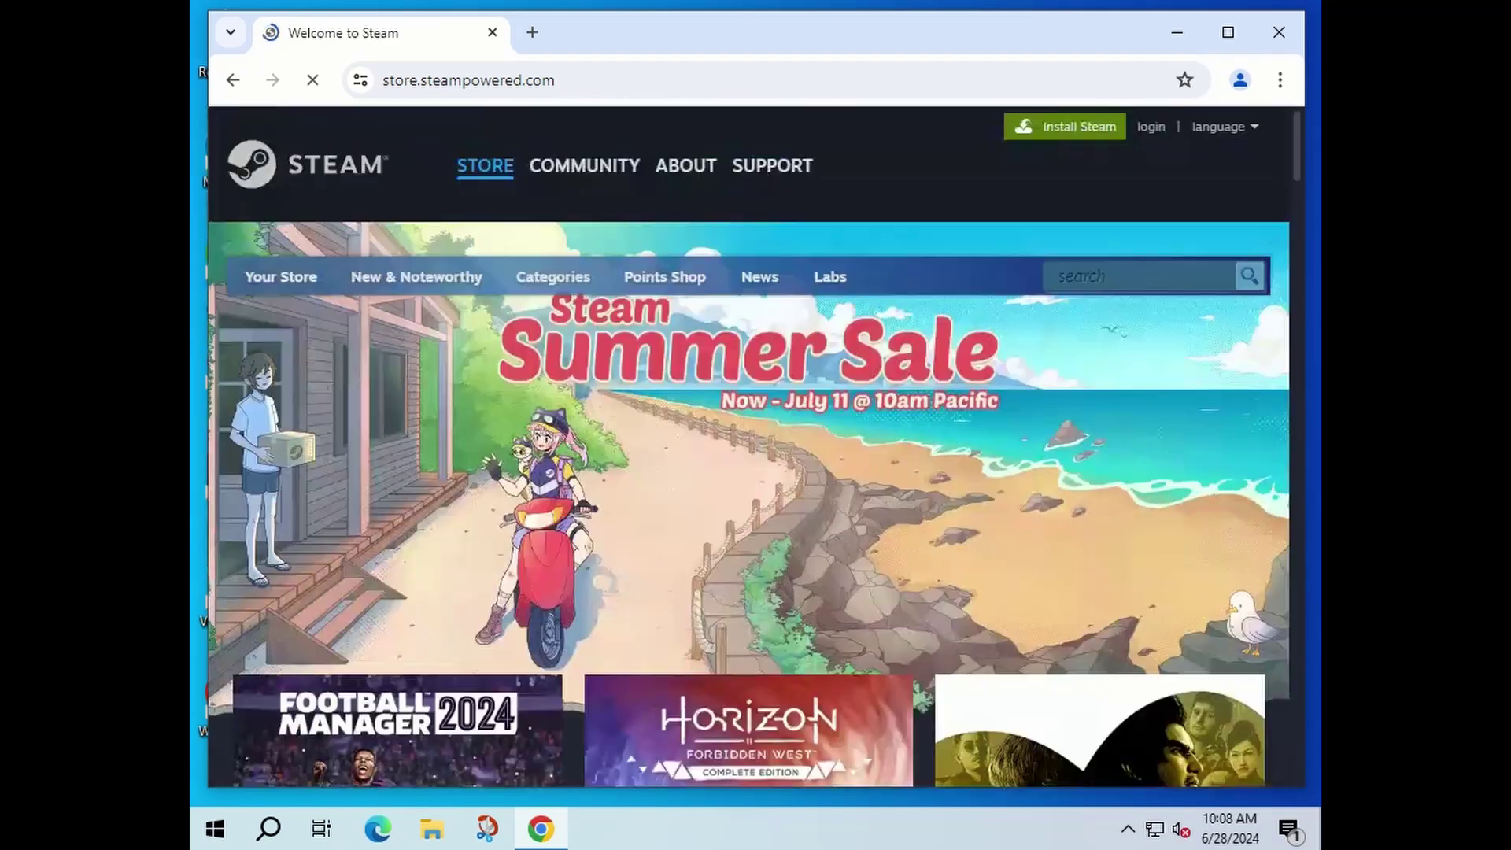
pyautogui.click(1053, 138)
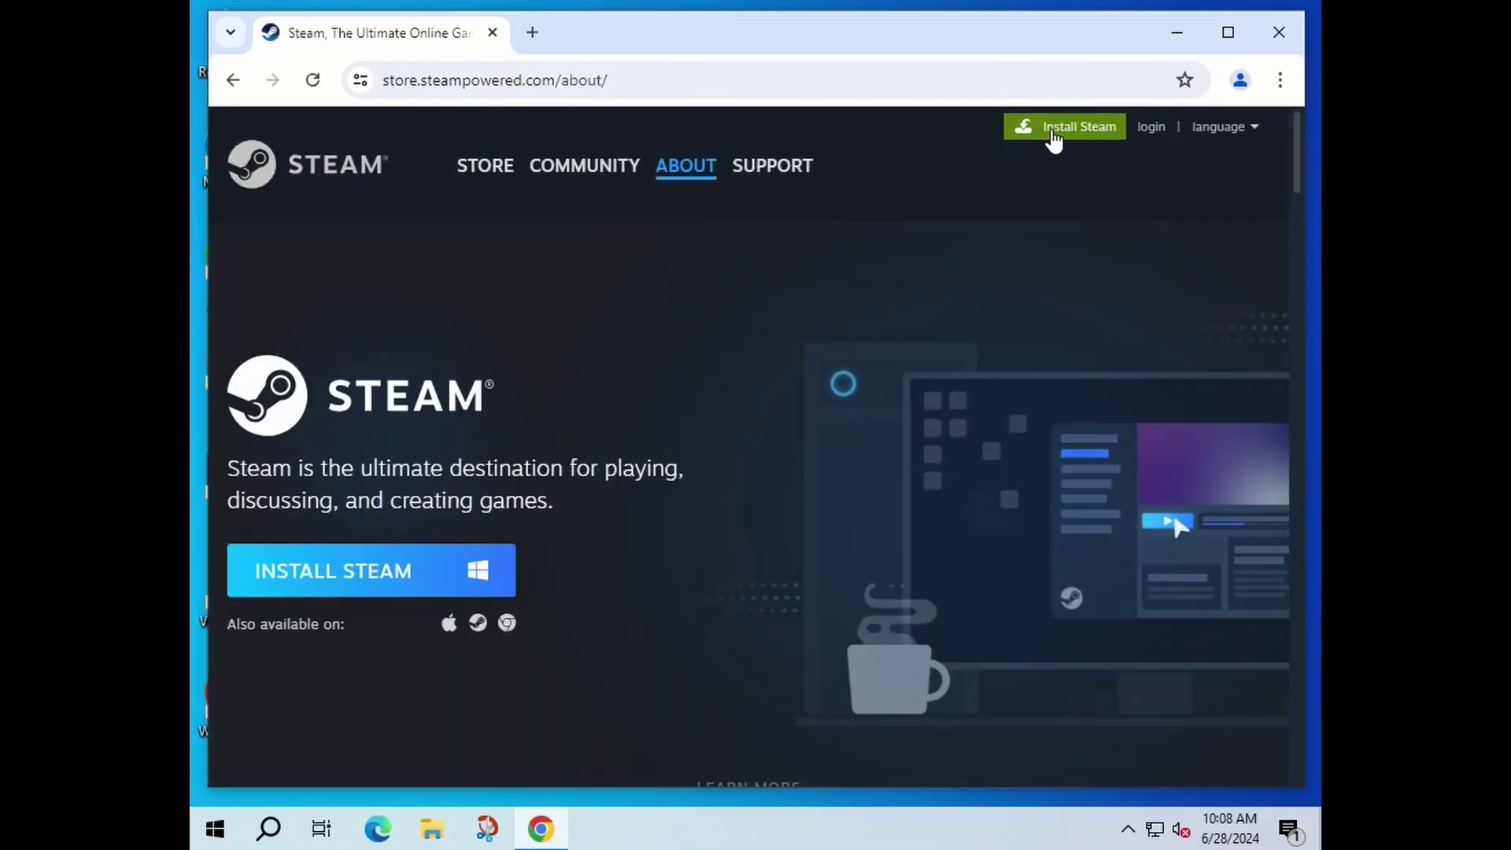
pyautogui.click(419, 585)
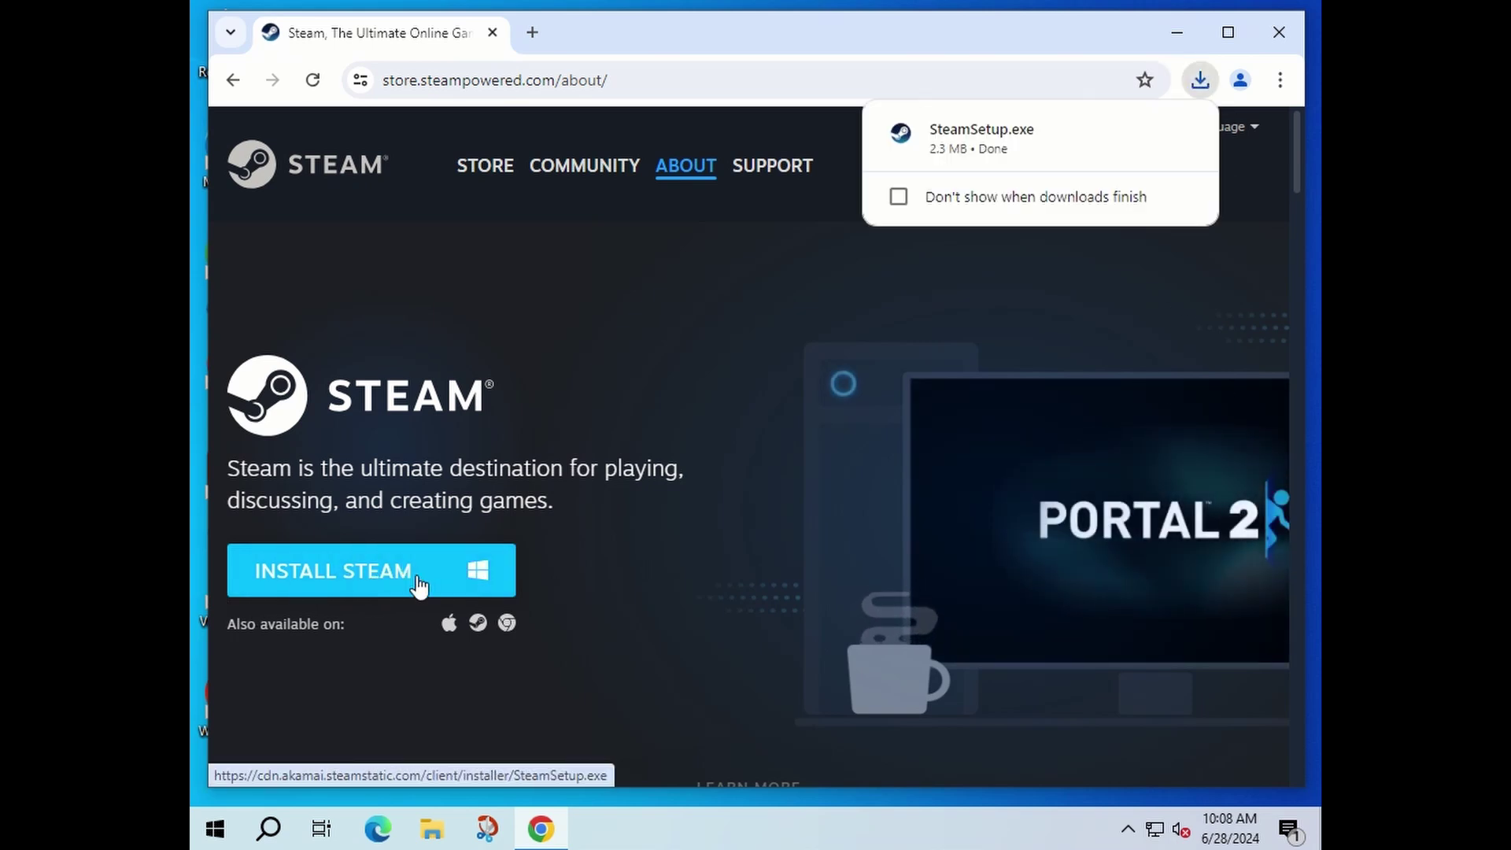
# - Install Steam in English to the default folder, closing Chrome, and launch it from the desktop
pyautogui.click(1002, 149)
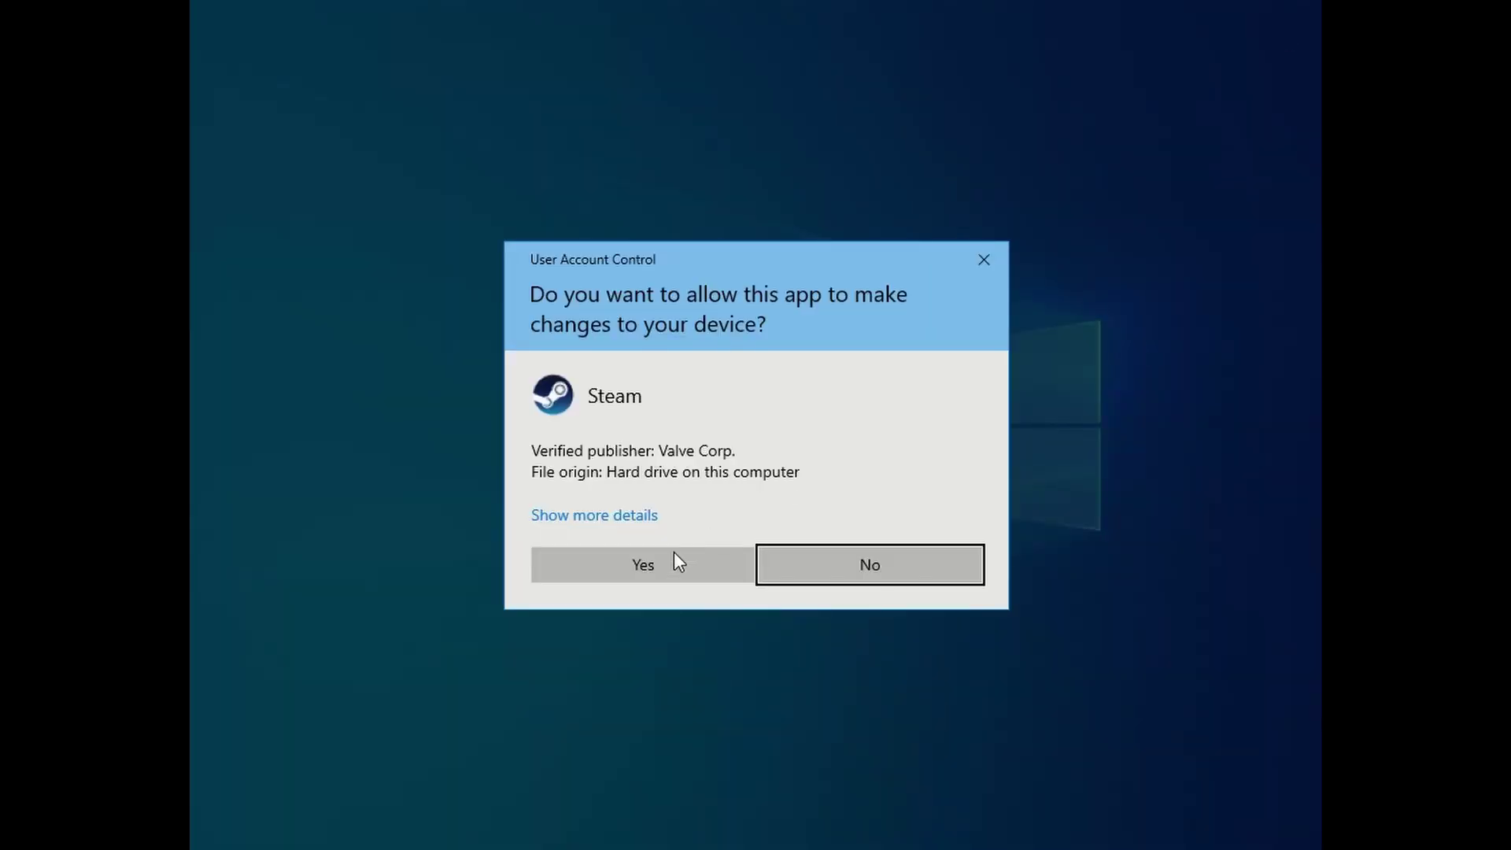
pyautogui.click(675, 555)
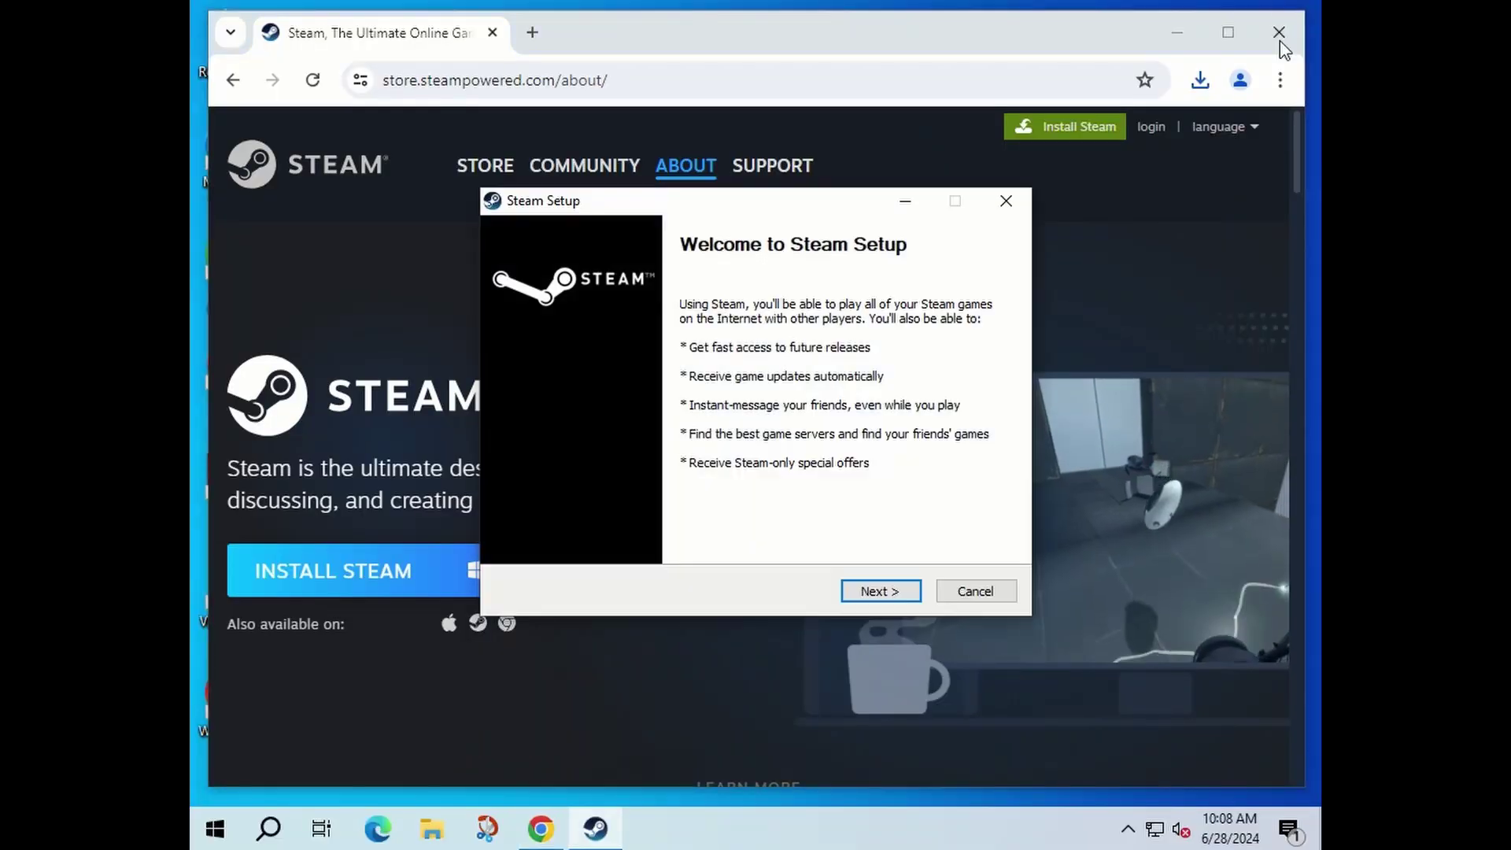
pyautogui.click(1283, 30)
pyautogui.click(895, 591)
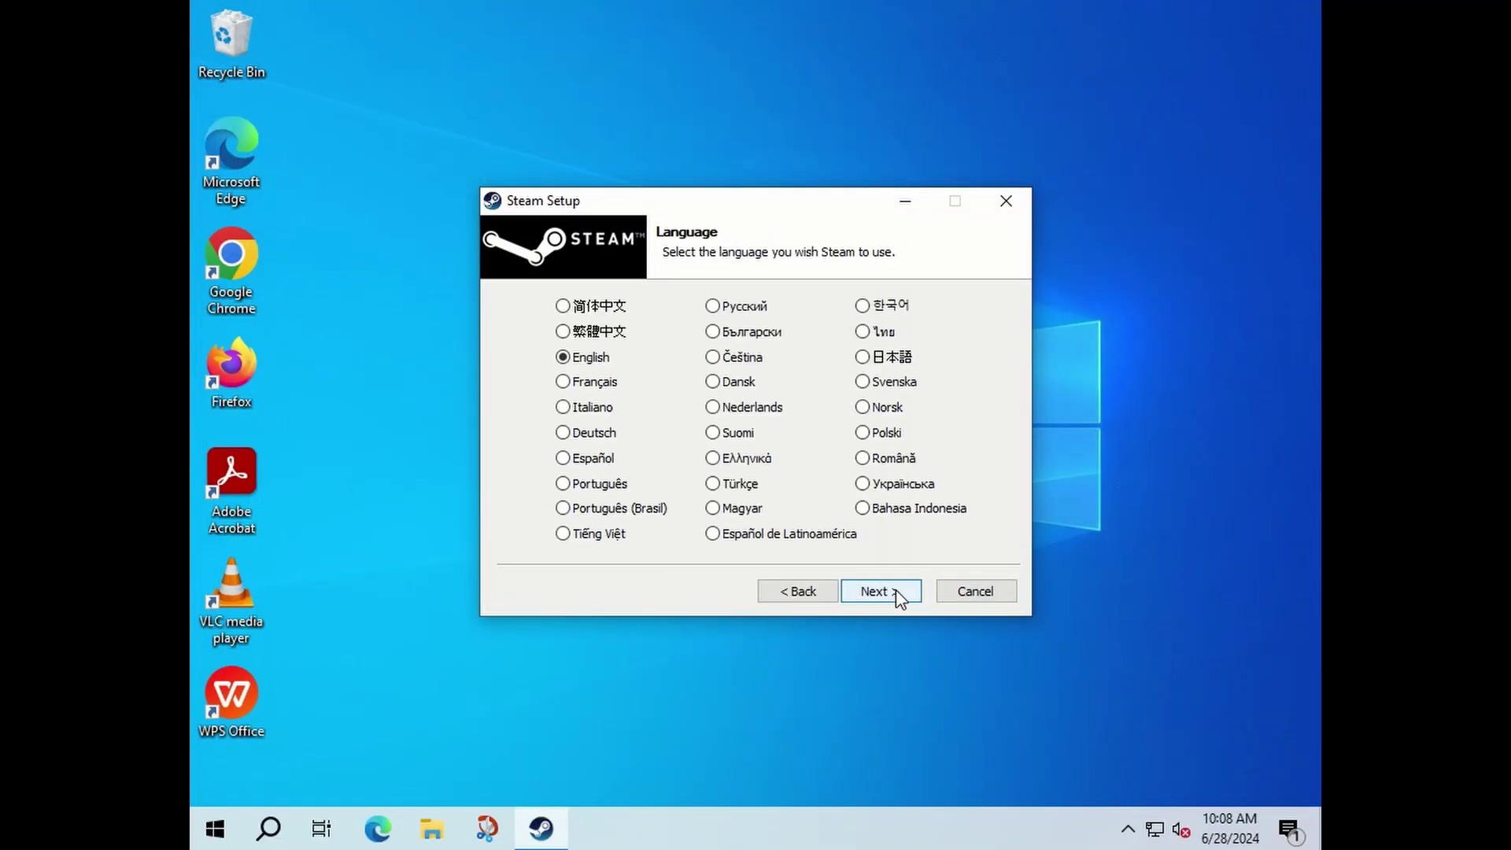
pyautogui.click(897, 597)
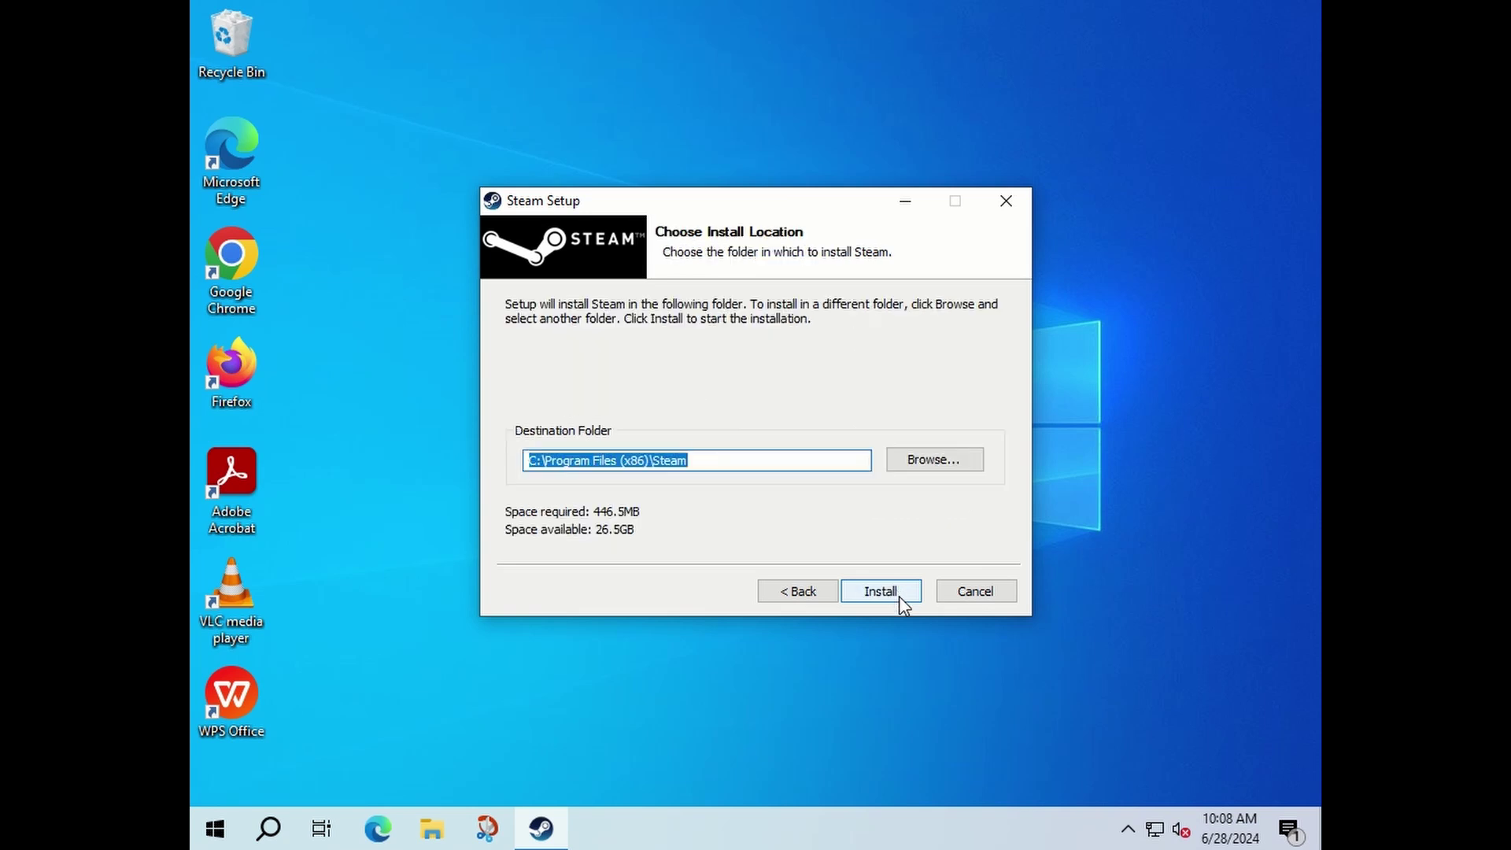
pyautogui.click(899, 597)
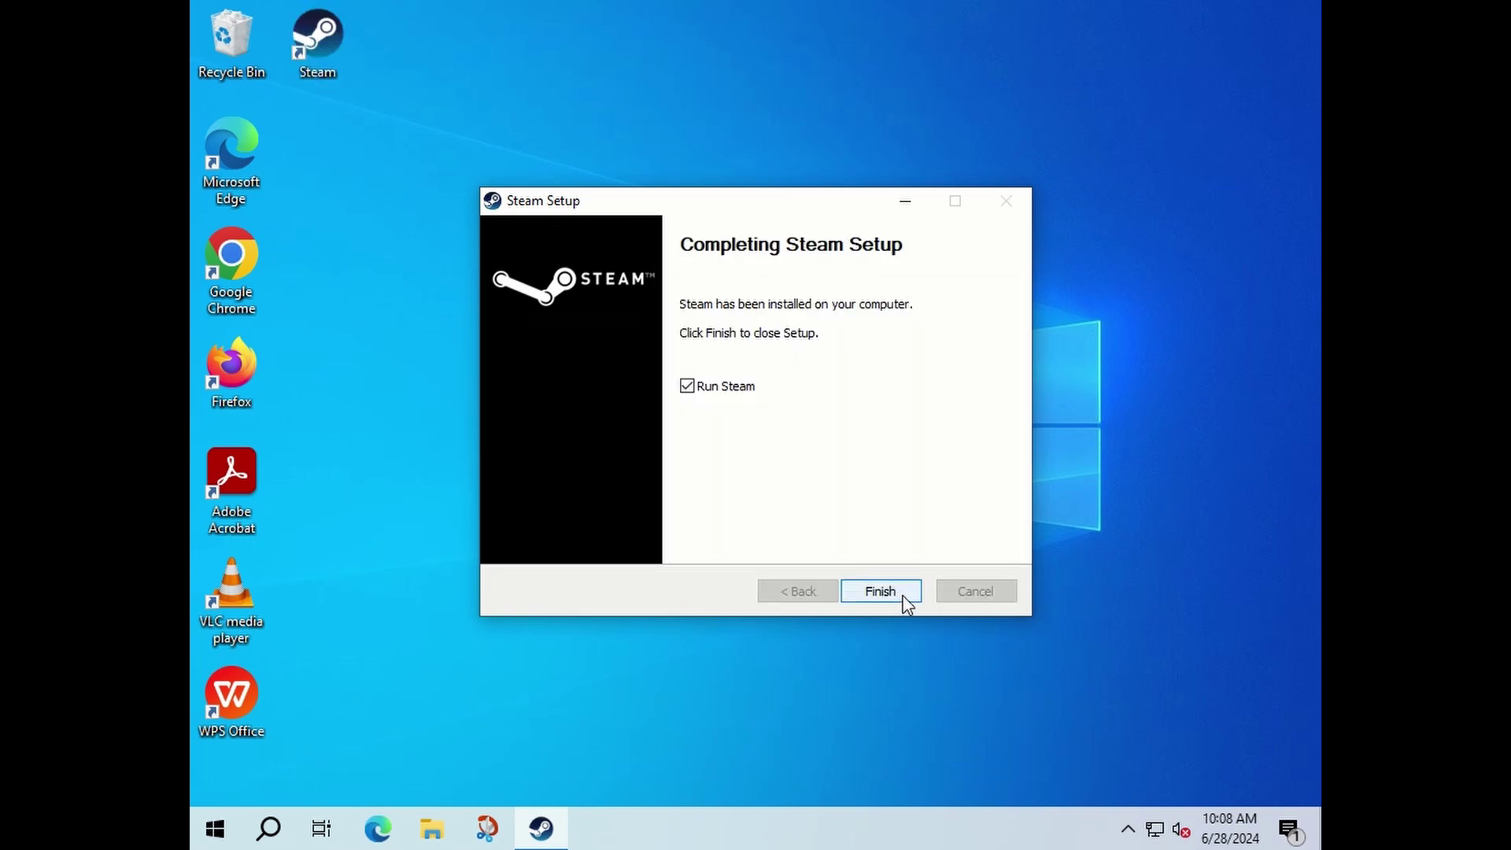
pyautogui.click(904, 596)
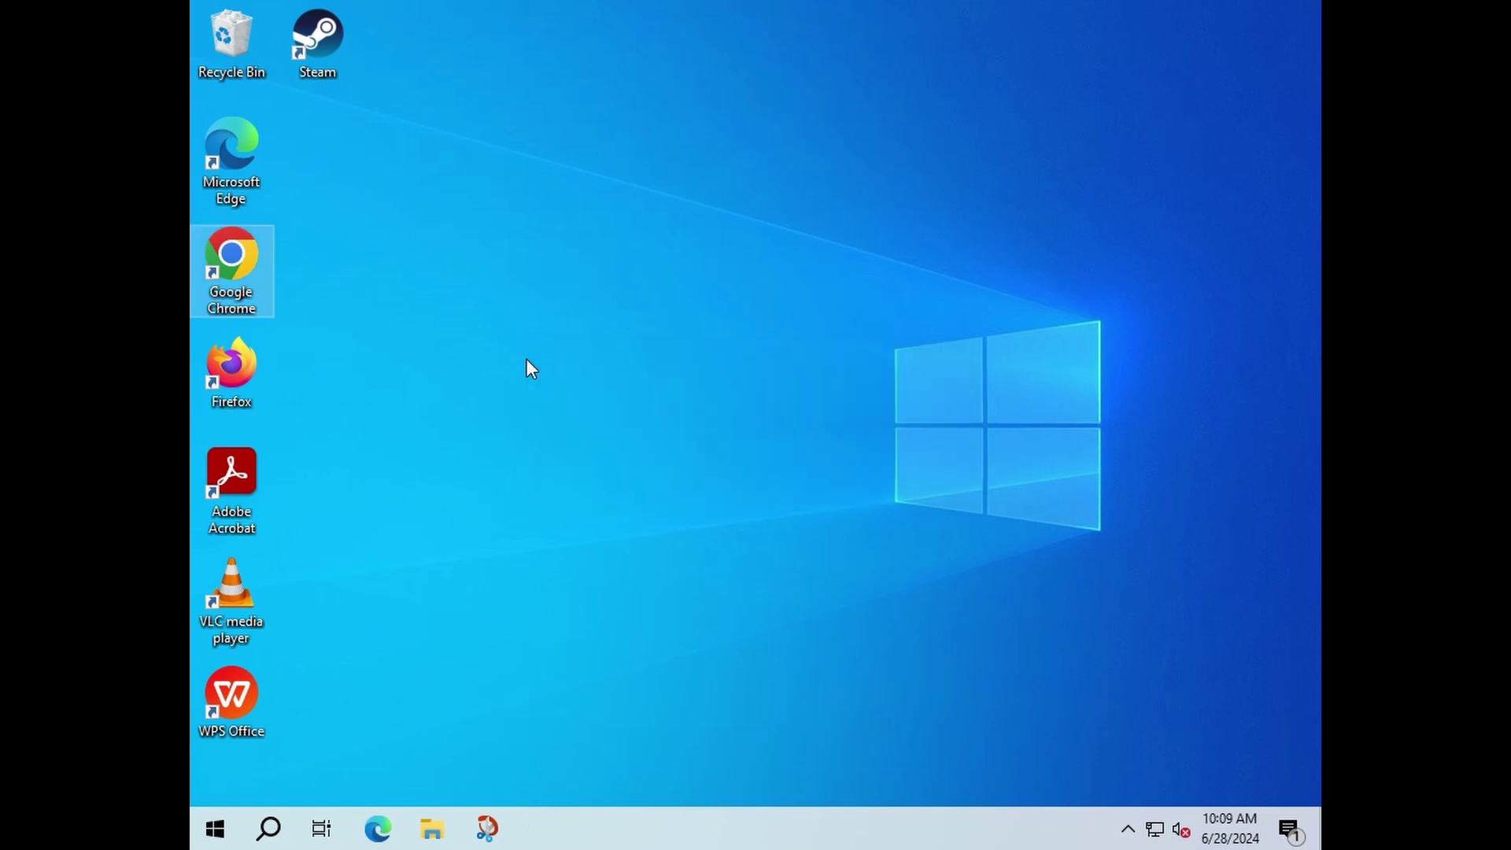
pyautogui.doubleClick(346, 53)
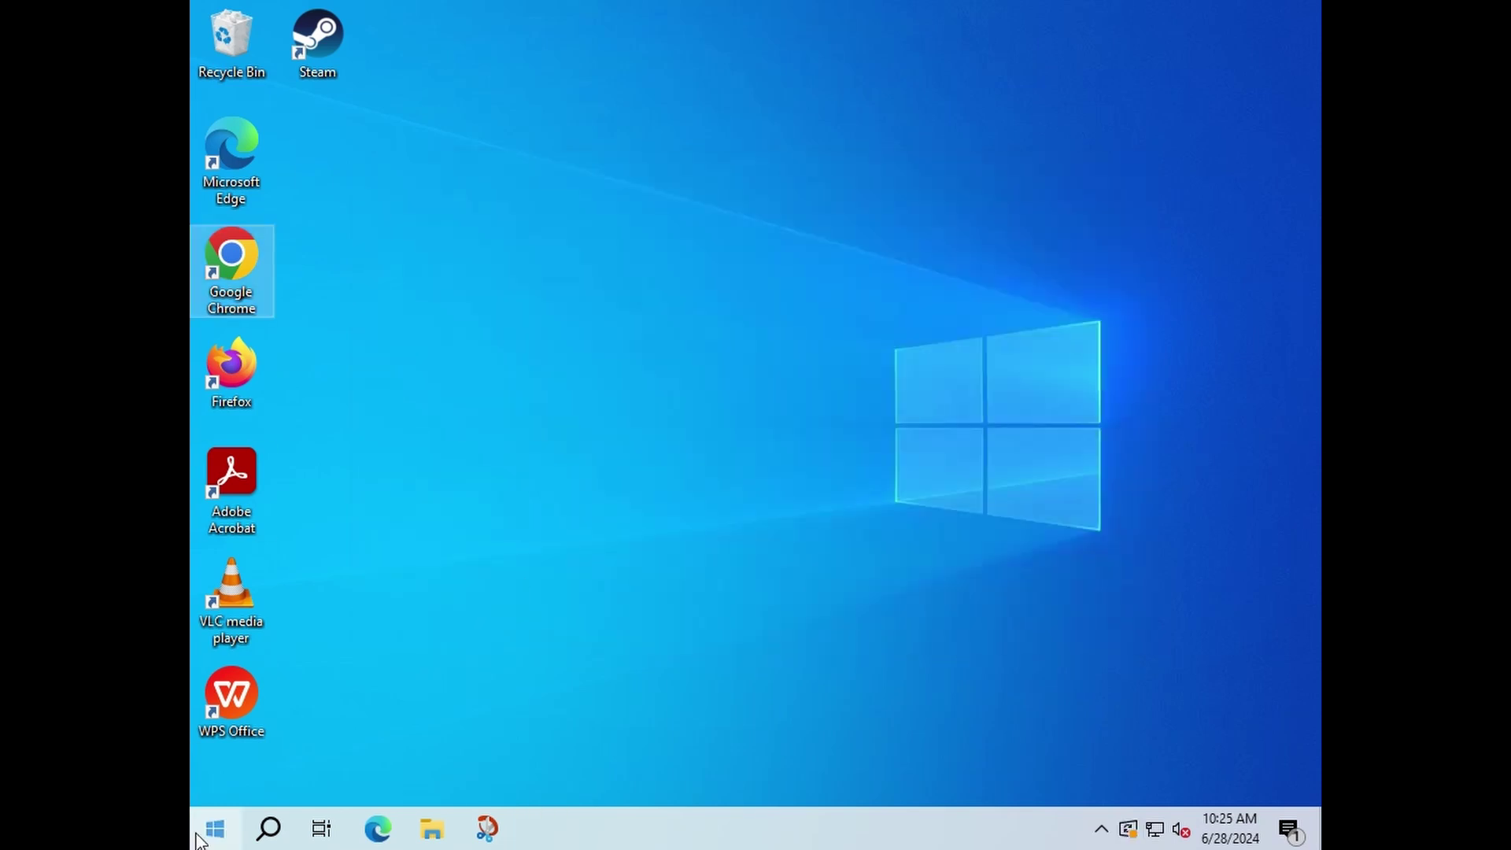
# - Search Microsoft Store for dropbox and install the Dropbox app
pyautogui.click(217, 826)
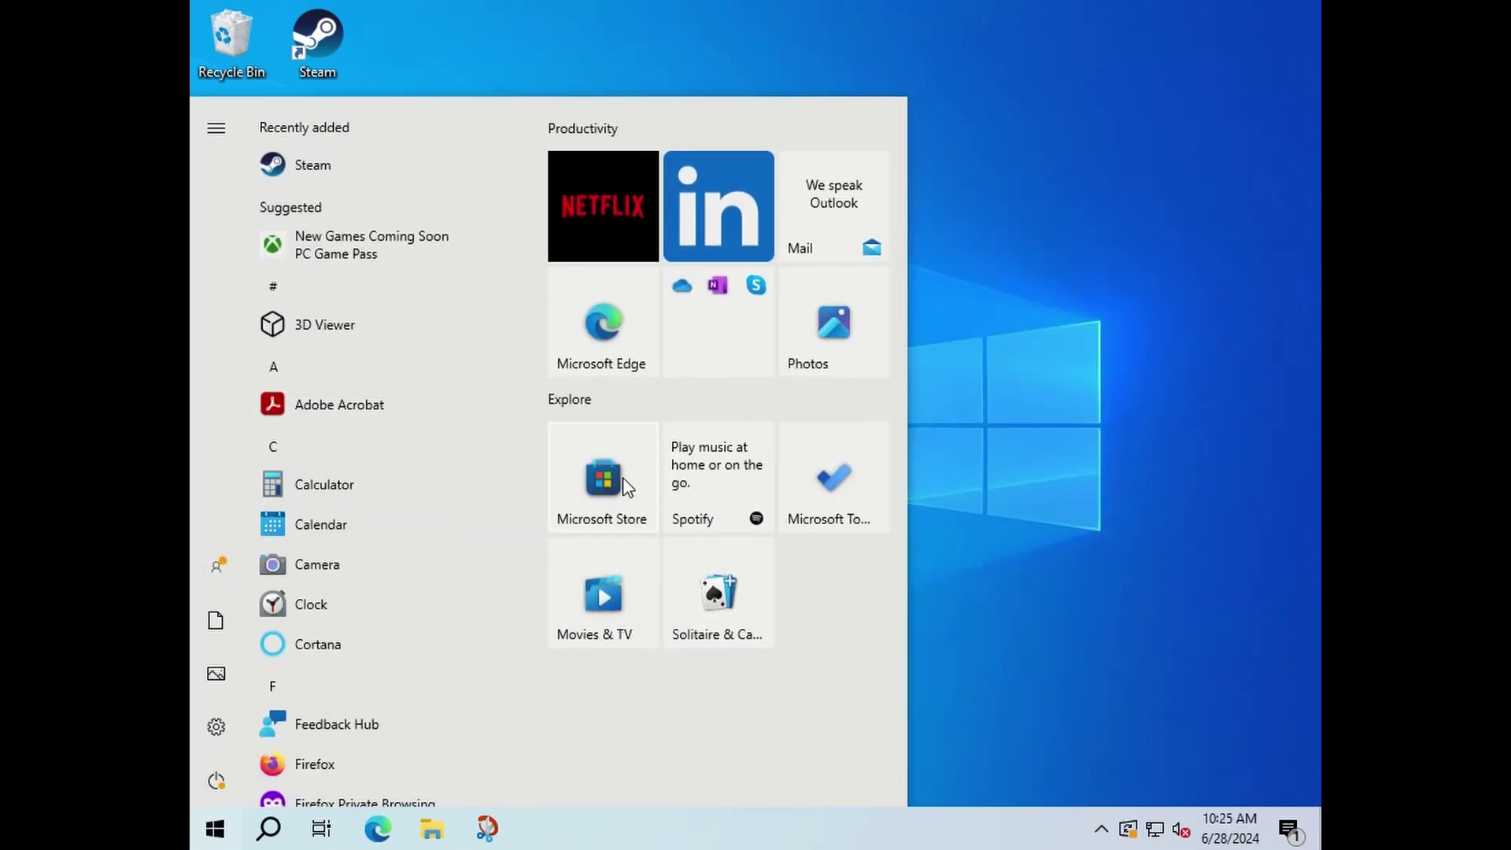
pyautogui.click(637, 493)
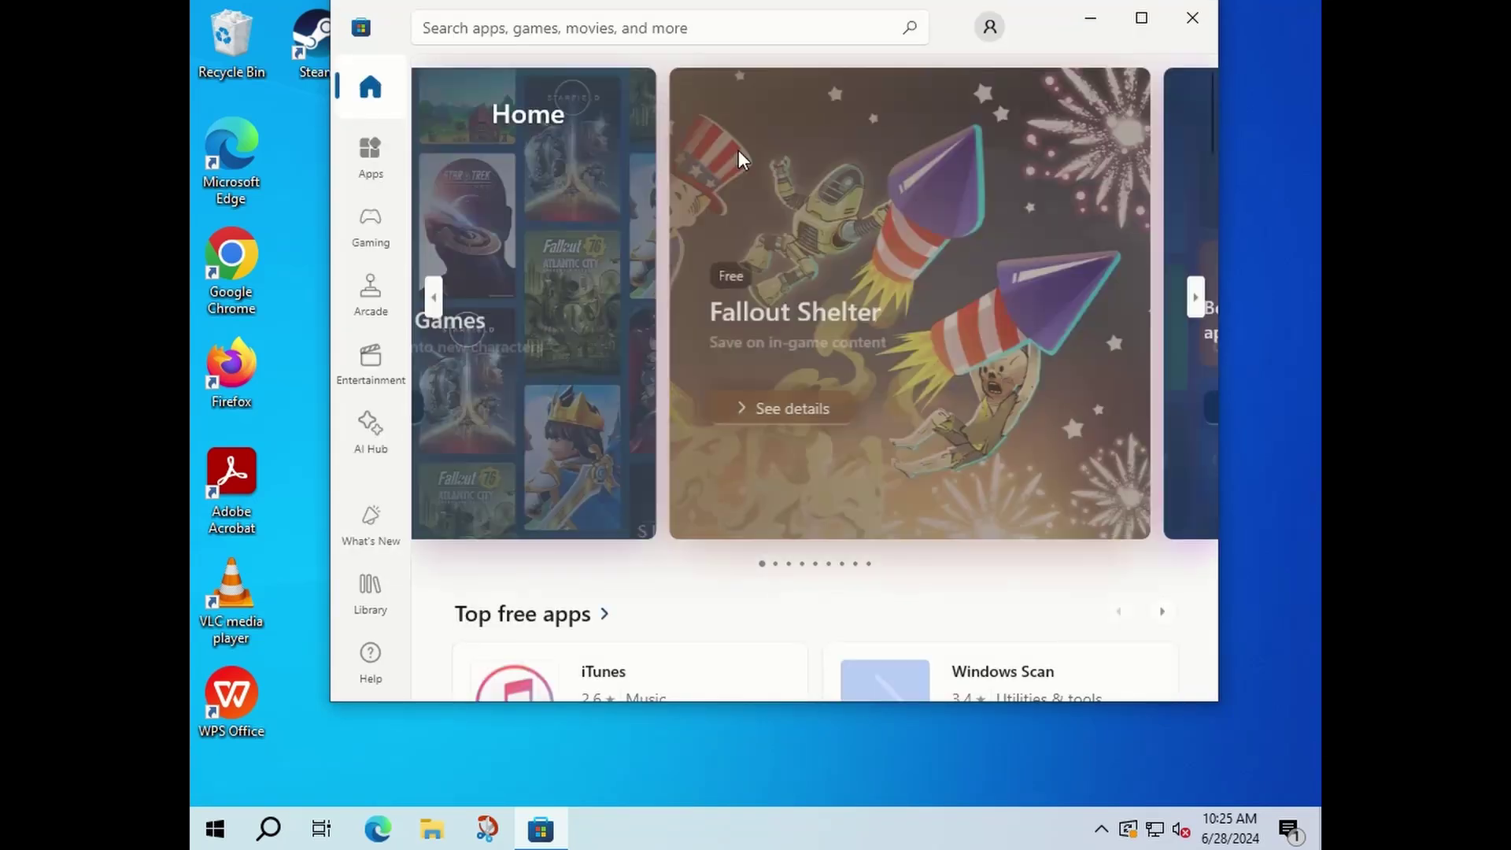
pyautogui.click(719, 33)
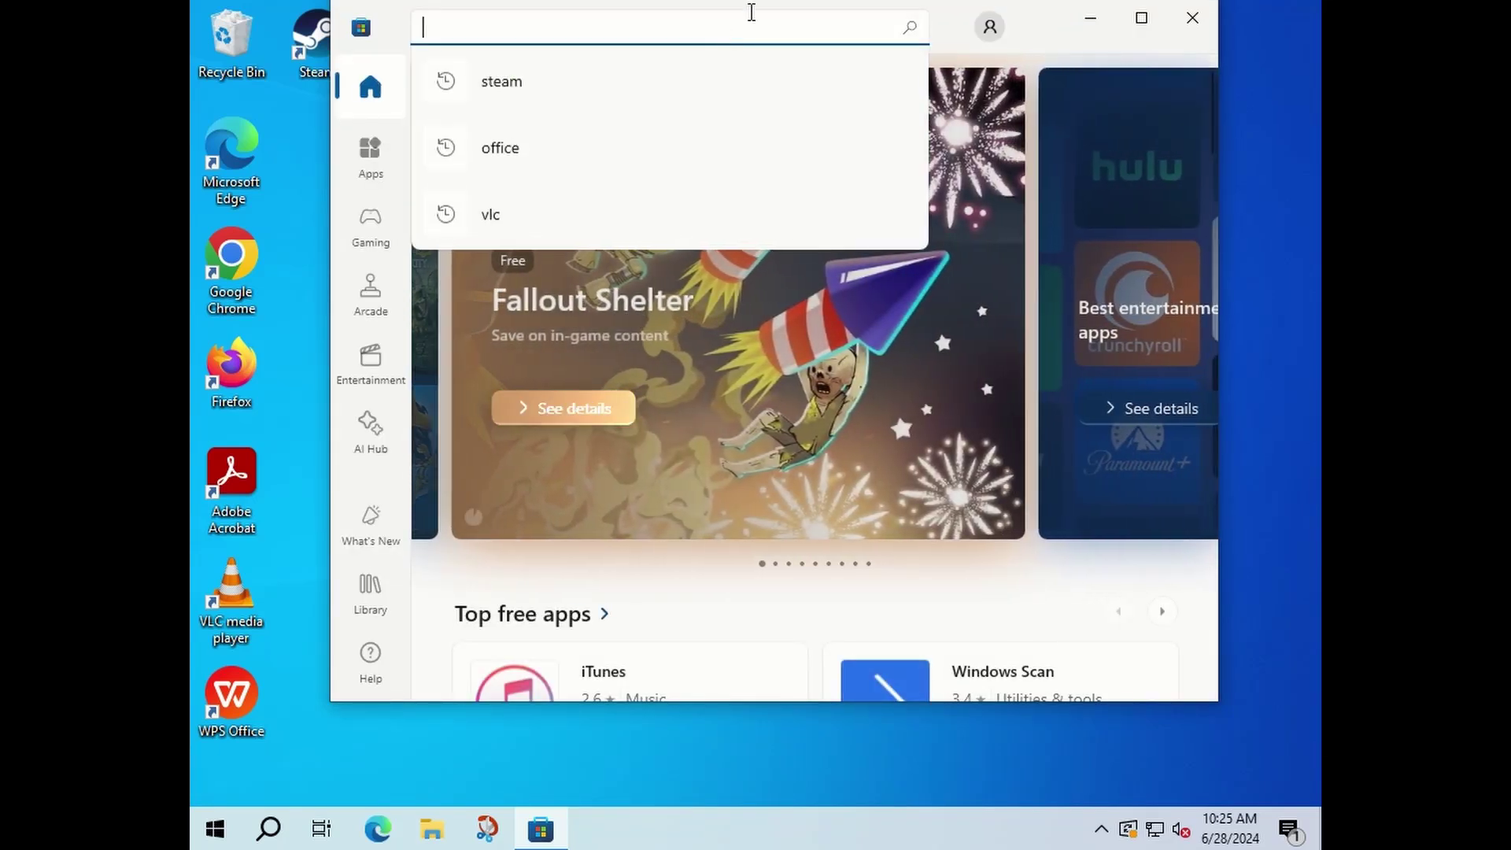
pyautogui.write('dropbox')
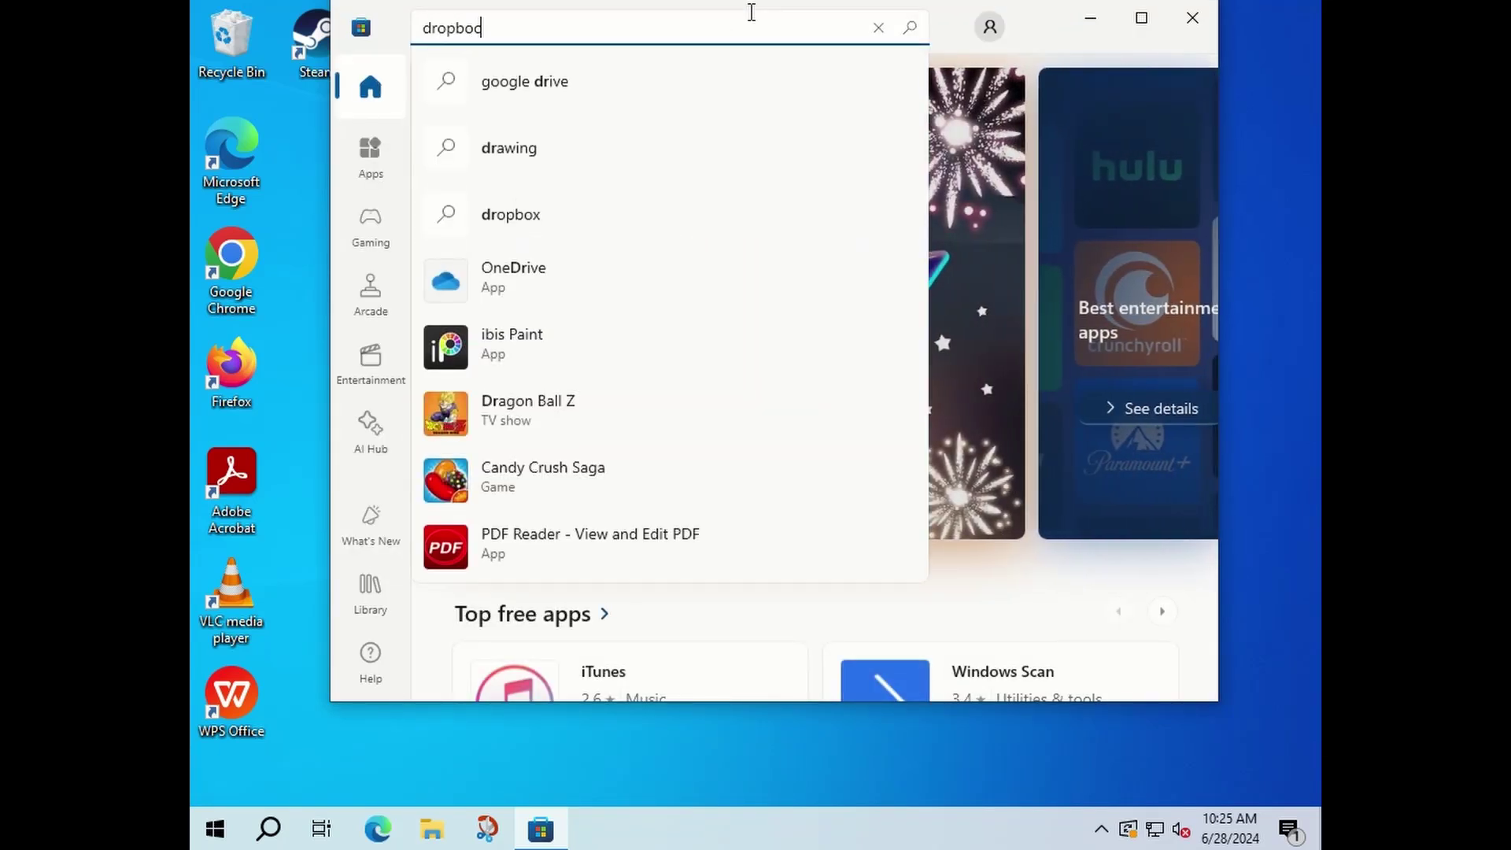
pyautogui.press('Return')
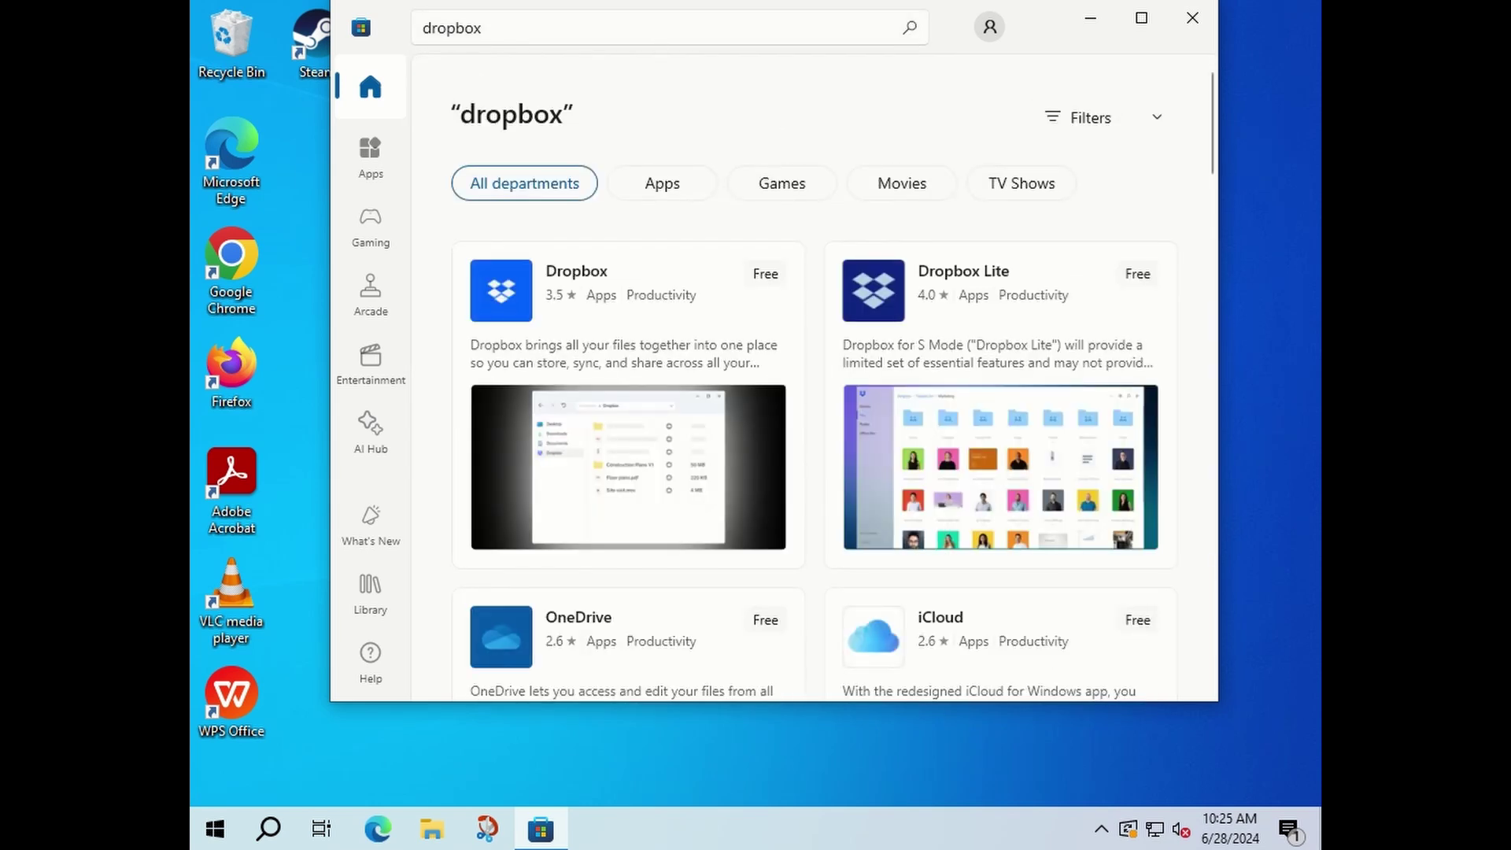
pyautogui.click(762, 275)
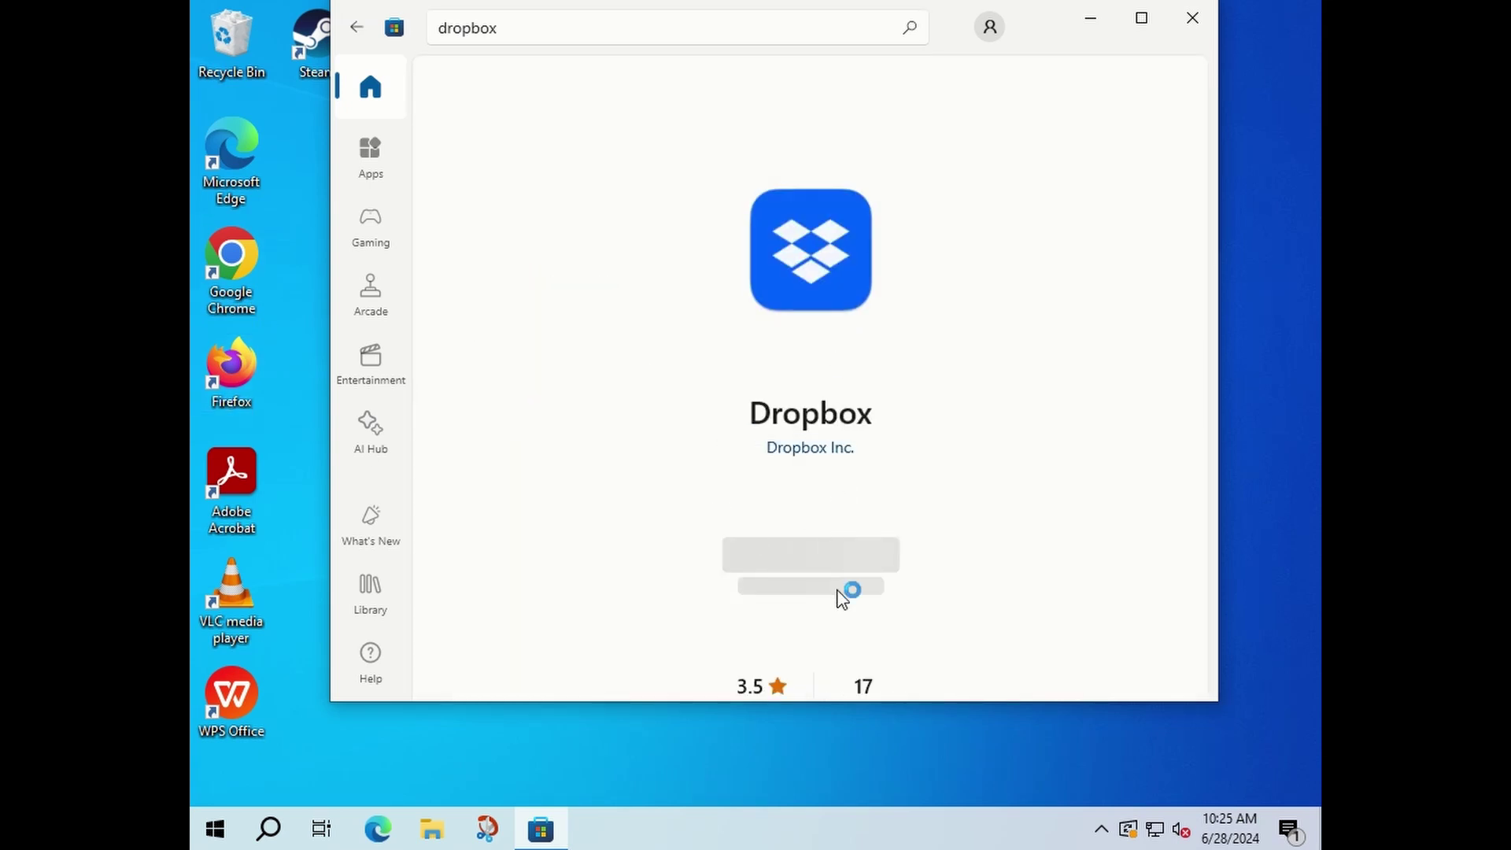
pyautogui.click(828, 471)
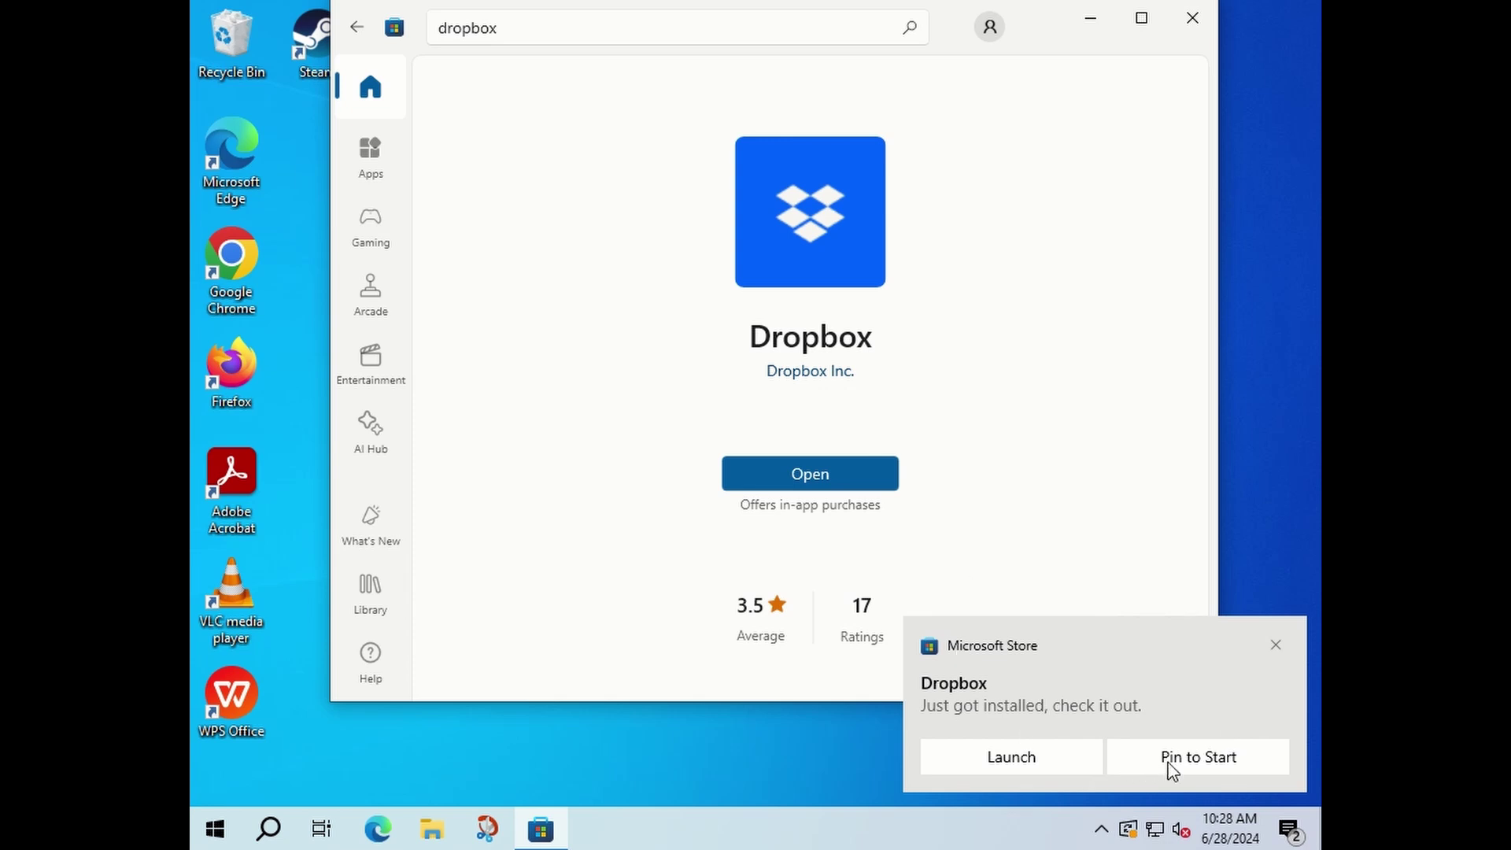
# - Launch Dropbox, then search the Store for google drive and scroll the results
pyautogui.click(816, 482)
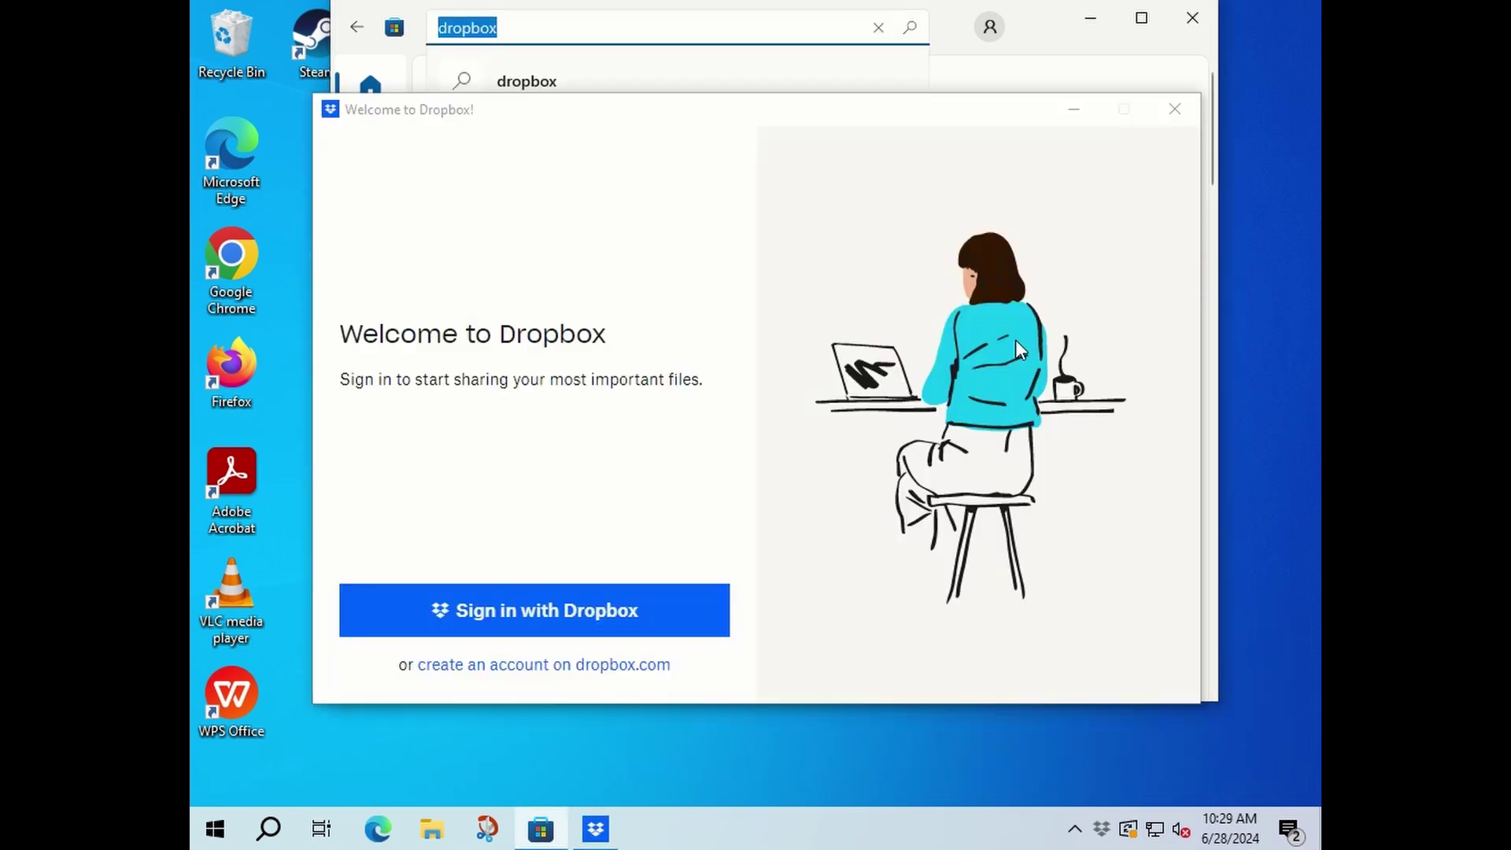
pyautogui.click(533, 25)
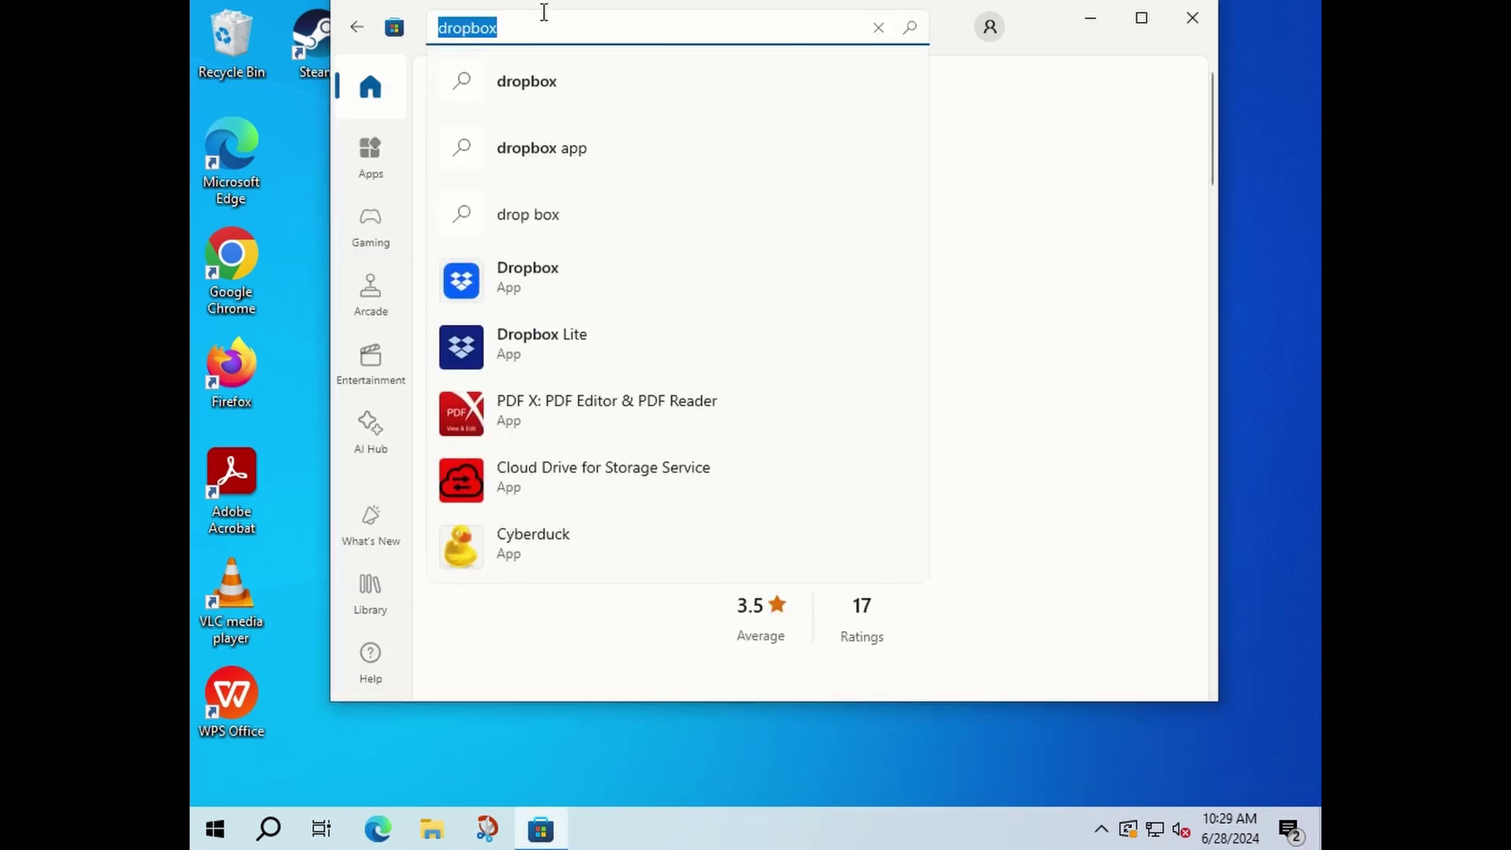
pyautogui.write('google')
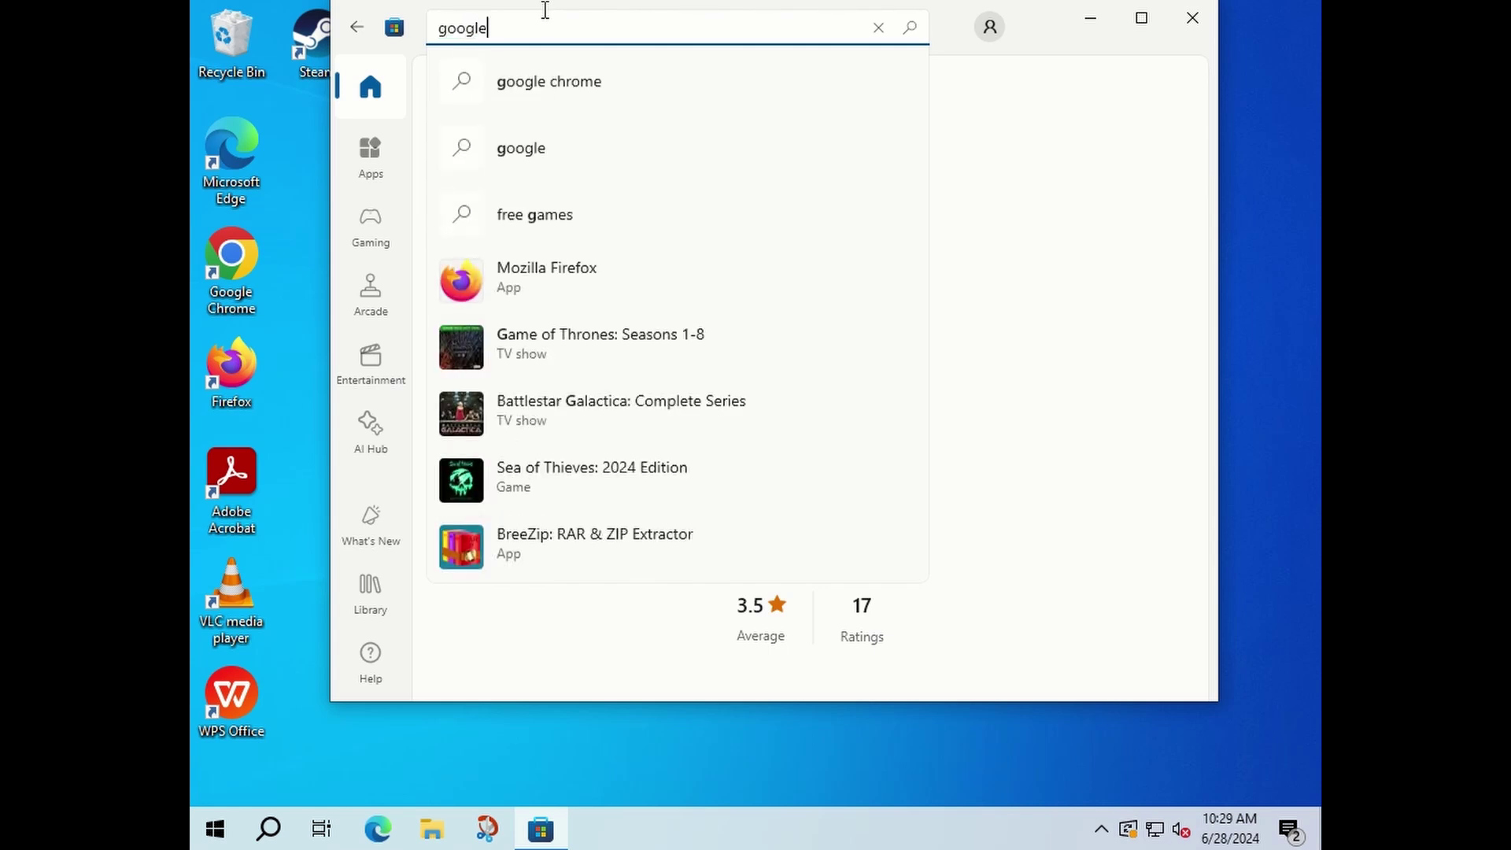
pyautogui.write(' drive')
pyautogui.press('Return')
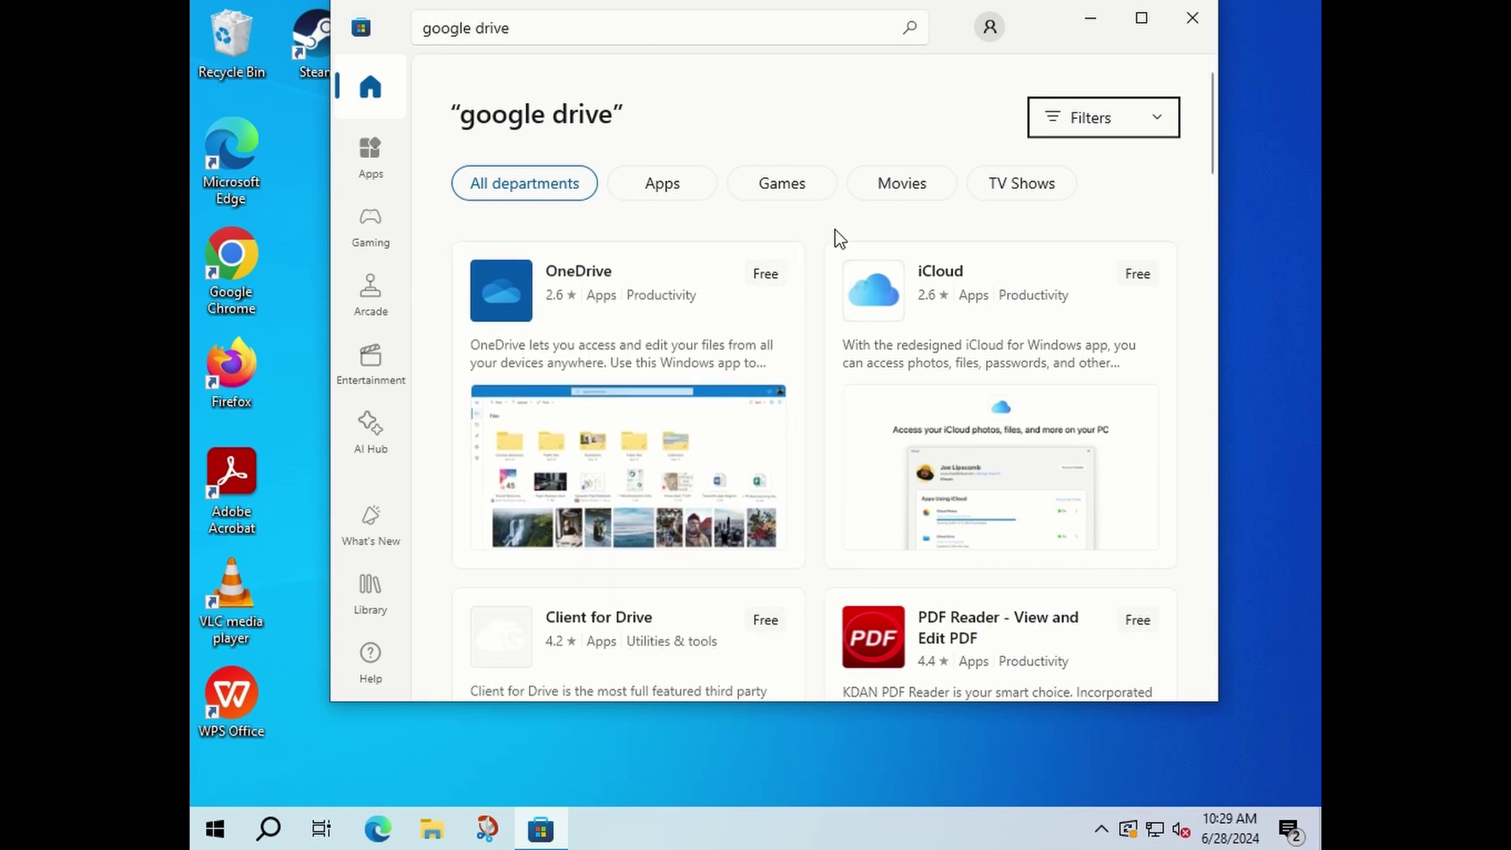
pyautogui.scroll(-1, 830, 222)
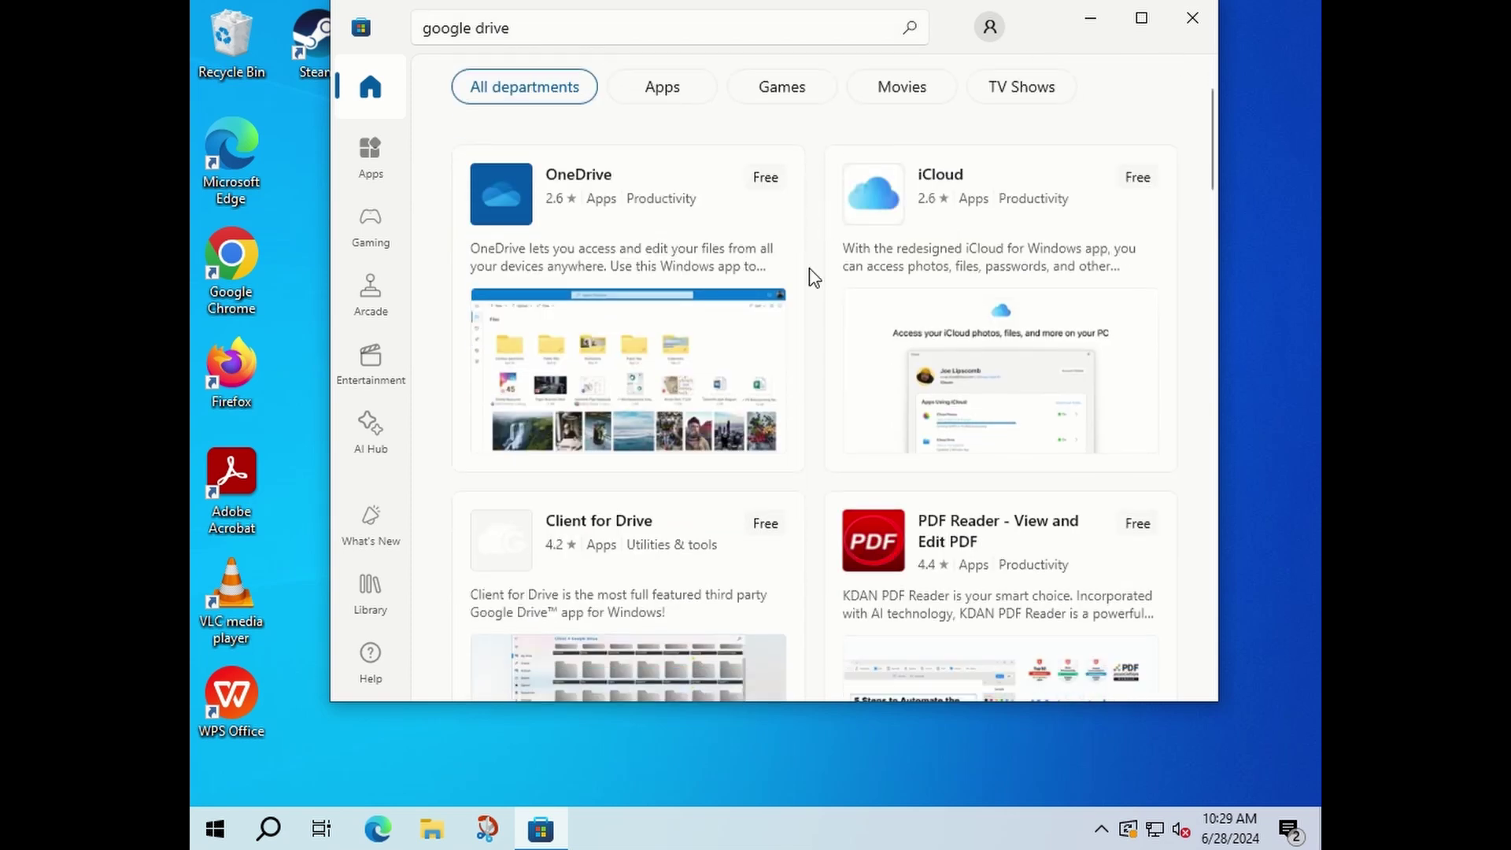
pyautogui.scroll(-7, 829, 559)
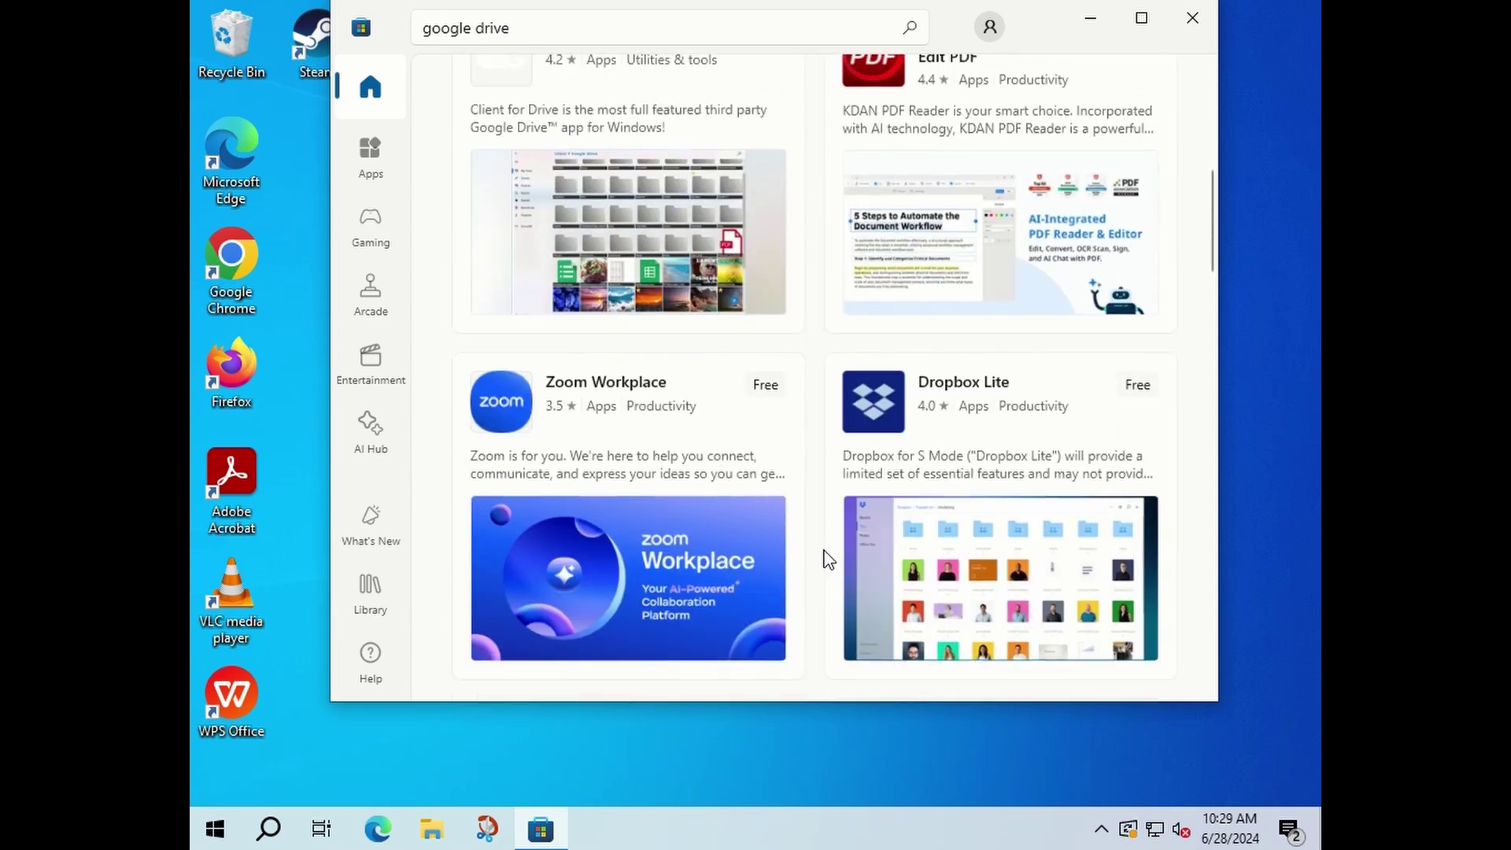
pyautogui.scroll(7, 828, 559)
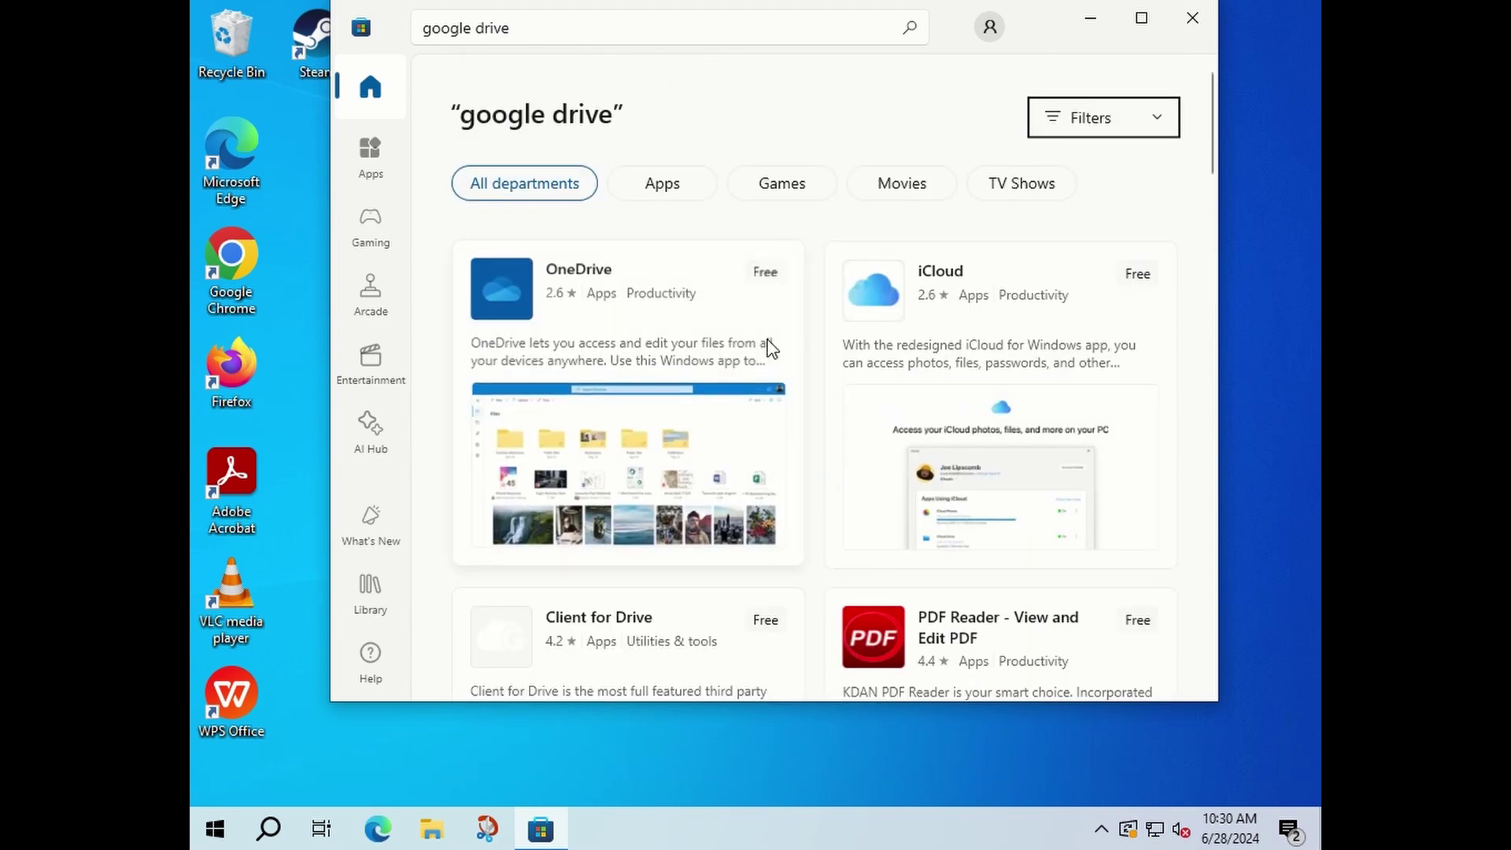
# - Search the Store for zoom and install Zoom Workplace
pyautogui.click(441, 30)
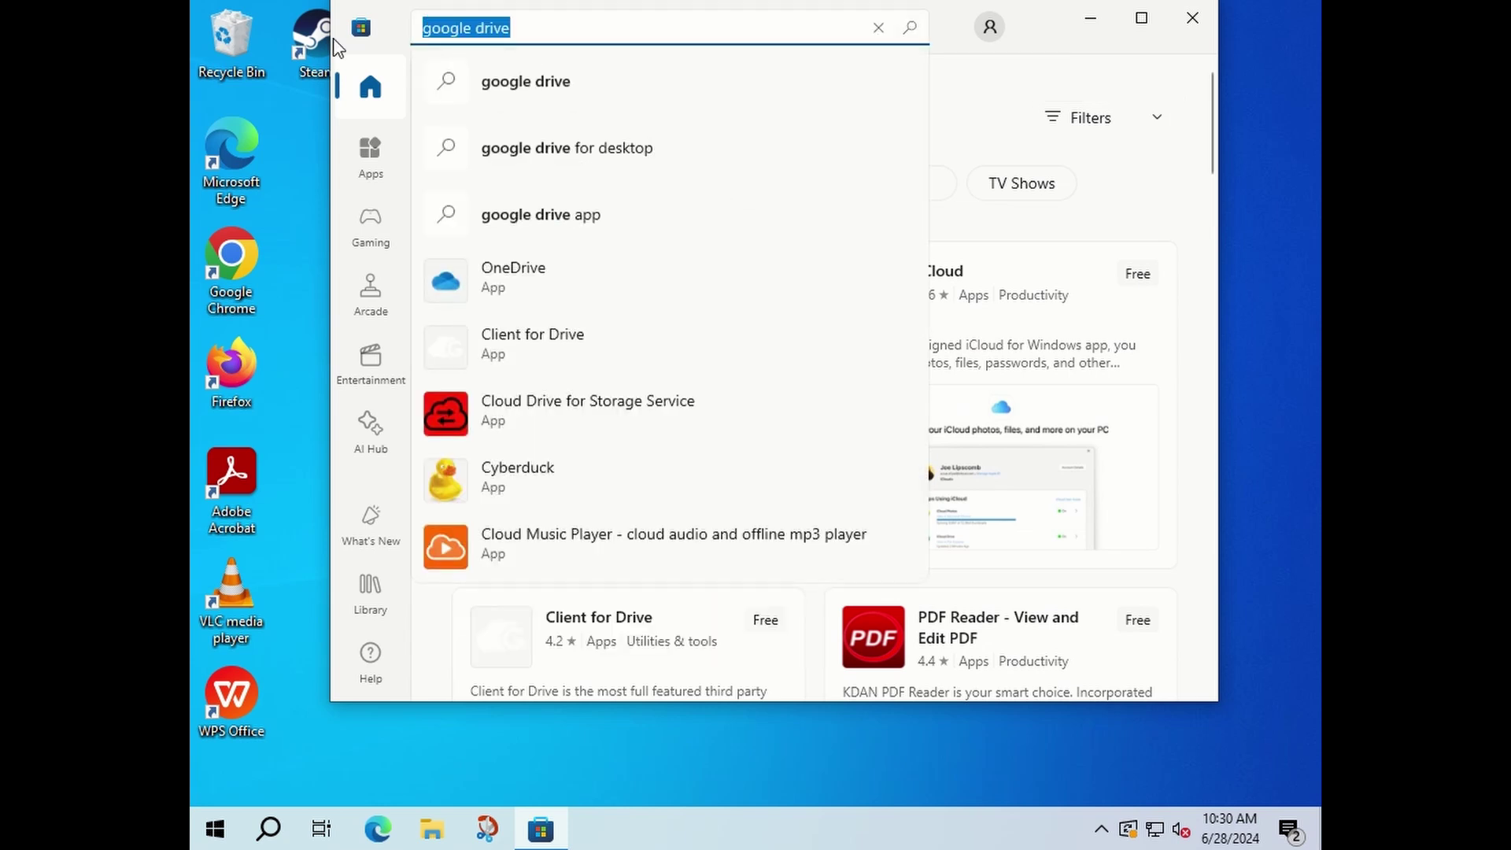
pyautogui.write('zoom')
pyautogui.press('Return')
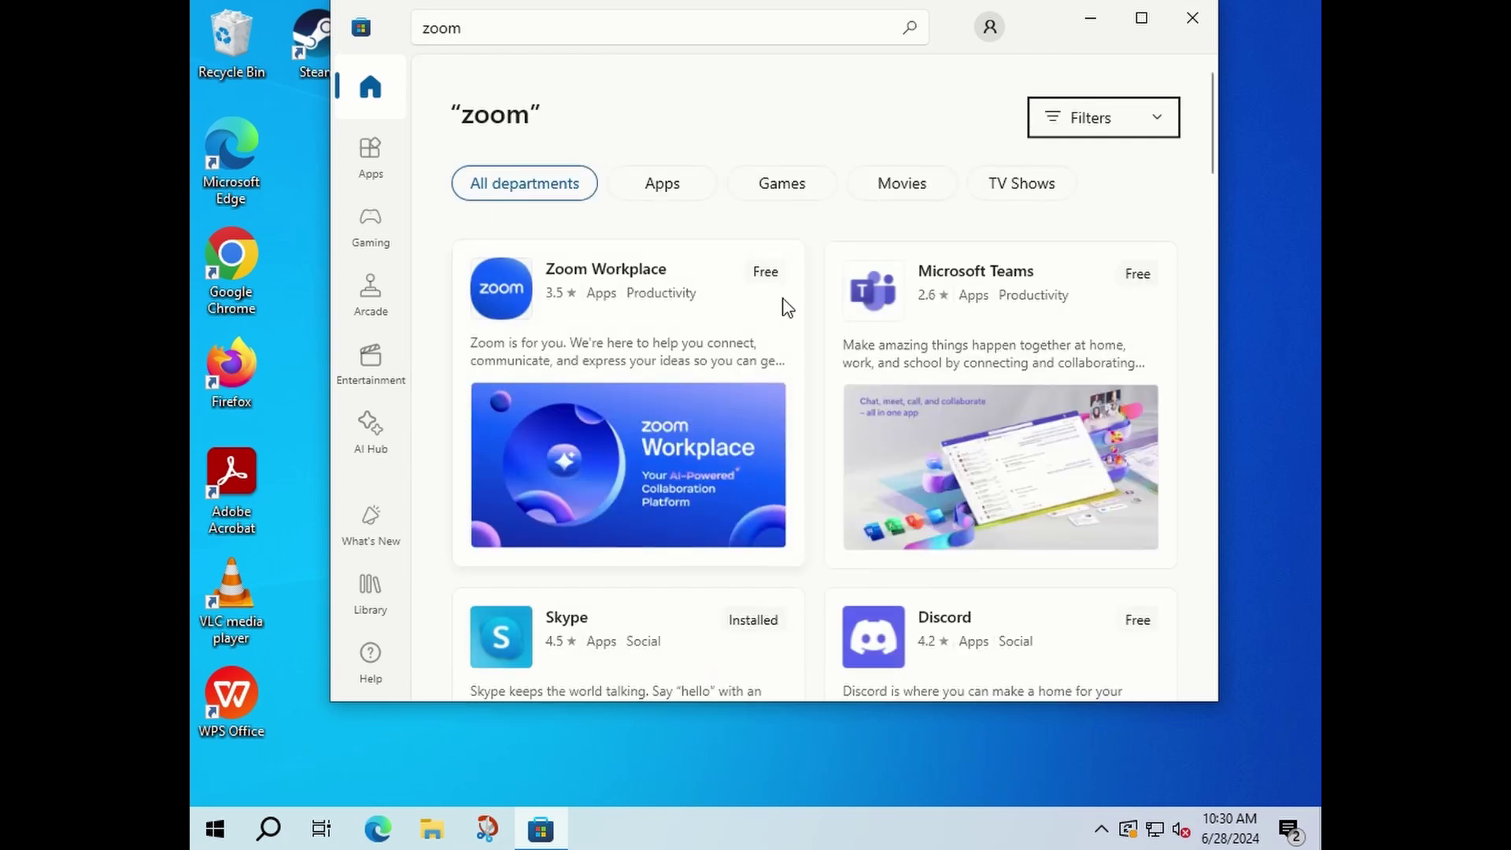
pyautogui.click(770, 276)
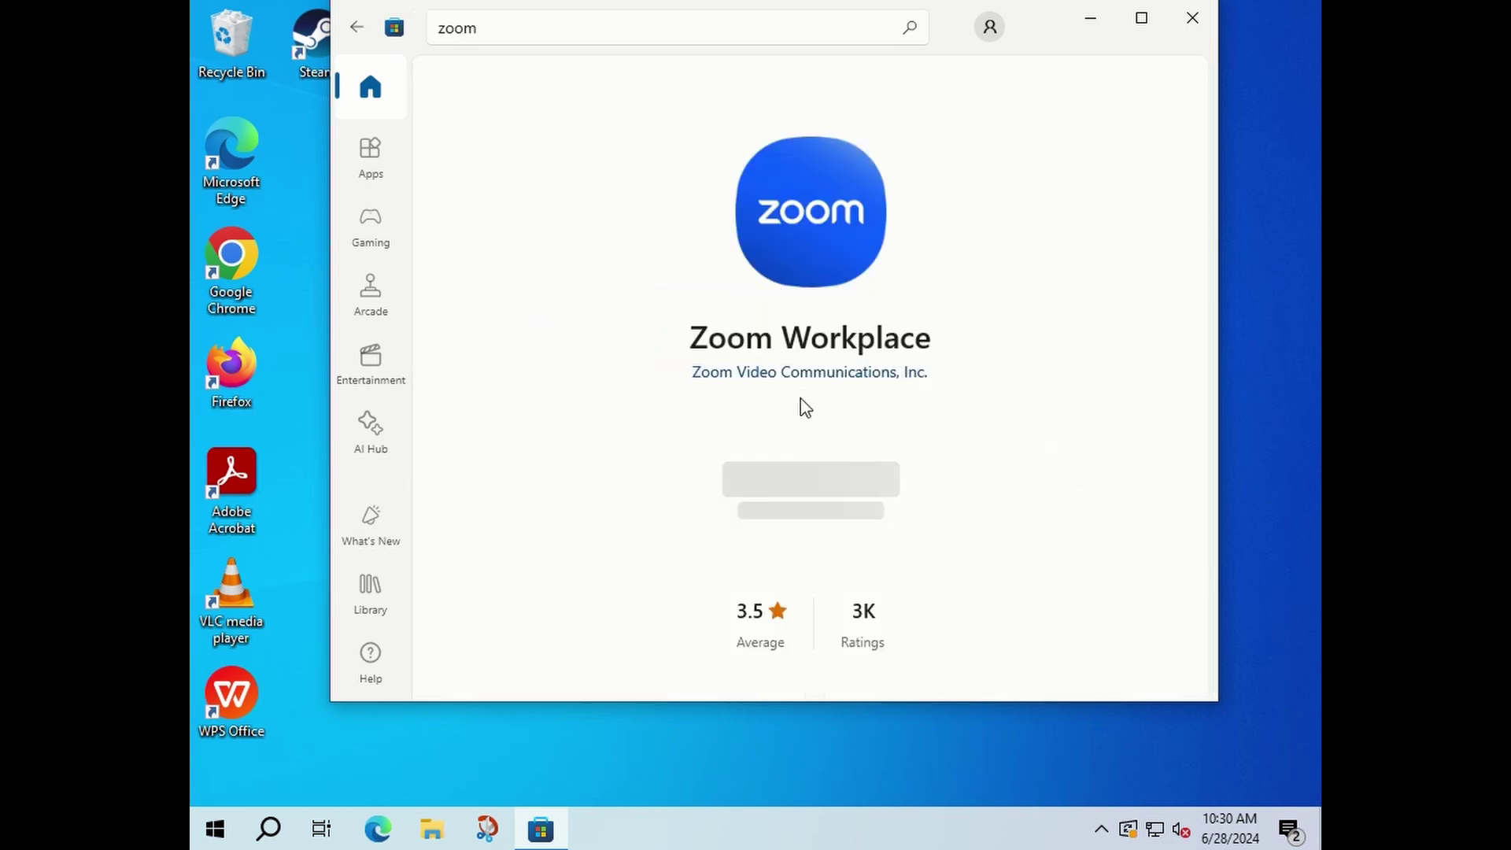
pyautogui.click(820, 487)
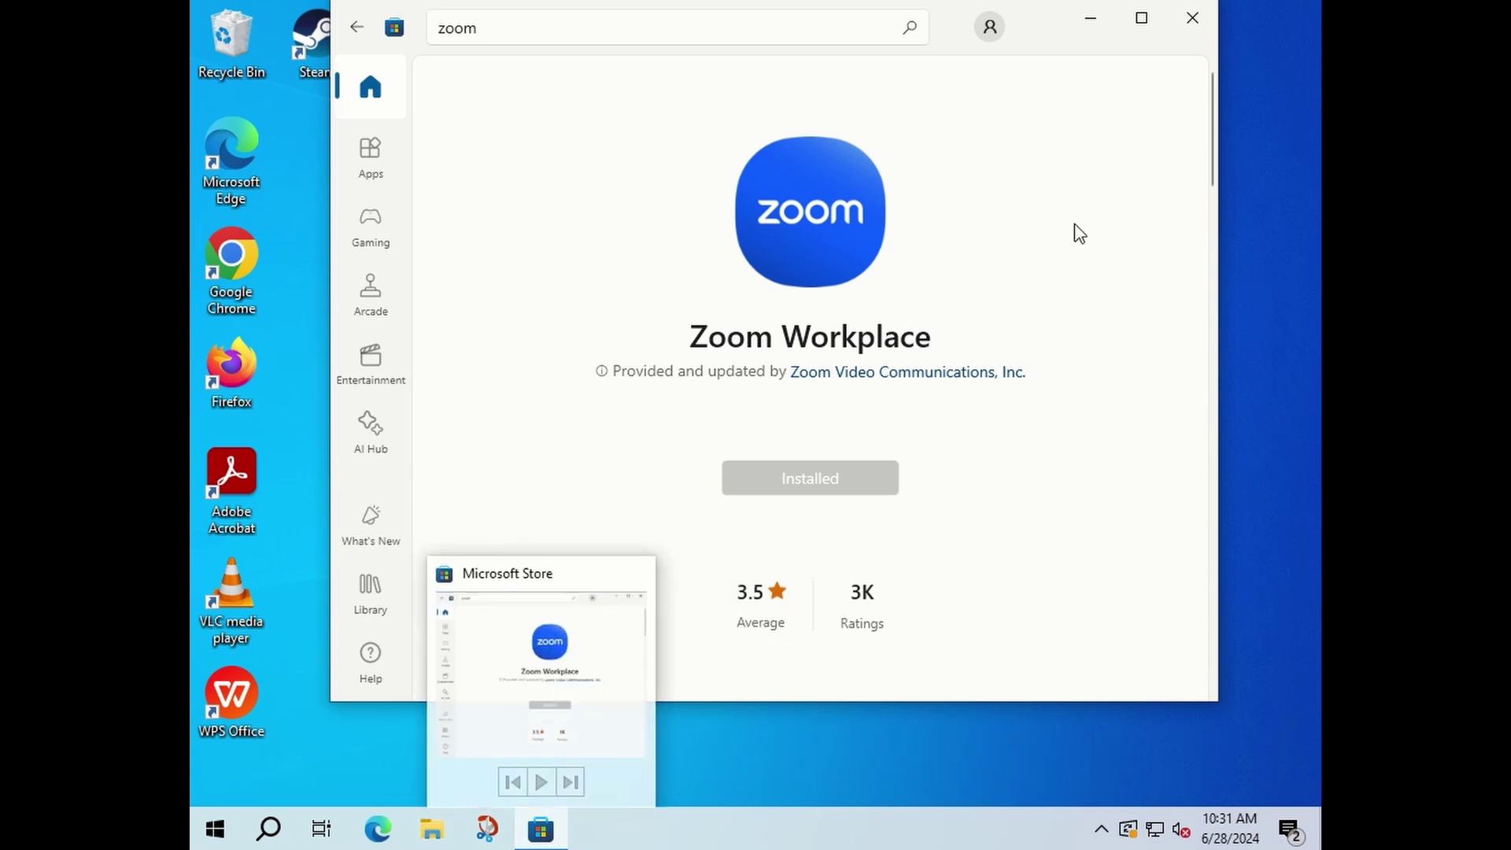
# - Close the Store, create a New folder on the desktop, and place it beside Edge
pyautogui.click(1192, 18)
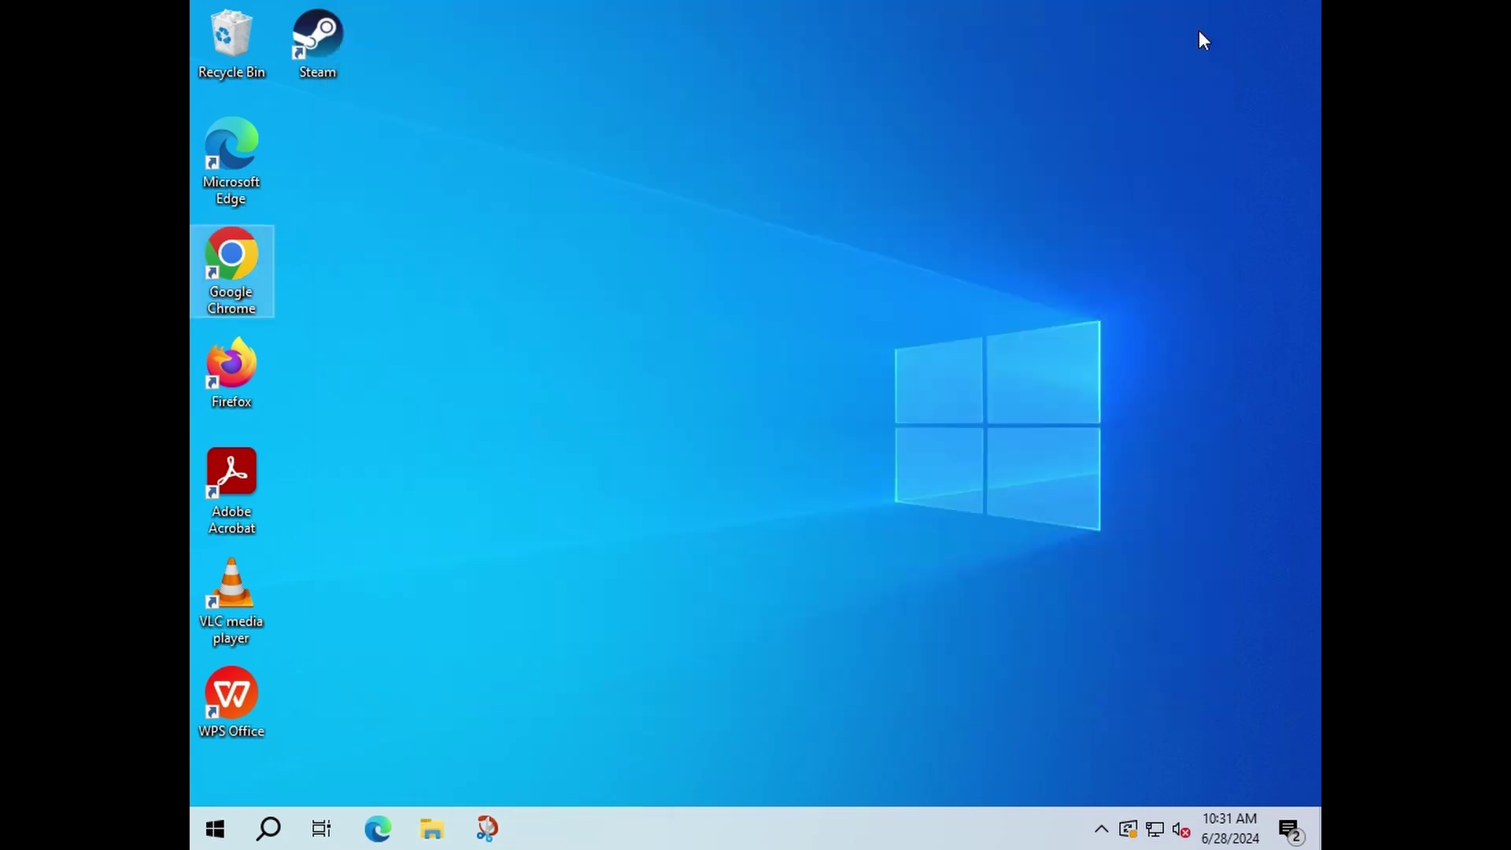
pyautogui.rightClick(564, 389)
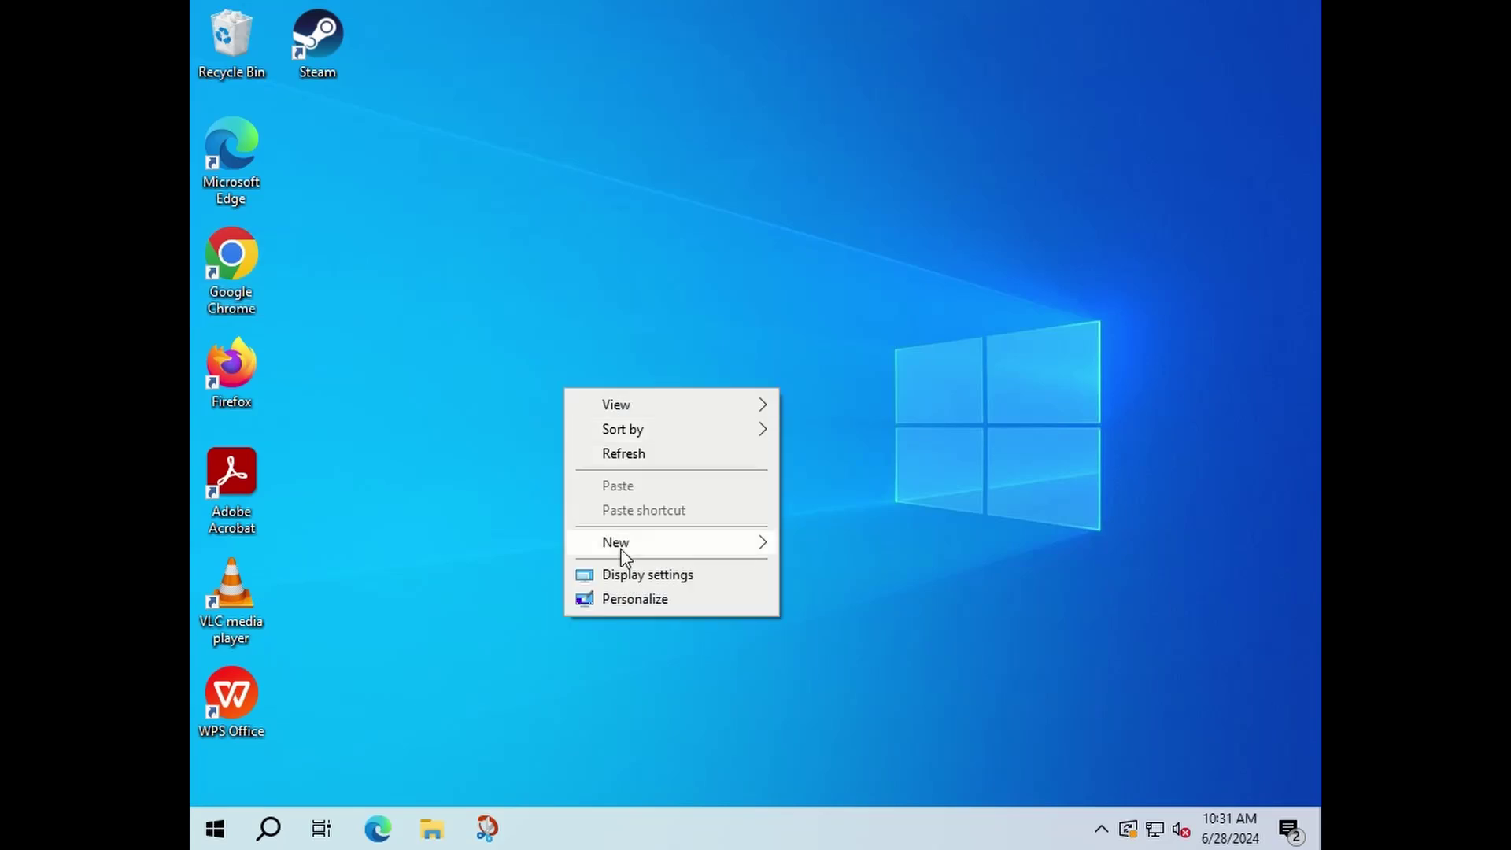
pyautogui.moveTo(836, 543)
pyautogui.click(870, 115)
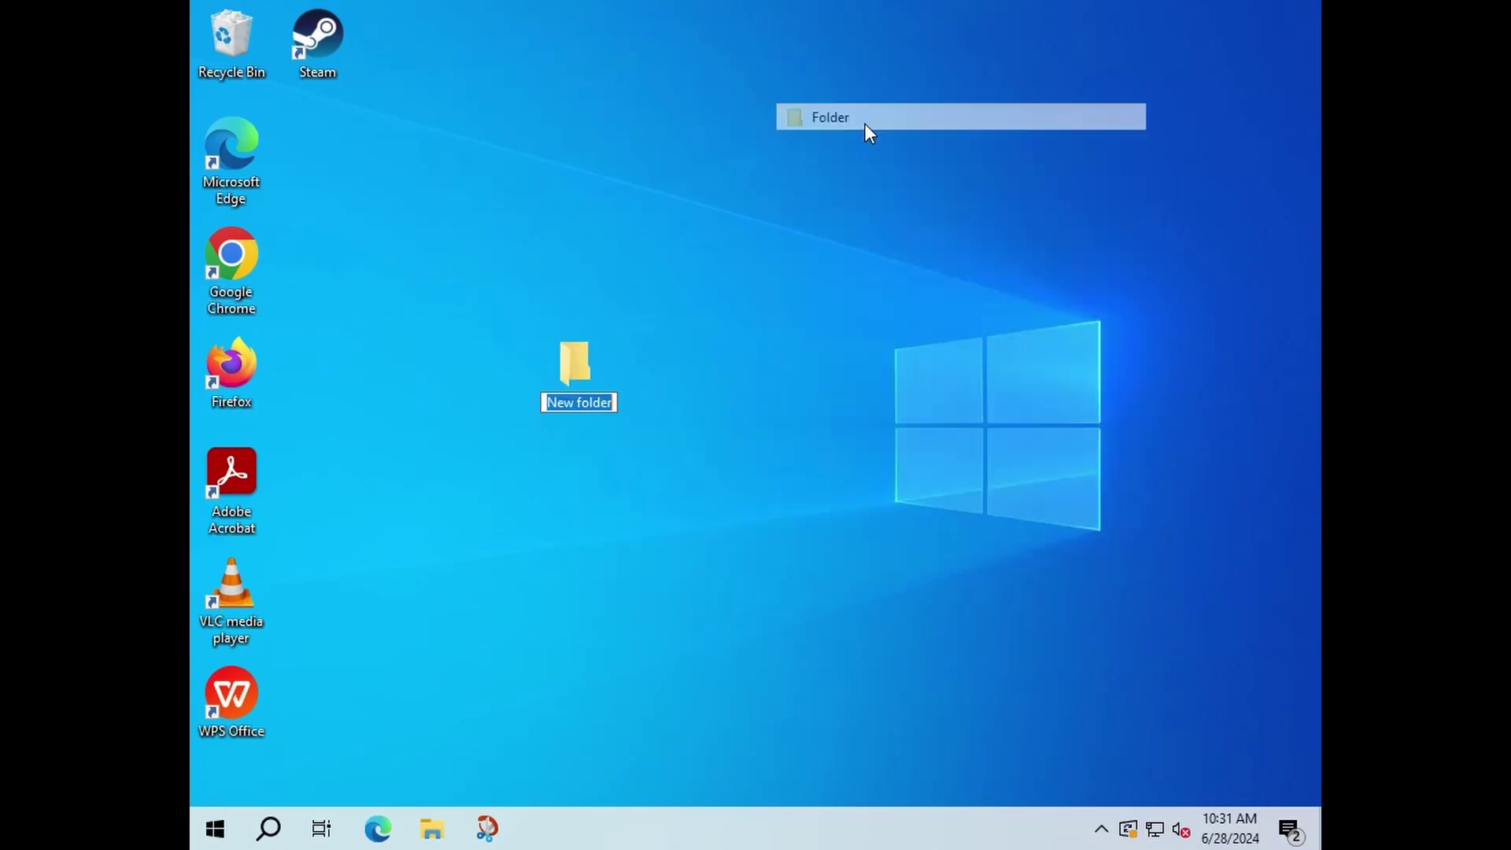
pyautogui.moveTo(571, 390); pyautogui.dragTo(318, 159)
# - Search Google for 'god file windows 10' and open the IONOS God Mode article
pyautogui.click(230, 335)
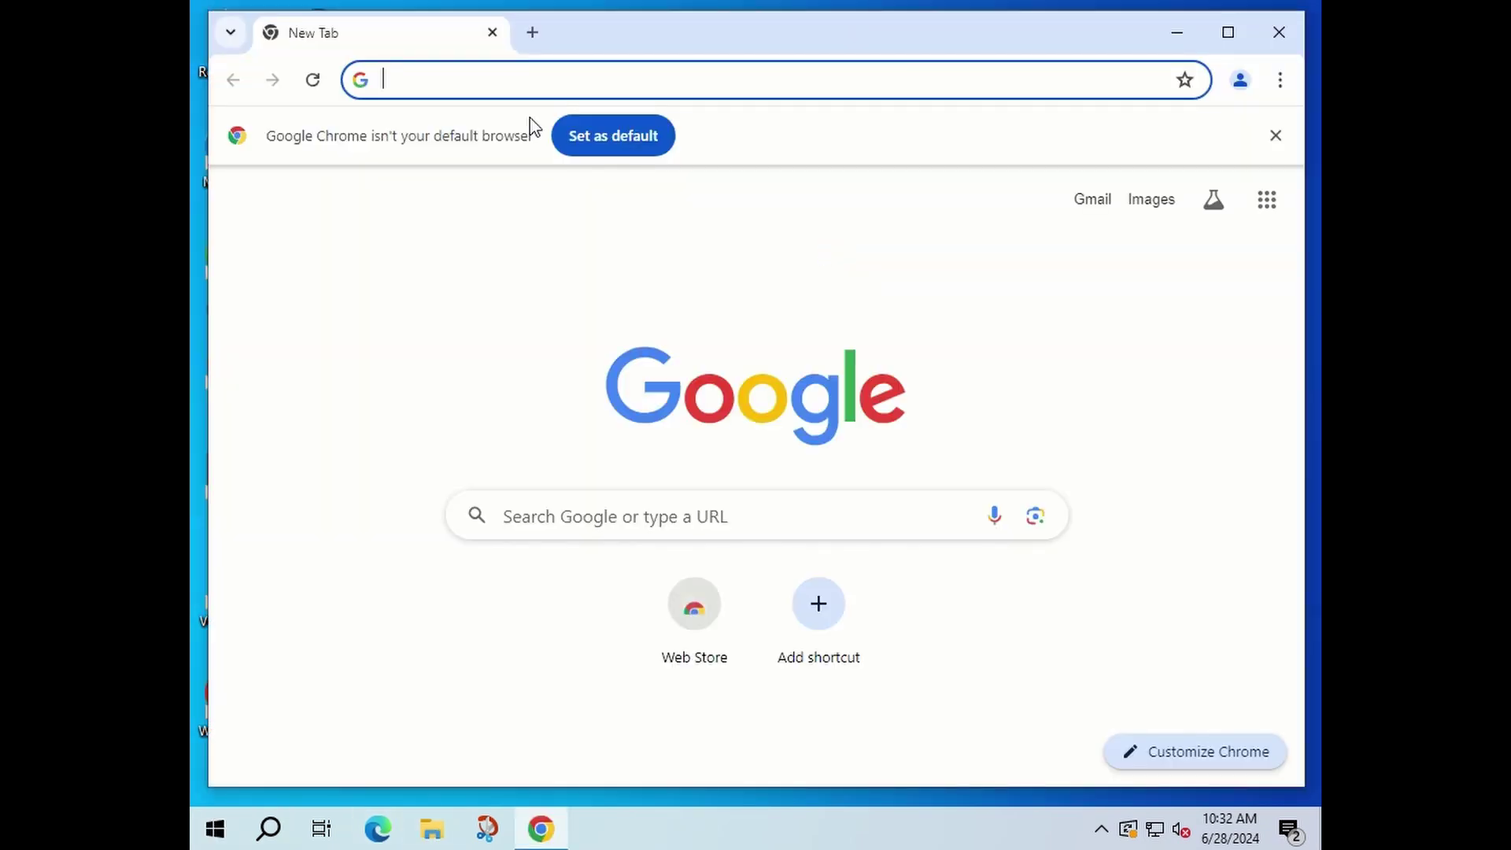
pyautogui.write('god ')
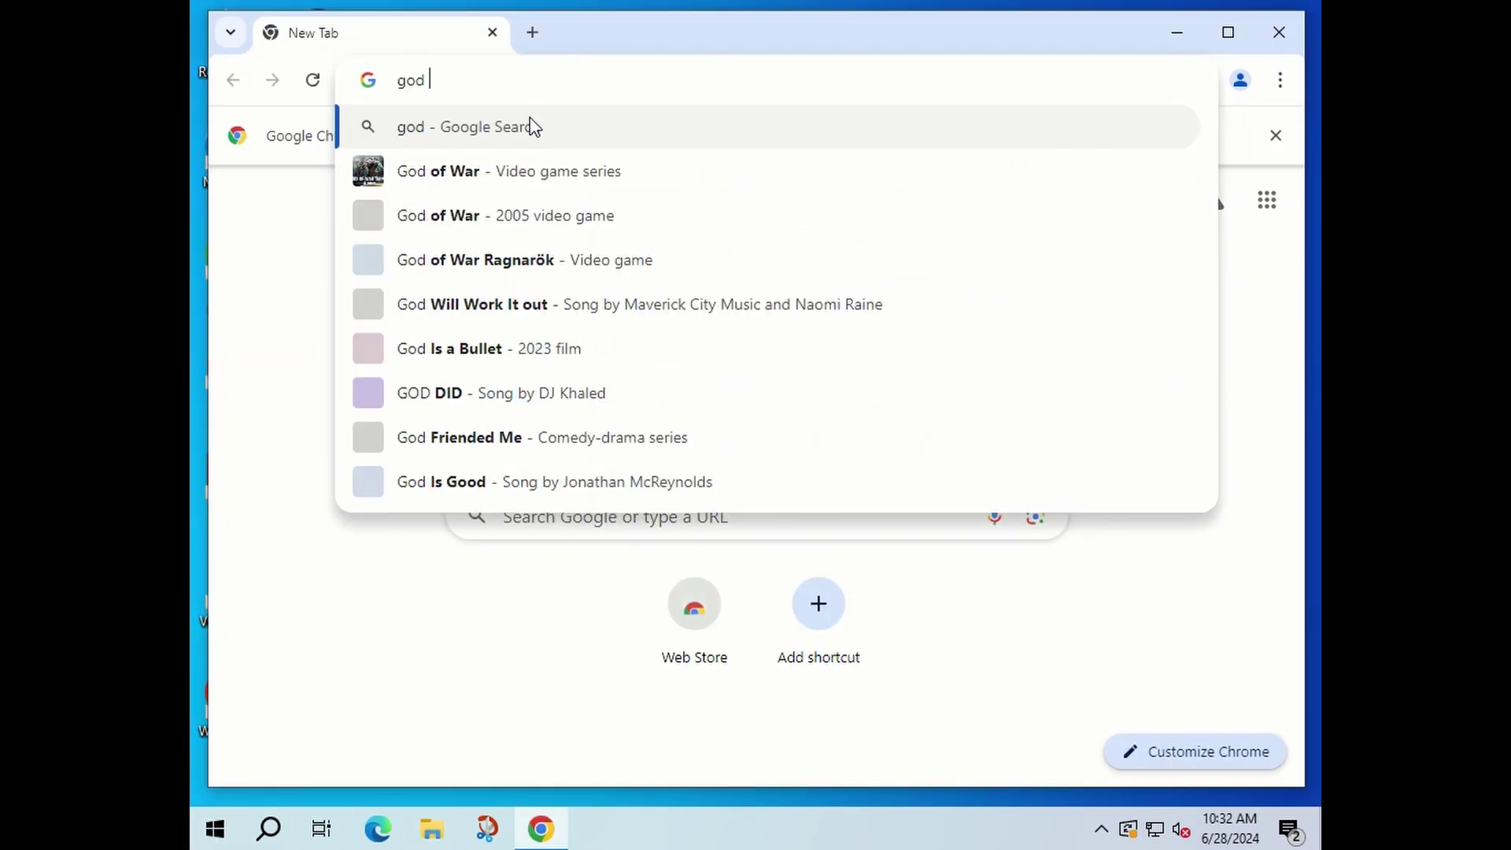
pyautogui.write('fil')
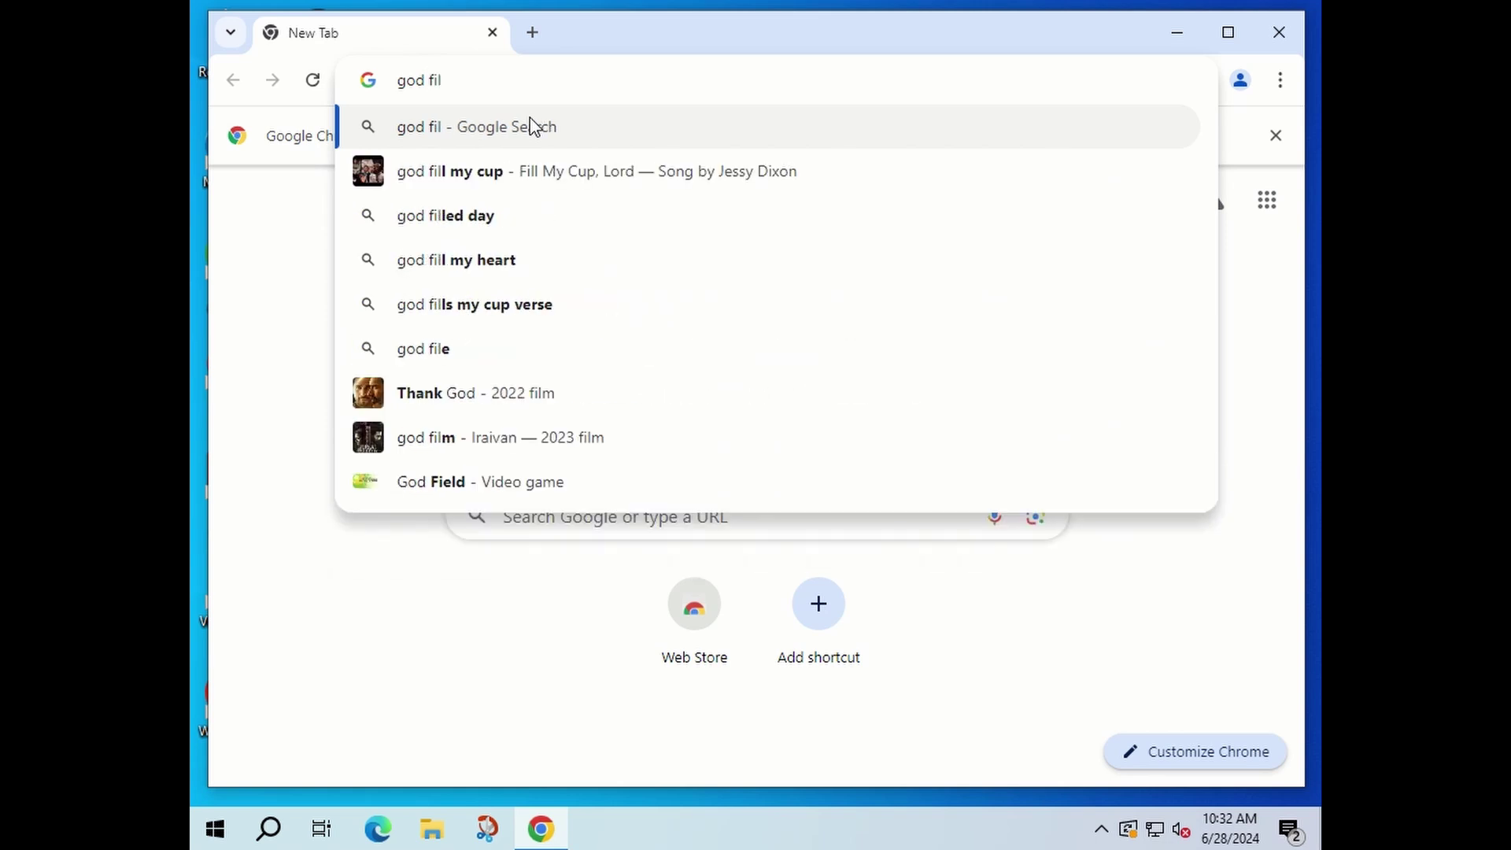
pyautogui.write('e')
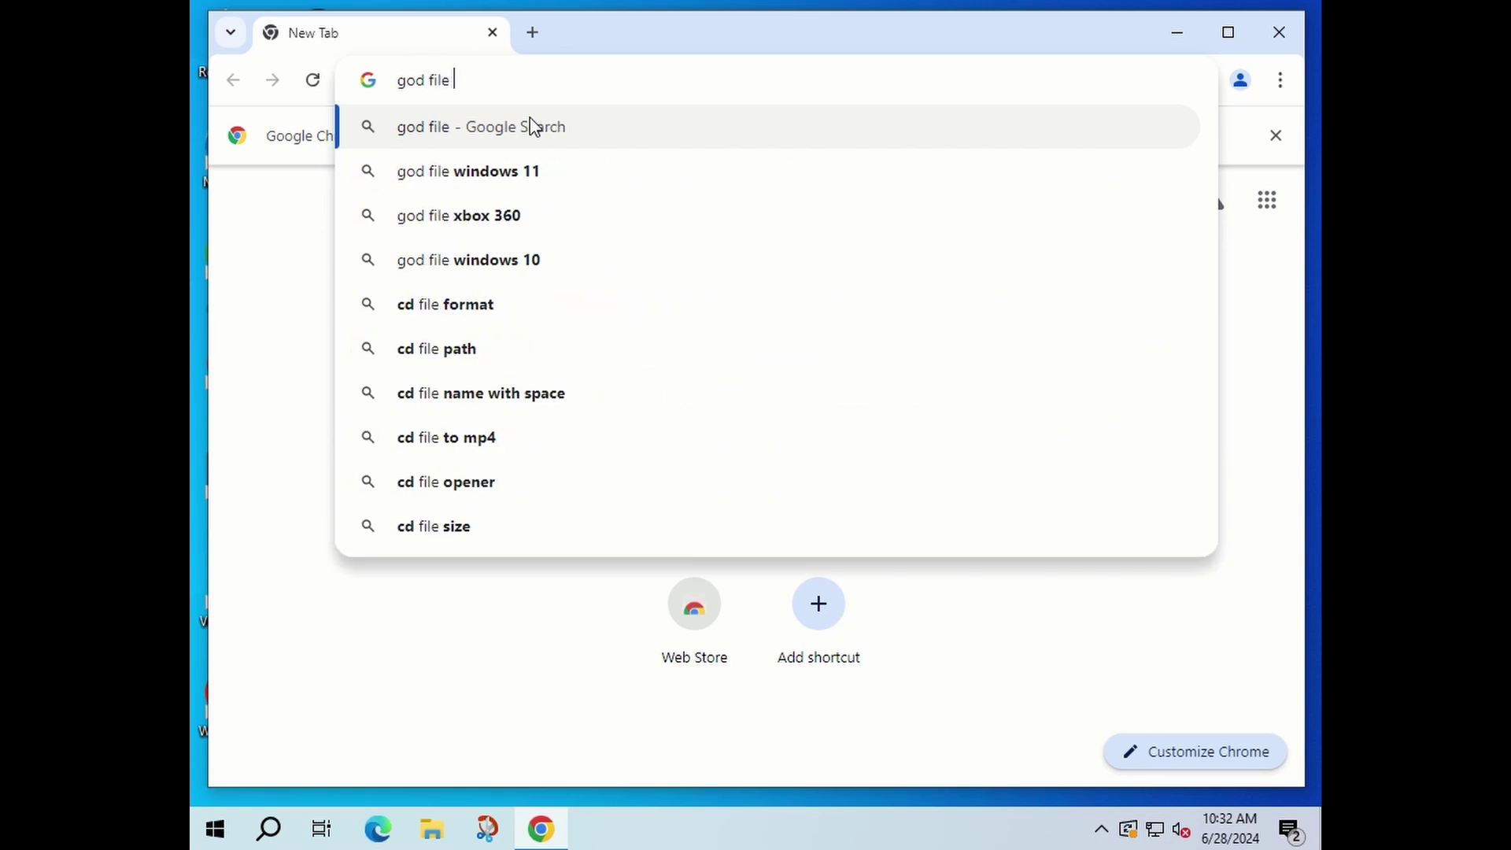
pyautogui.press('Down')
pyautogui.press('BackSpace')
pyautogui.write('0')
pyautogui.press('Return')
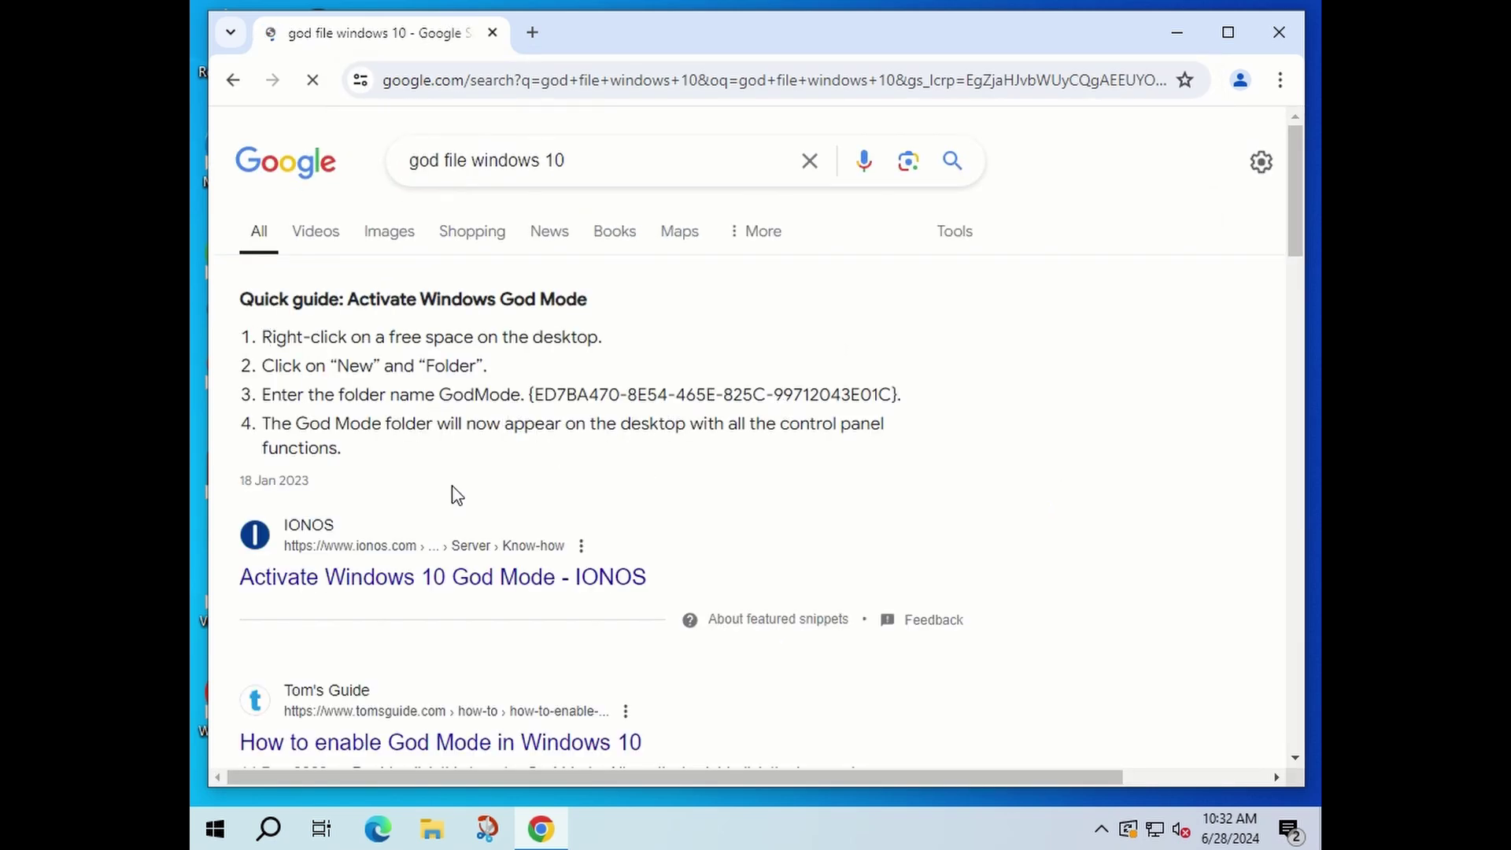
pyautogui.click(433, 575)
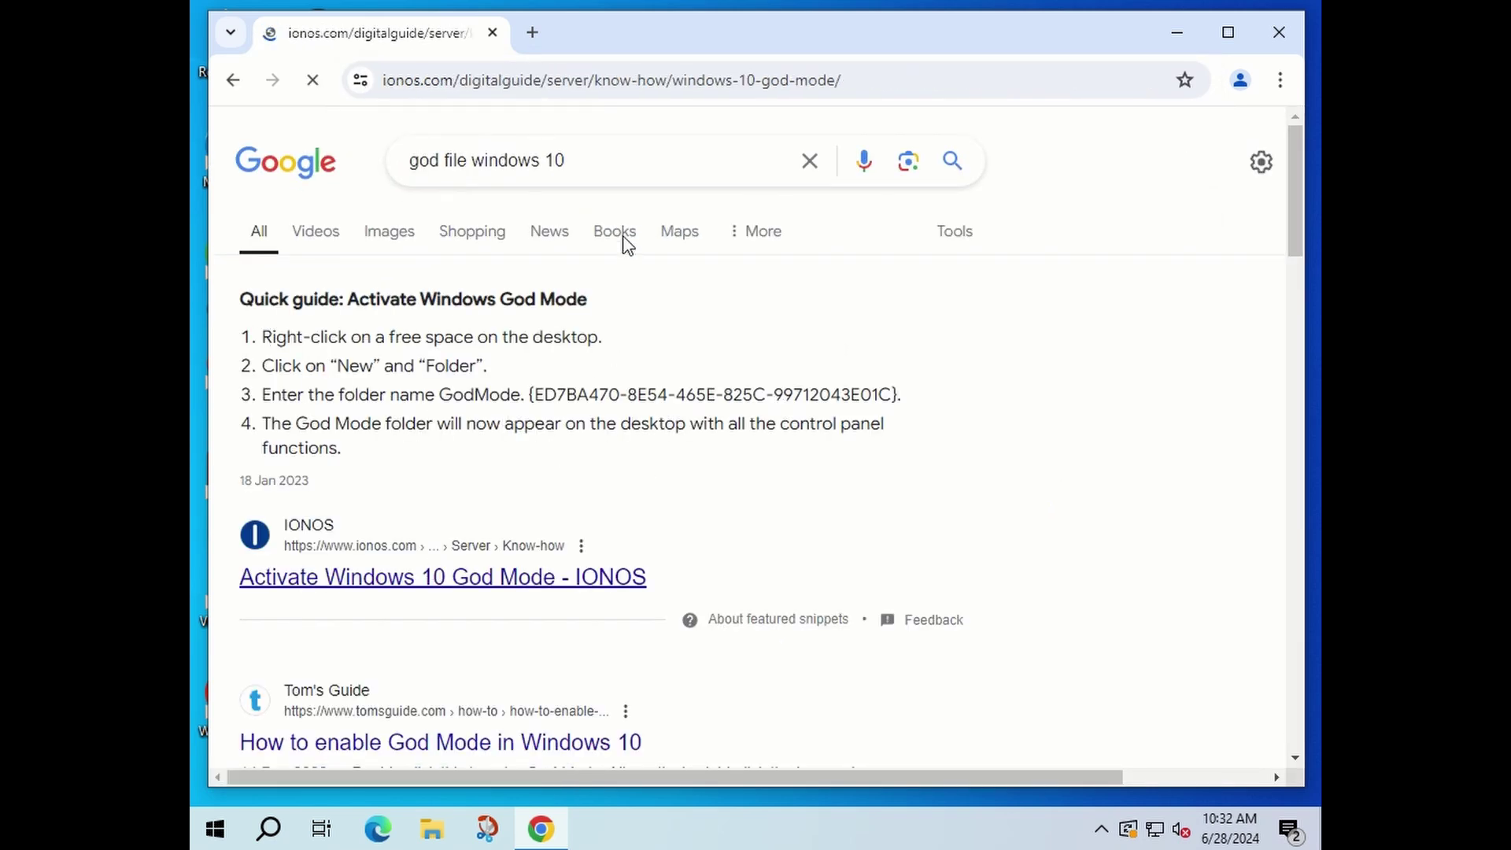
# - Select the complete GodMode folder name in step 3, dismissing the Special Deals popup
pyautogui.scroll(-10, 625, 488)
pyautogui.scroll(-1, 630, 587)
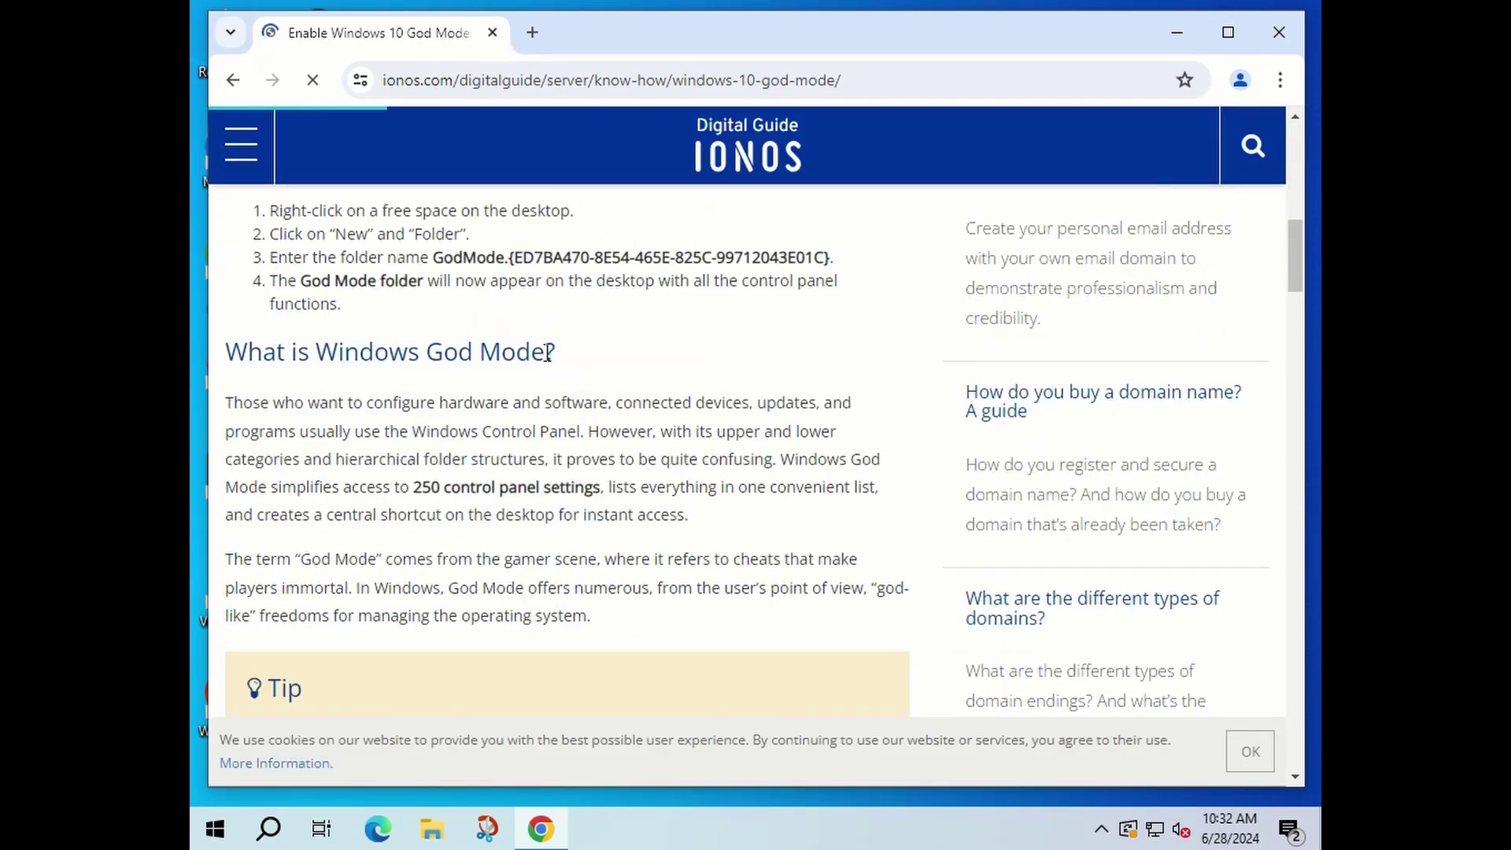
pyautogui.moveTo(437, 248); pyautogui.dragTo(831, 264)
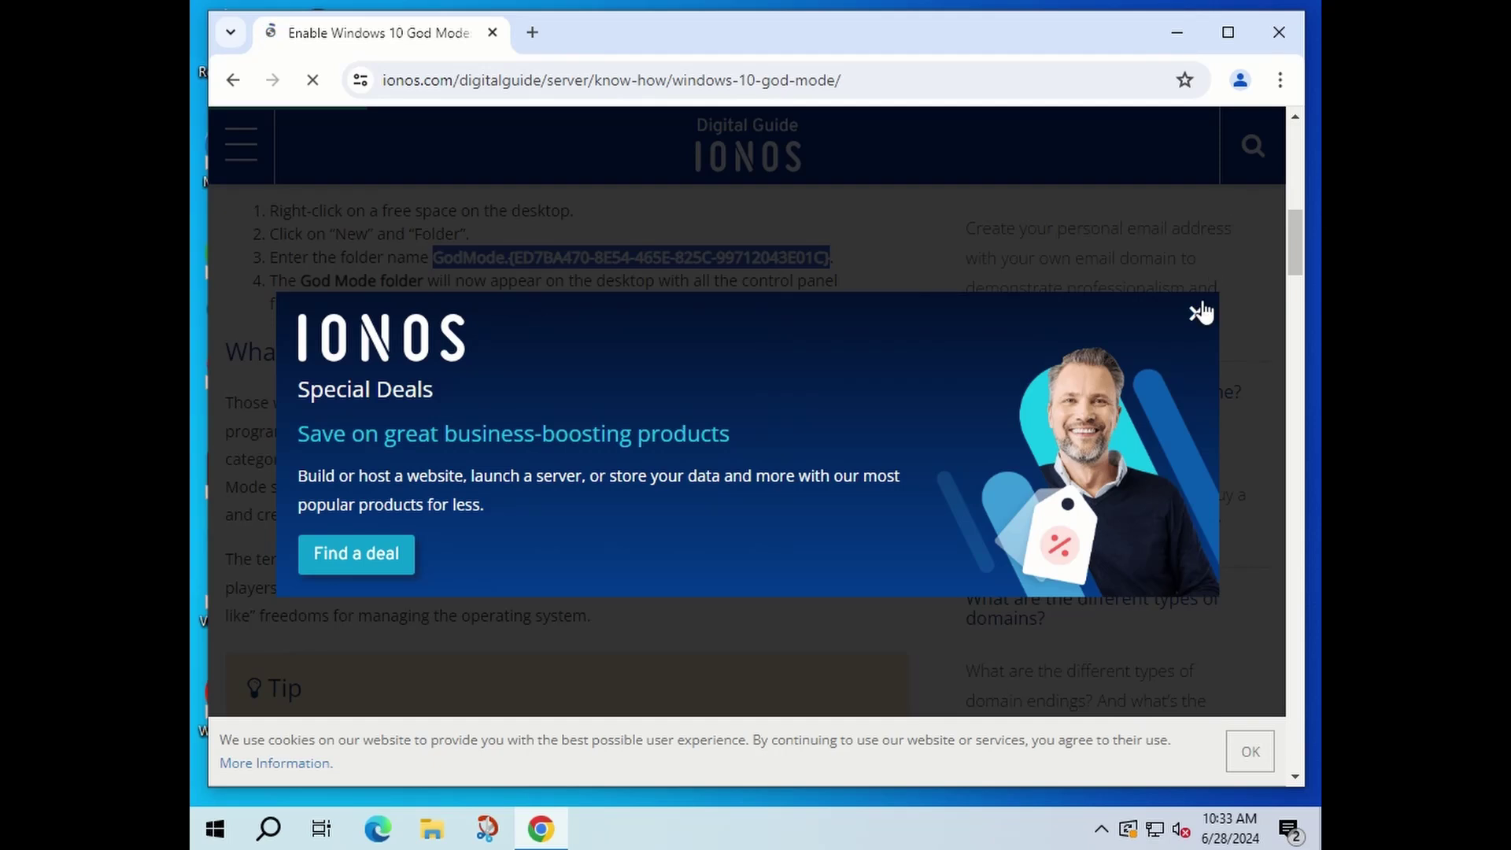
pyautogui.click(1194, 309)
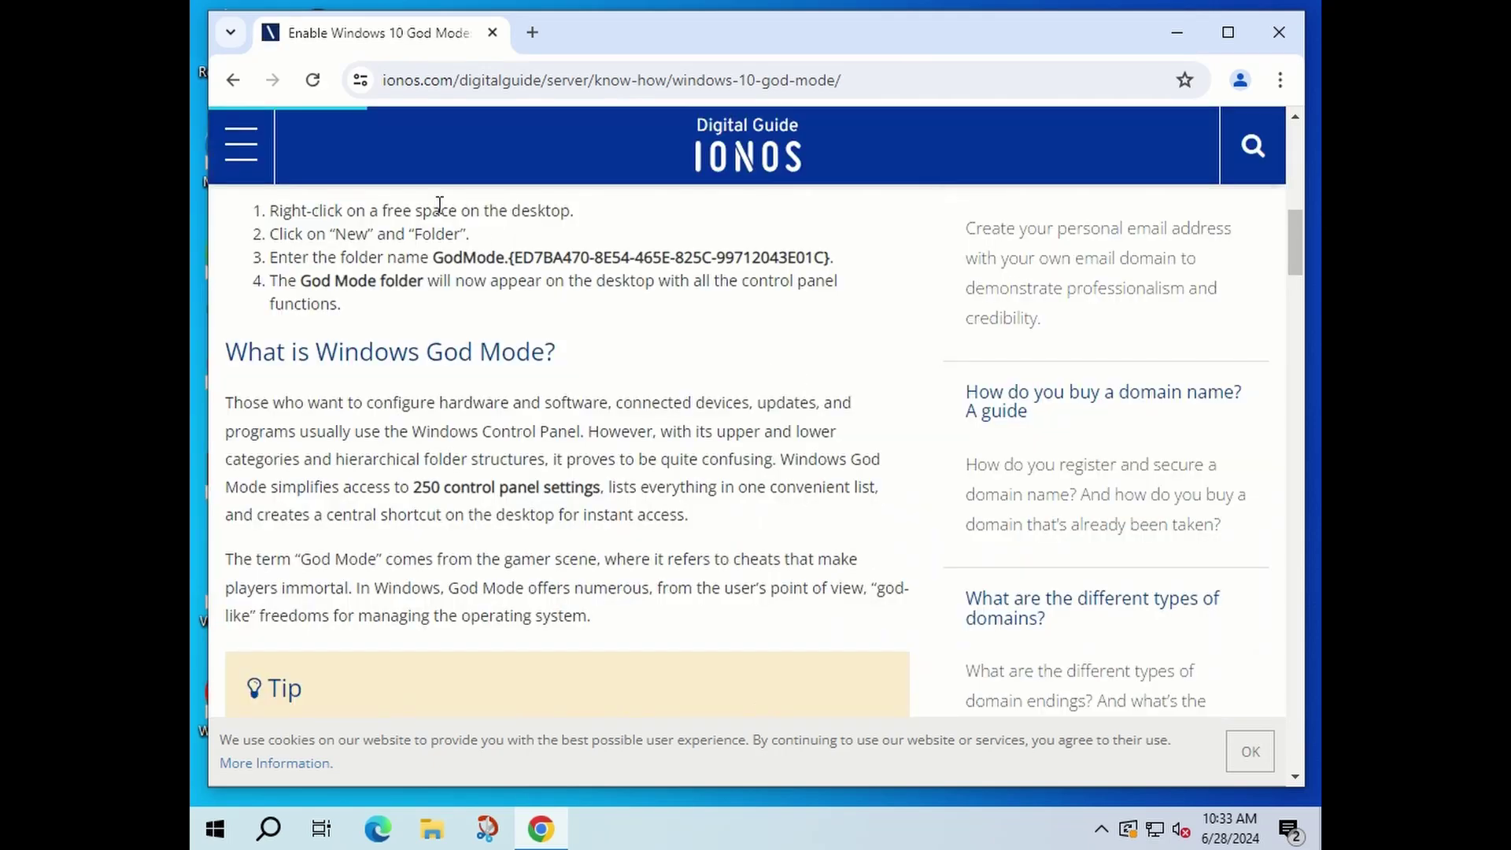
pyautogui.moveTo(438, 262); pyautogui.dragTo(768, 264)
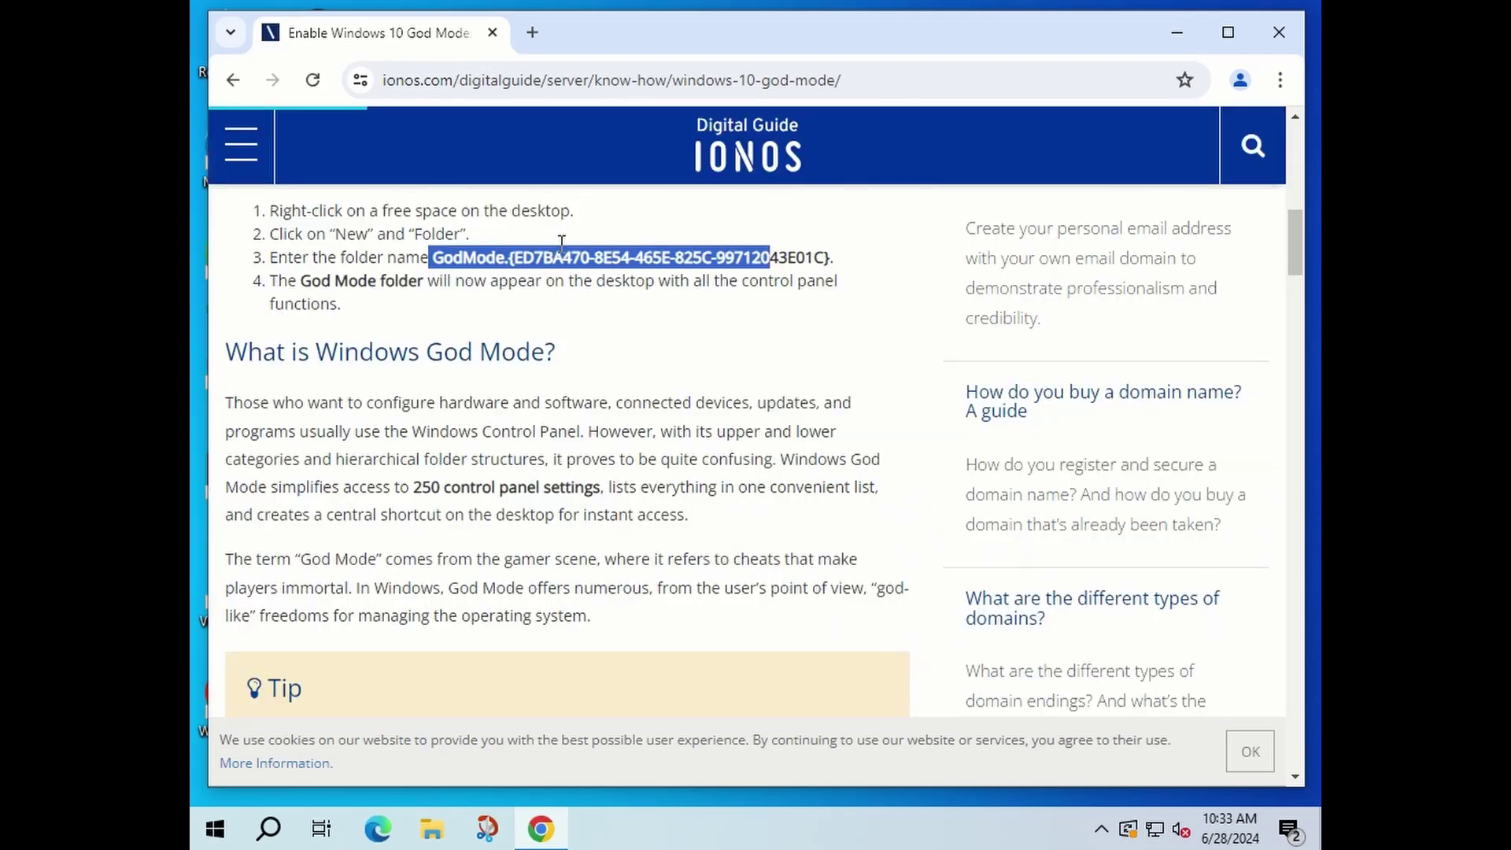
pyautogui.click(440, 258)
pyautogui.moveTo(437, 258); pyautogui.dragTo(831, 250)
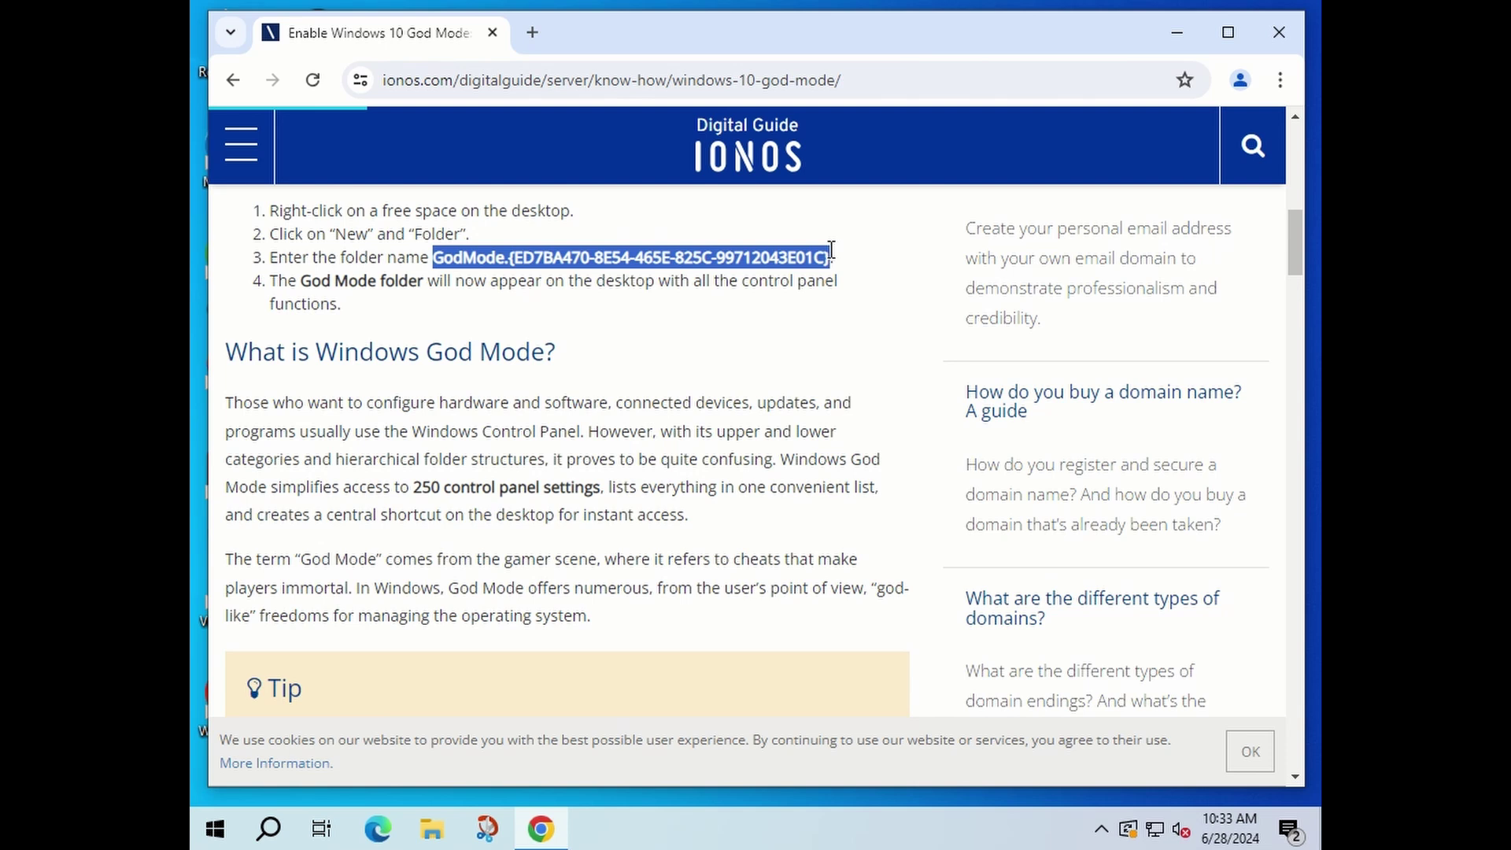
# - Close Chrome and rename the desktop's New folder to the copied GodMode name
pyautogui.click(1279, 32)
pyautogui.rightClick(338, 176)
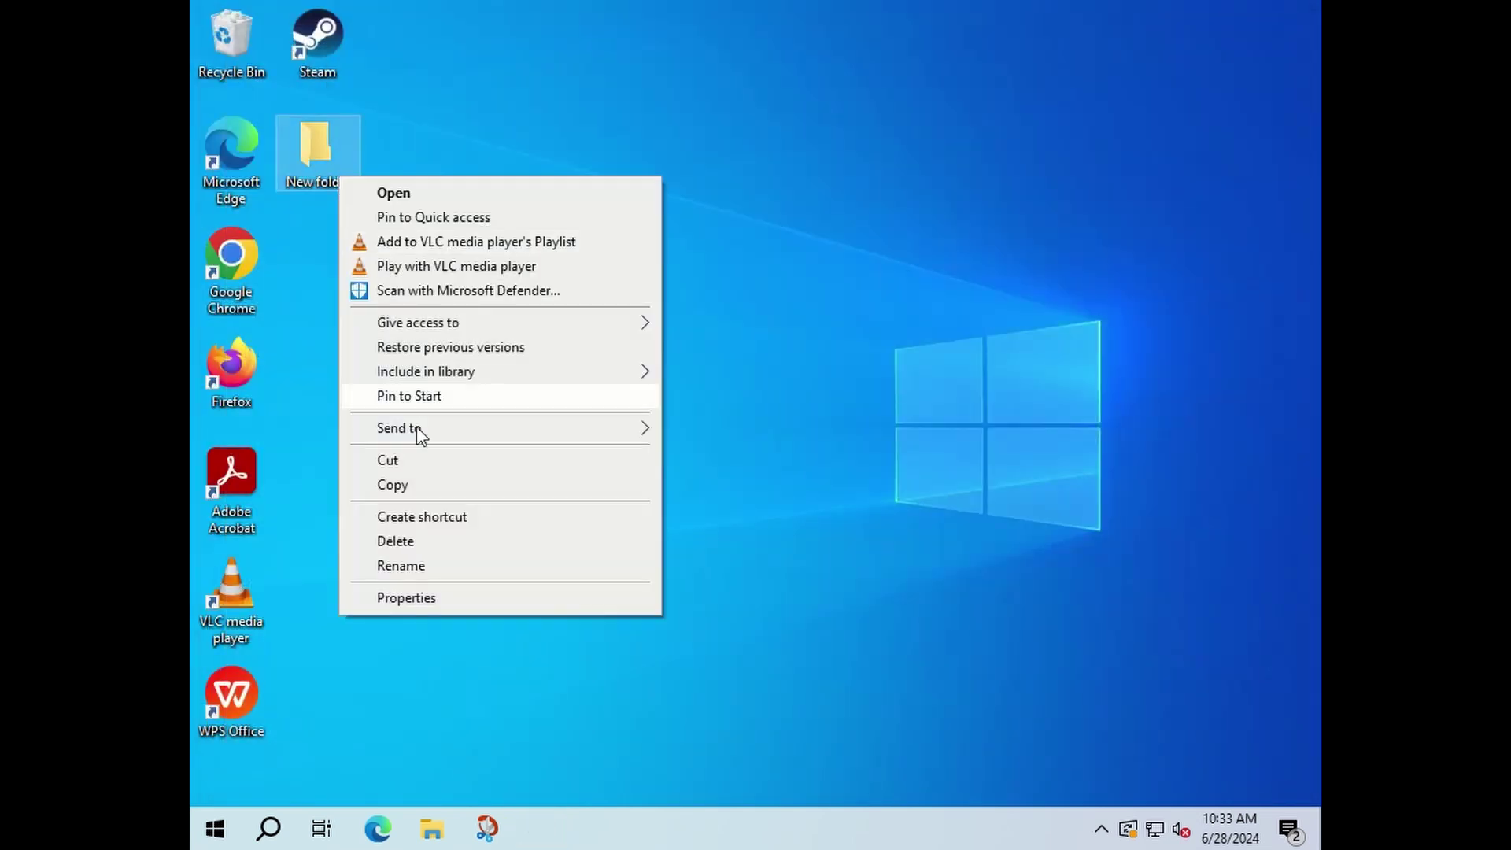
pyautogui.click(405, 565)
pyautogui.hotkey('ctrl', 'v')
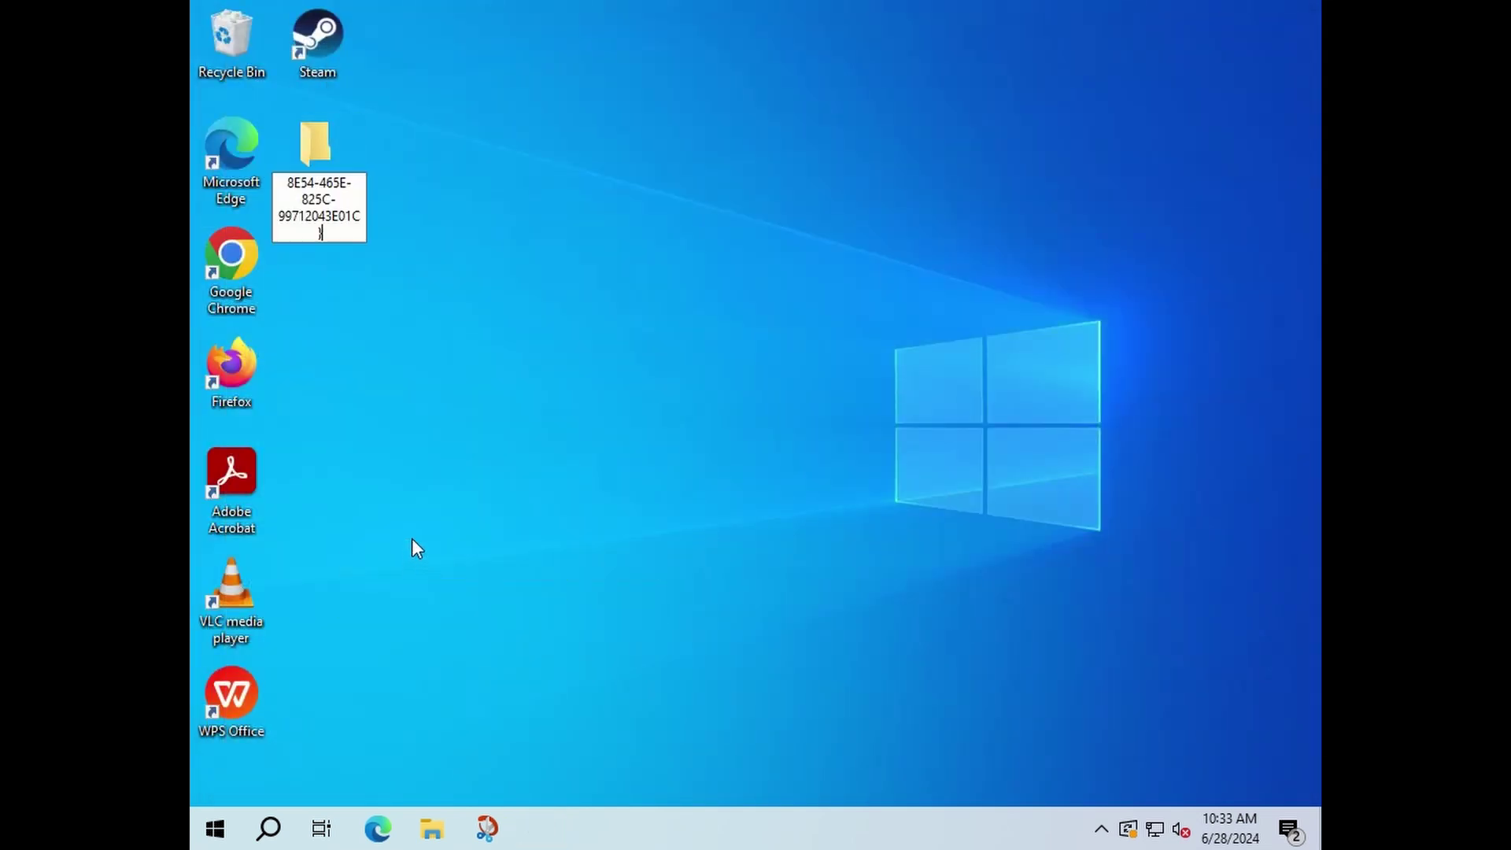
pyautogui.press('Return')
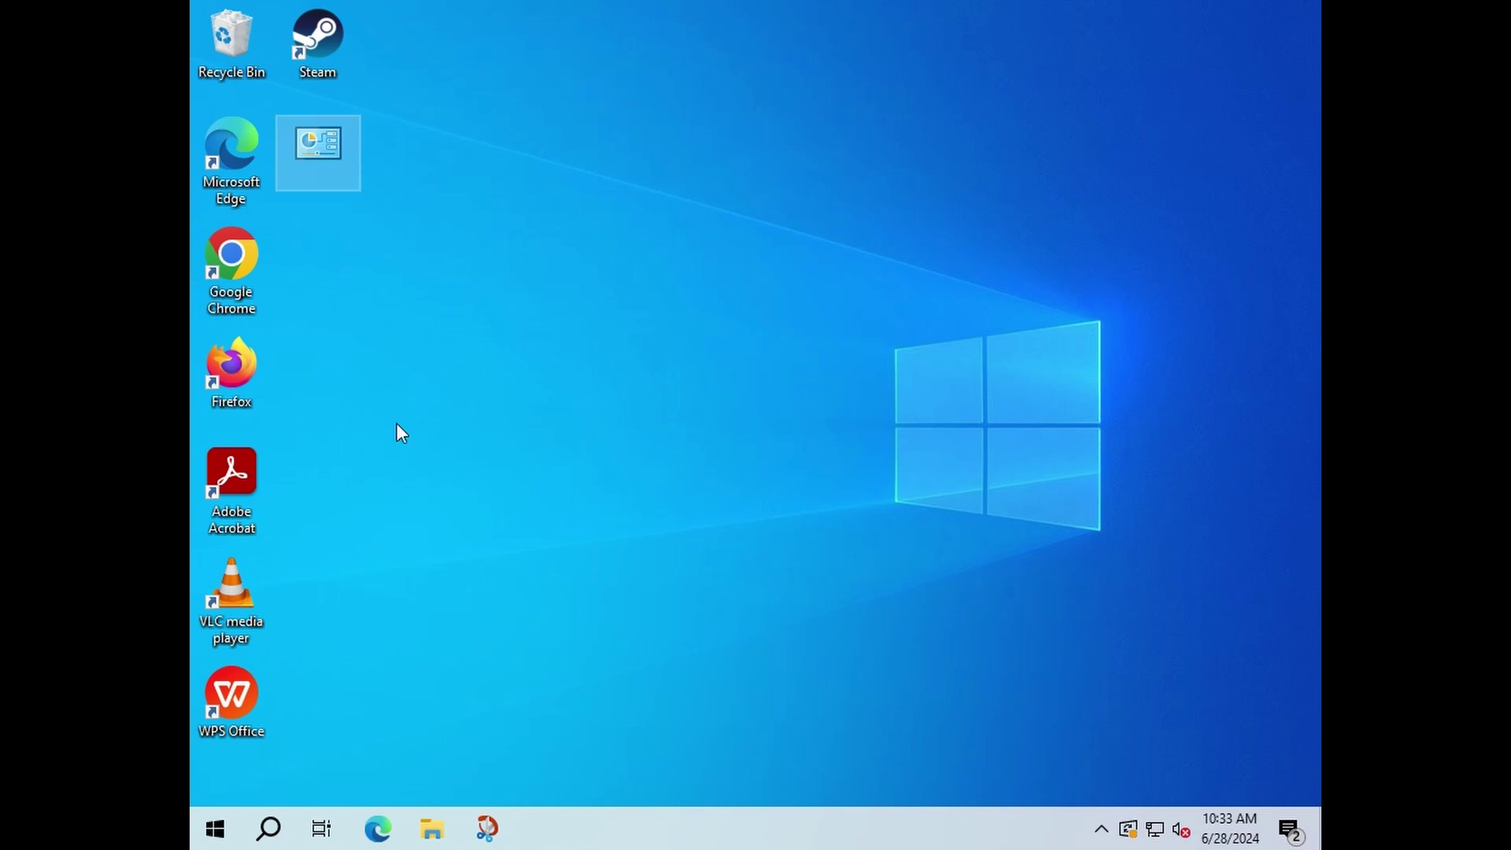
# - Open the GodMode folder, scroll through its 198 settings items, then close it
pyautogui.doubleClick(346, 166)
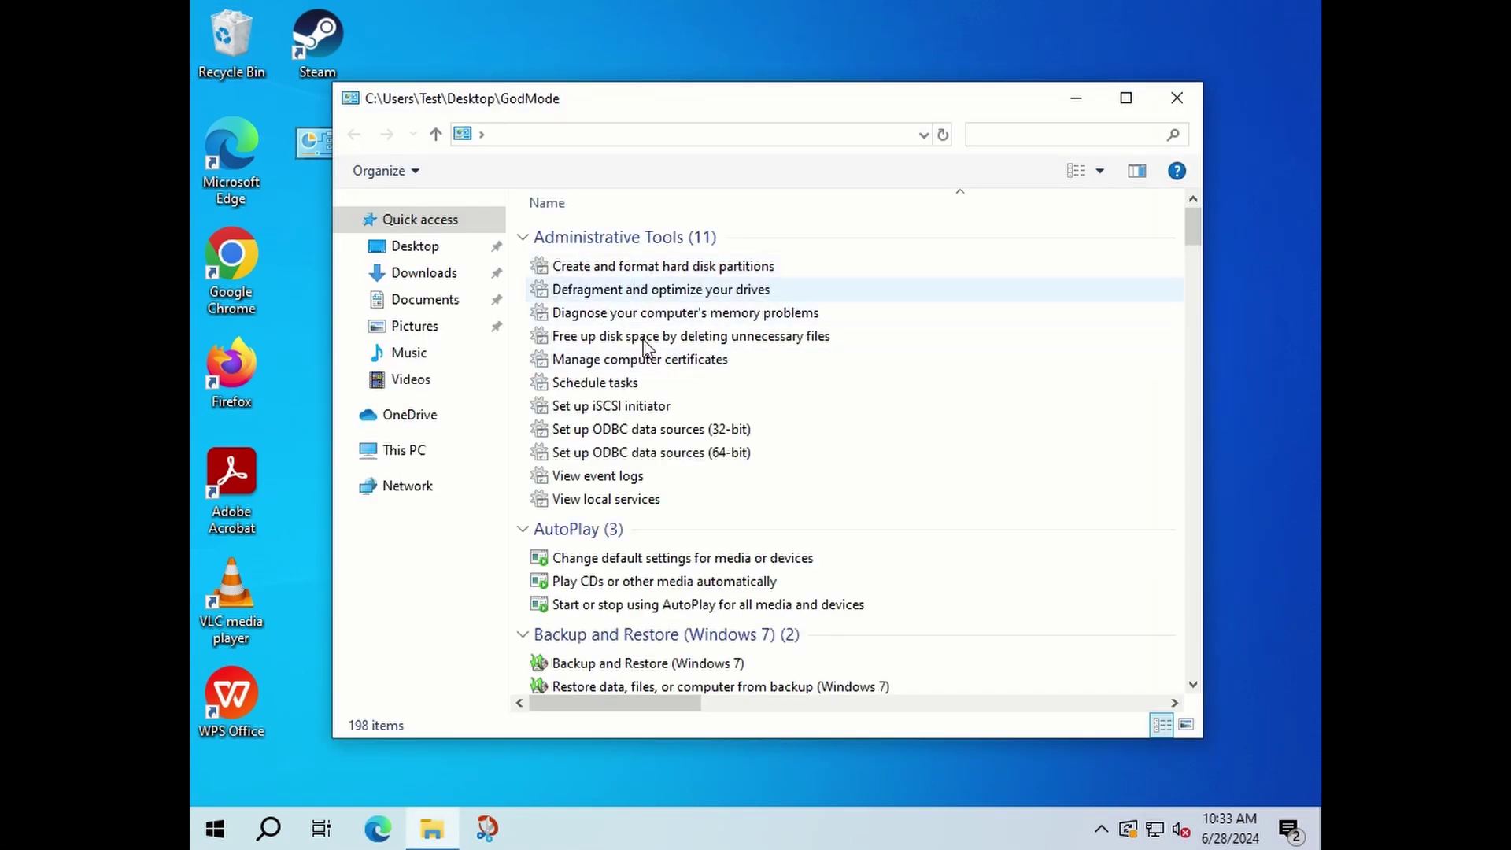
pyautogui.scroll(-5, 658, 395)
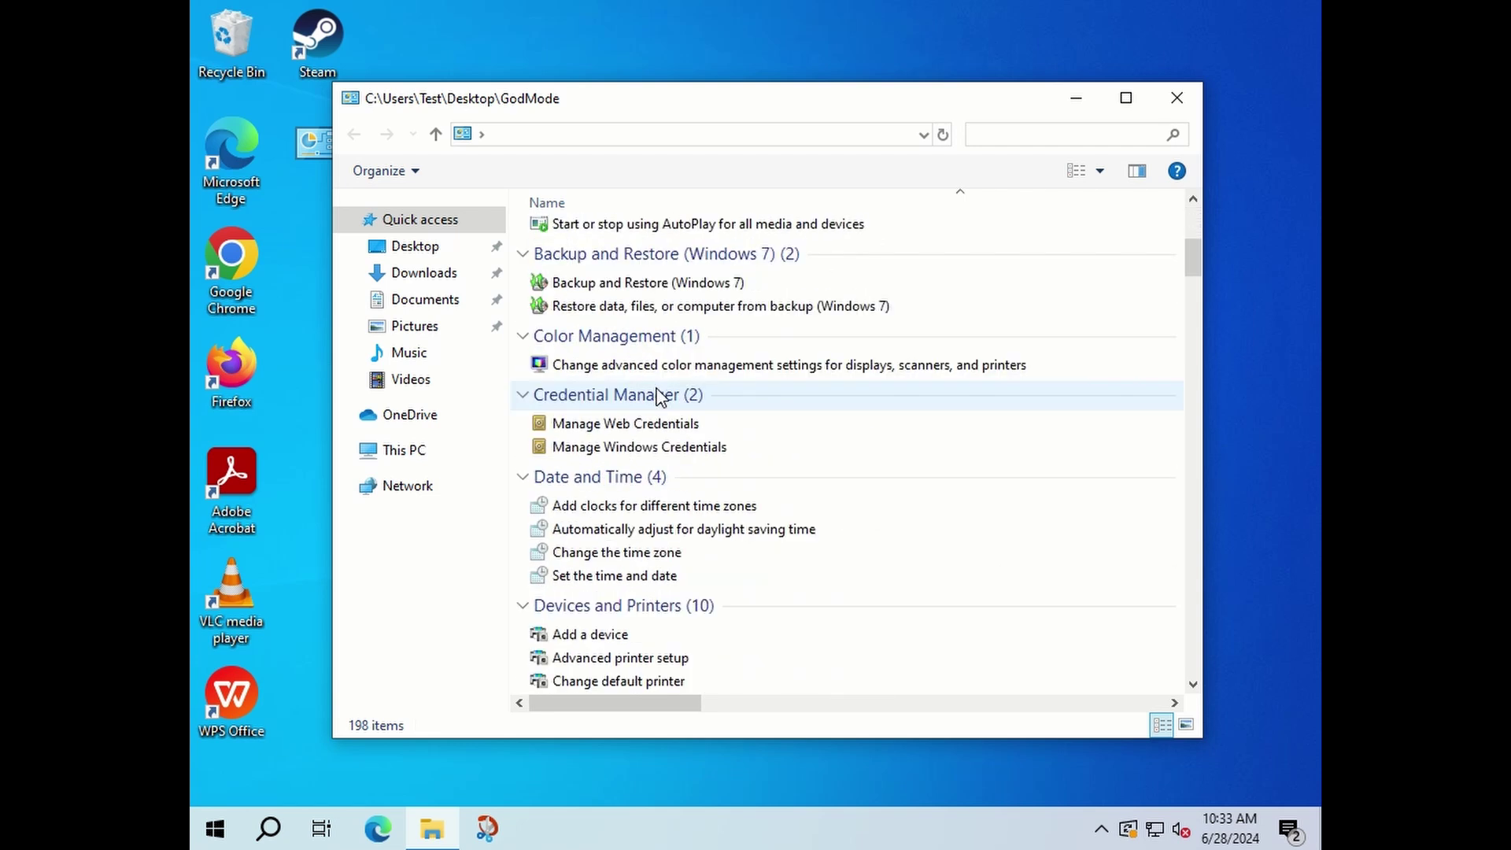
pyautogui.scroll(-9, 658, 395)
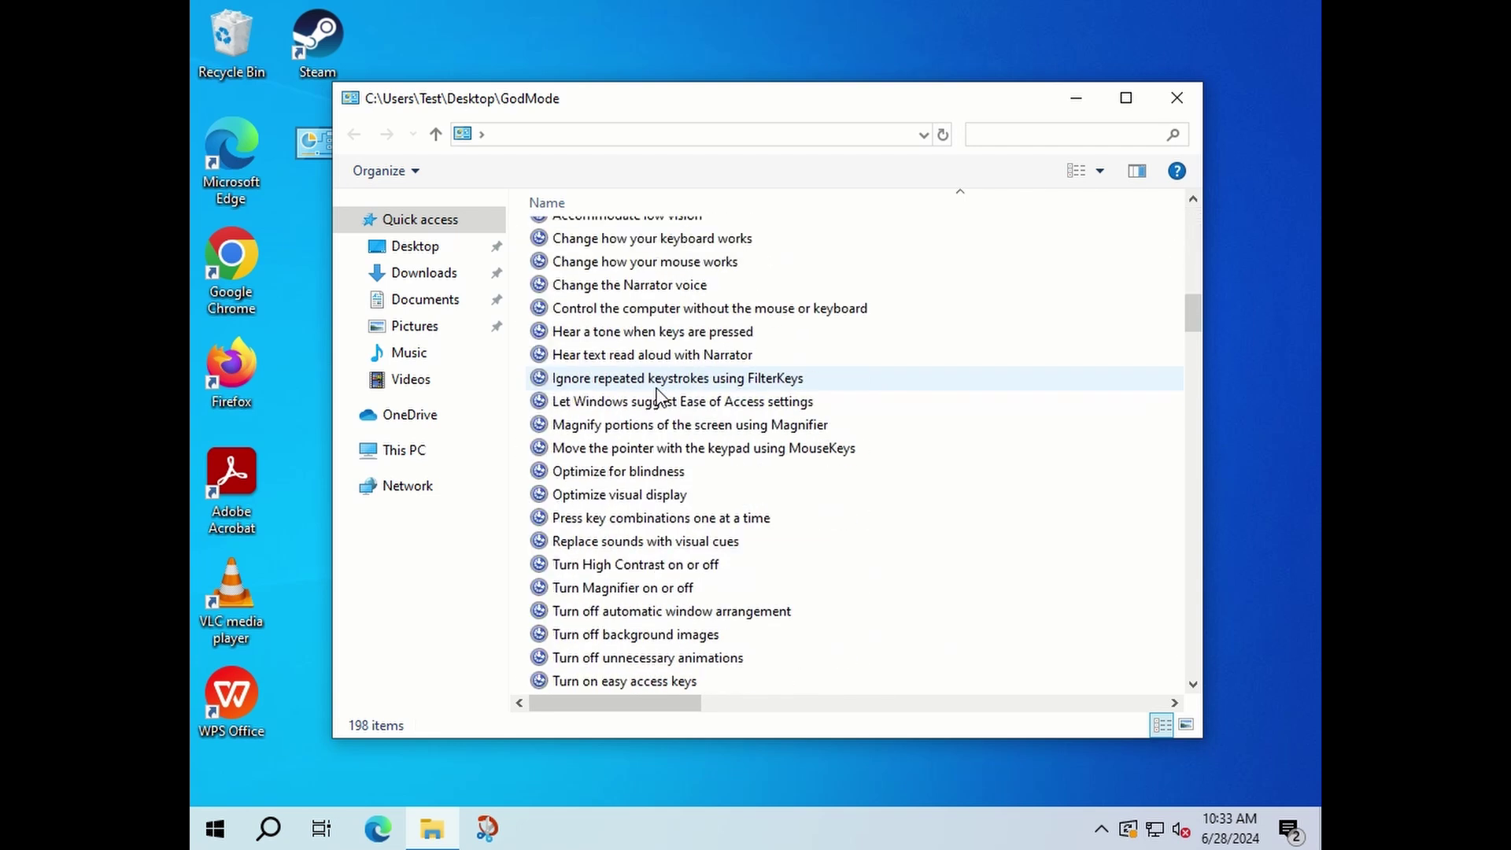
pyautogui.scroll(-10, 658, 395)
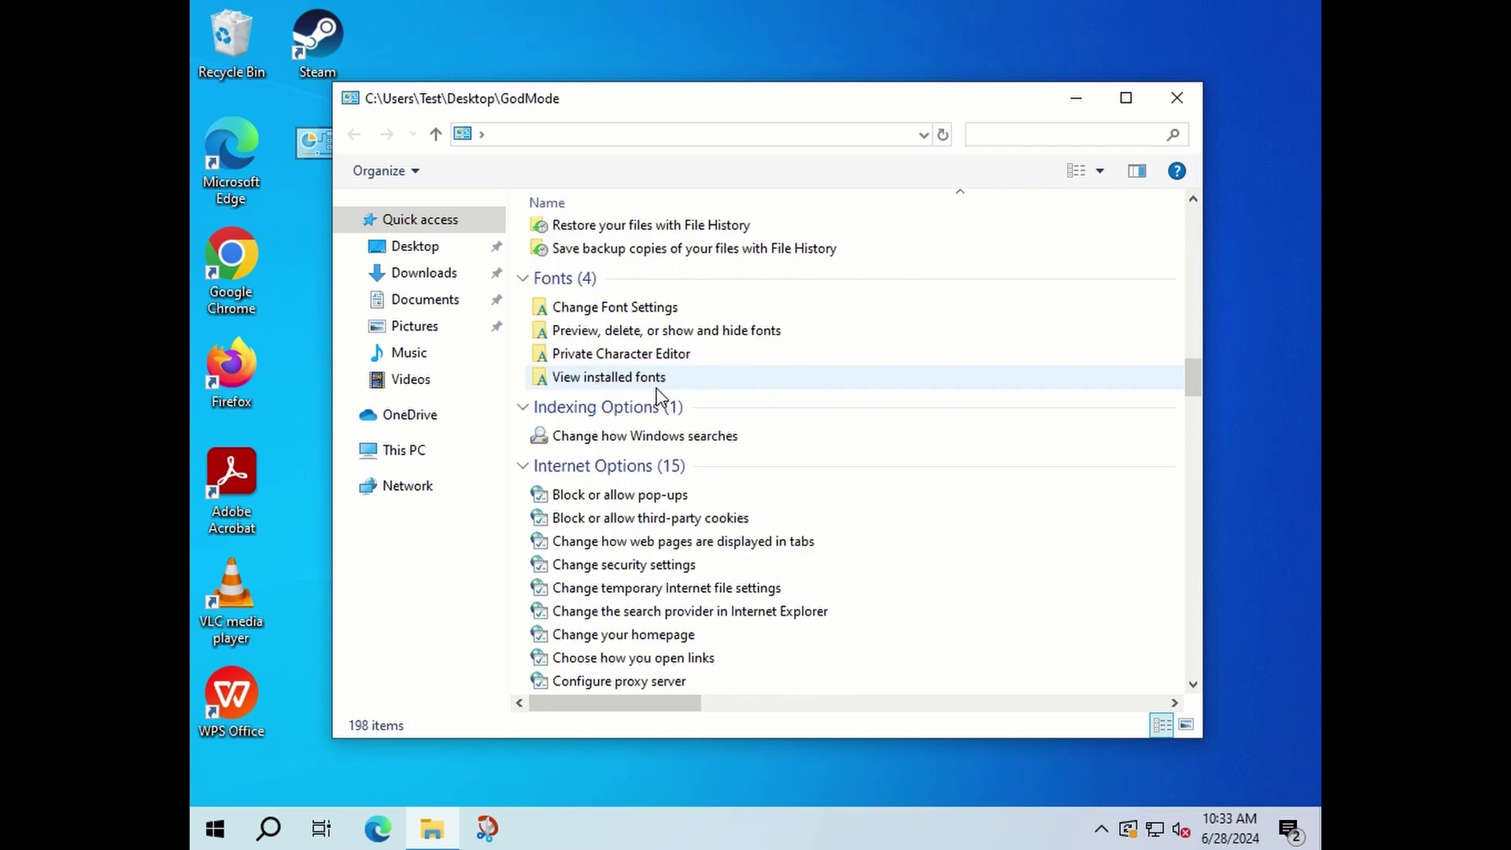
pyautogui.scroll(-10, 658, 395)
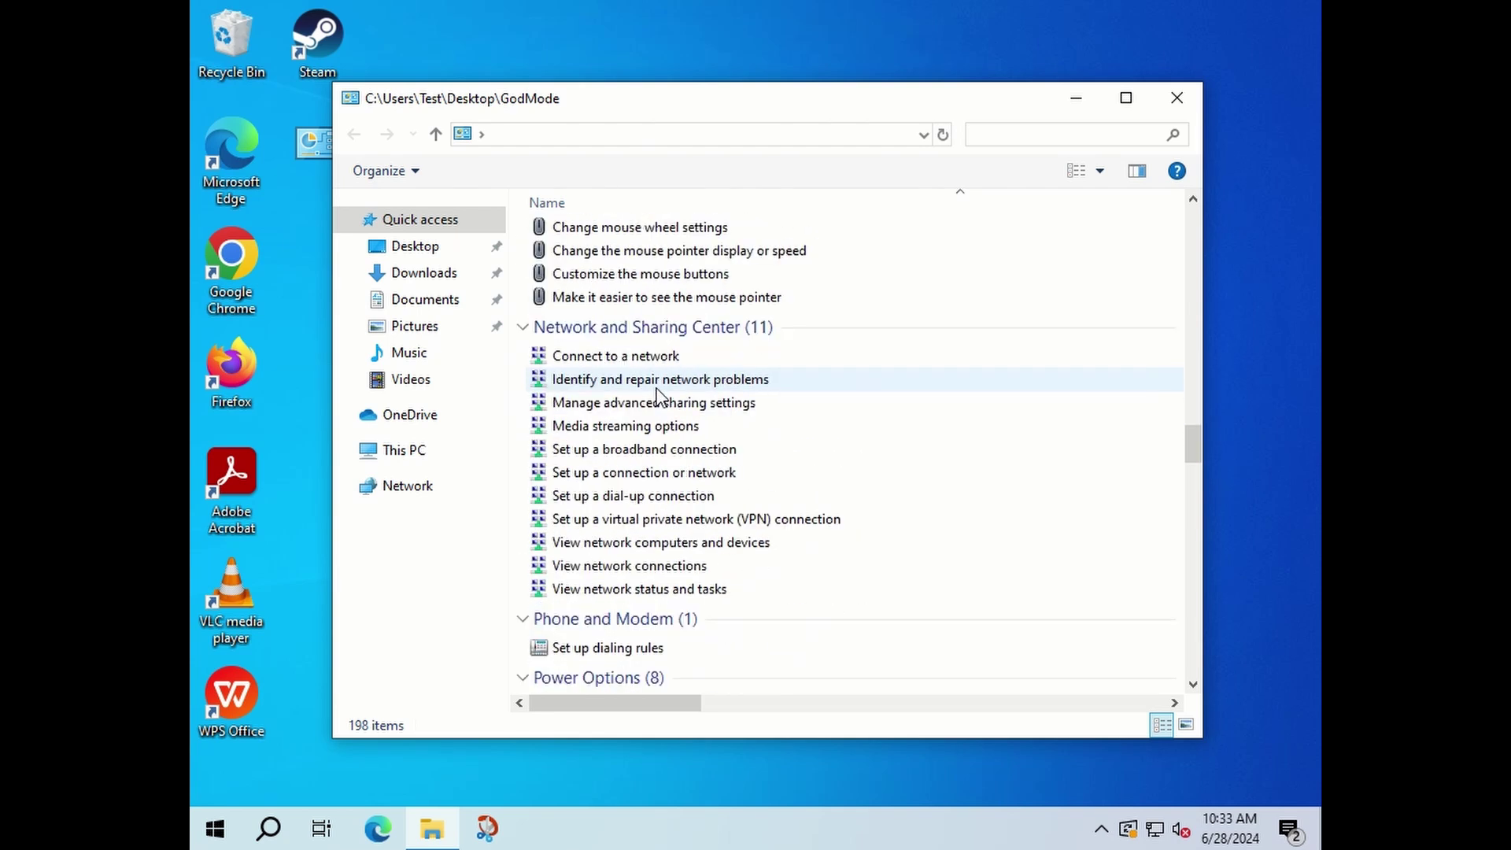
pyautogui.scroll(-10, 658, 396)
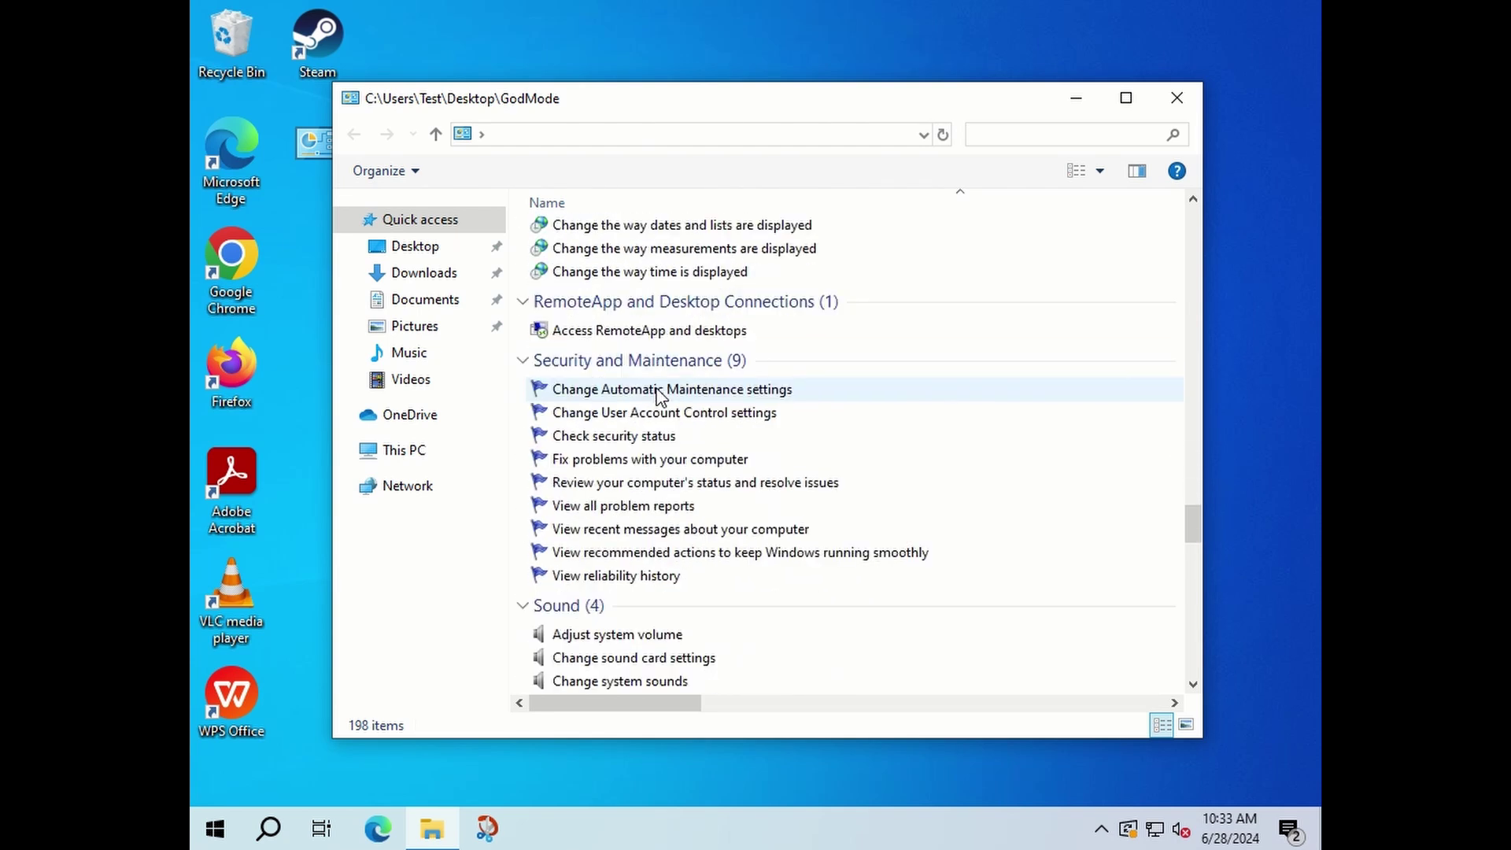
pyautogui.scroll(-7, 658, 395)
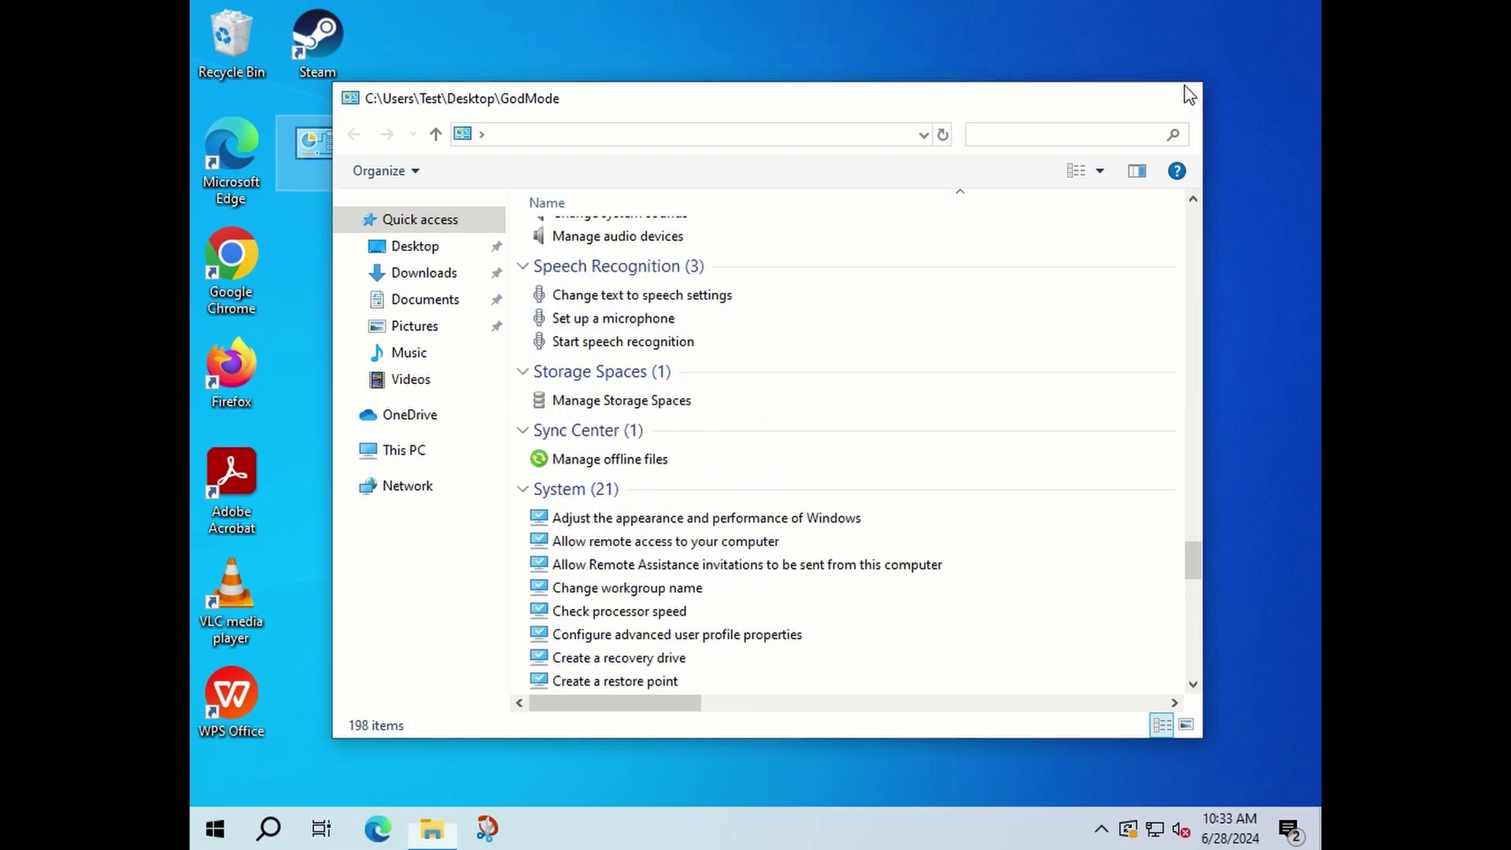
pyautogui.click(1187, 95)
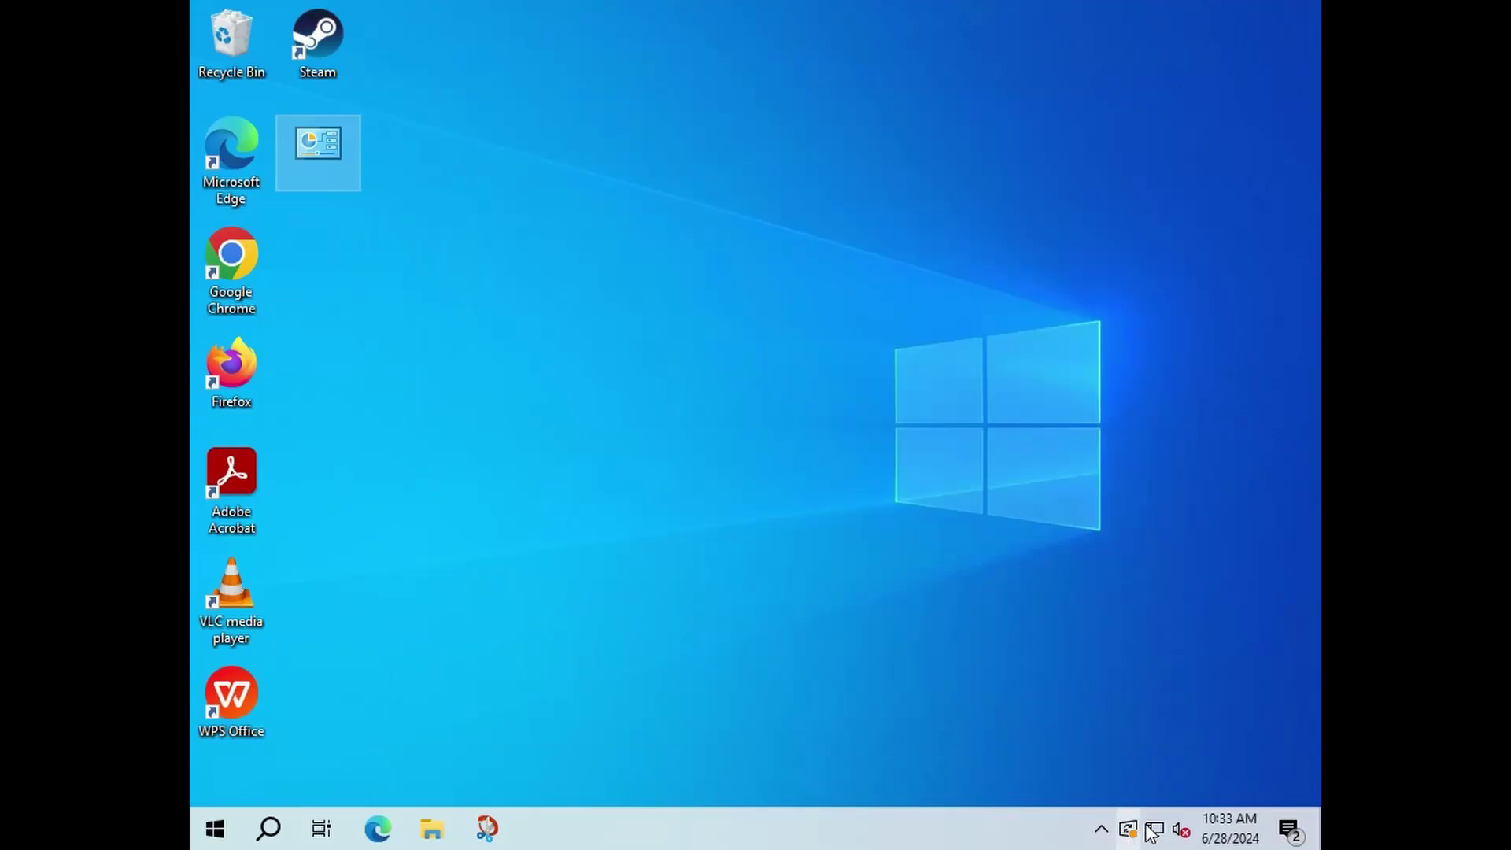
# - Restart to install pending updates, then open Check for updates via an 'update' search and move the window left
pyautogui.click(1128, 839)
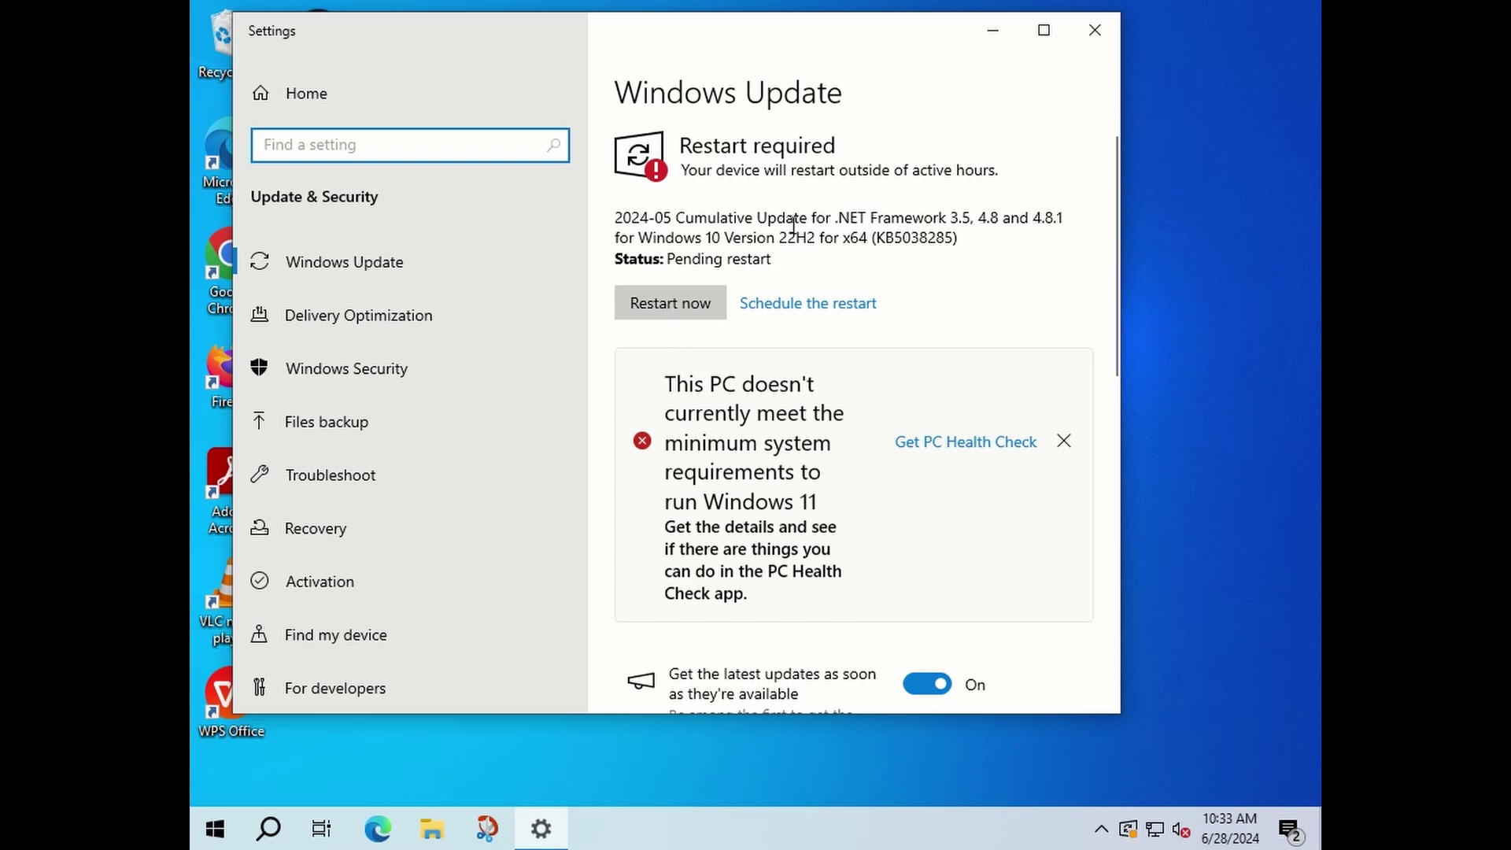
pyautogui.click(665, 302)
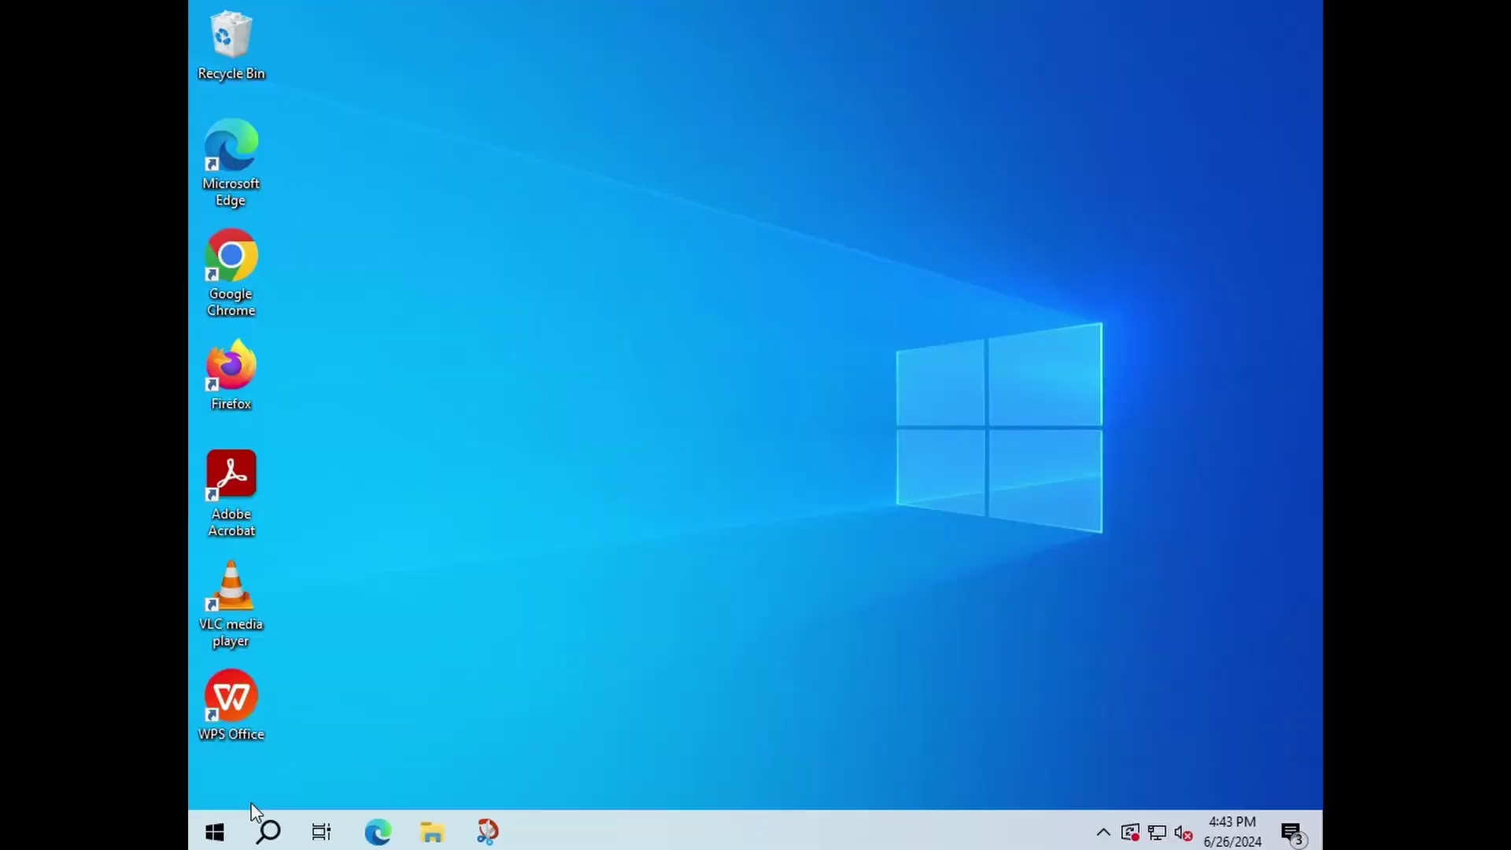
pyautogui.press('super')
pyautogui.click(275, 828)
pyautogui.write('update')
pyautogui.click(291, 224)
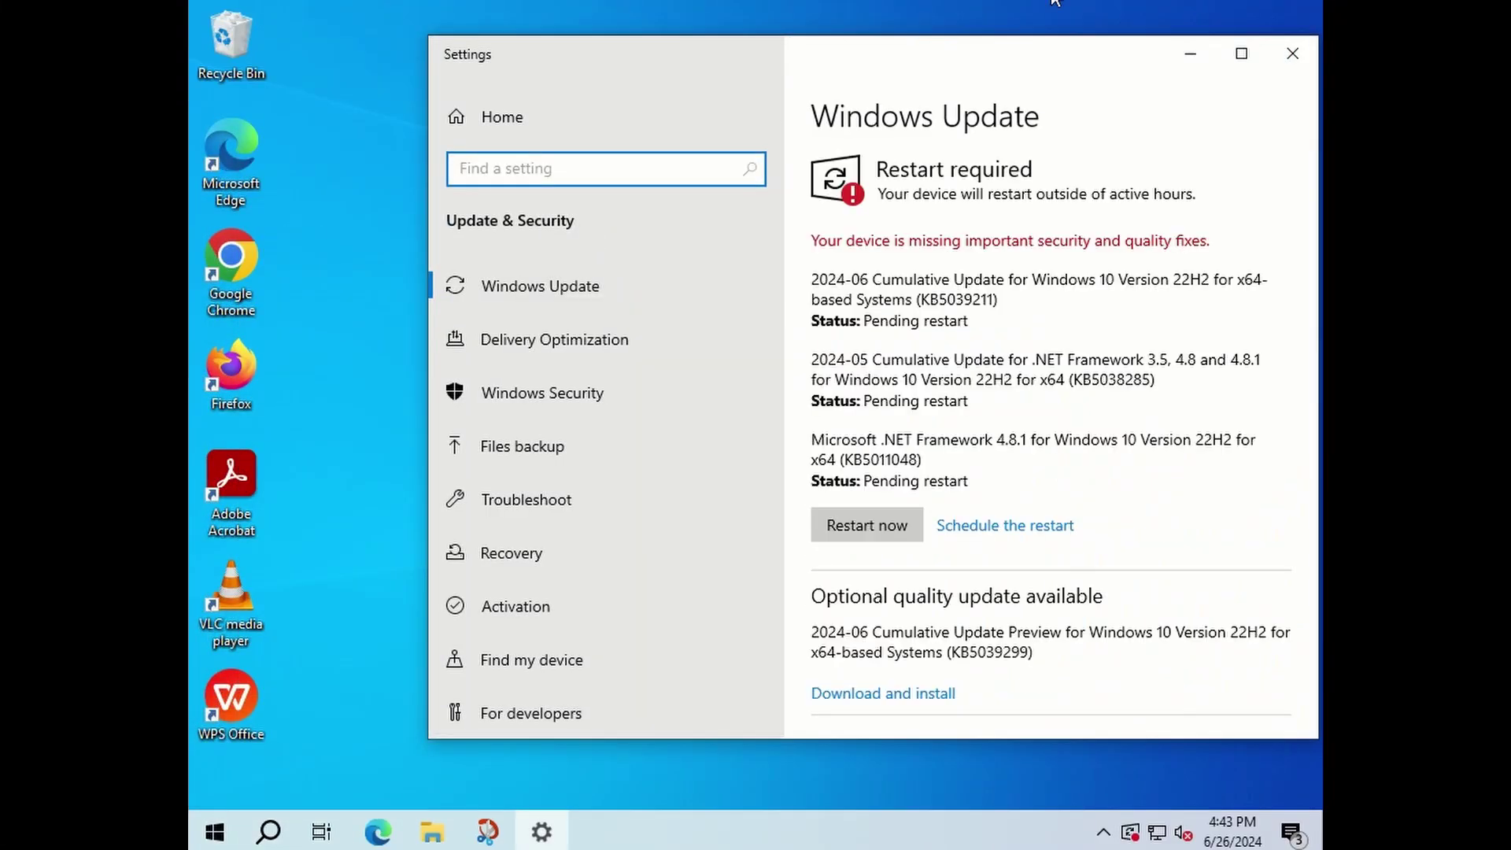
pyautogui.moveTo(757, 51); pyautogui.dragTo(622, 64)
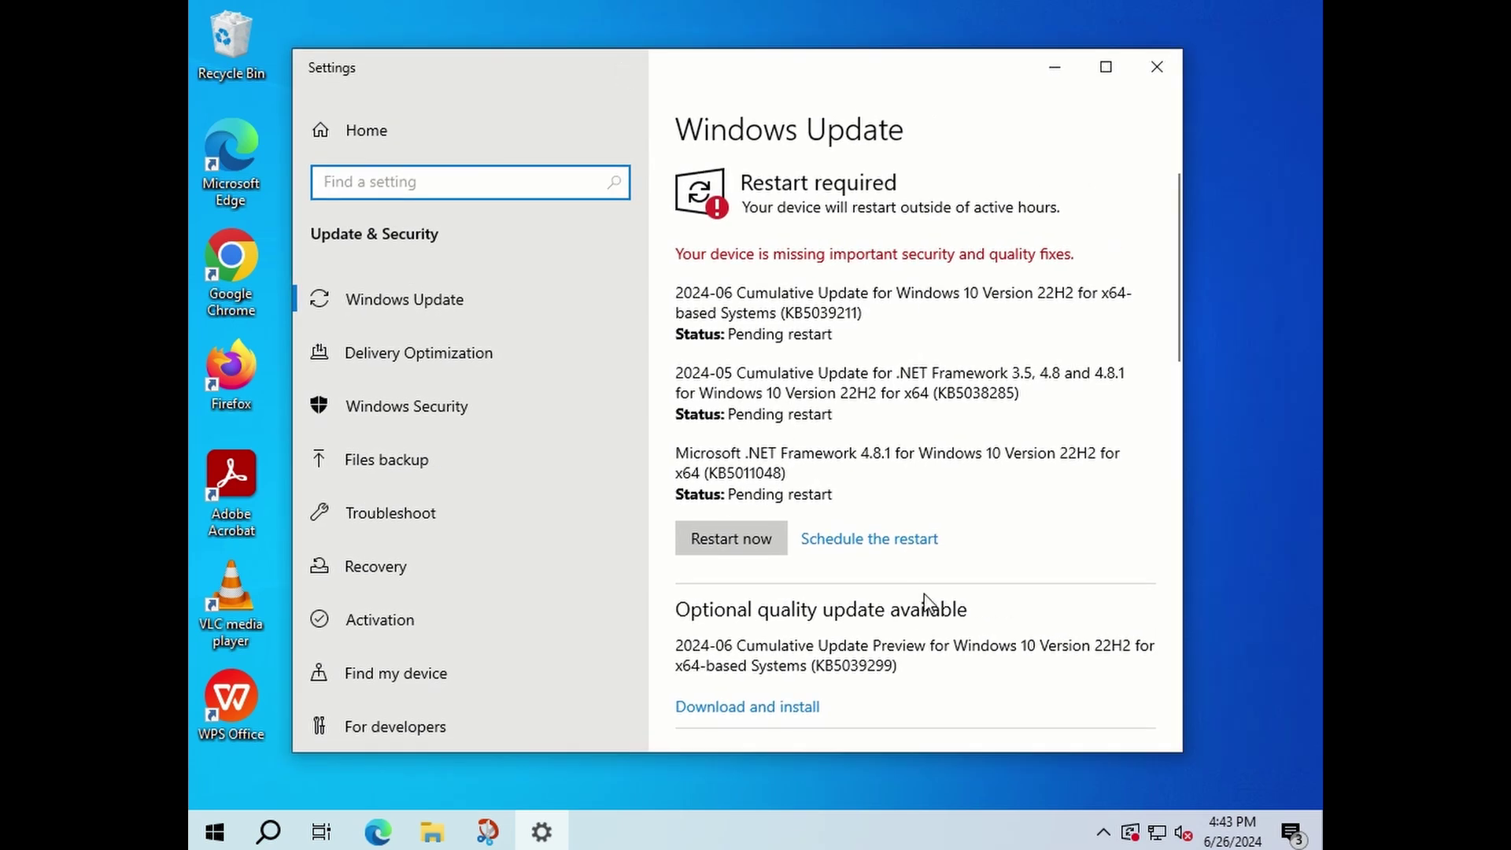